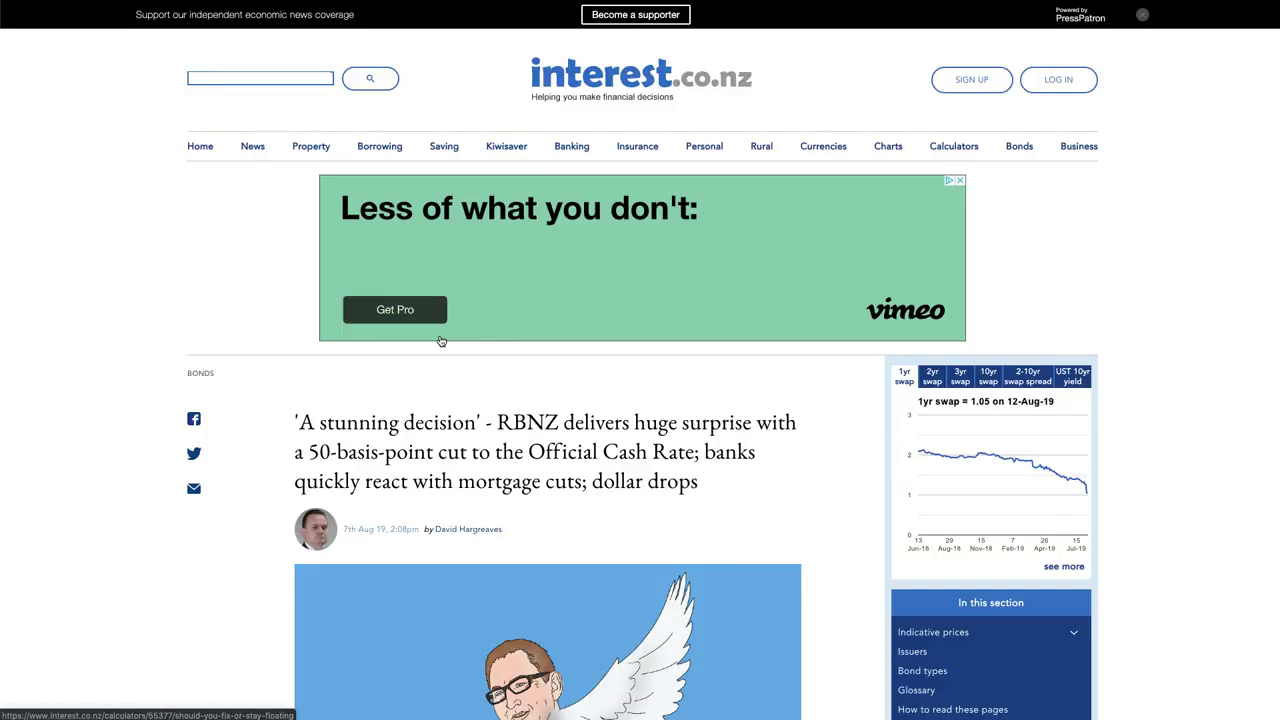
Read the interest.co.nz article on the RBNZ's surprise 50-basis-point cut to the Official Cash Rate
scroll(437, 337, "down", 2)
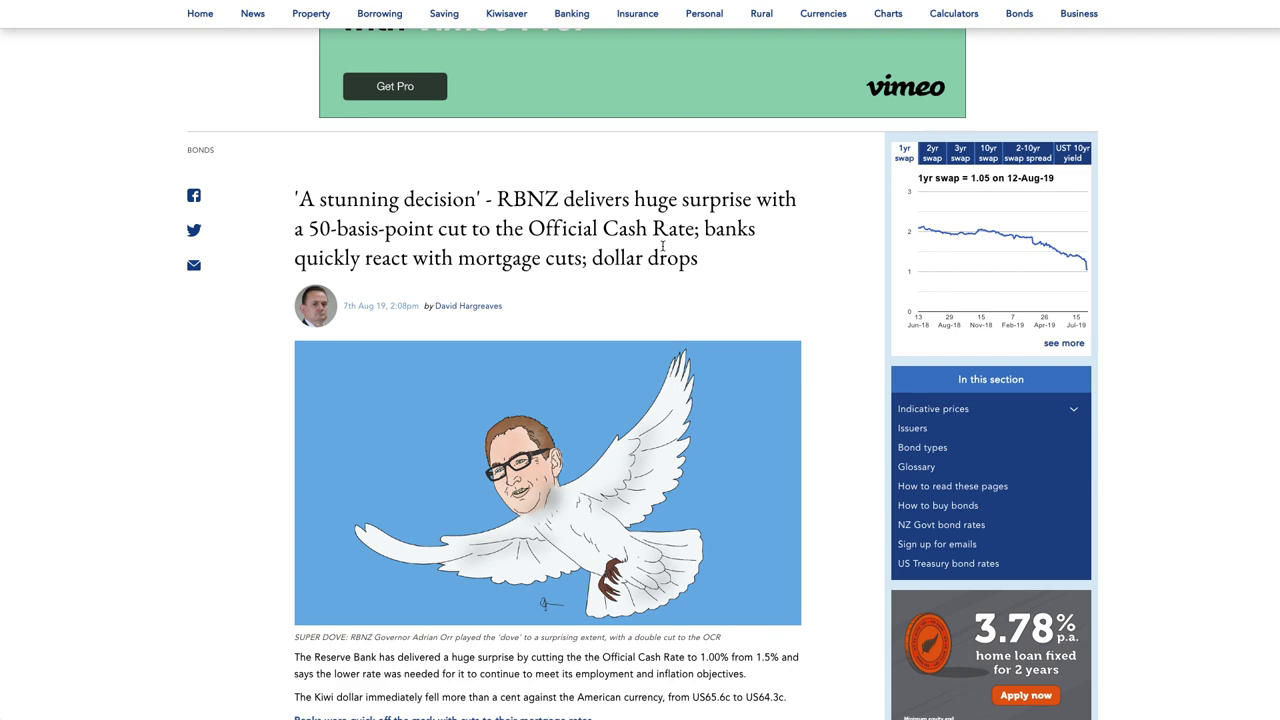
scroll(662, 246, "down", 2)
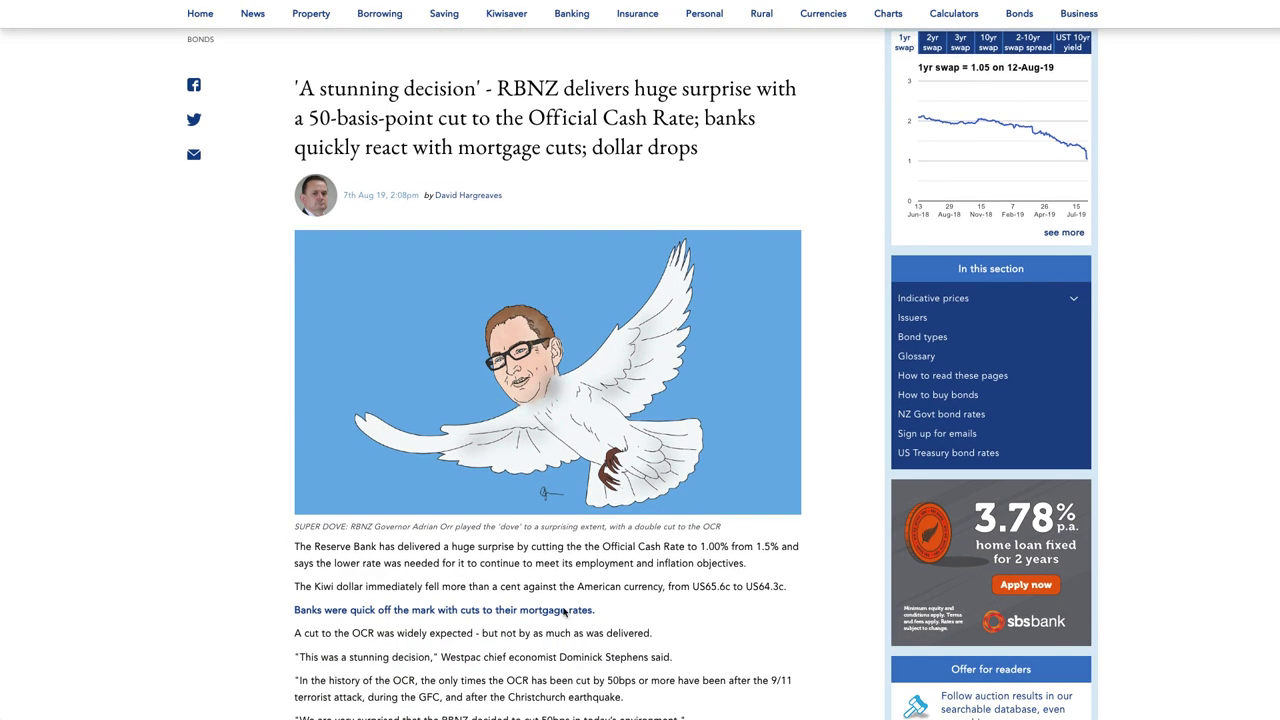
scroll(565, 612, "up", 6)
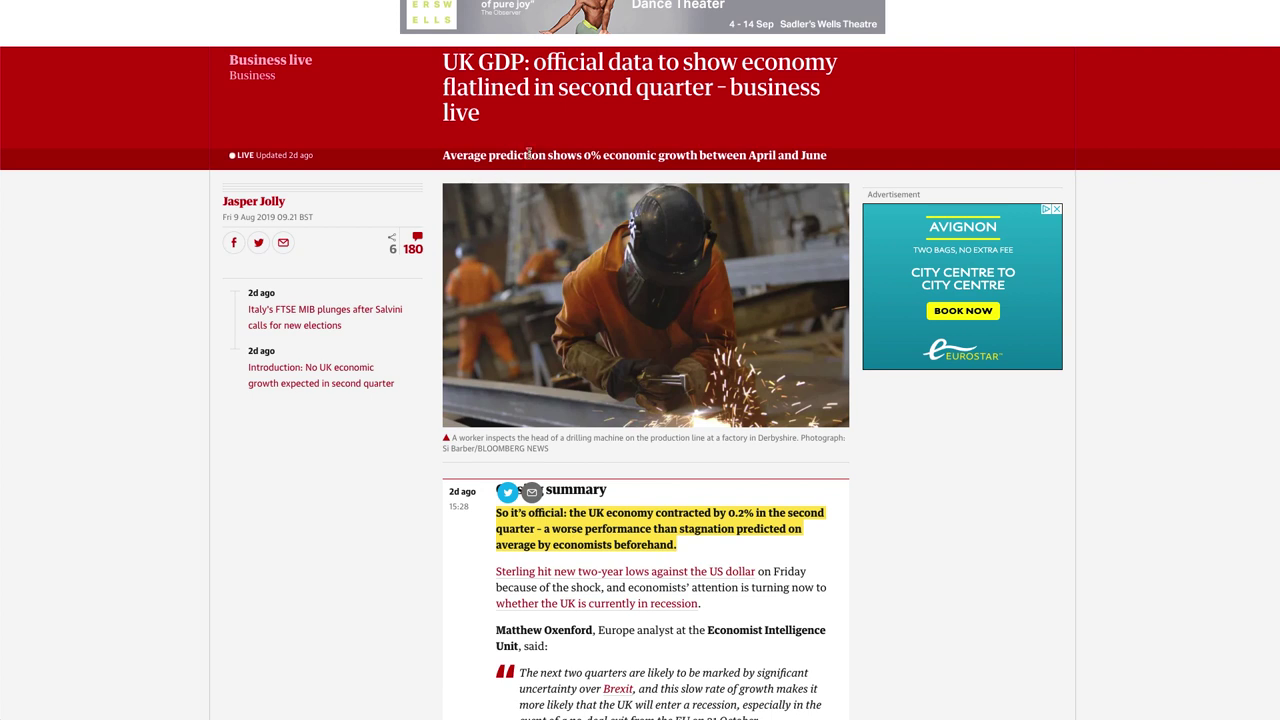
Read the Guardian's UK GDP live report and highlight the closing summary's opening sentence on the second-quarter contraction
scroll(591, 540, "down", 2)
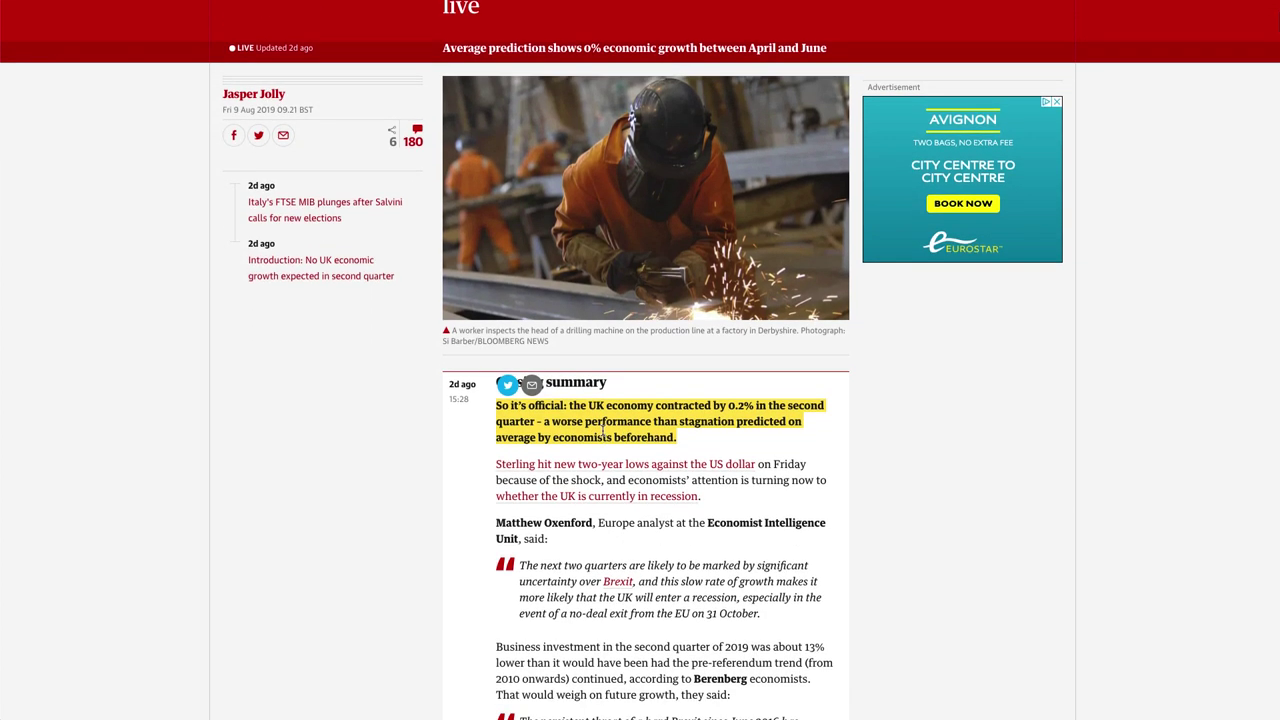
left_click(498, 405)
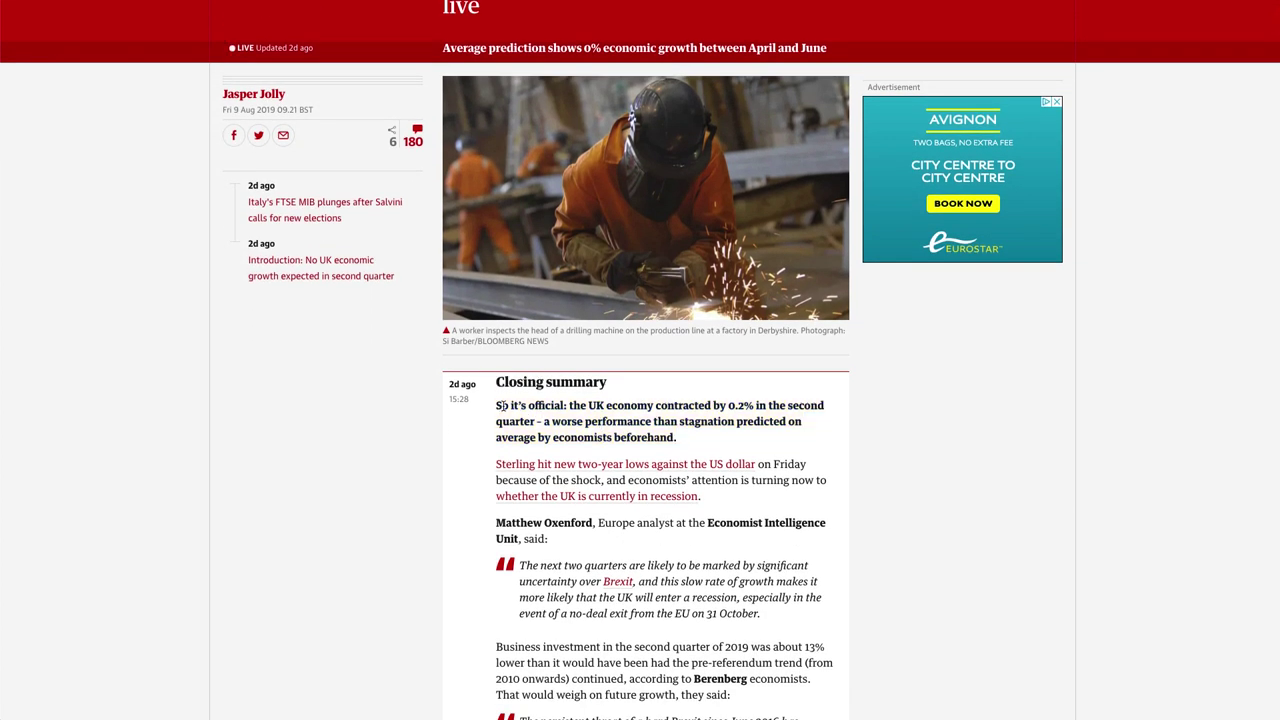
left_click_drag(497, 405, 681, 444)
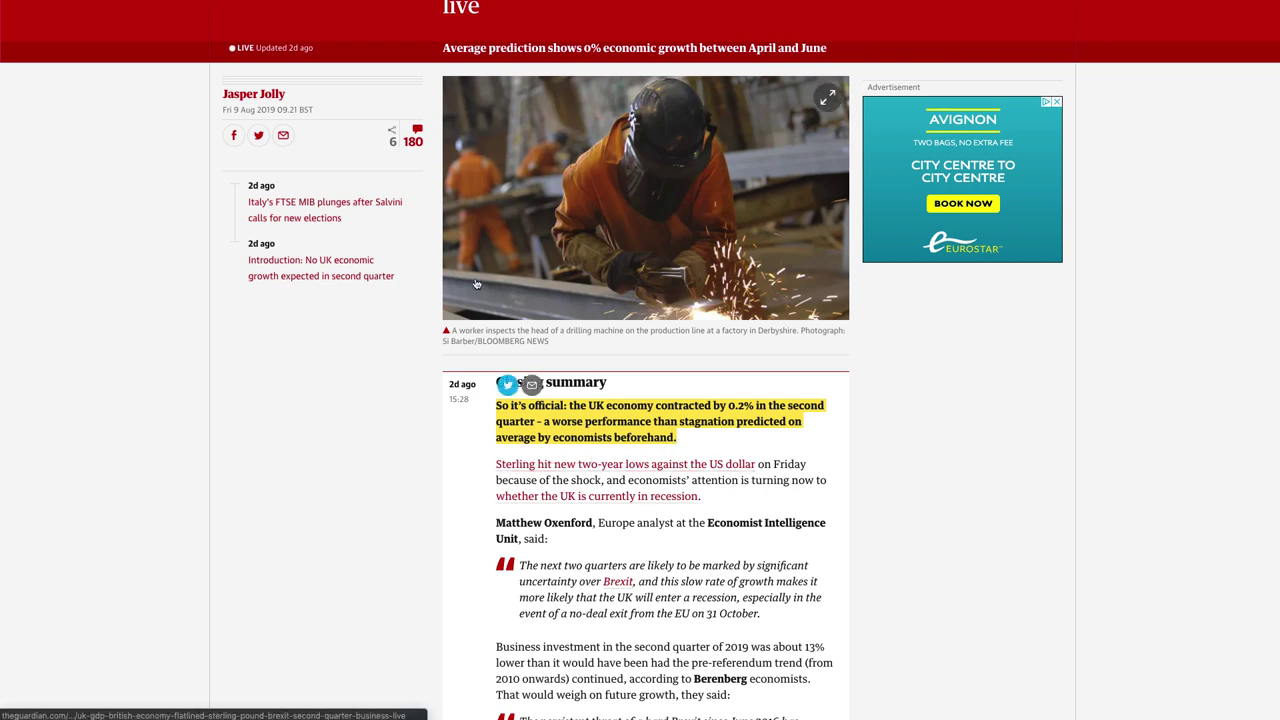
scroll(476, 284, "up", 3)
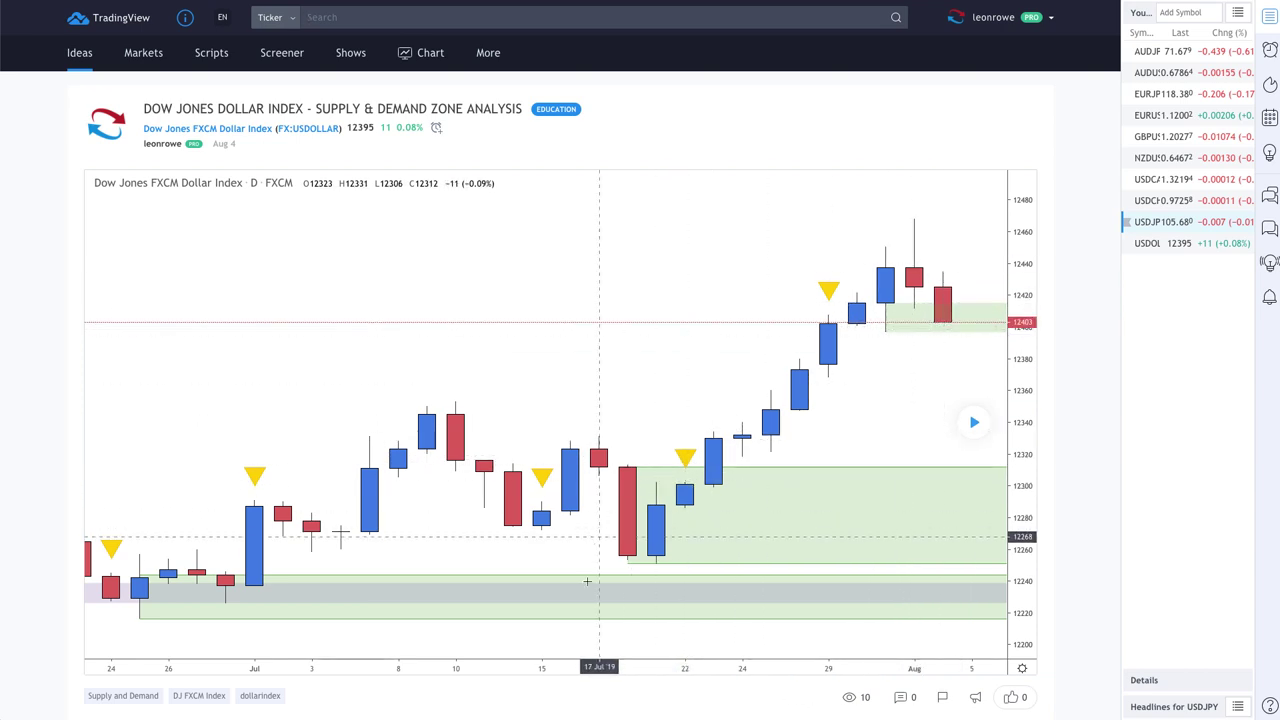
Examine the published Dow Jones Dollar Index supply and demand analysis over a longer period and play the price action since publication
left_click(504, 644)
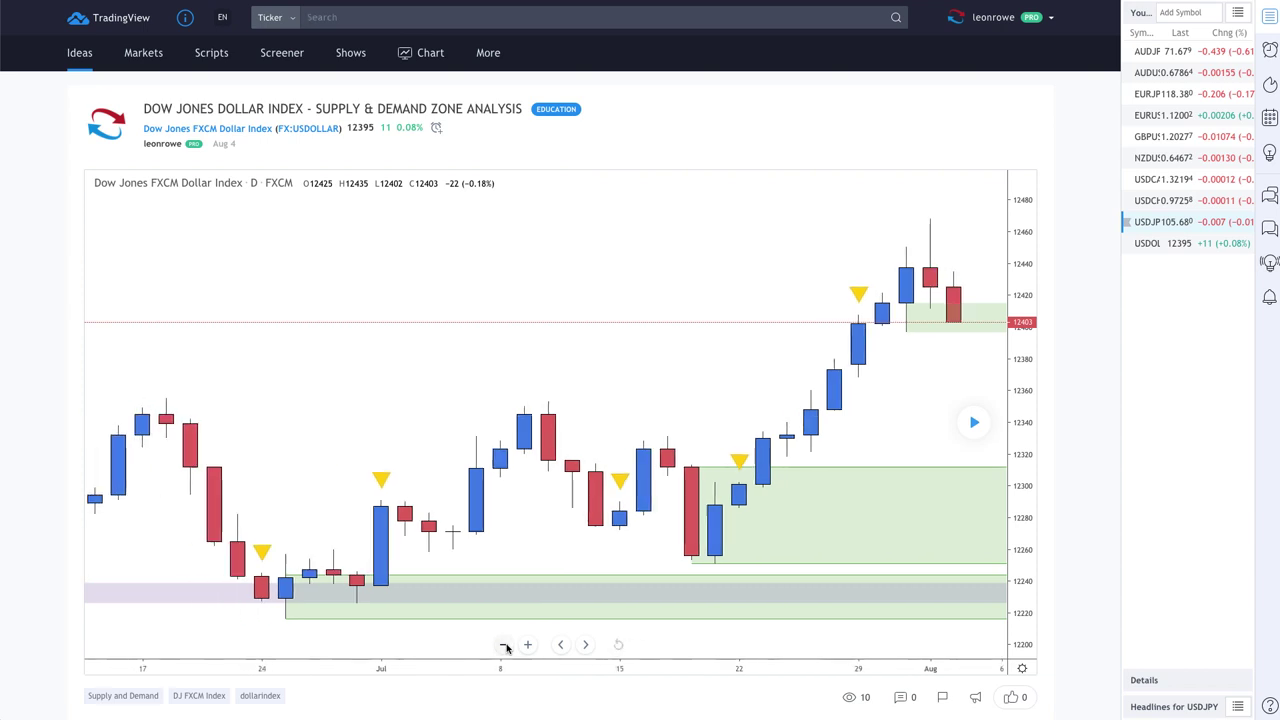
left_click(504, 644)
left_click(504, 644)
left_click(504, 644)
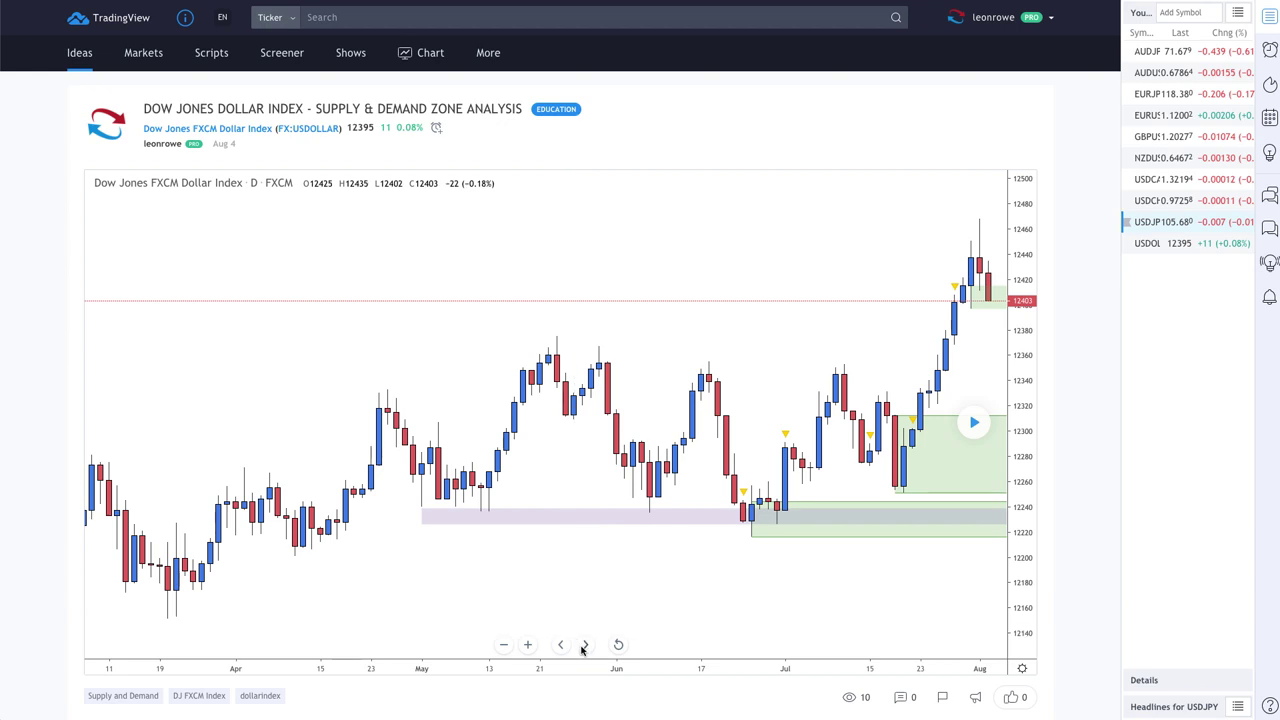
left_click(529, 645)
left_click(529, 645)
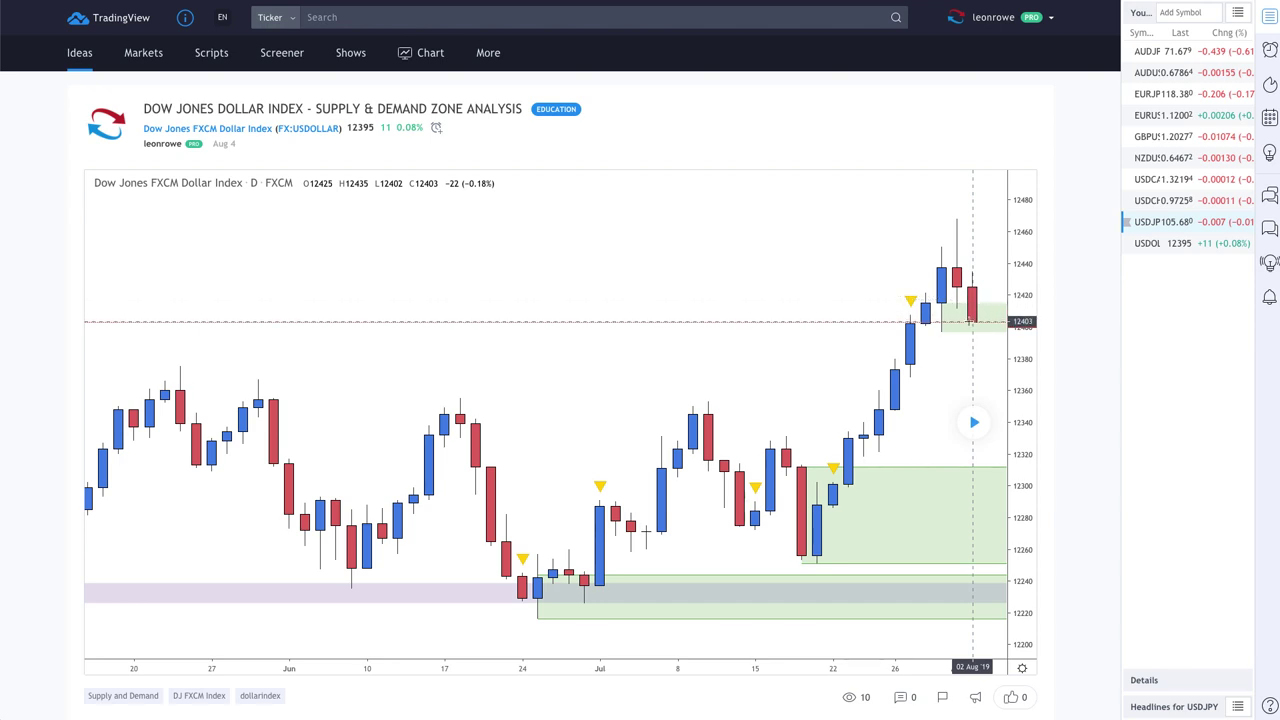
left_click(974, 422)
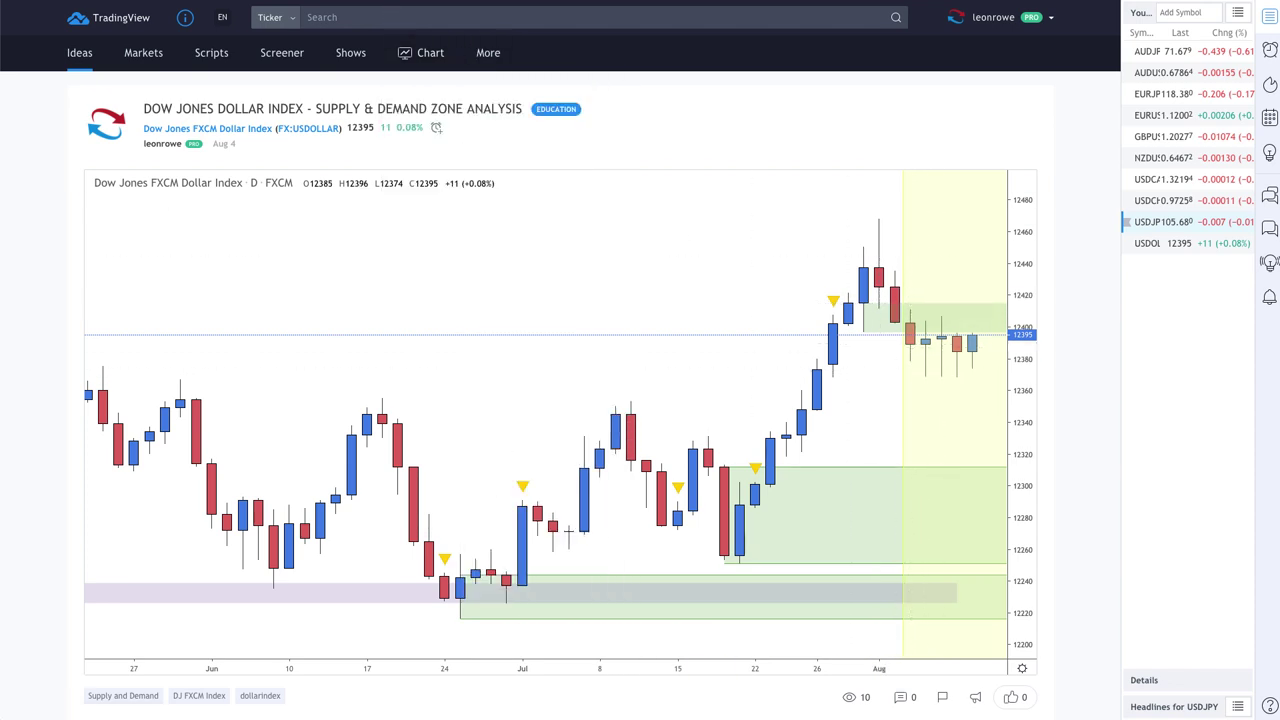
On the live USDOLLAR daily chart, delete the uppermost green demand zone between about 12397 and 12415
scroll(960, 289, "up", 4)
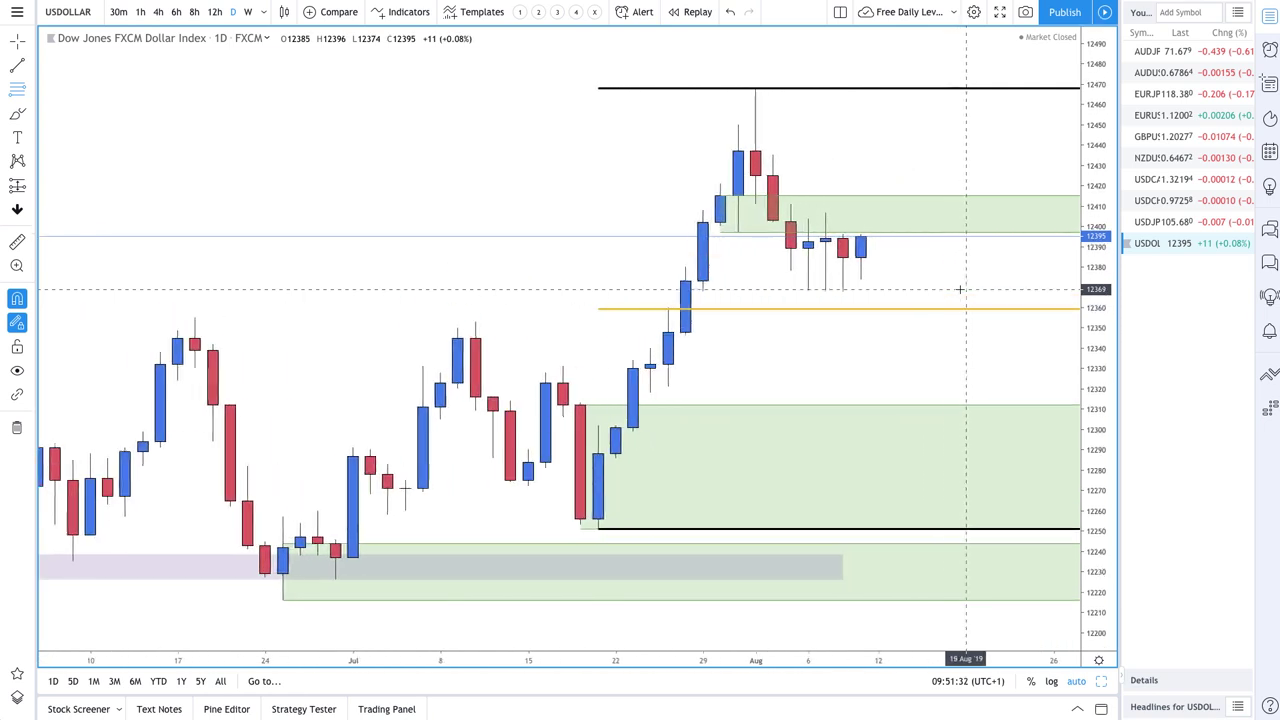
scroll(960, 289, "up", 1)
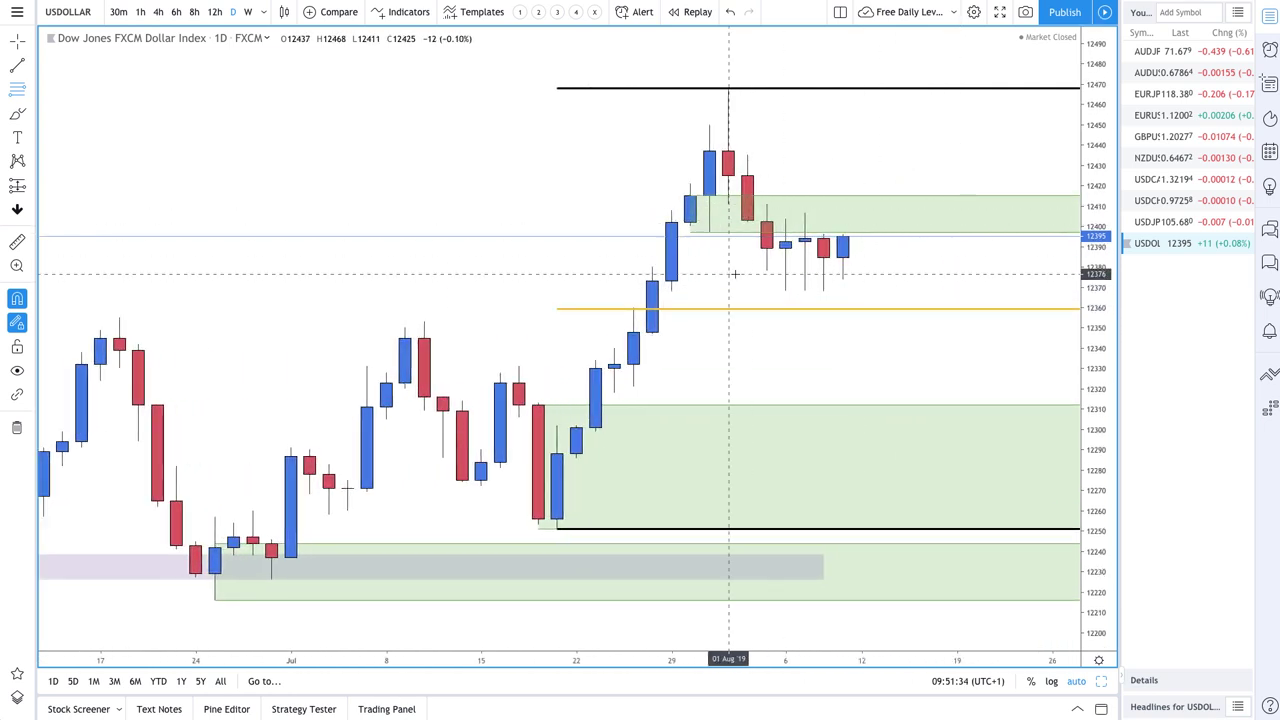
left_click_drag(775, 276, 782, 276)
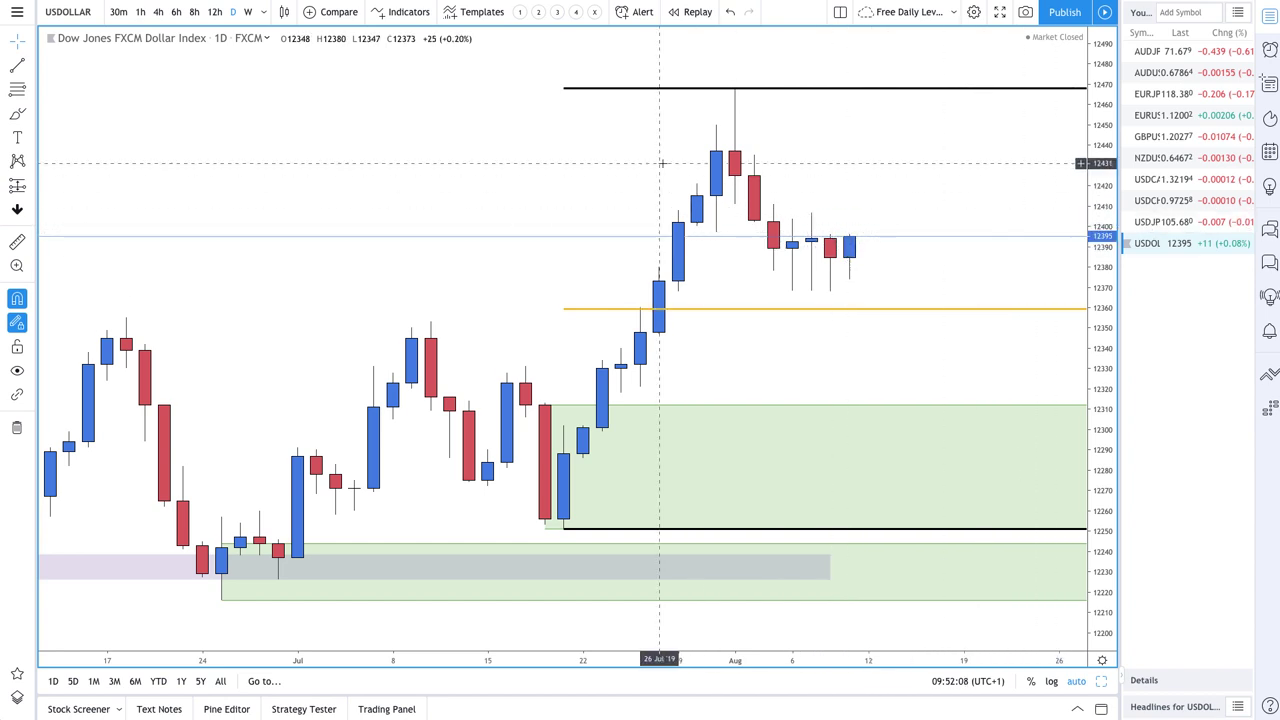
scroll(737, 319, "down", 1)
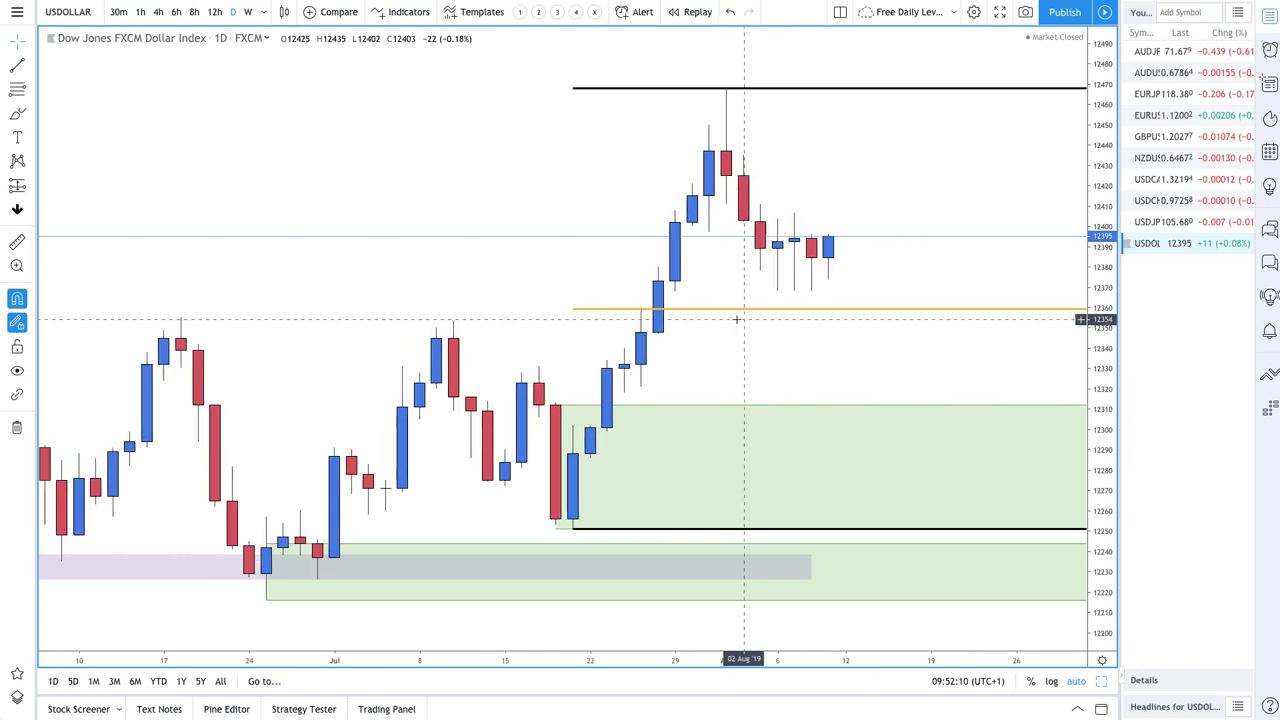
scroll(737, 319, "up", 1)
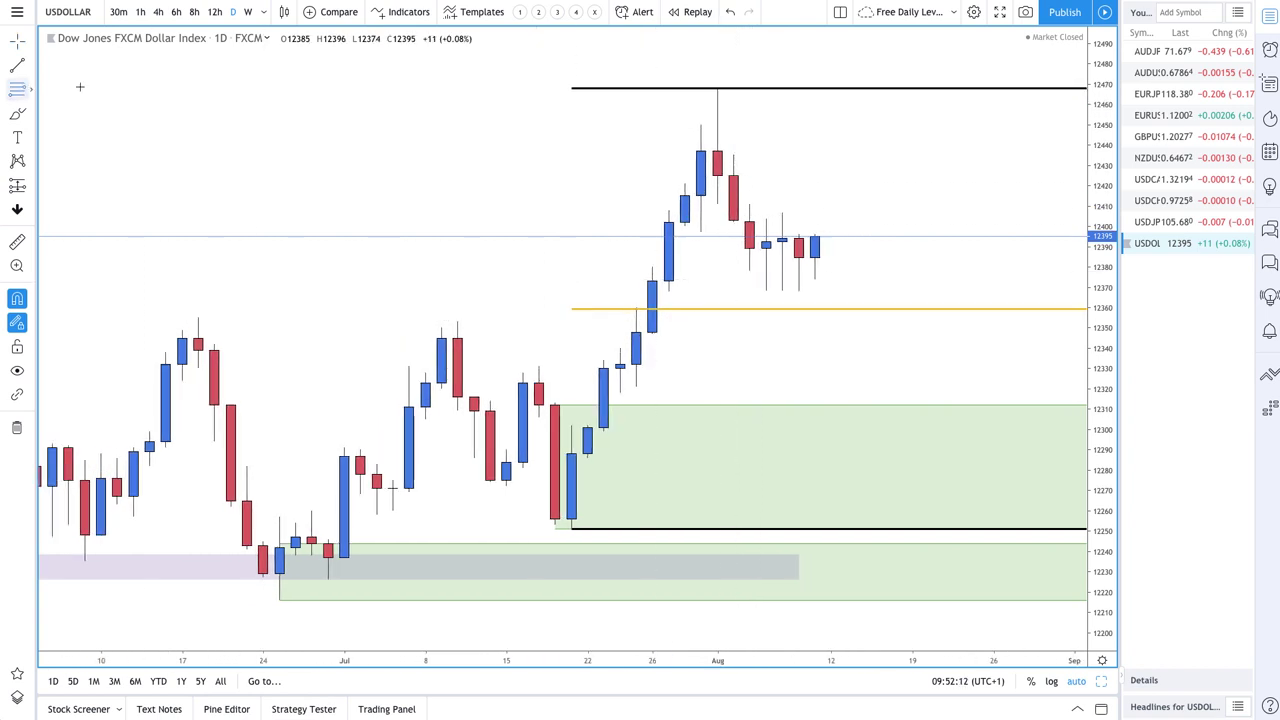
Draw a supply zone from 12415 to 12468 starting at the 31 Jul '19 candle and give it the red zone style
left_click(701, 195)
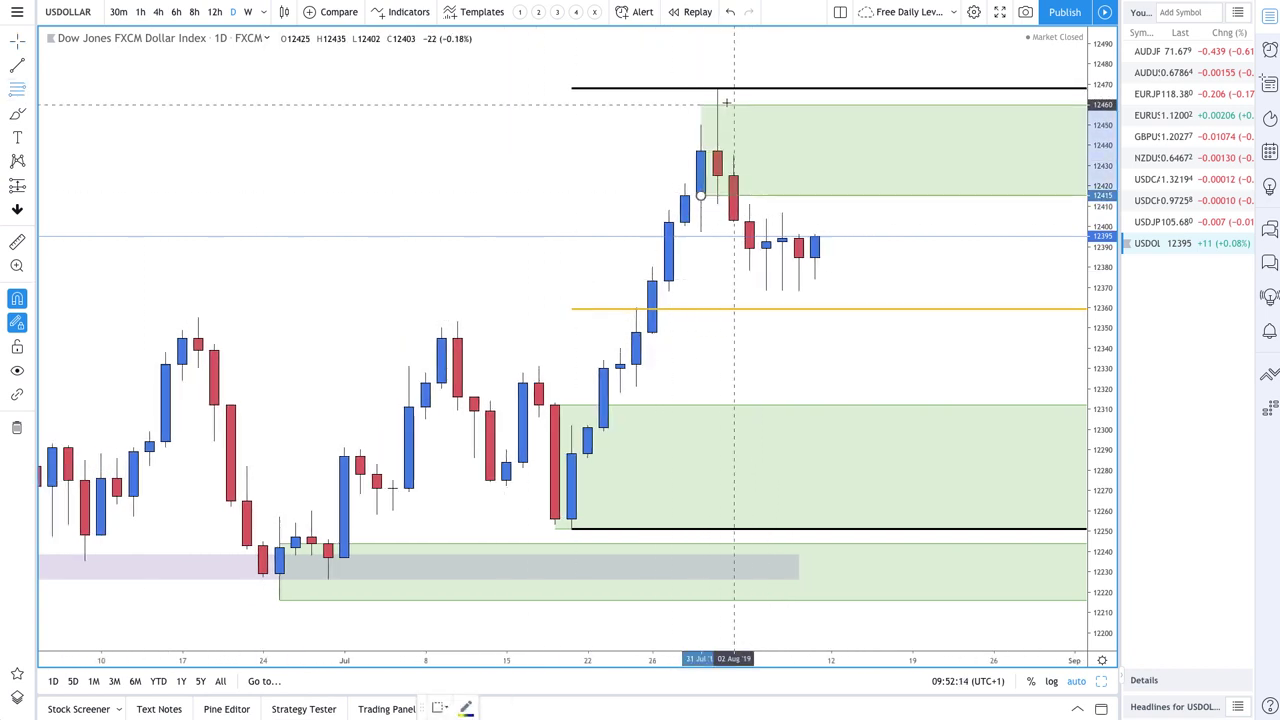
left_click(717, 88)
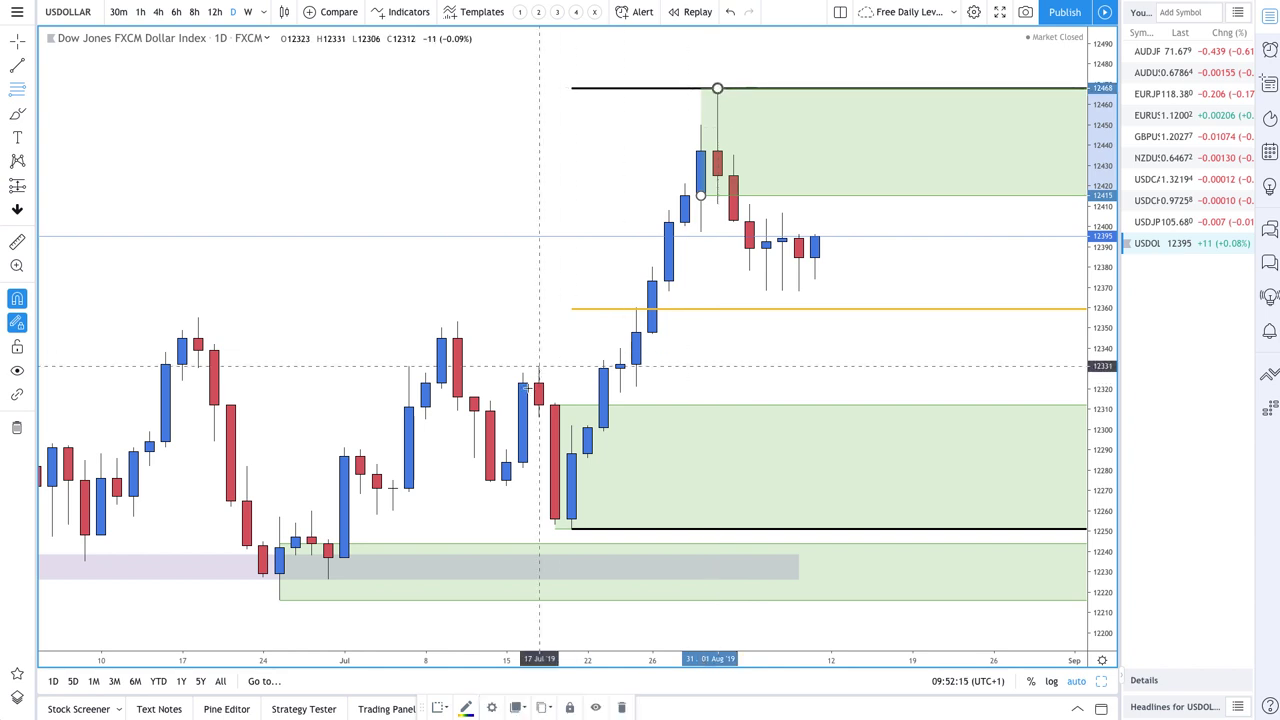
left_click(439, 708)
left_click(465, 583)
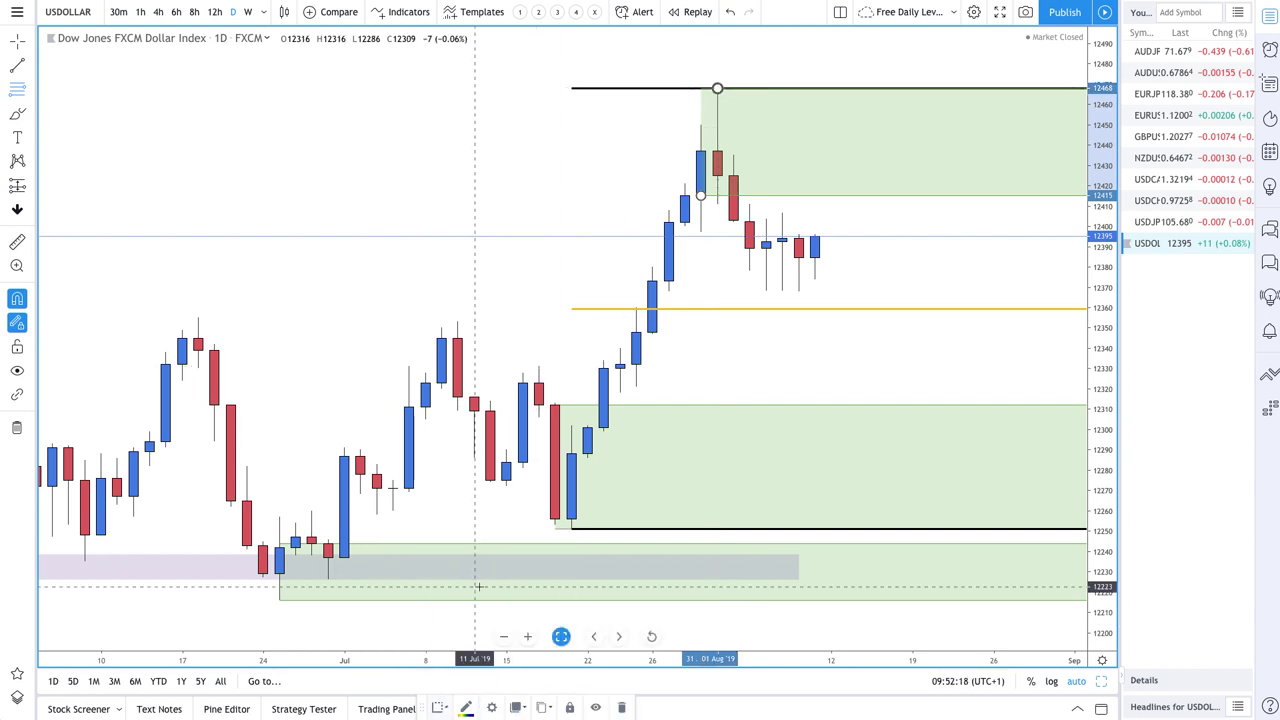
Draw arrows from the last candle at 12395 up into the red zone at about 12443 and back down to about 12396
left_click(30, 68)
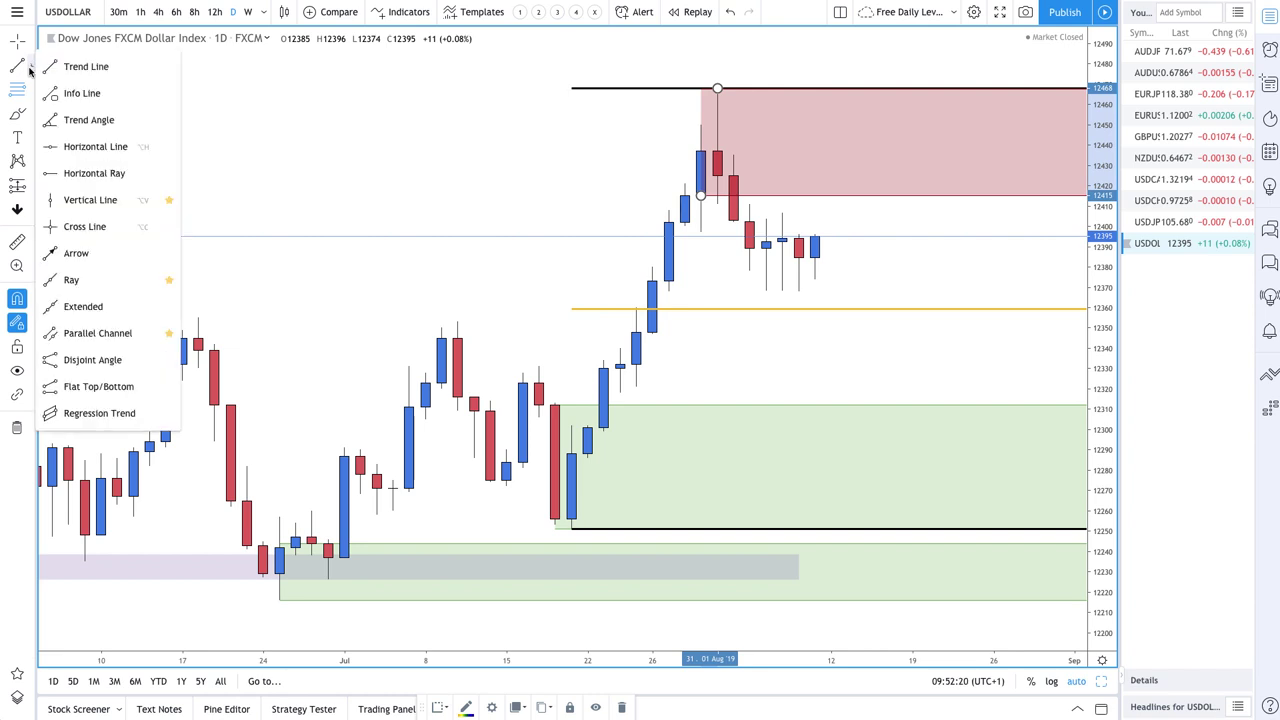
left_click(57, 252)
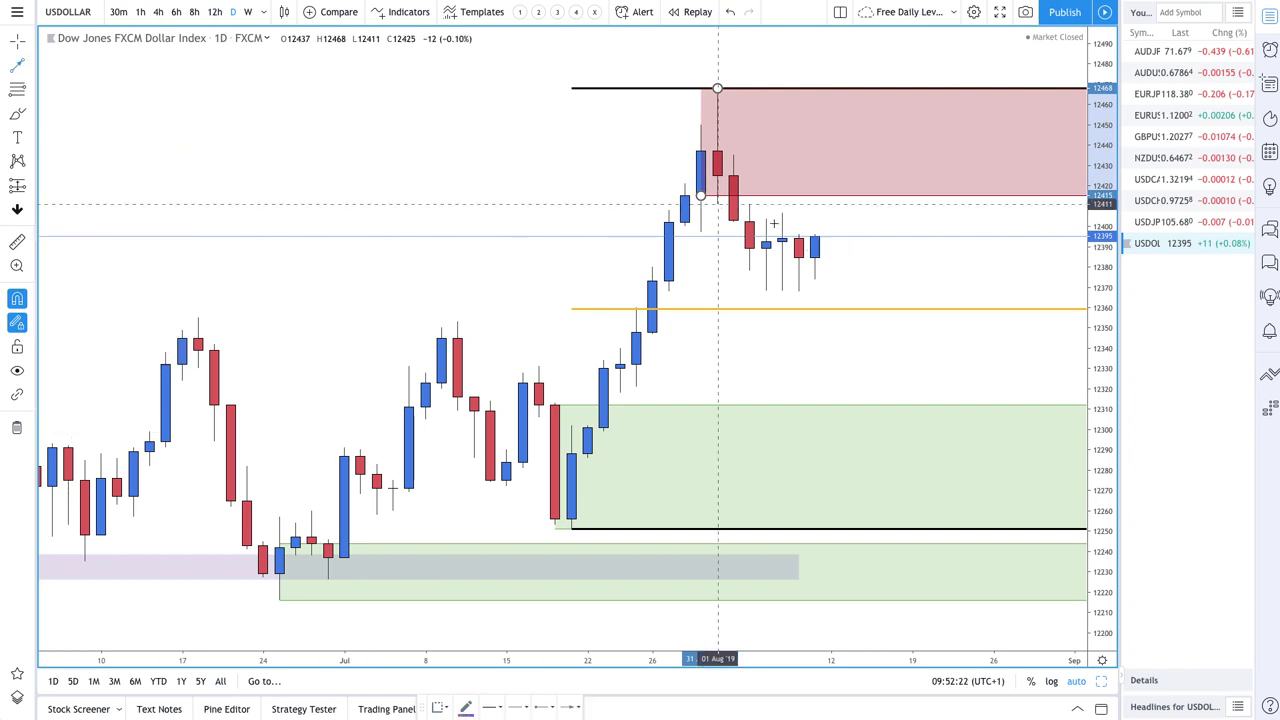
left_click(815, 238)
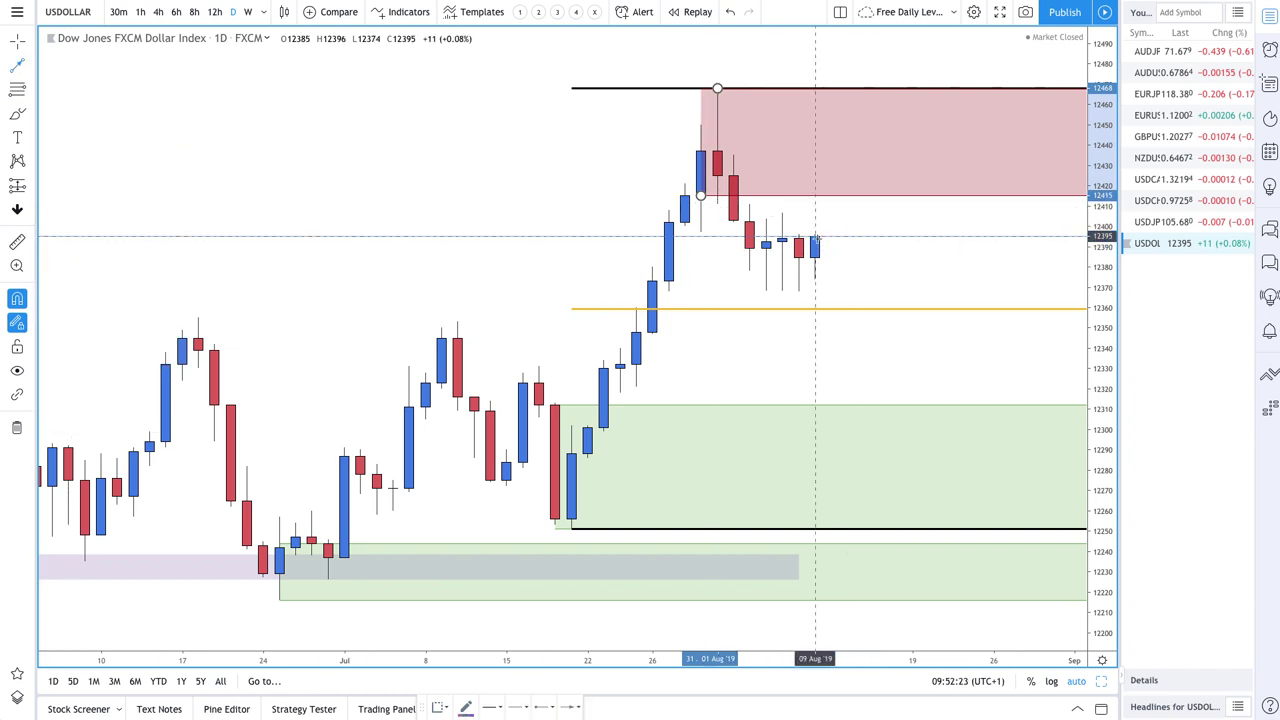
left_click(861, 145)
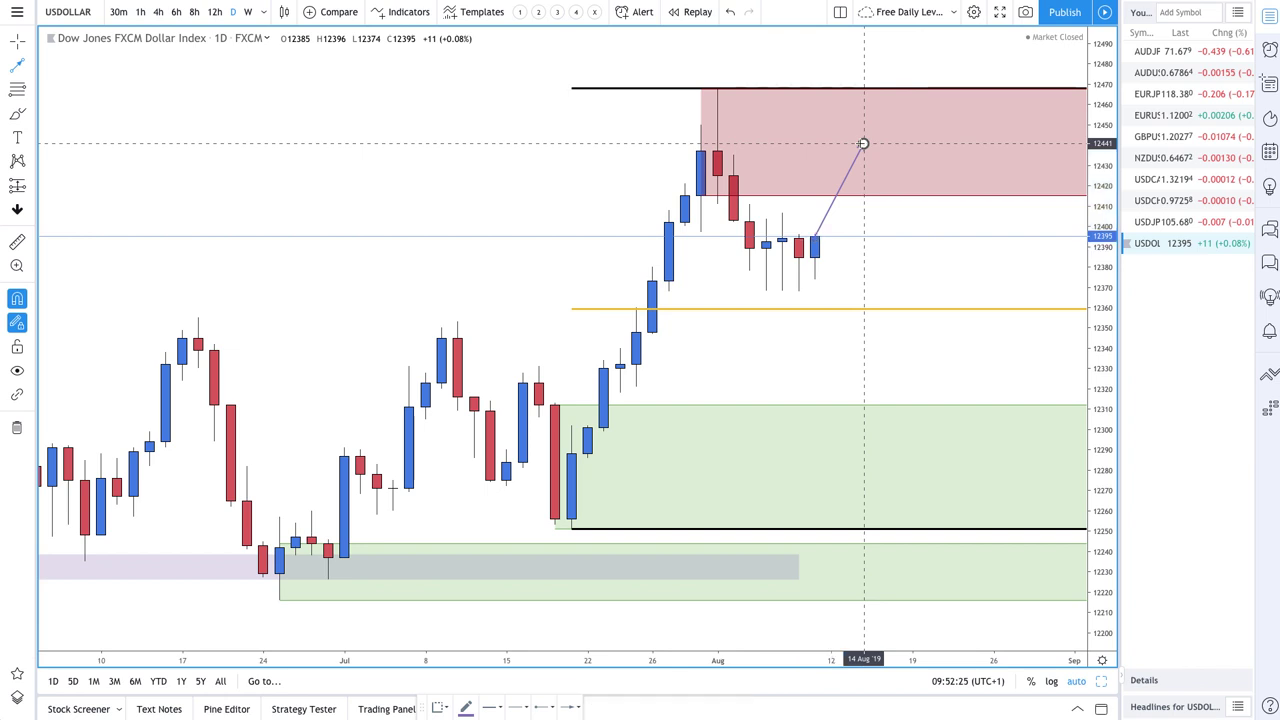
left_click(928, 234)
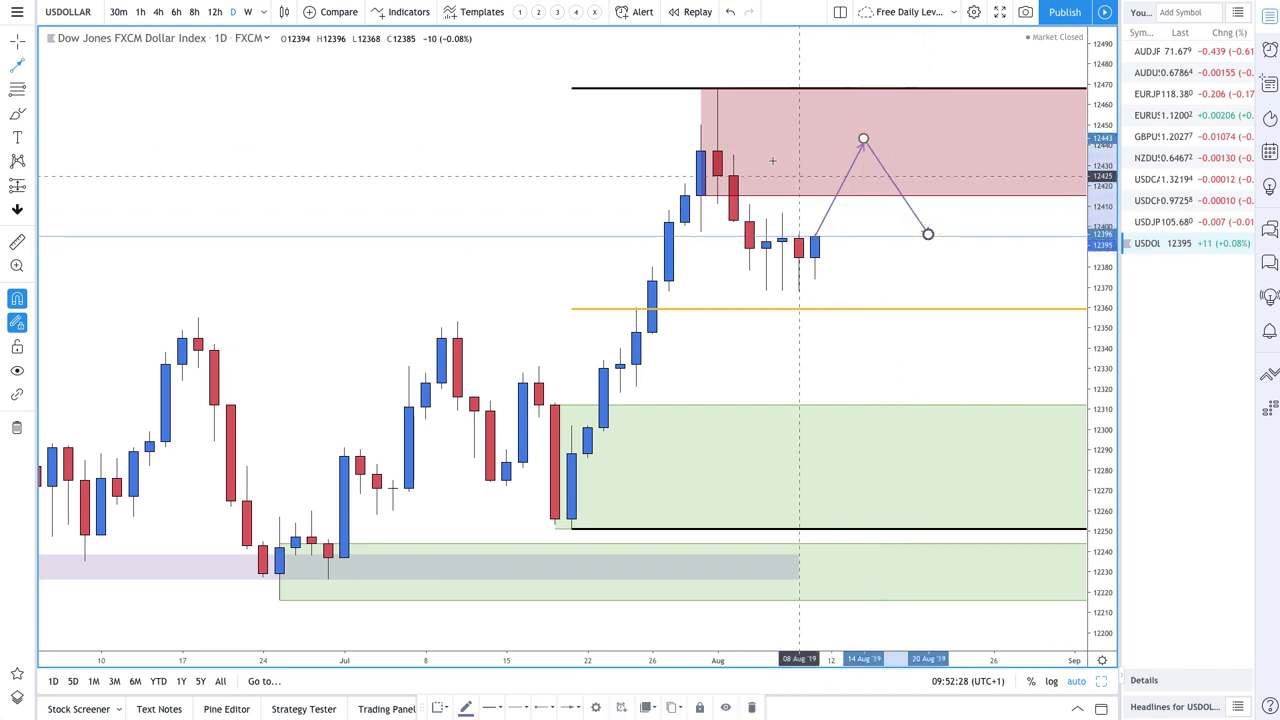
Sketch arrows from 12385 down to about 12333, up to 12389 and down to 12339, and undo all the projection arrows
left_click(815, 257)
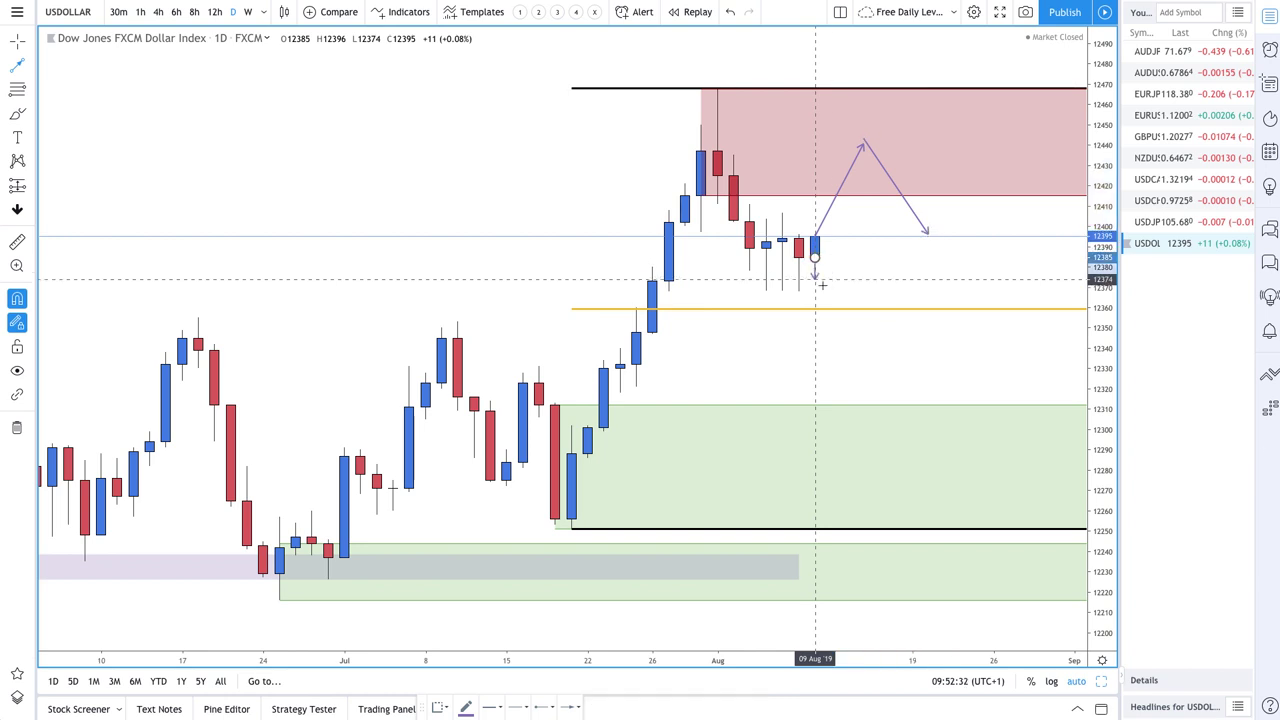
left_click(846, 362)
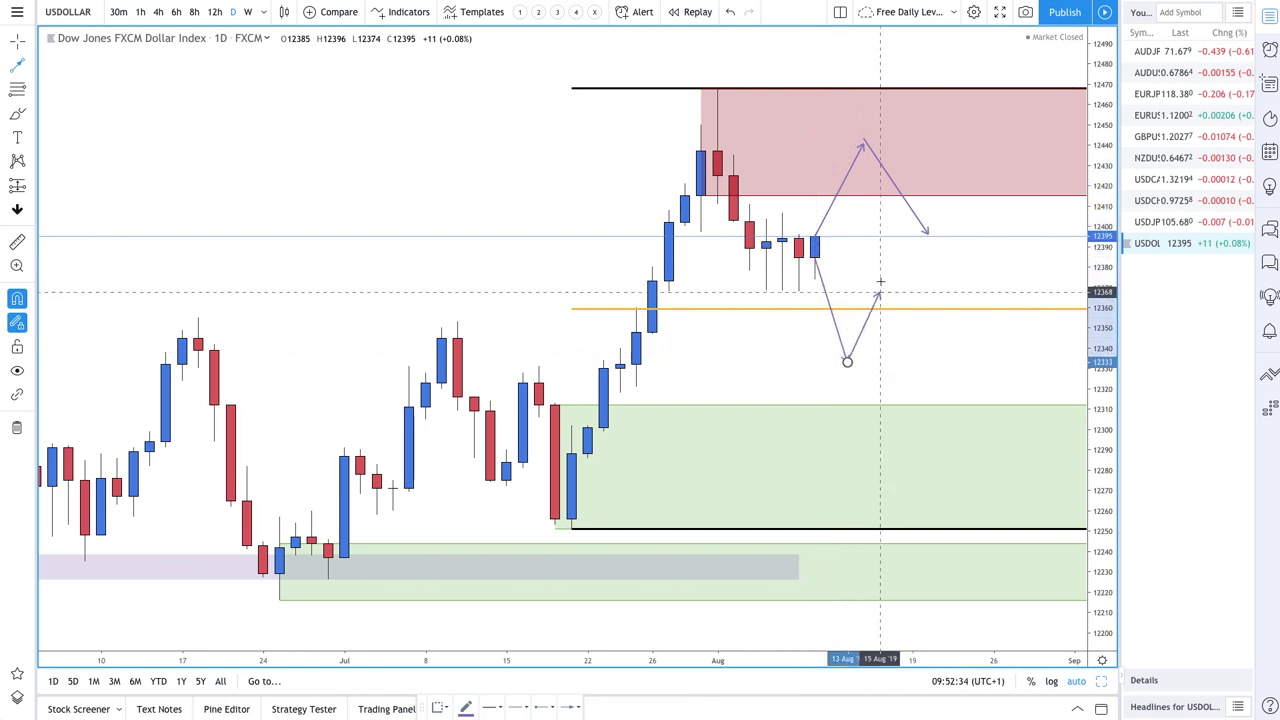
left_click(896, 249)
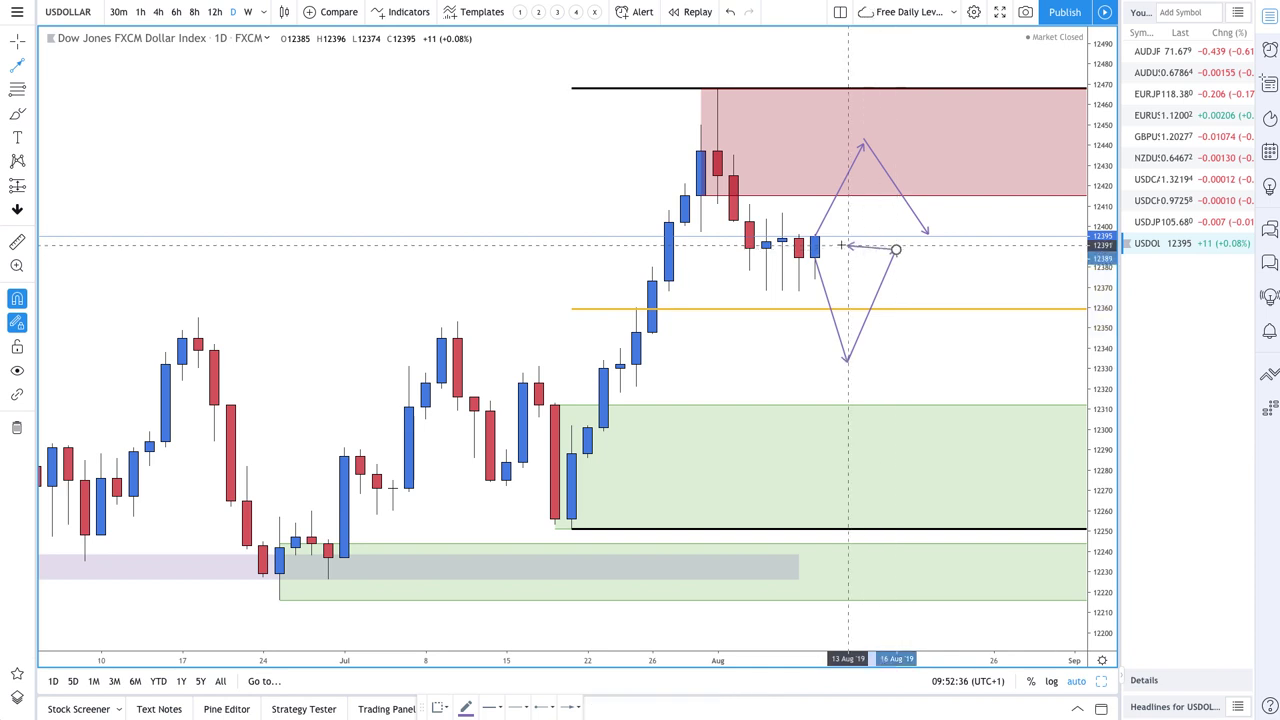
left_click(896, 249)
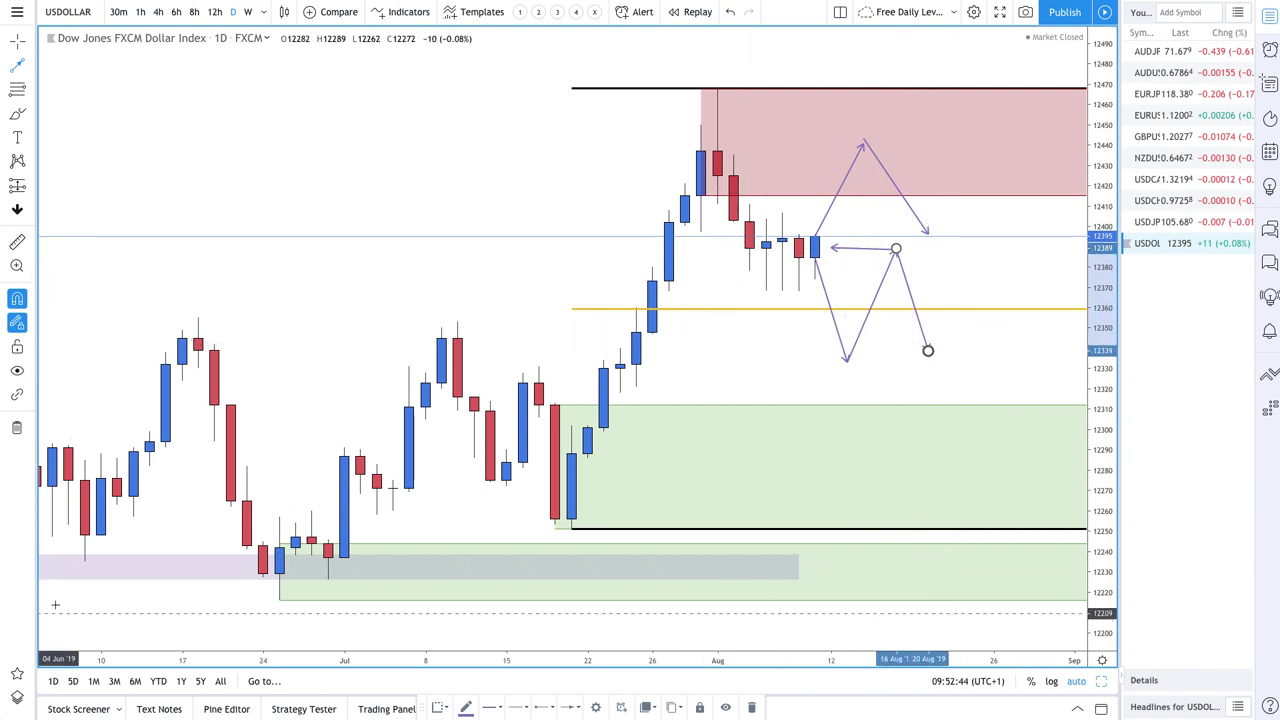
left_click(729, 16)
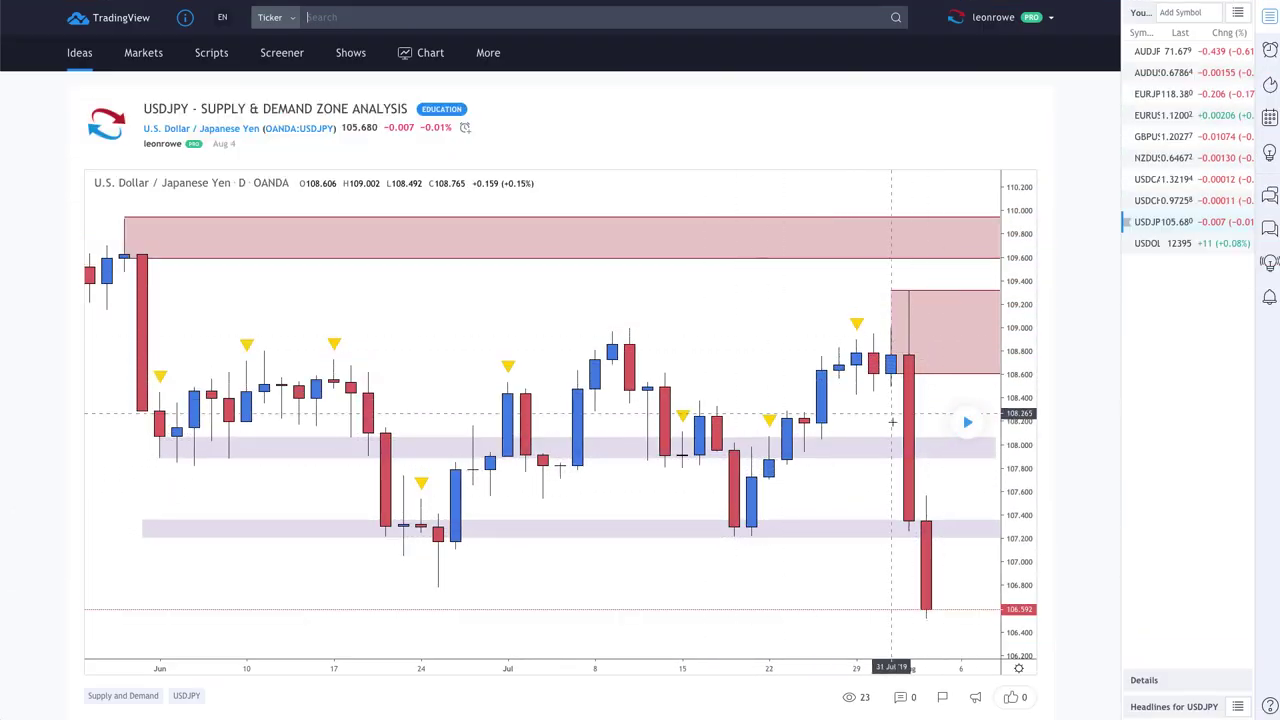
Play the price action since publication on the published USDJPY supply and demand zone analysis
left_click(966, 423)
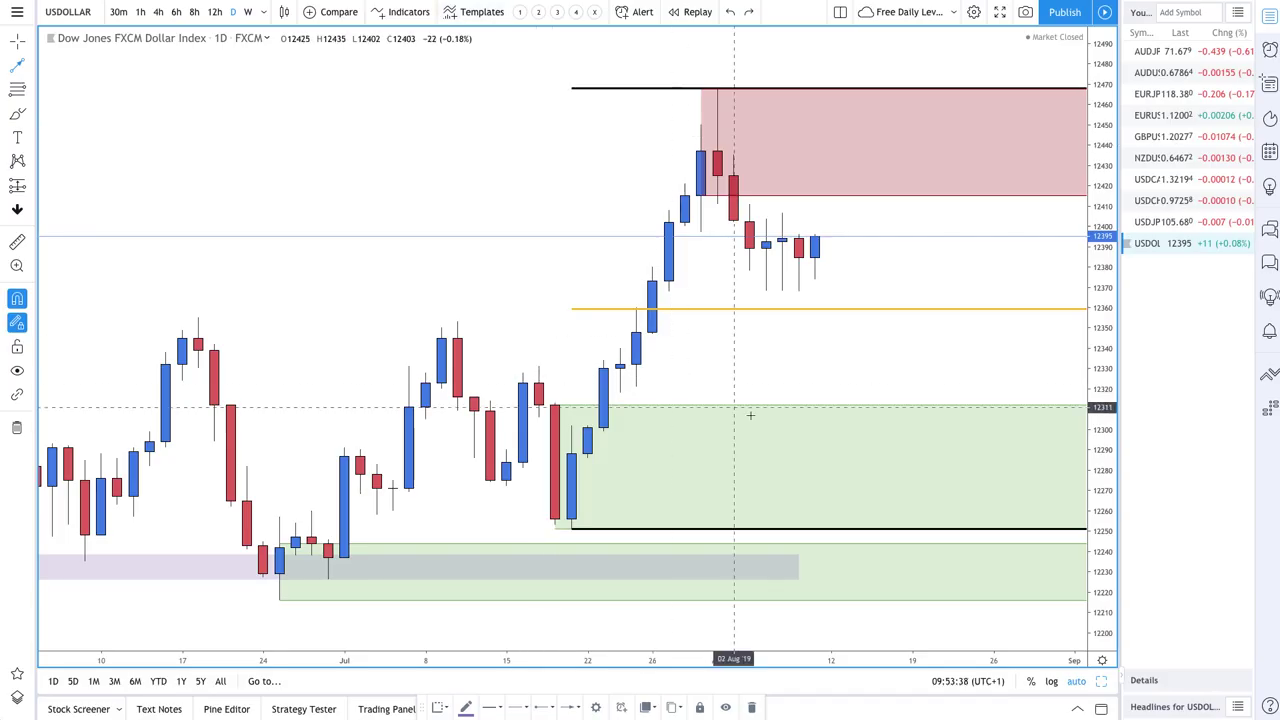
Open the live USDJPY daily chart from the watchlist and delete the lower purple zone near 107.300
left_click(1162, 222)
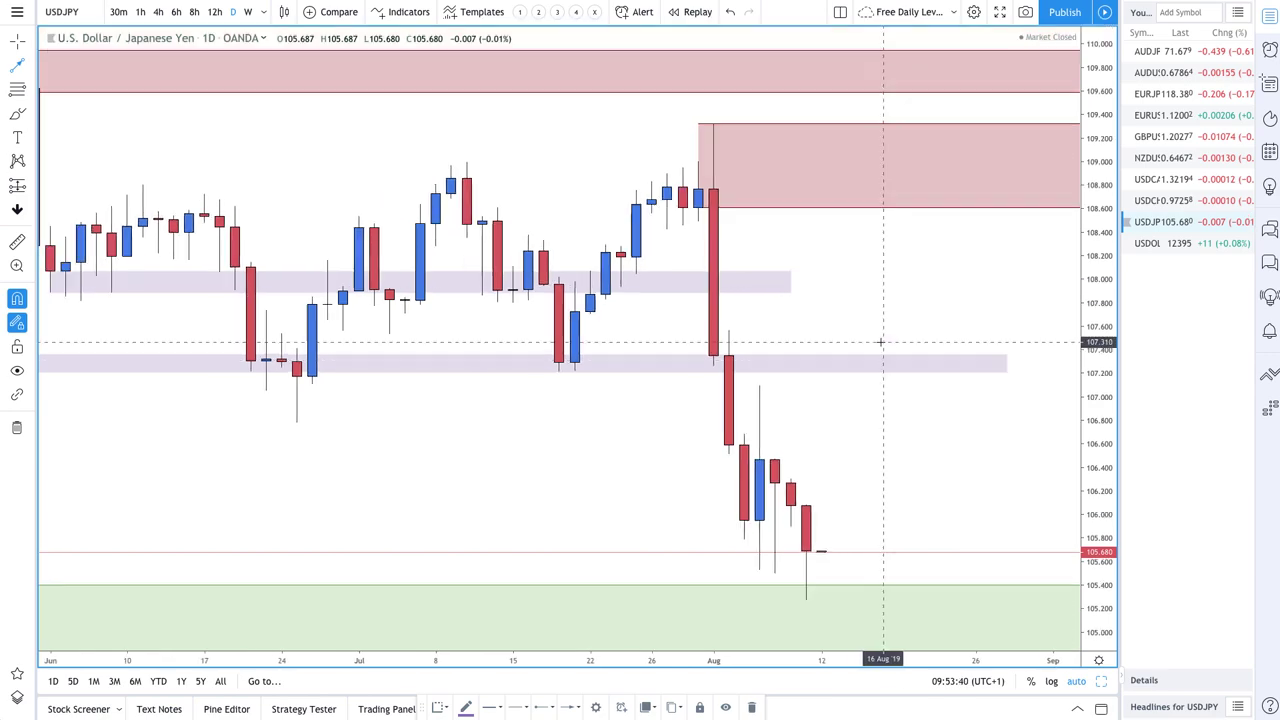
scroll(880, 345, "down", 5)
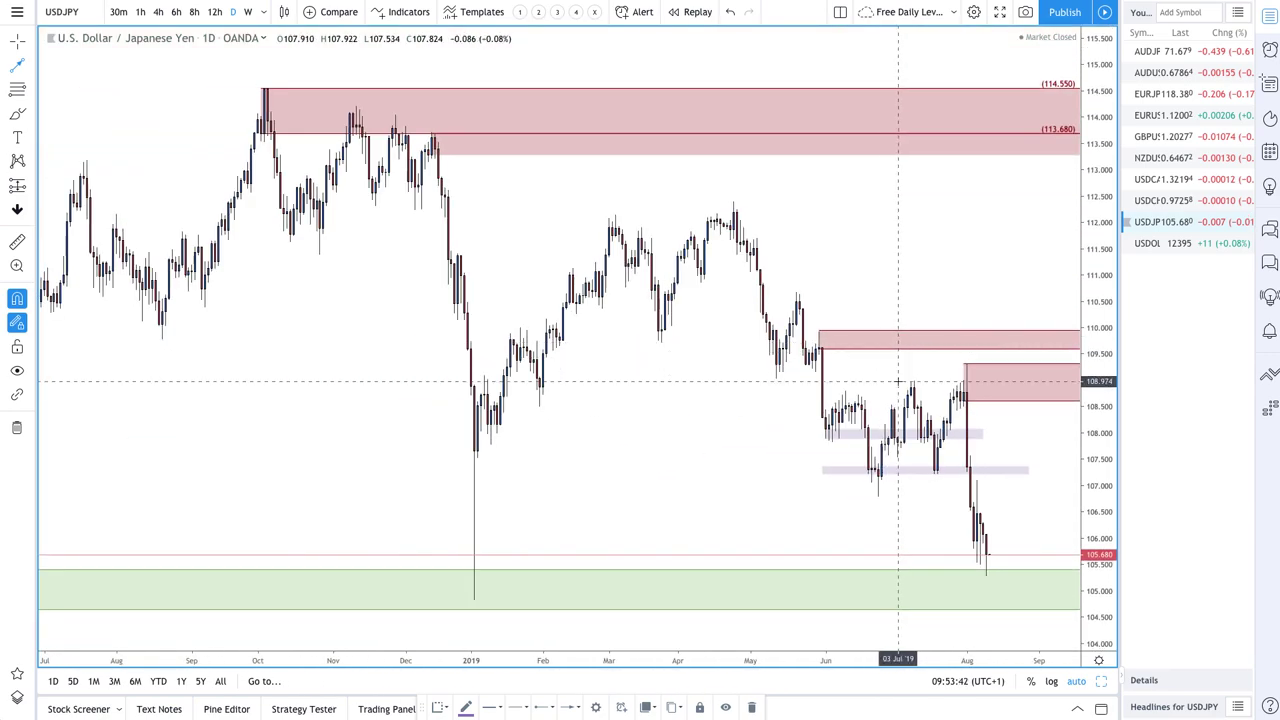
scroll(975, 540, "down", 5)
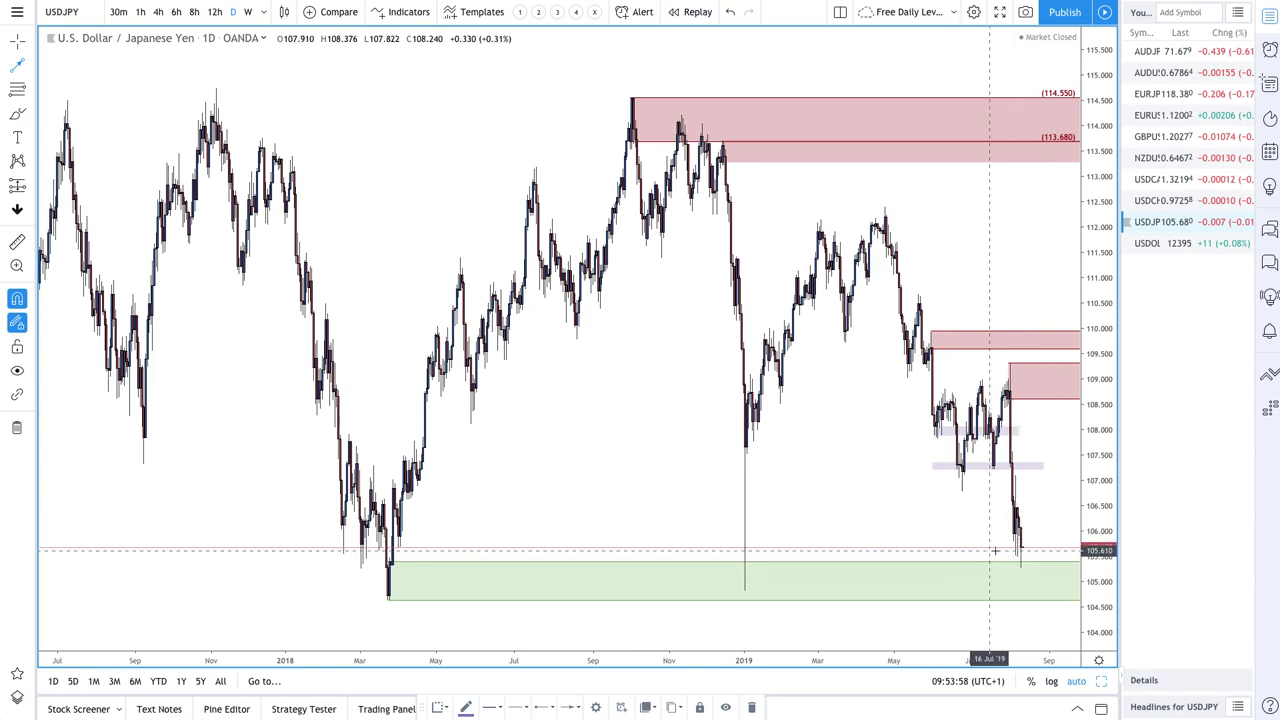
scroll(995, 550, "up", 2)
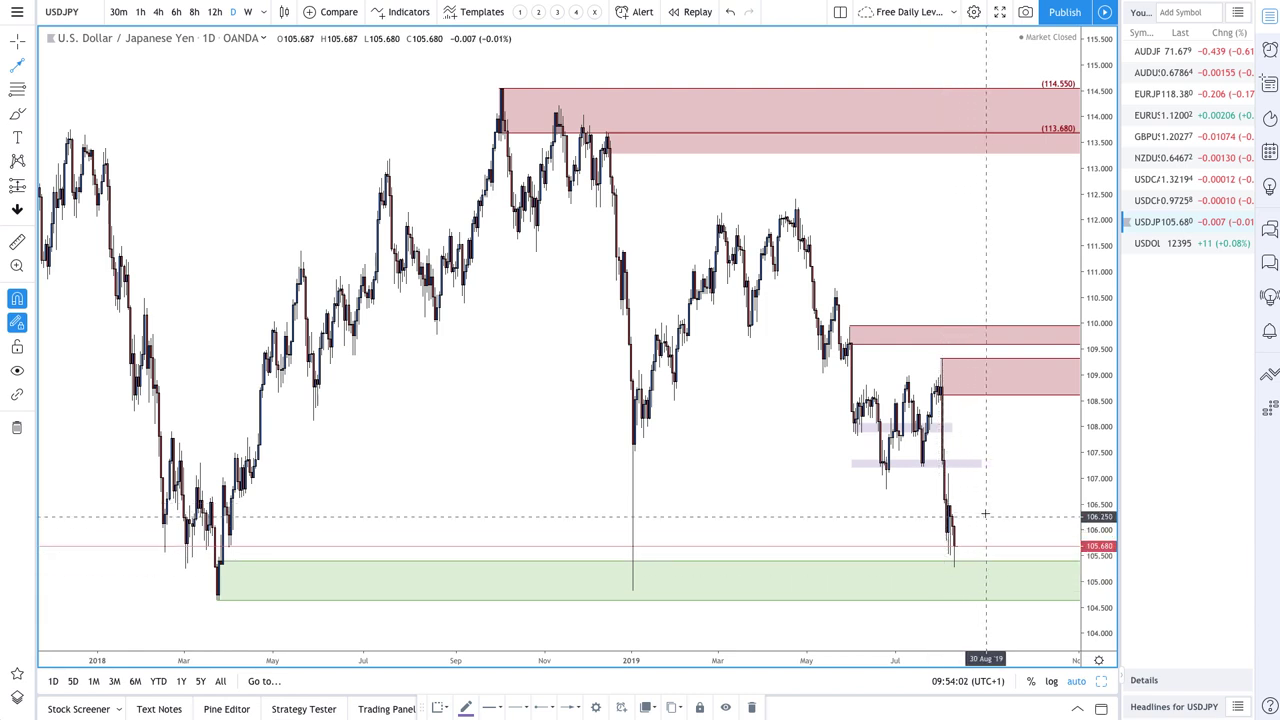
left_click(955, 465)
key("Delete")
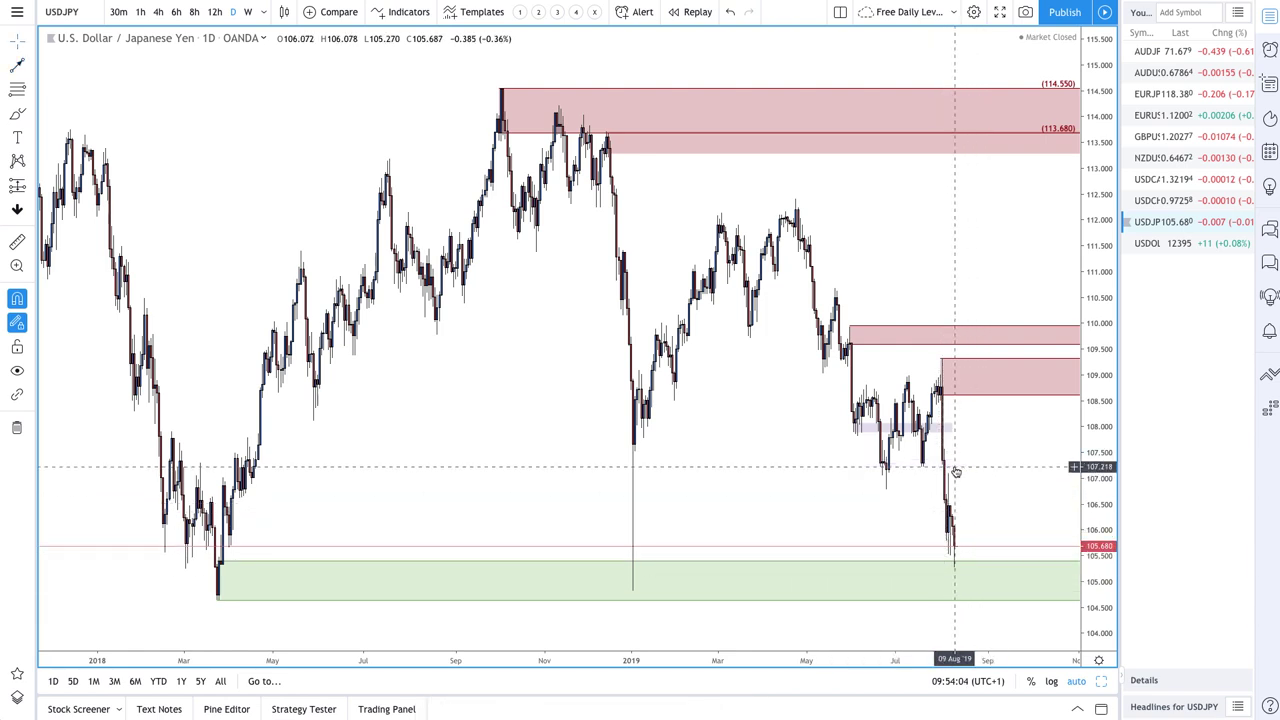
Delete the remaining purple zone near 108.000 on the USDJPY daily chart
key("Delete")
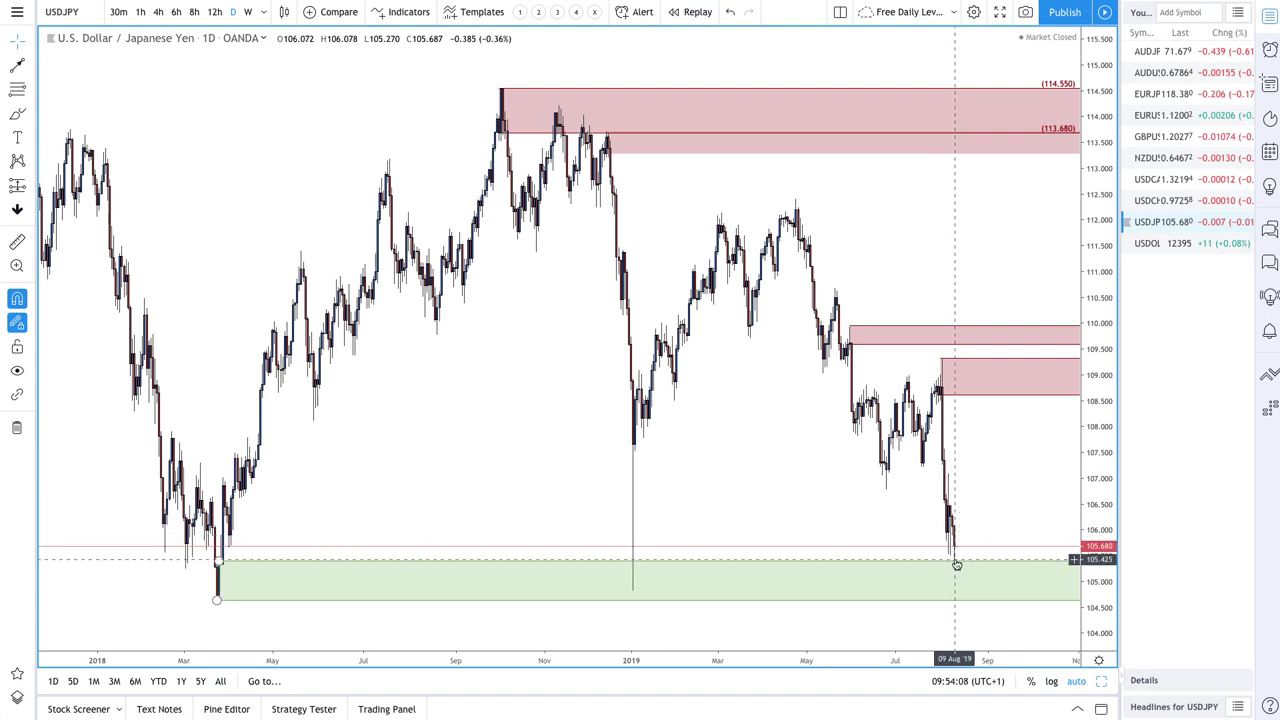
scroll(963, 556, "up", 10)
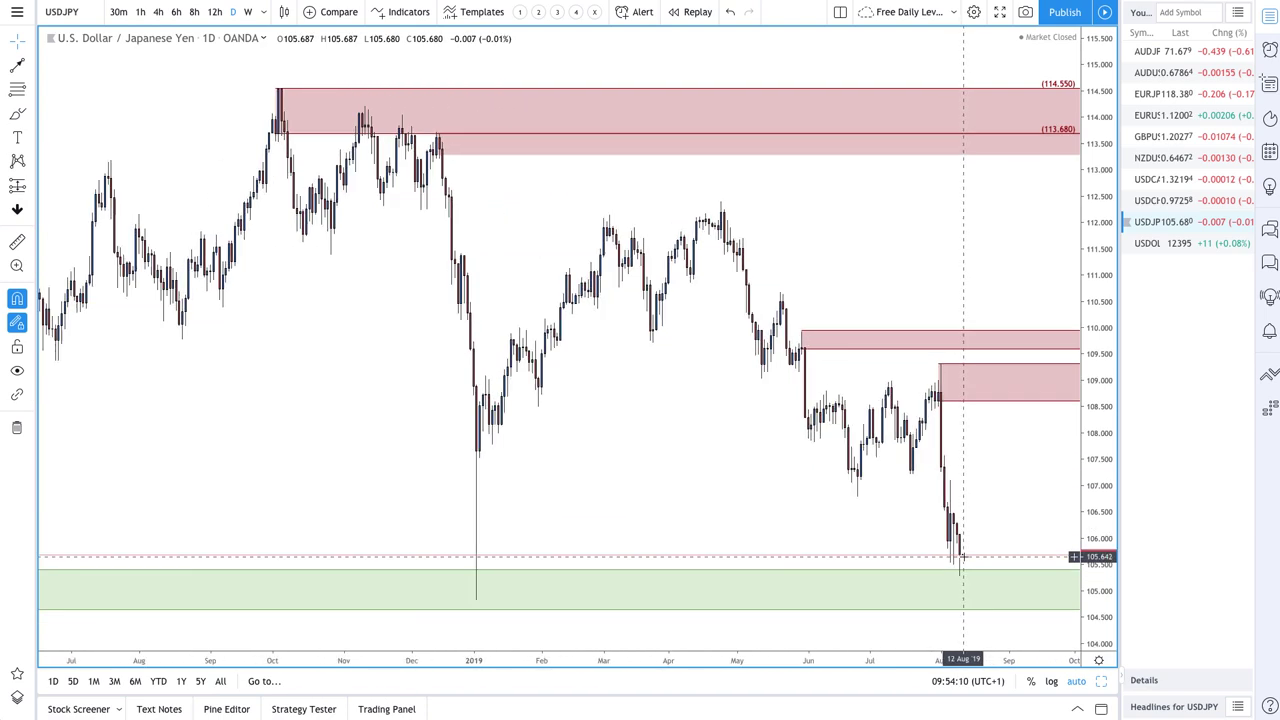
scroll(963, 556, "up", 1)
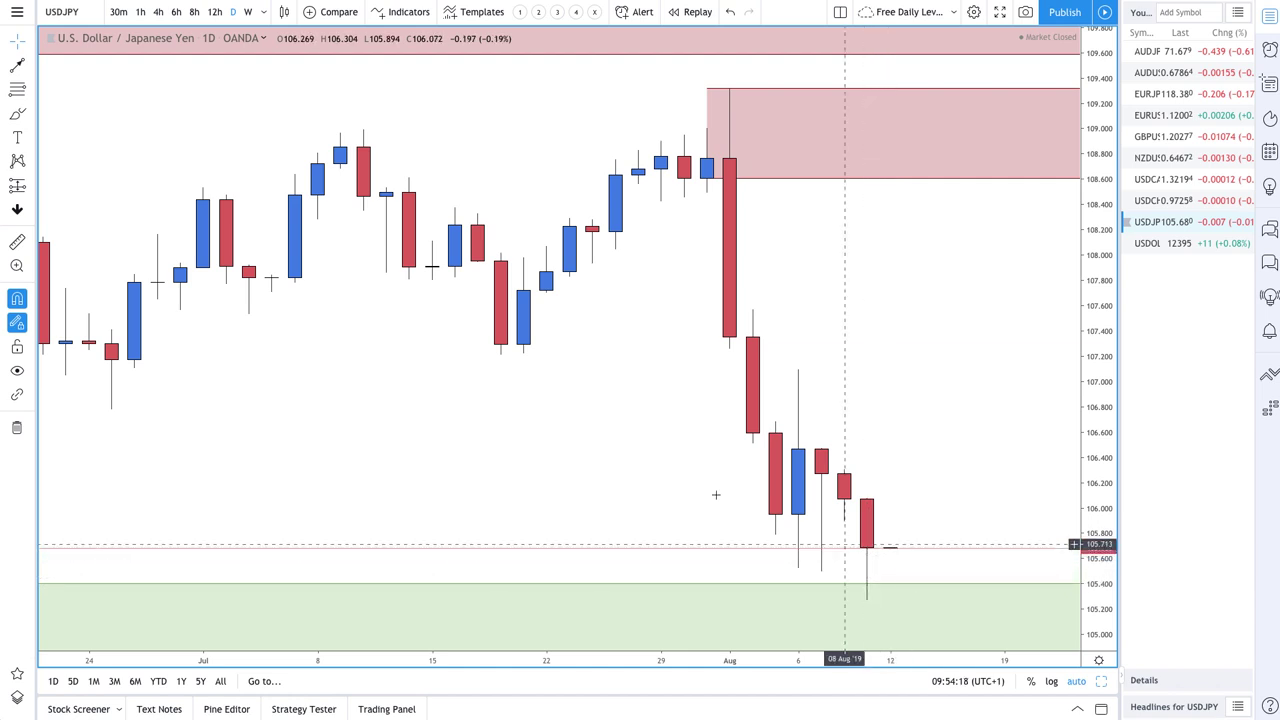
Draw an arrow from the 9 August low at 105.270 up to about 106.936 on 15 August
left_click(20, 68)
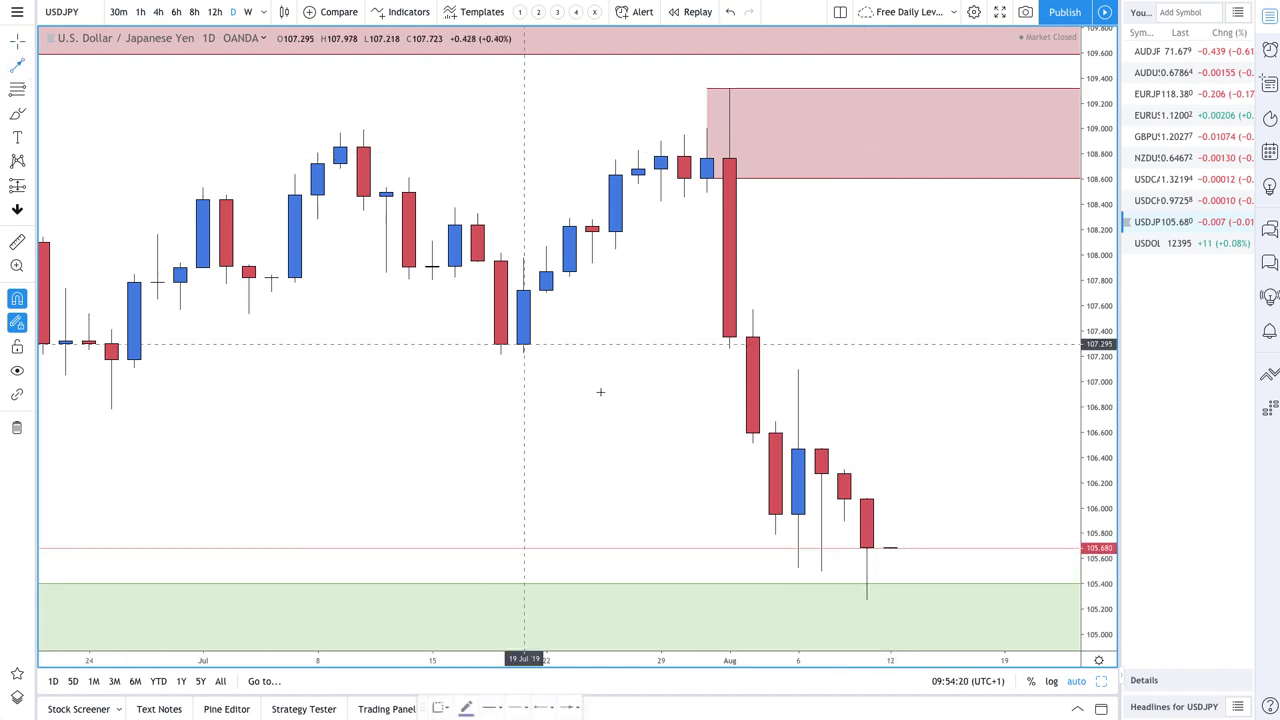
left_click(867, 599)
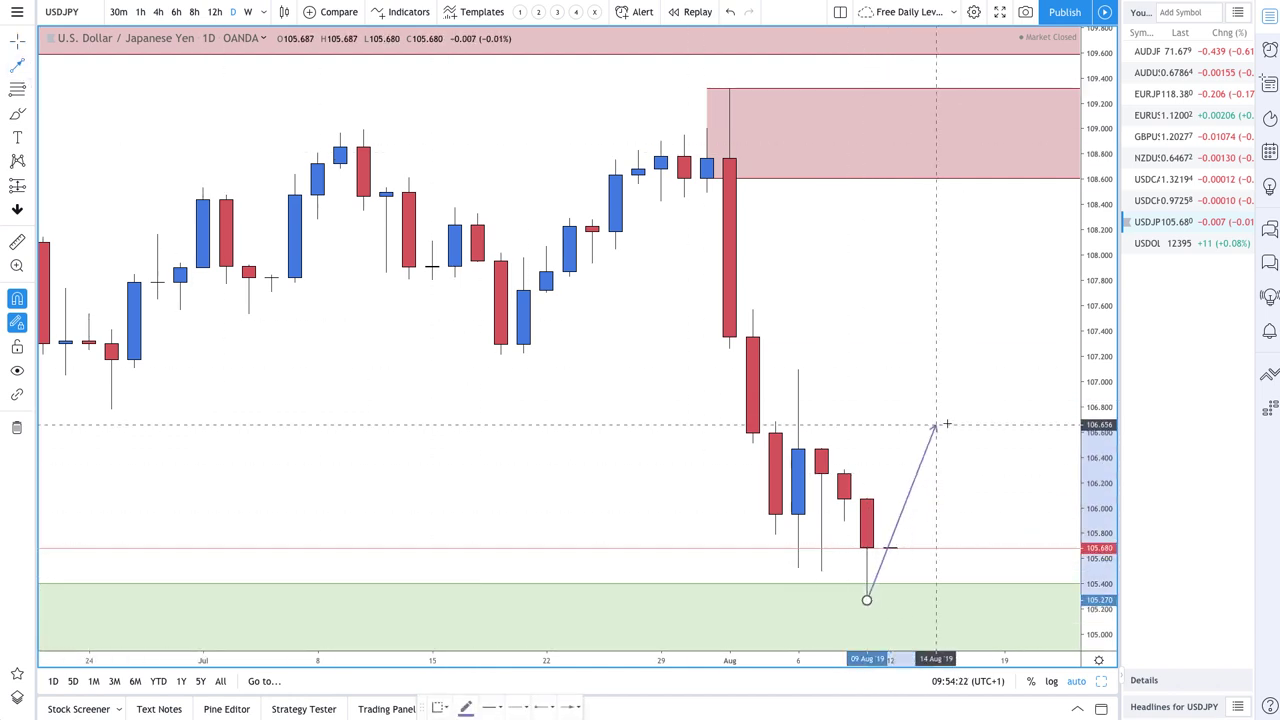
left_click(958, 390)
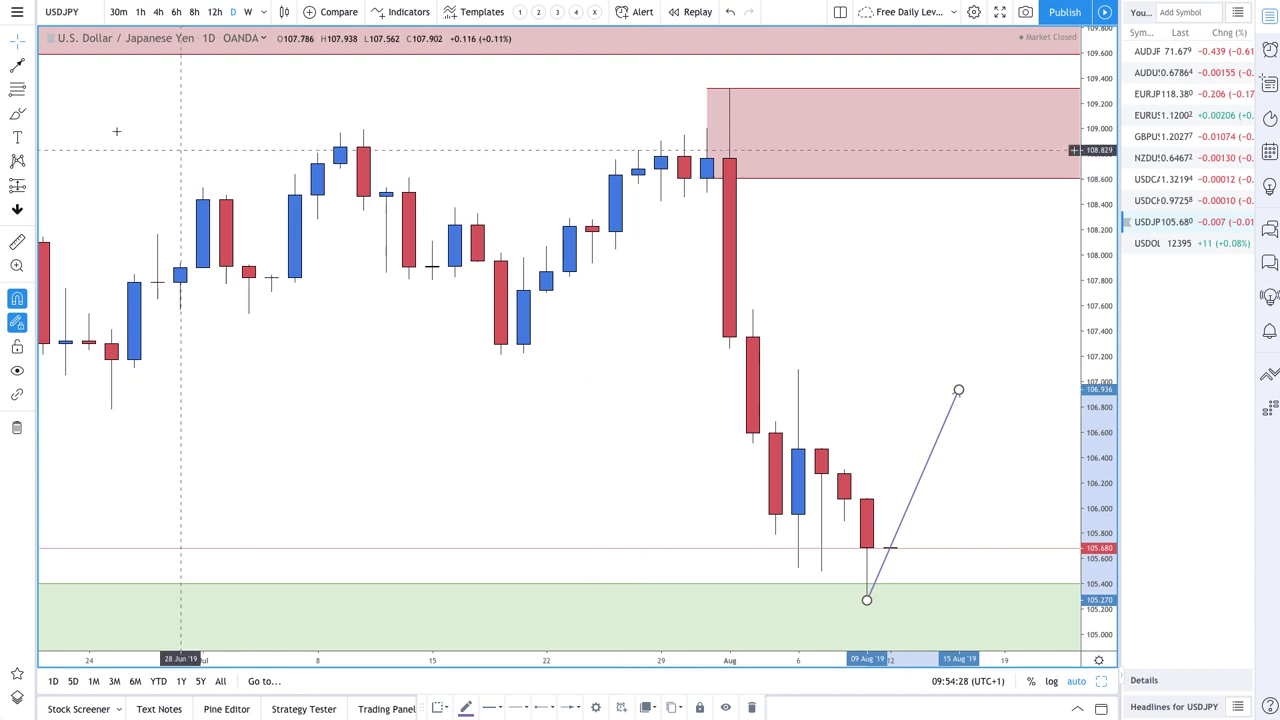
Draw a red supply zone with the Fib Retracement tool from the 6 August candle's open at 105.952 up to its high at 107.094
left_click(12, 91)
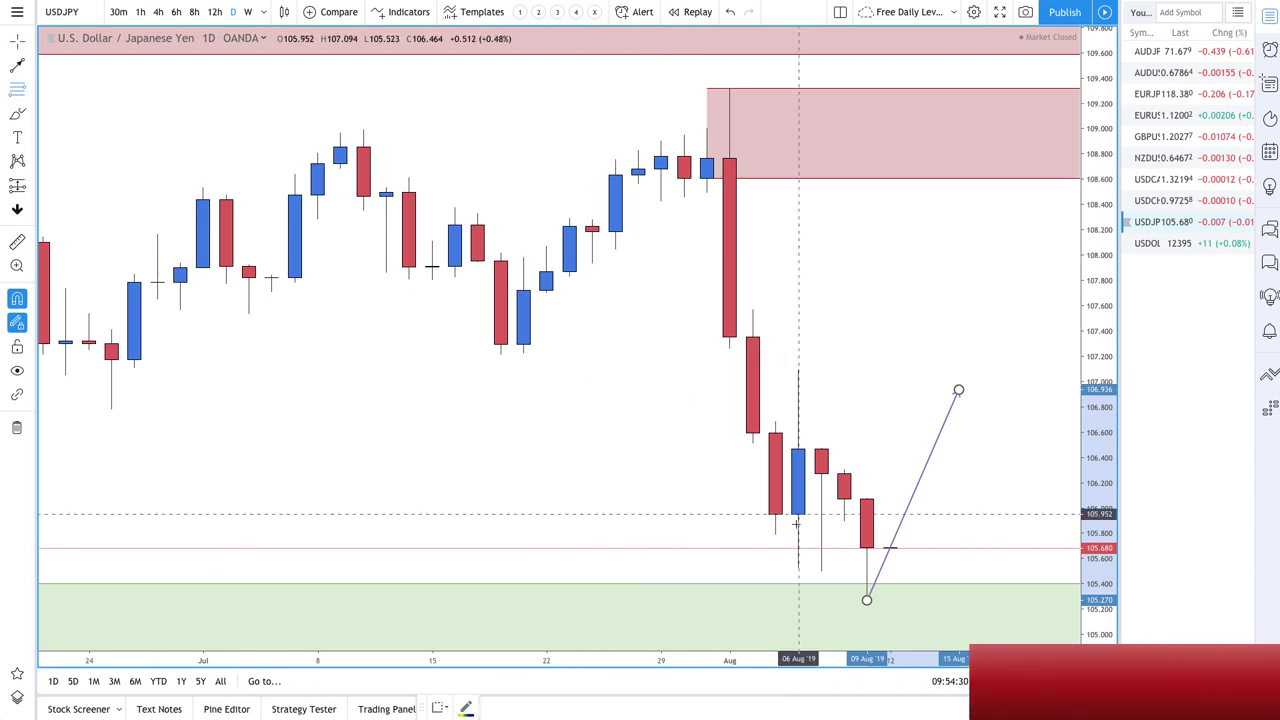
left_click(797, 514)
left_click(797, 370)
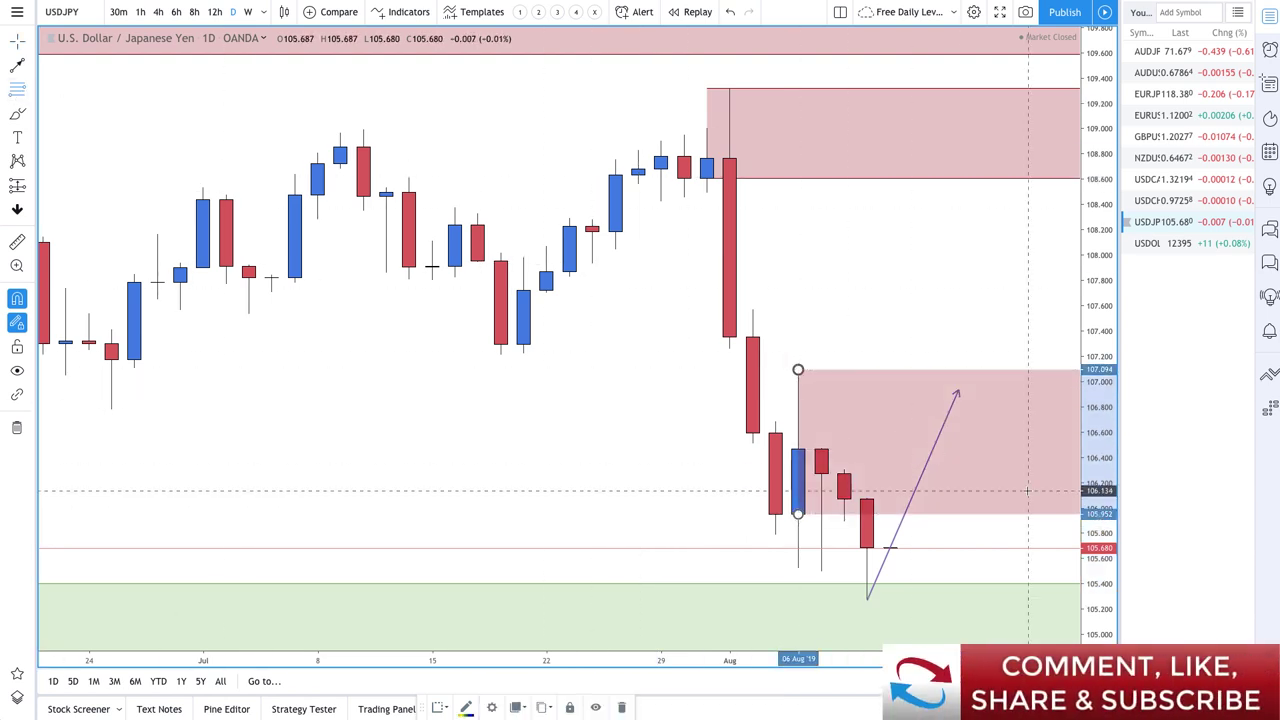
Trace the price swings with arrows from the 1 August high down to 105.523, up to 107.094 and down to 105.270
left_click(17, 66)
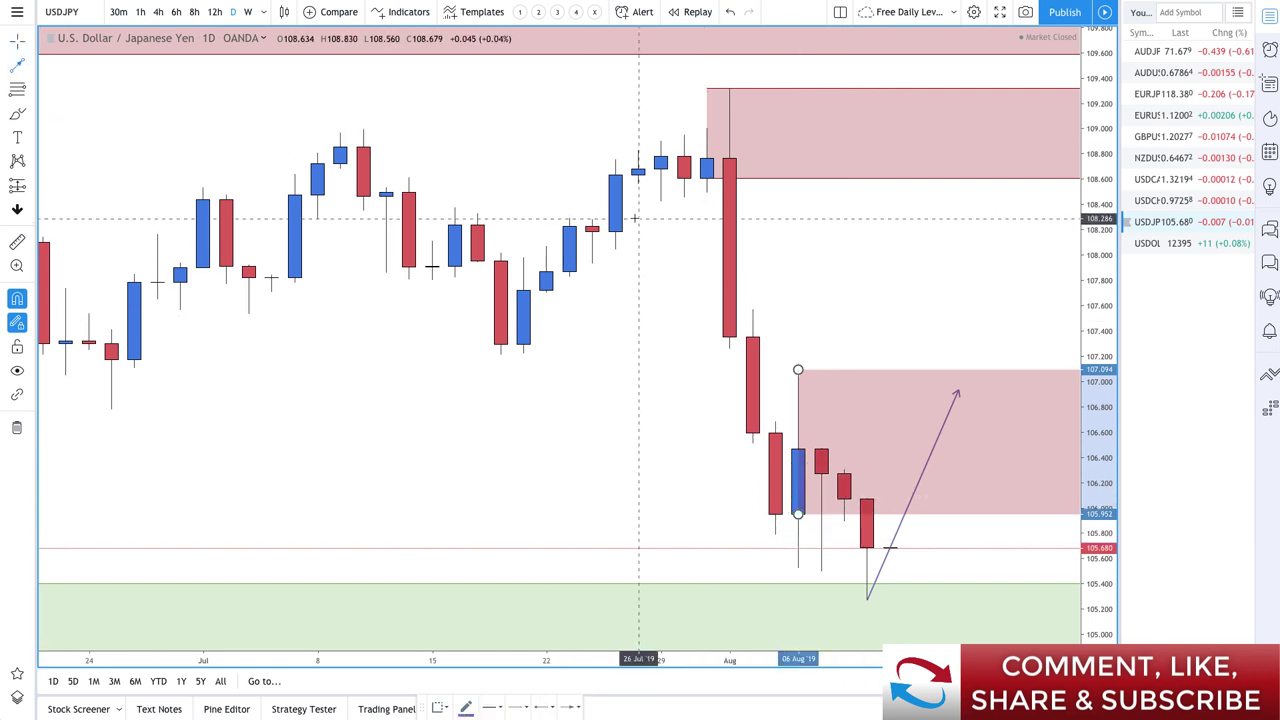
left_click(729, 88)
left_click(797, 568)
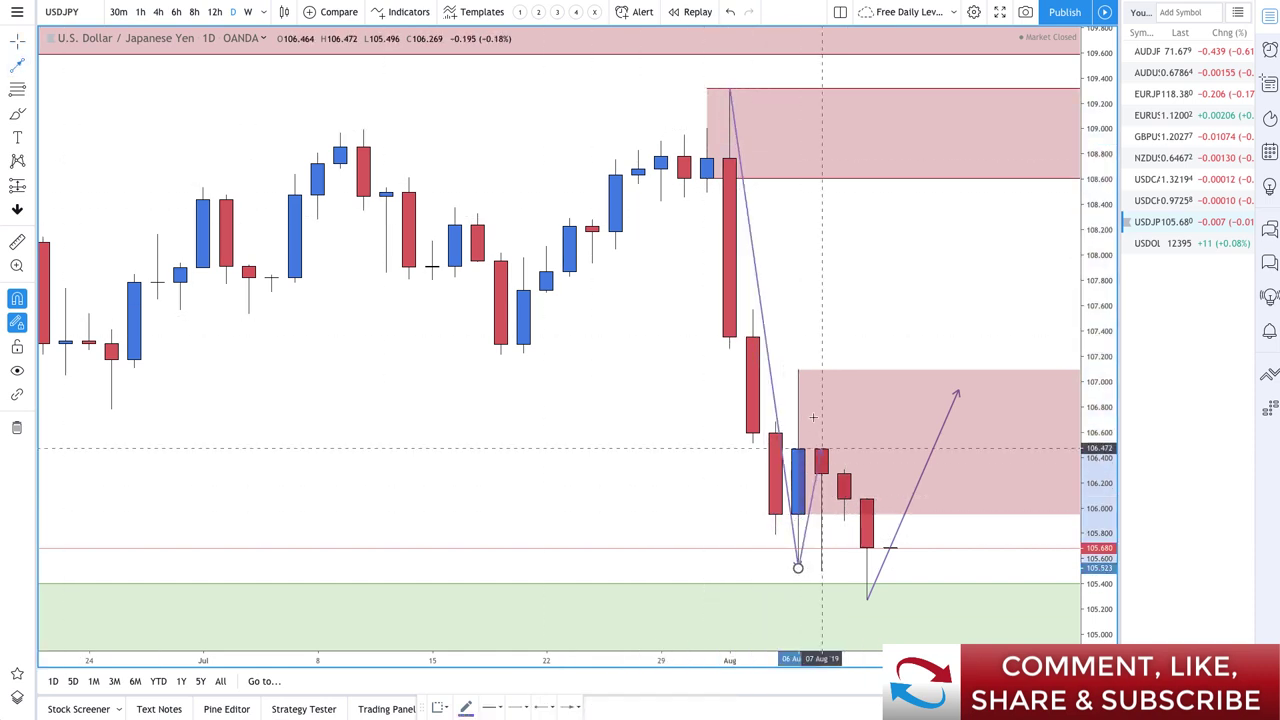
left_click(798, 371)
left_click(866, 600)
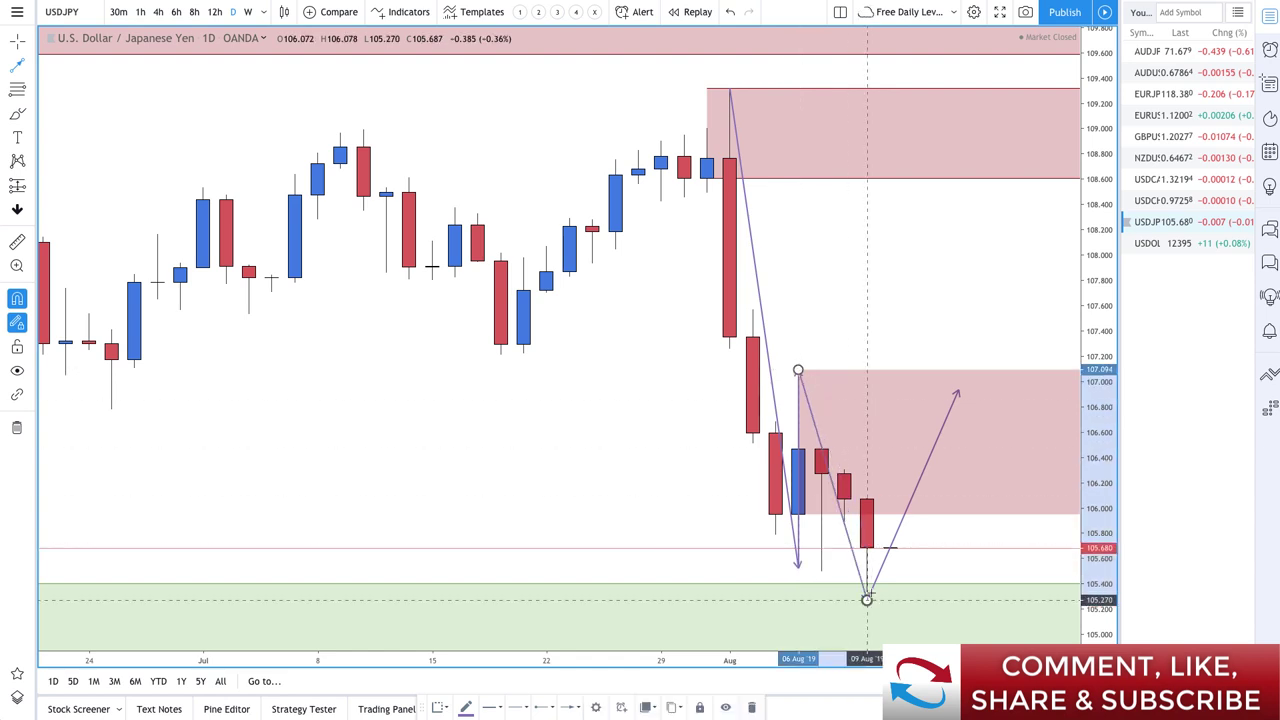
Move the rising projection arrow's tip to about 106.598 on 14 August and add an arrow from there down to about 105.586
scroll(739, 467, "up", 3)
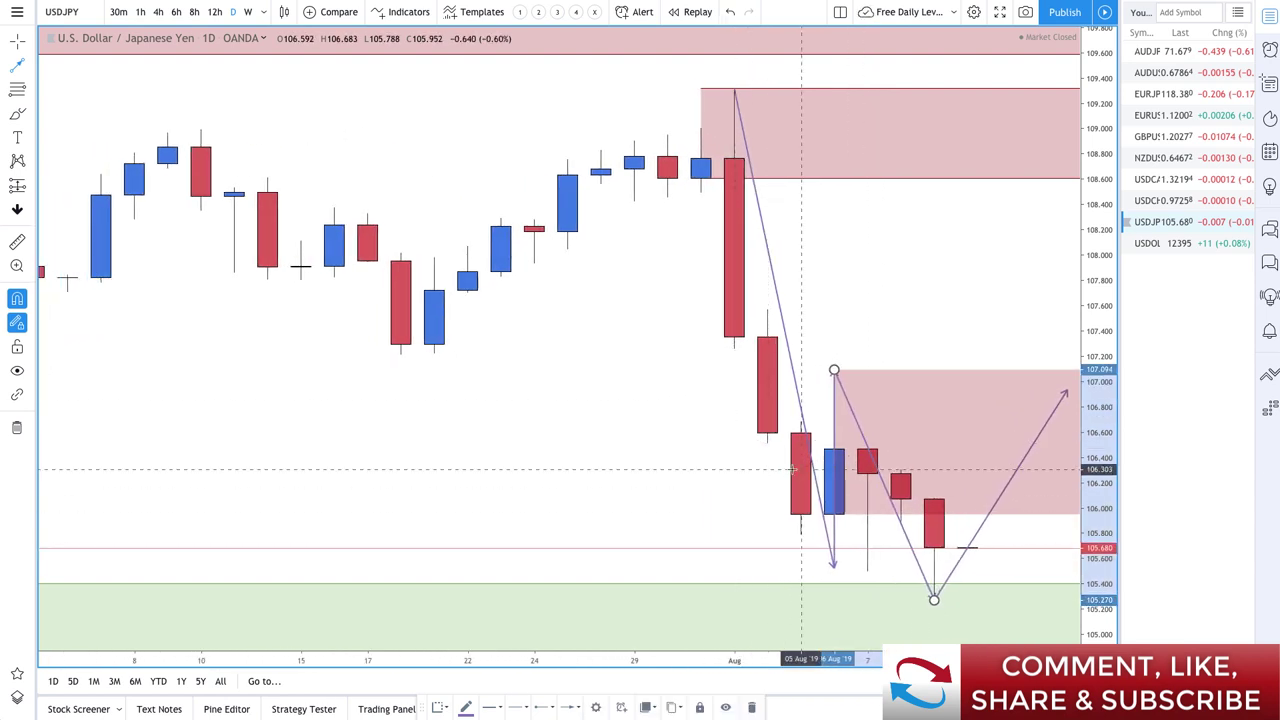
scroll(793, 468, "right", 5)
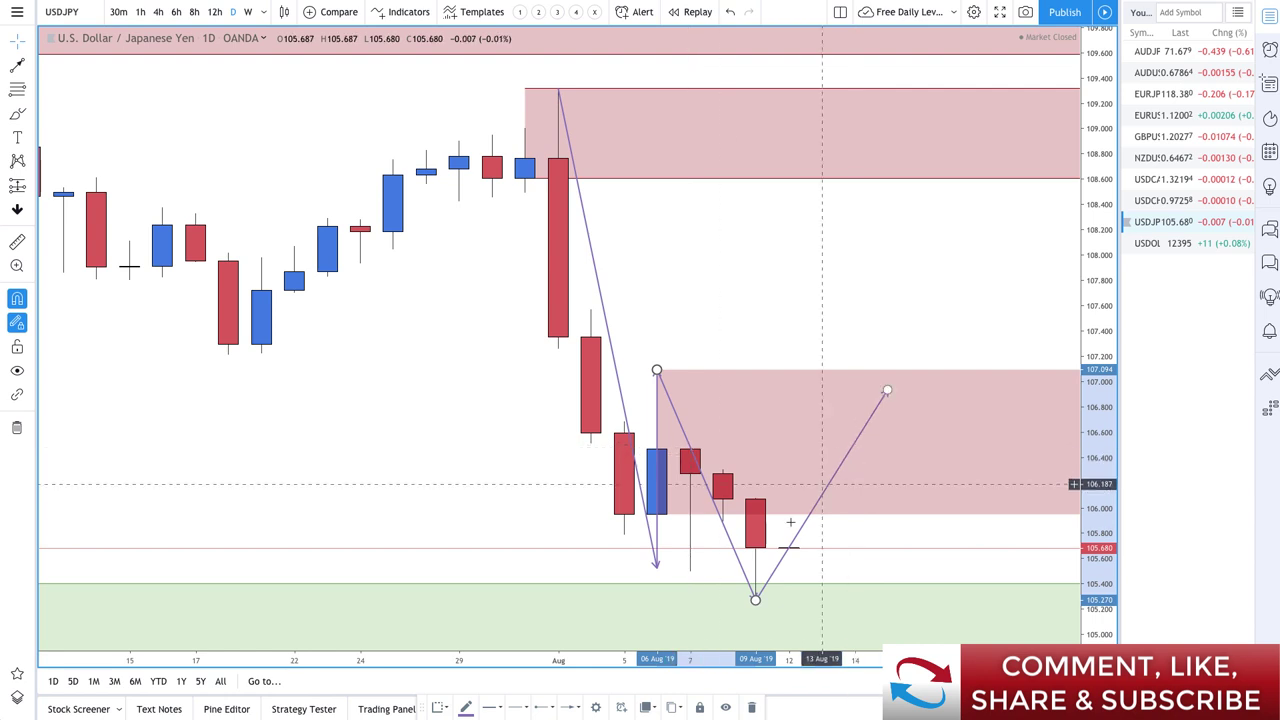
left_click_drag(887, 392, 854, 433)
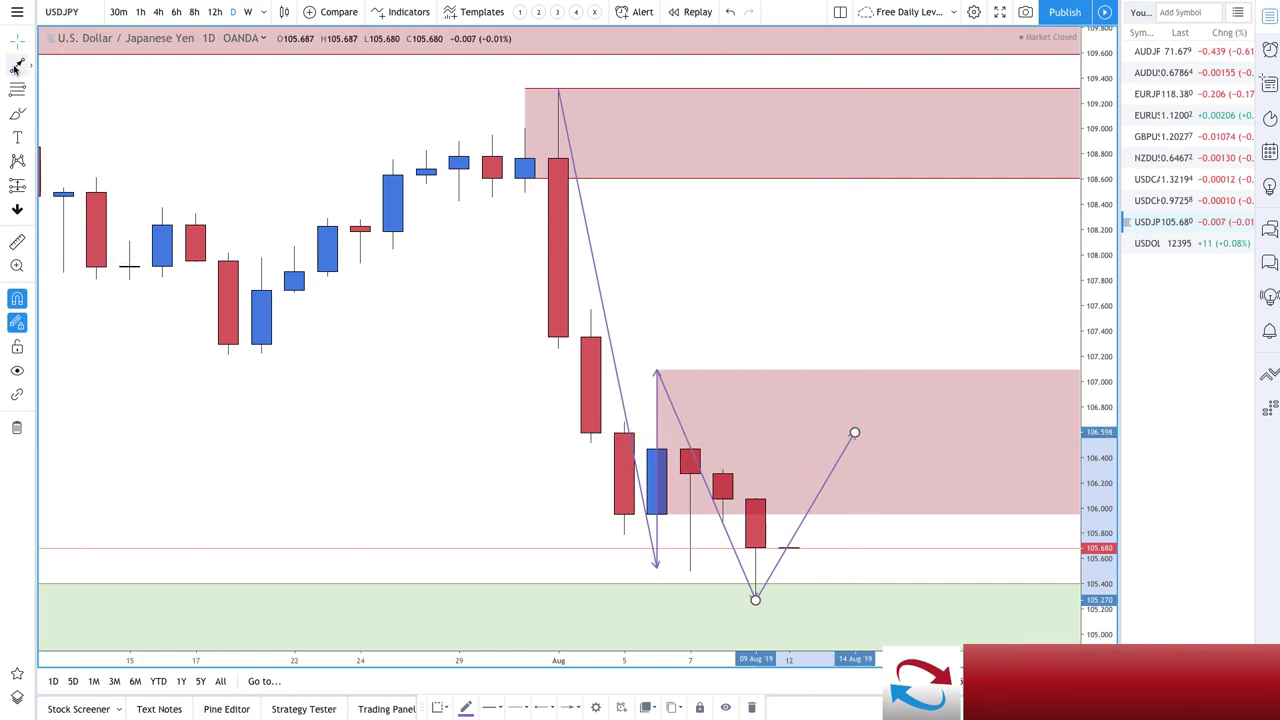
left_click(920, 560)
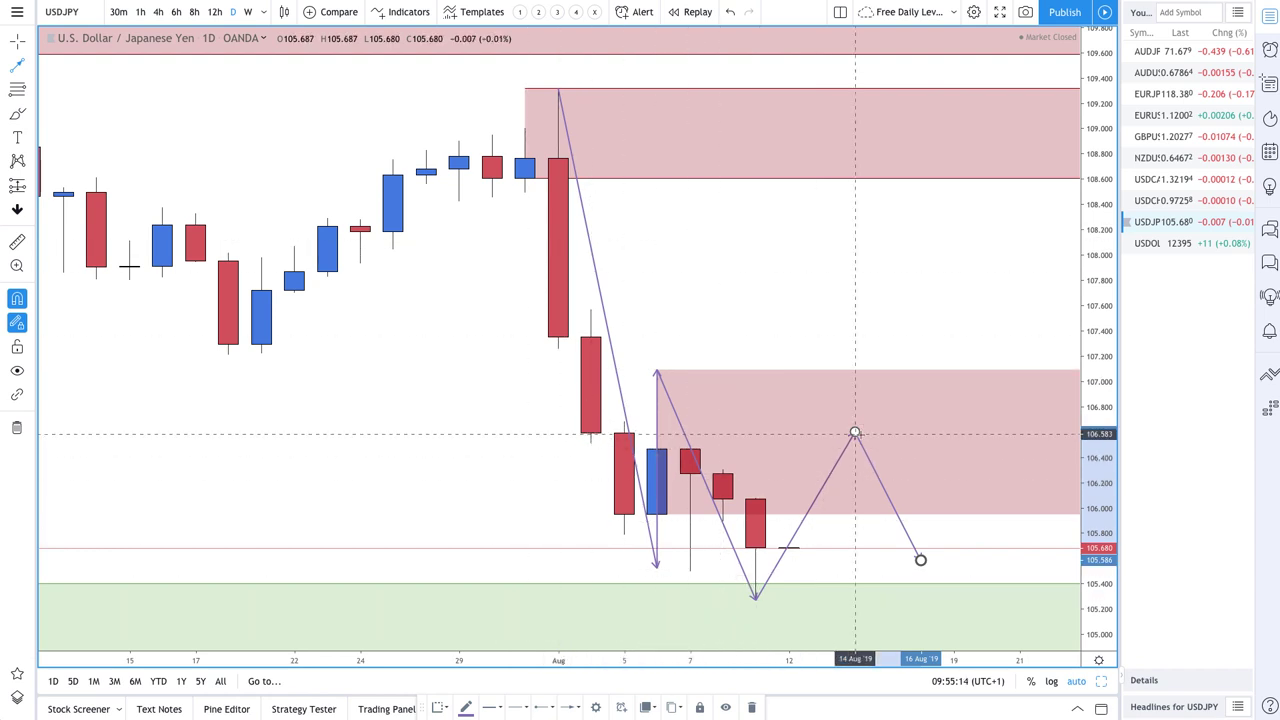
Examine the swings and the new supply zone on the 4-hour timeframe and return to the daily timeframe
left_click(158, 11)
scroll(443, 281, "down", 5)
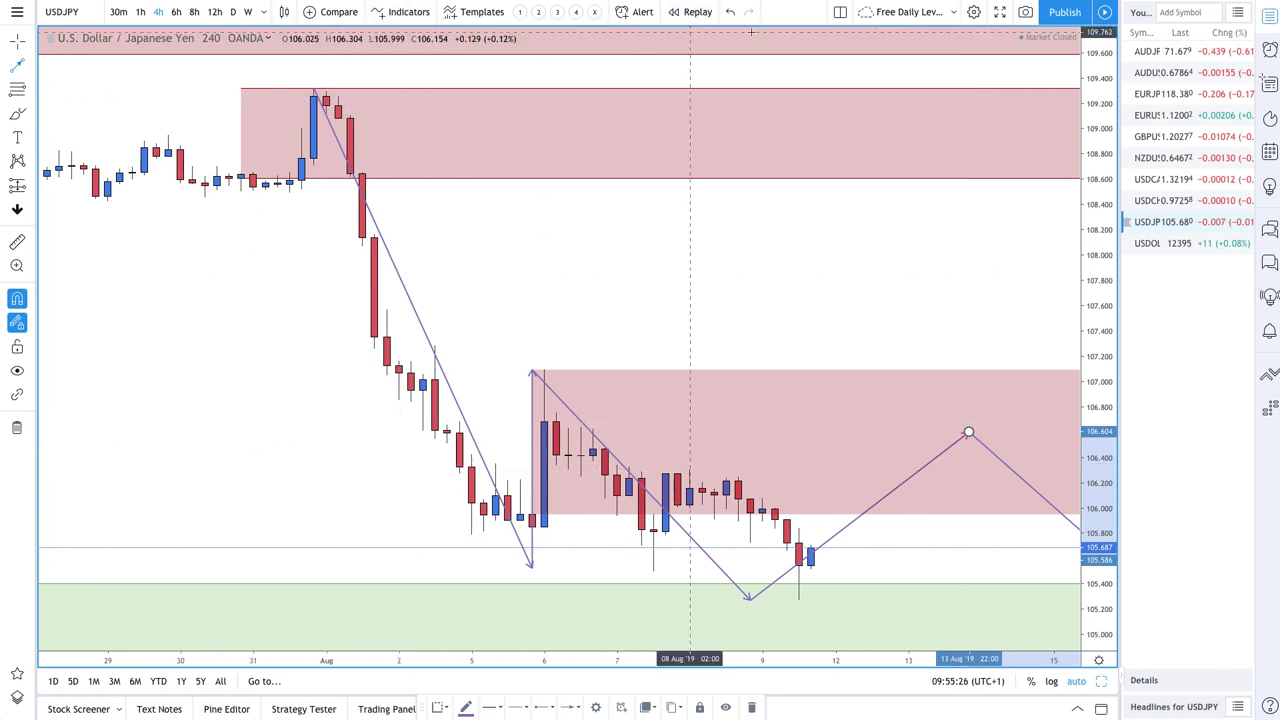
left_click(232, 11)
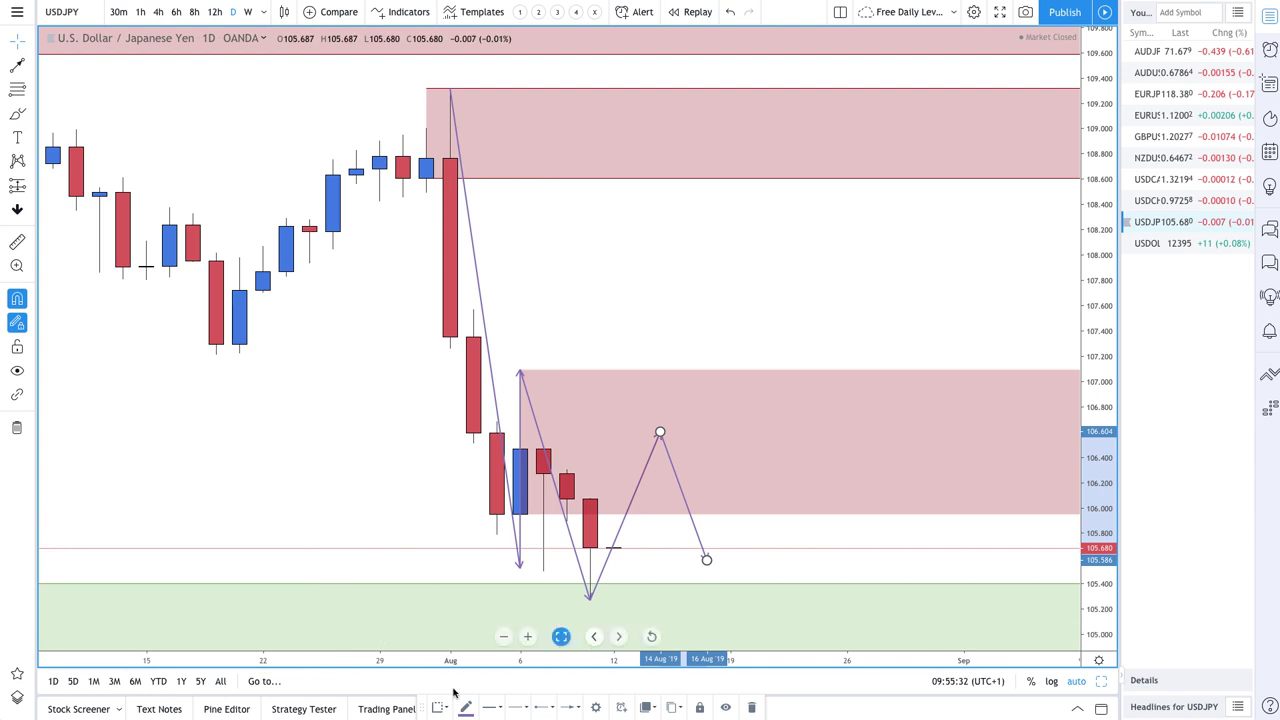
Remove all the arrows from the USDJPY chart through the object tree, keeping the Fib Retracement zones
left_click(17, 697)
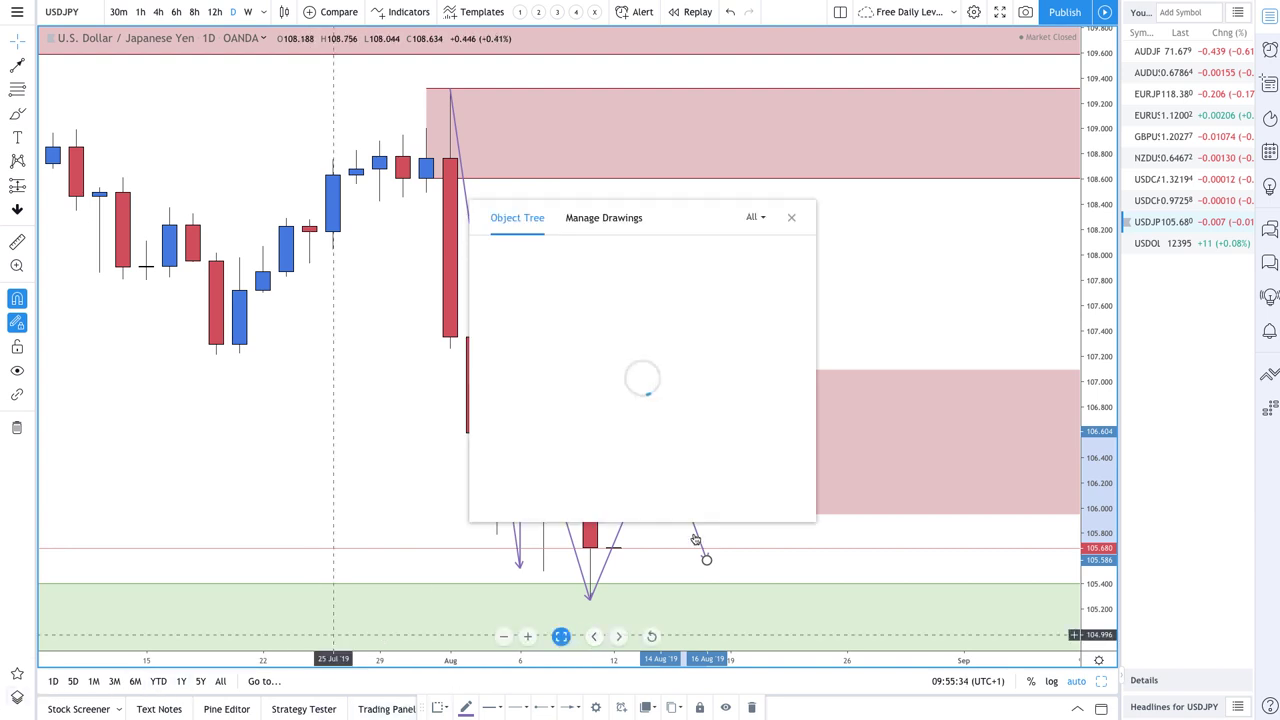
left_click(791, 251)
left_click(791, 251)
left_click(791, 251)
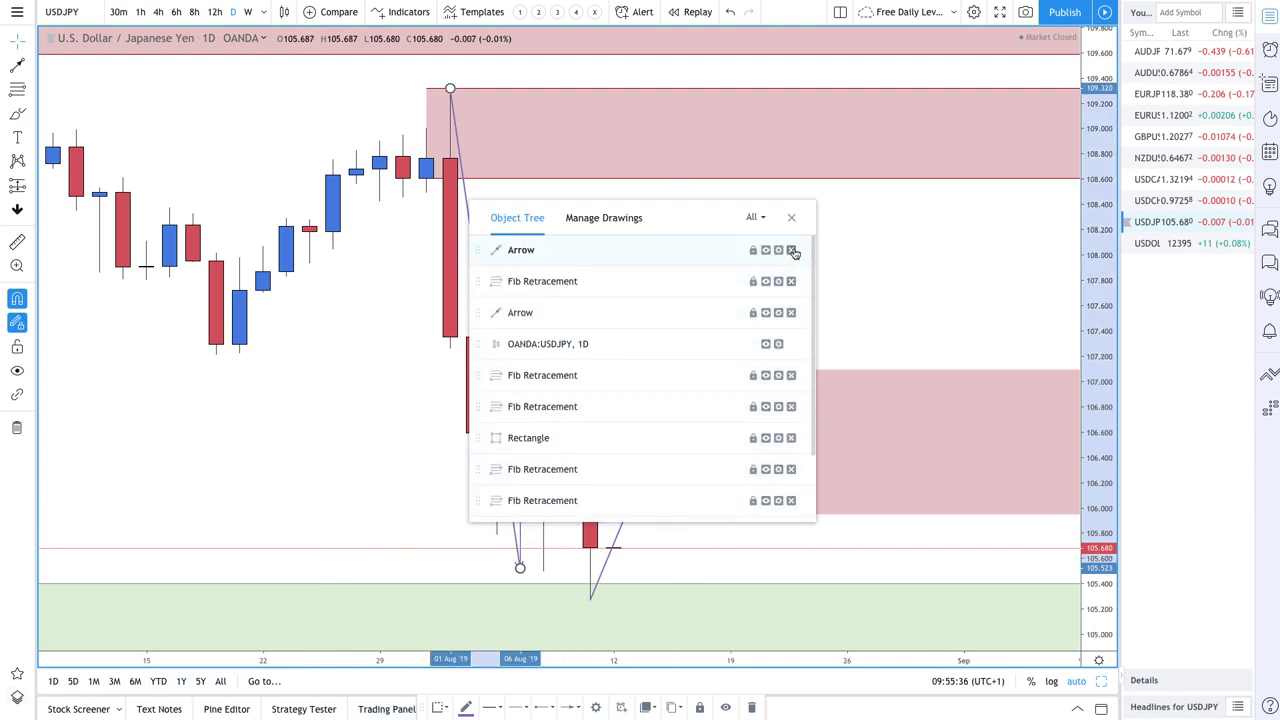
left_click(791, 251)
left_click(791, 282)
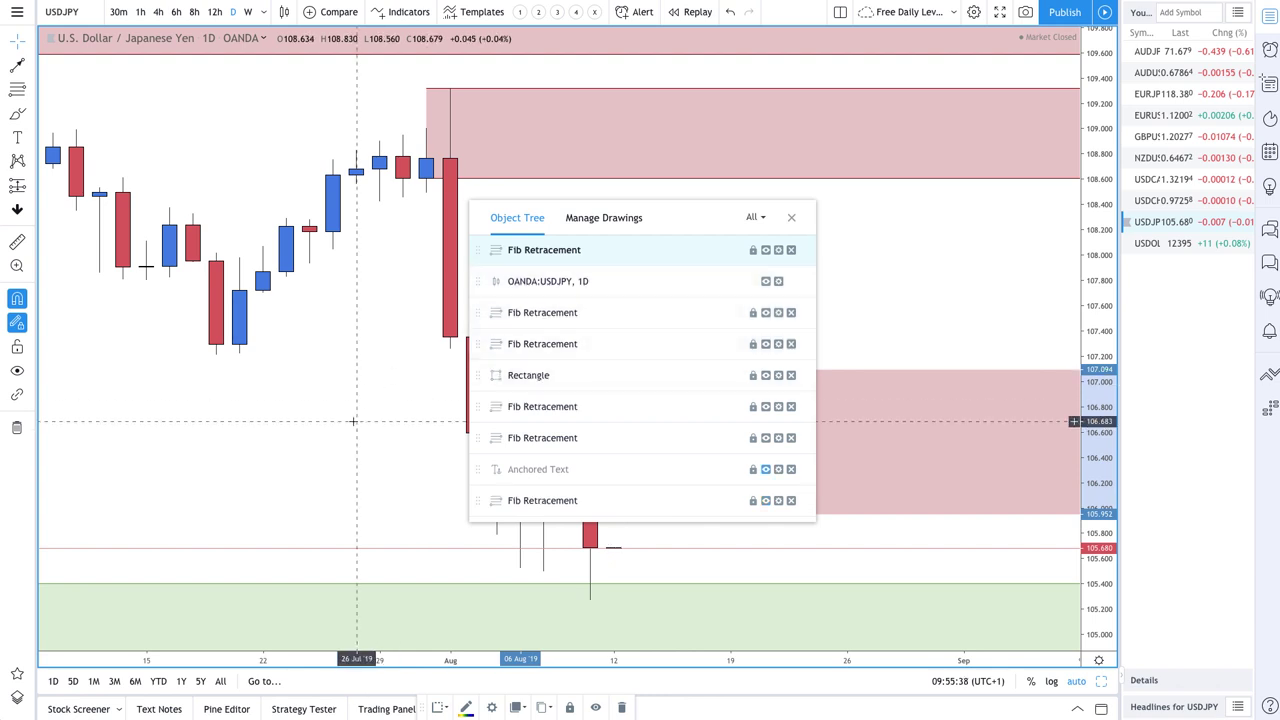
key("Escape")
Draw a purple rectangle below the June lows from 21 June to 2 September, spanning about 107.048 to 106.642
scroll(605, 530, "down", 4)
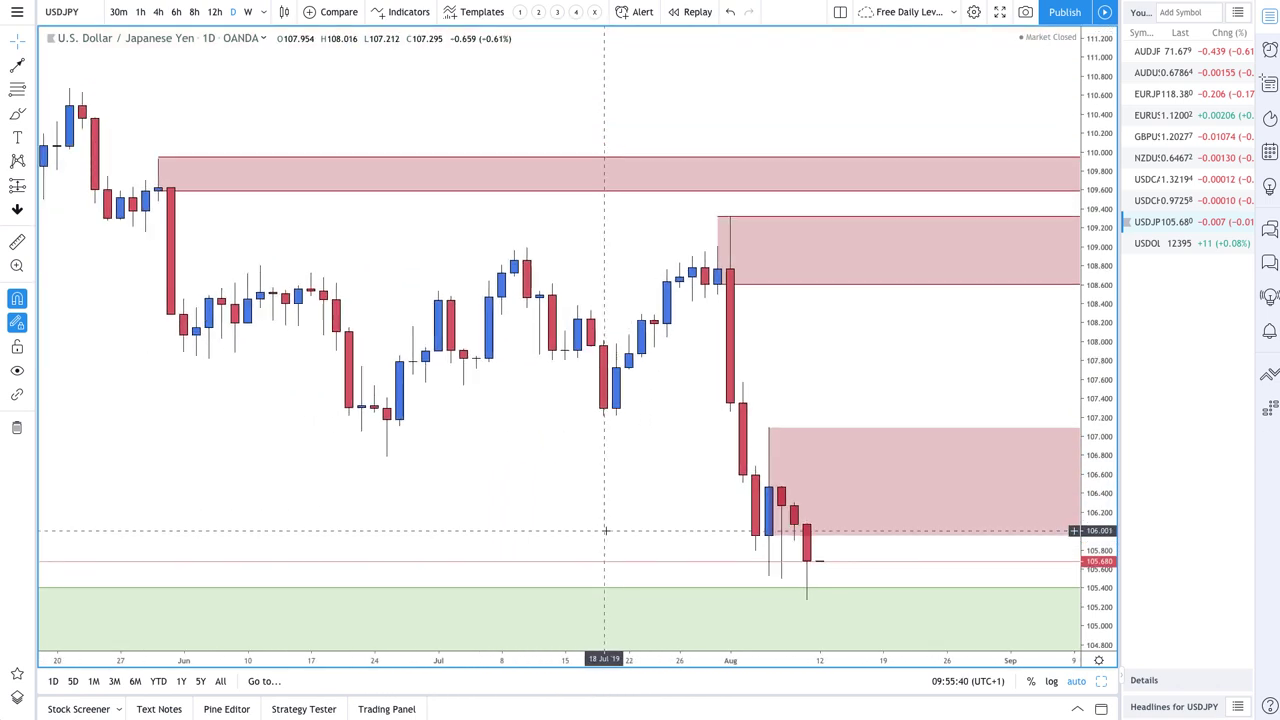
left_click(17, 65)
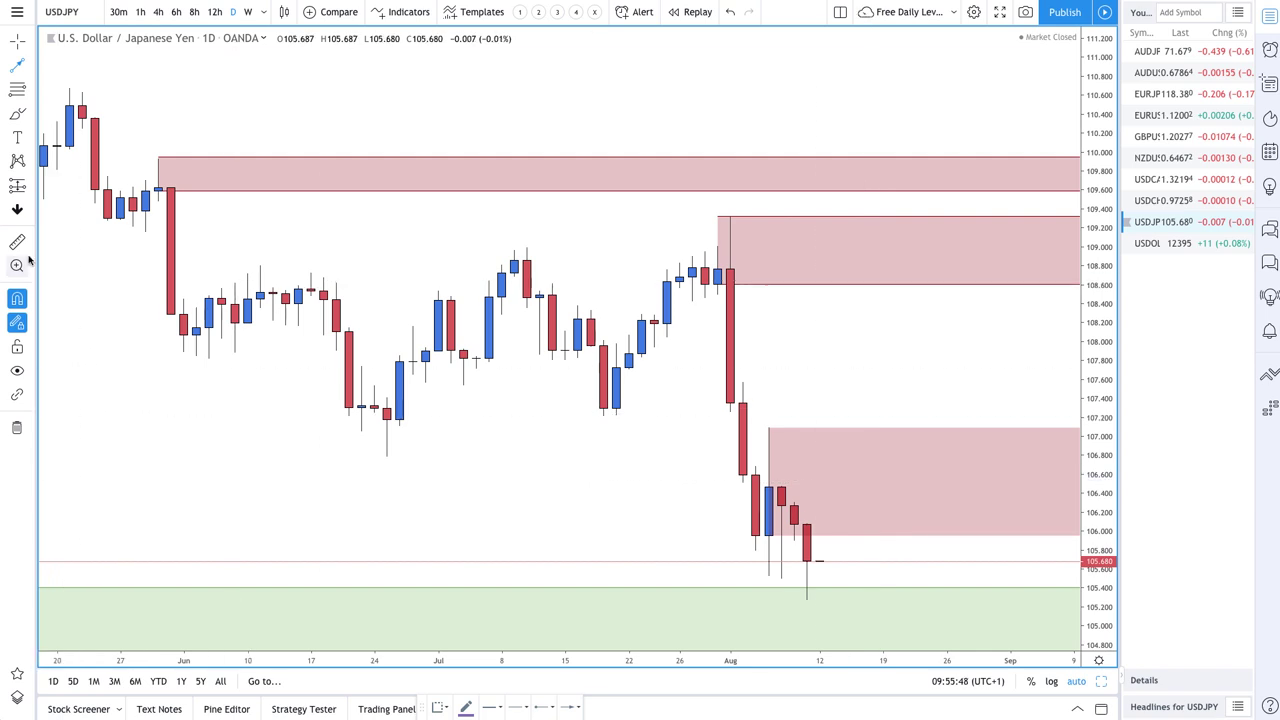
left_click(31, 117)
left_click(62, 137)
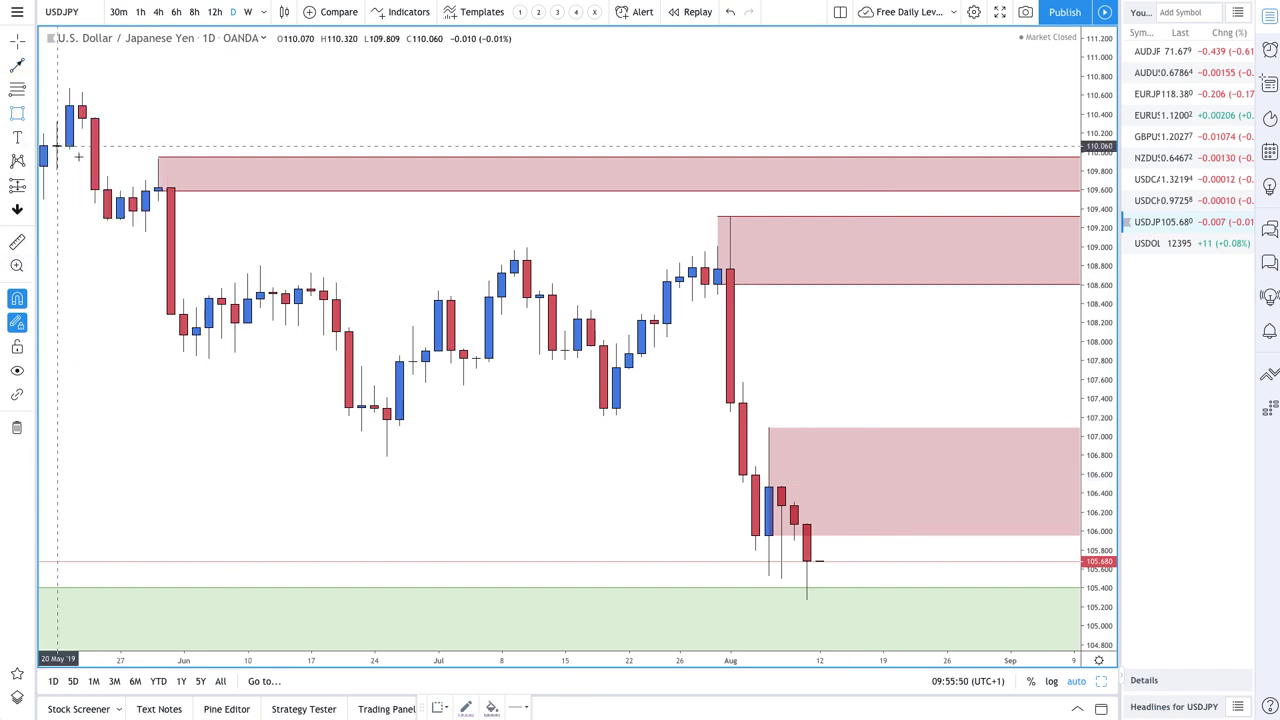
left_click(387, 447)
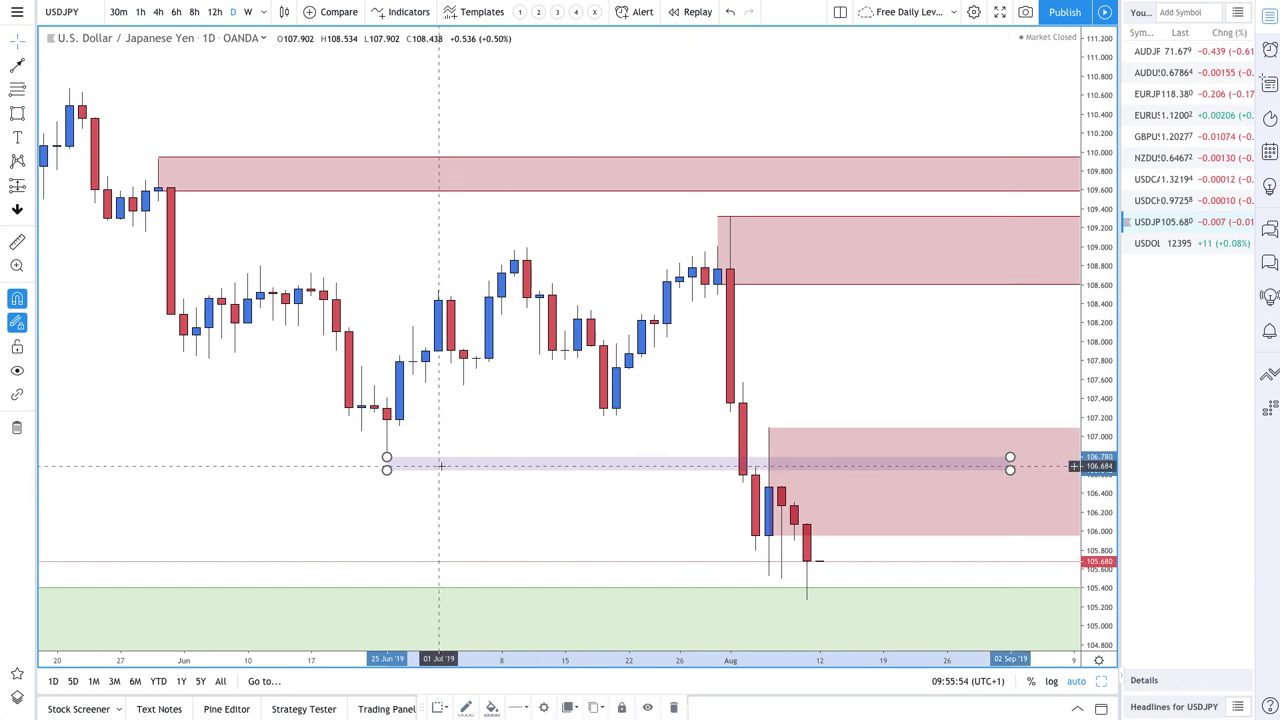
left_click_drag(387, 457, 361, 431)
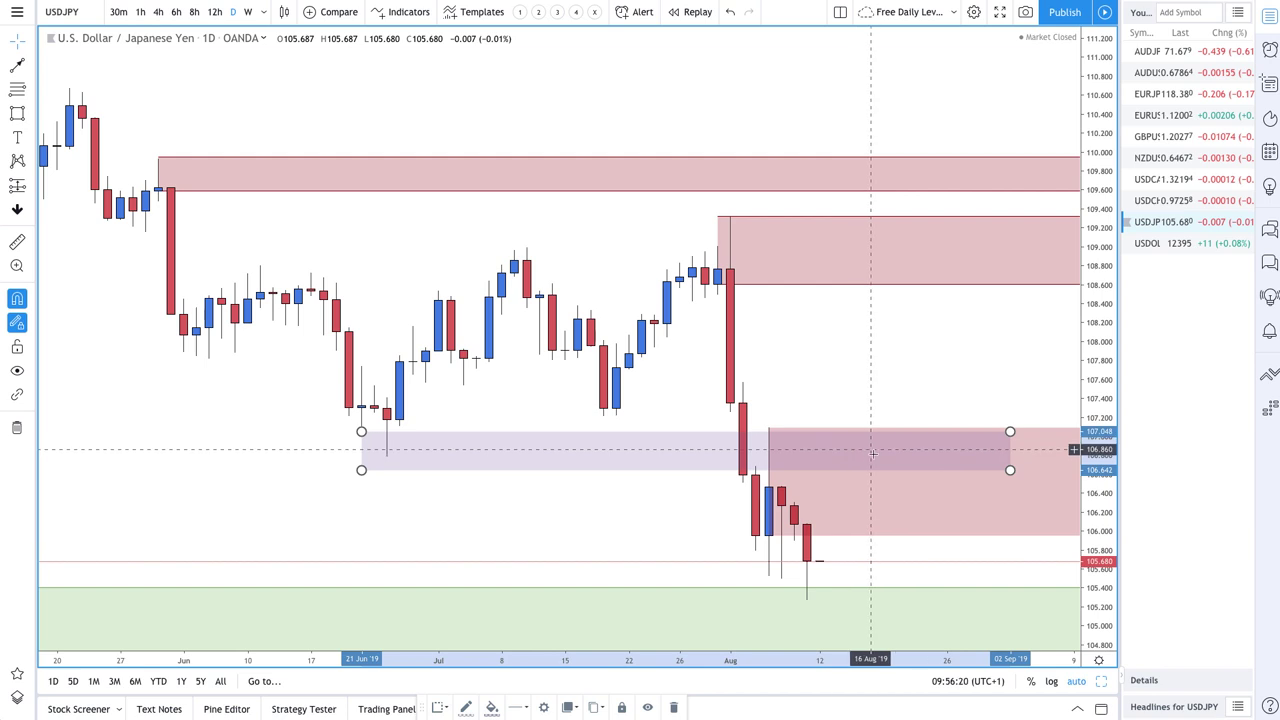
Play the price action since publication on the published USDCHF supply and demand zone analysis
scroll(850, 380, "down", 1)
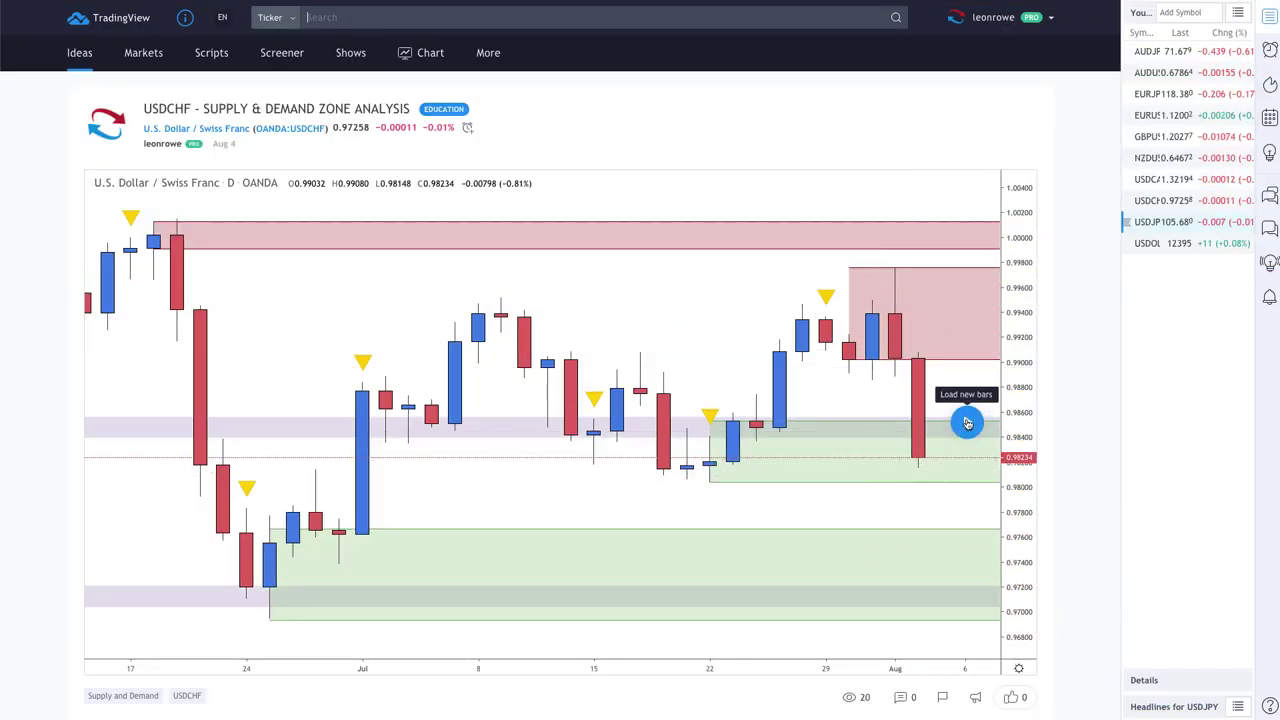
left_click(967, 423)
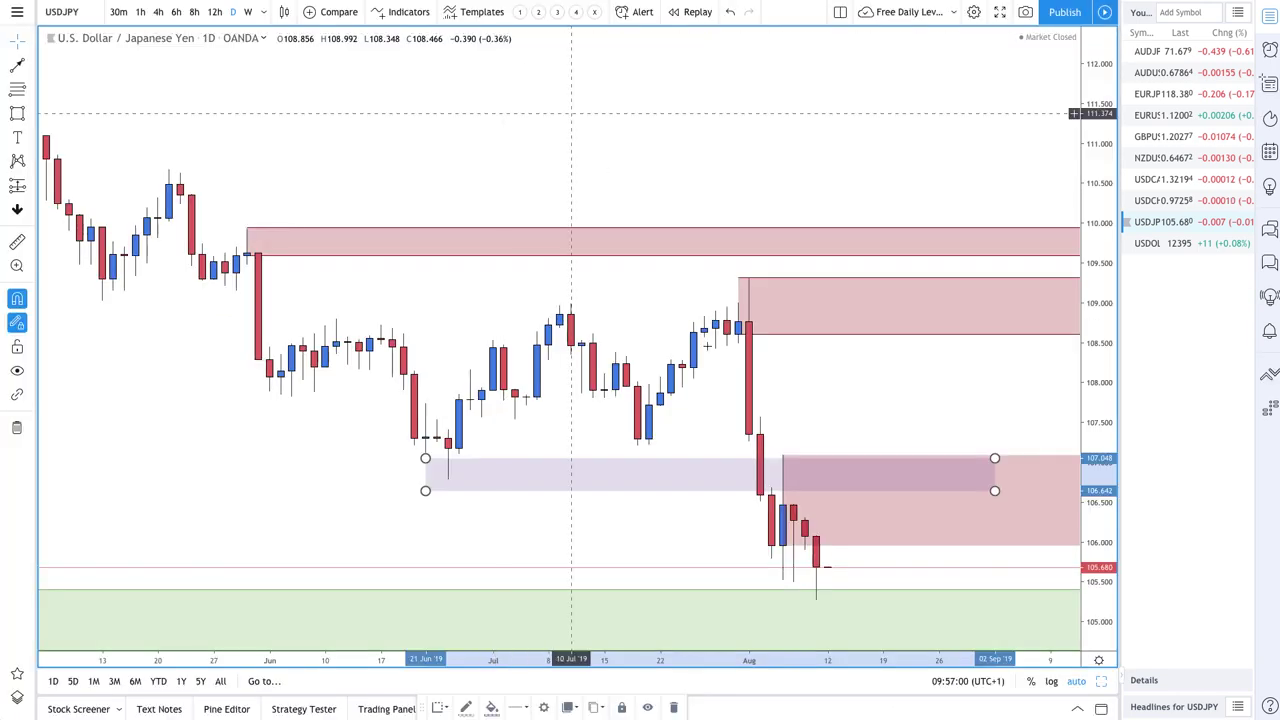
Open the live USDCHF daily chart and delete the green zone between 0.98043 and 0.98532 and the purple zone overlapping its upper edge
left_click(1143, 200)
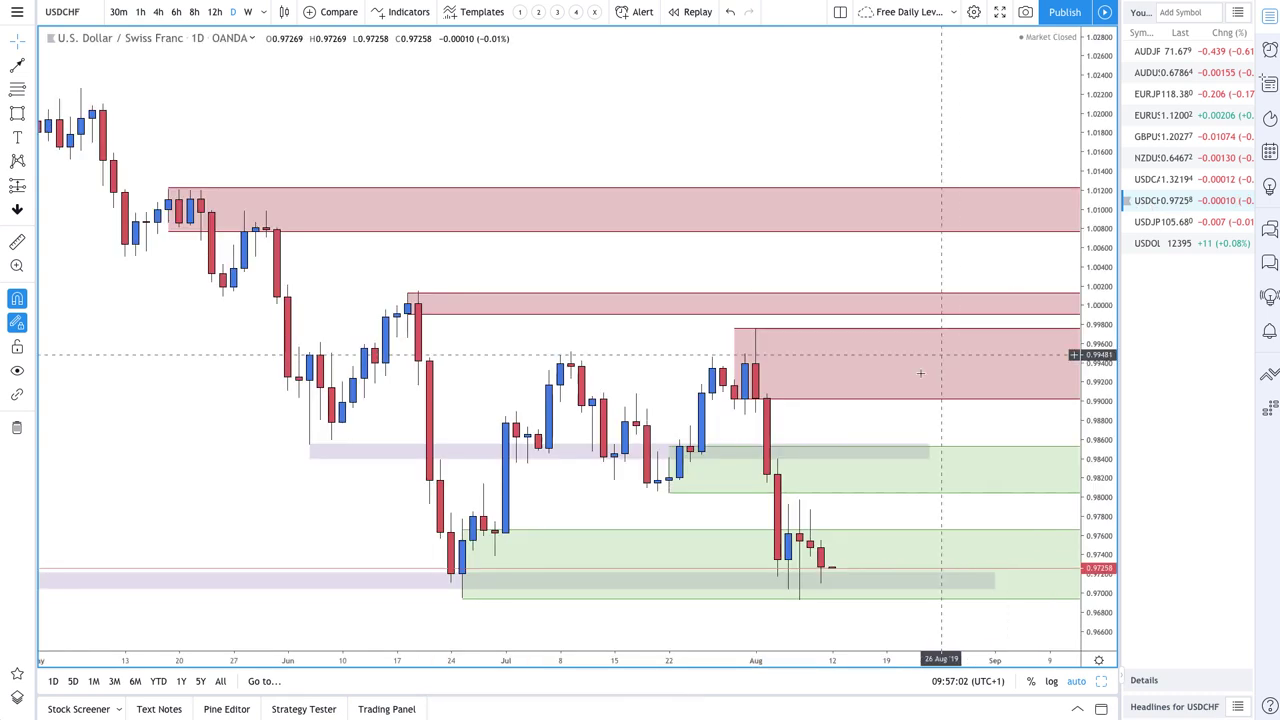
right_click(794, 334)
left_click(768, 494)
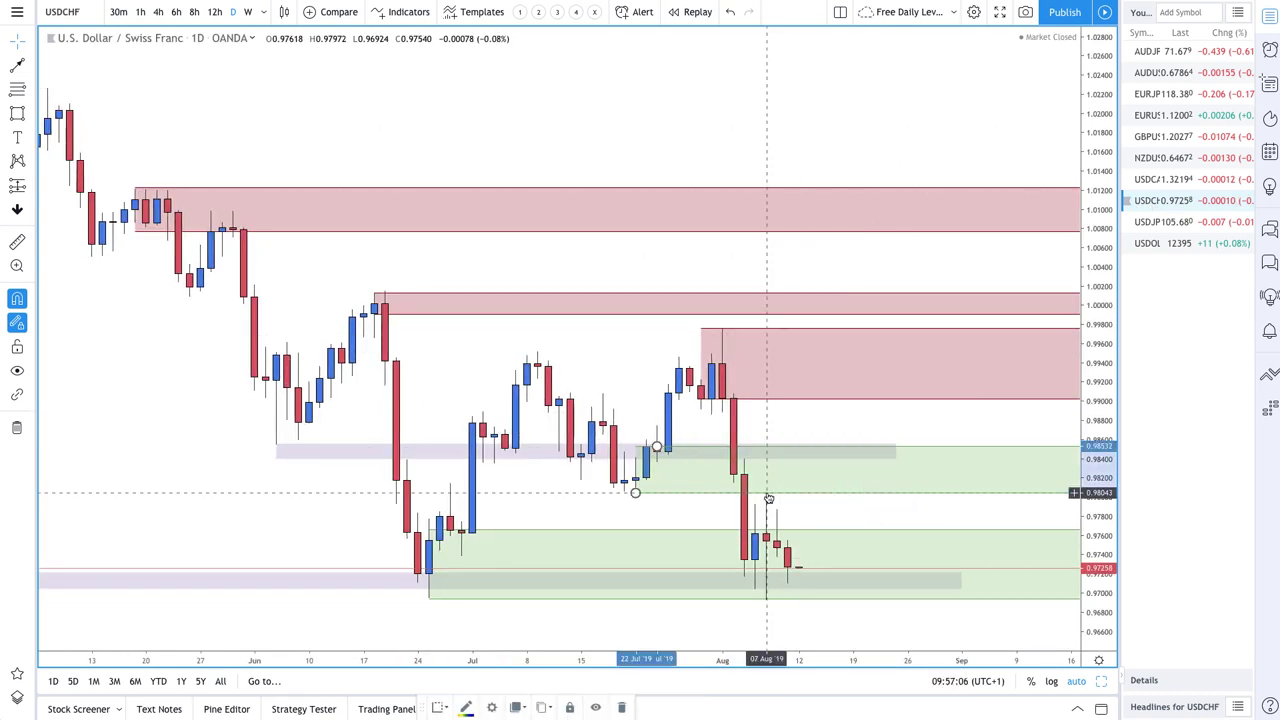
key("Delete")
left_click(798, 459)
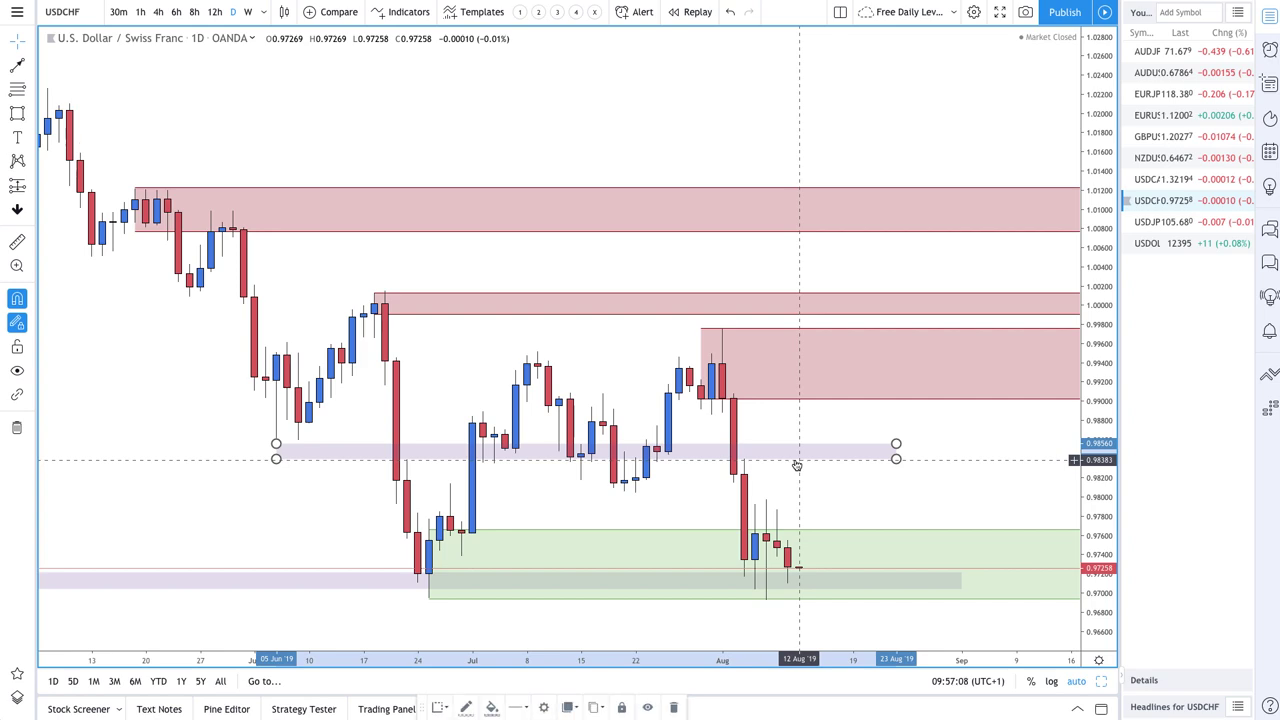
key("Delete")
Draw an arrow from the last USDCHF candle at 0.97258 up to about 0.97886 on 30 August
scroll(675, 457, "down", 4)
scroll(681, 457, "down", 3)
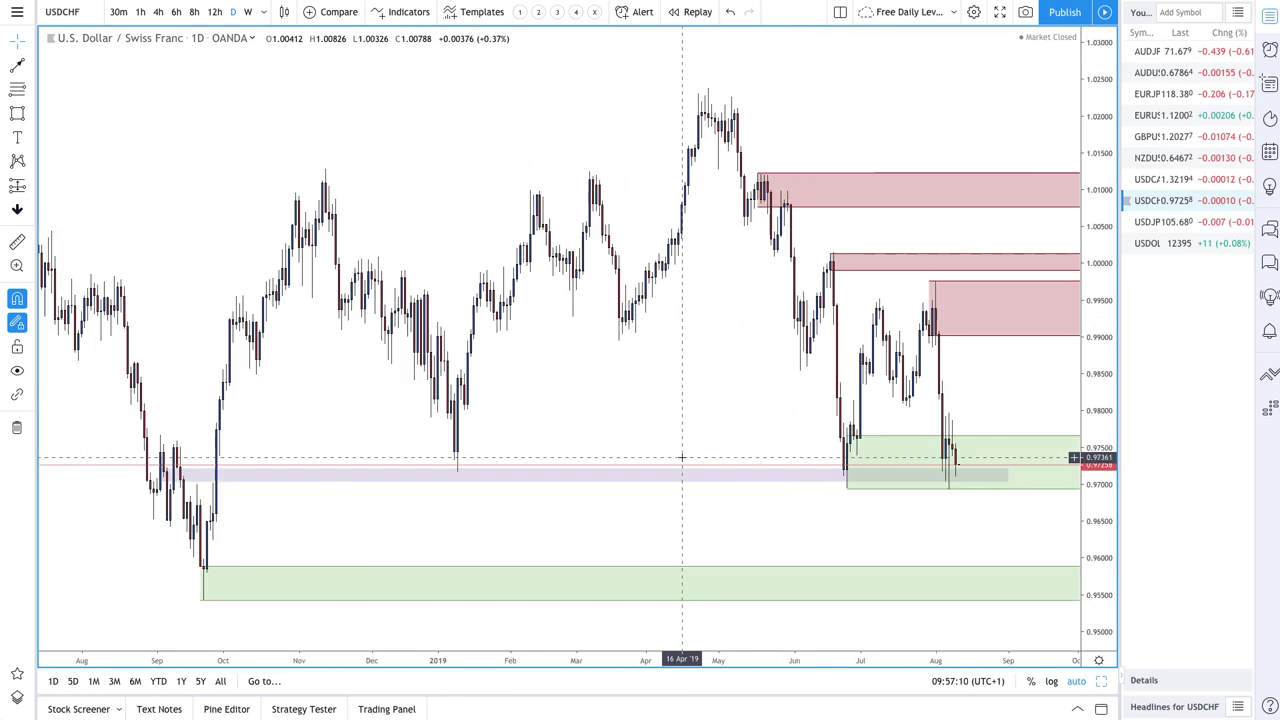
scroll(679, 457, "up", 2)
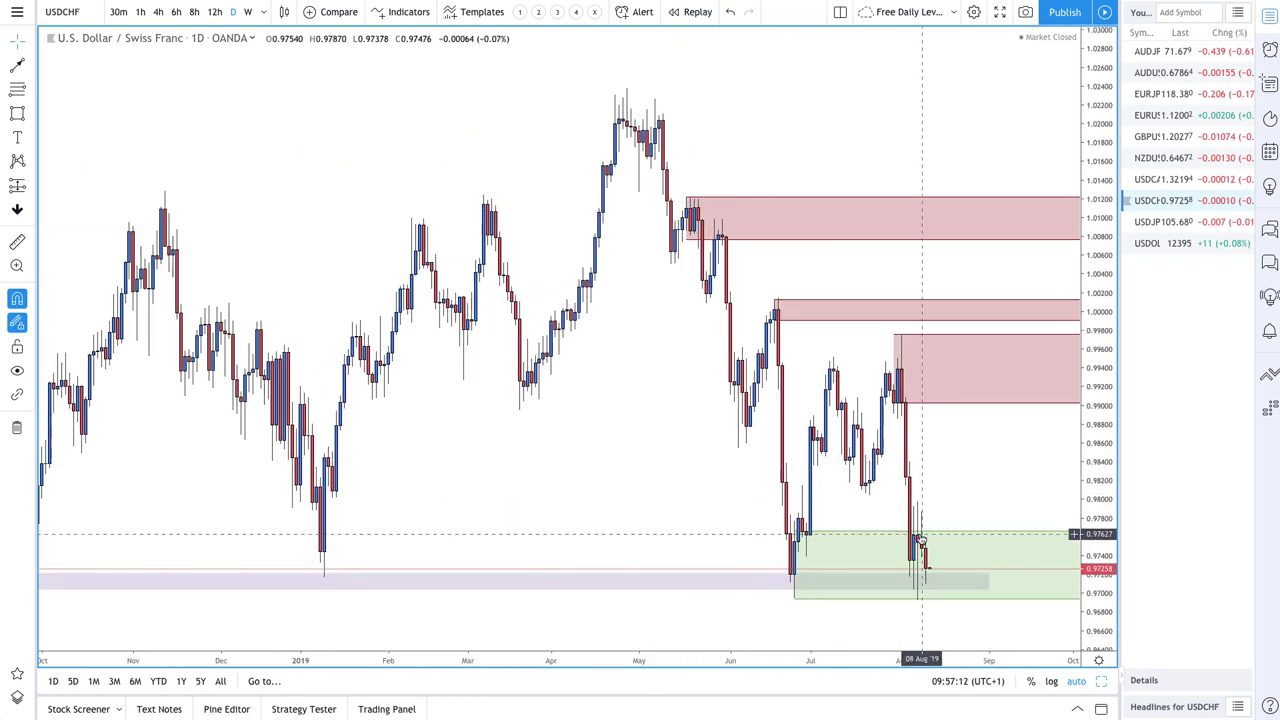
scroll(917, 572, "down", 3)
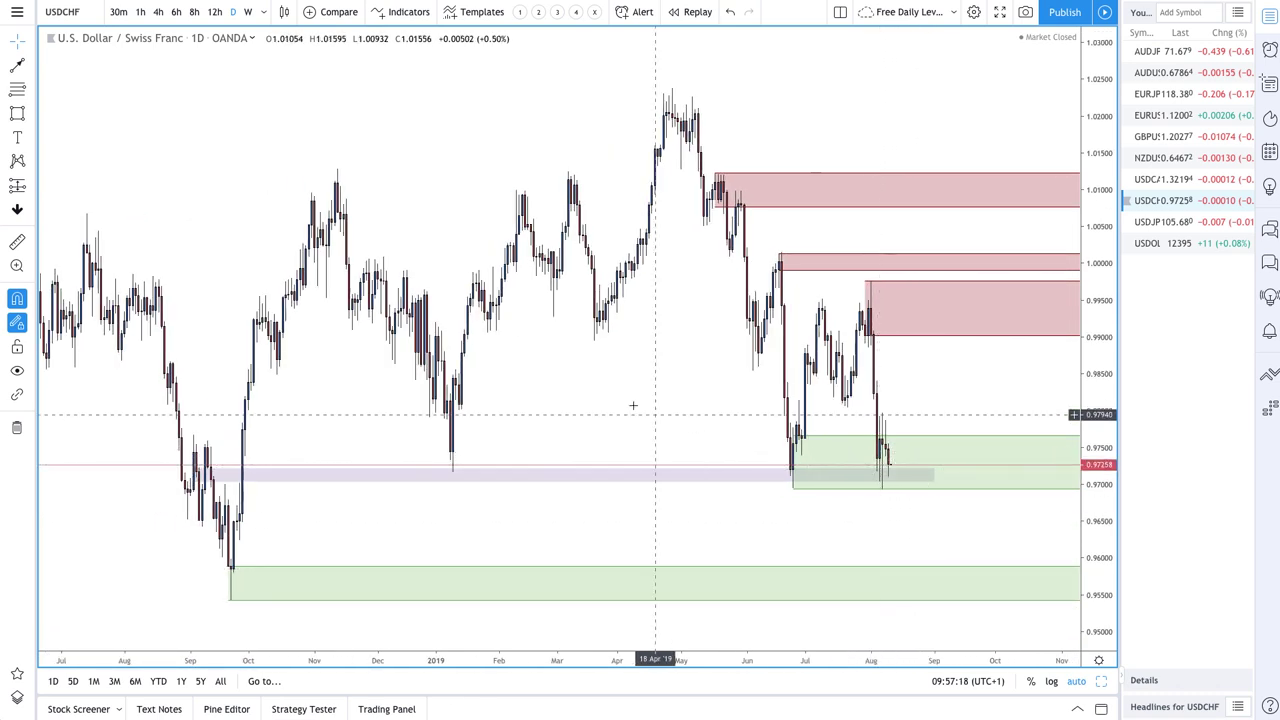
left_click(16, 66)
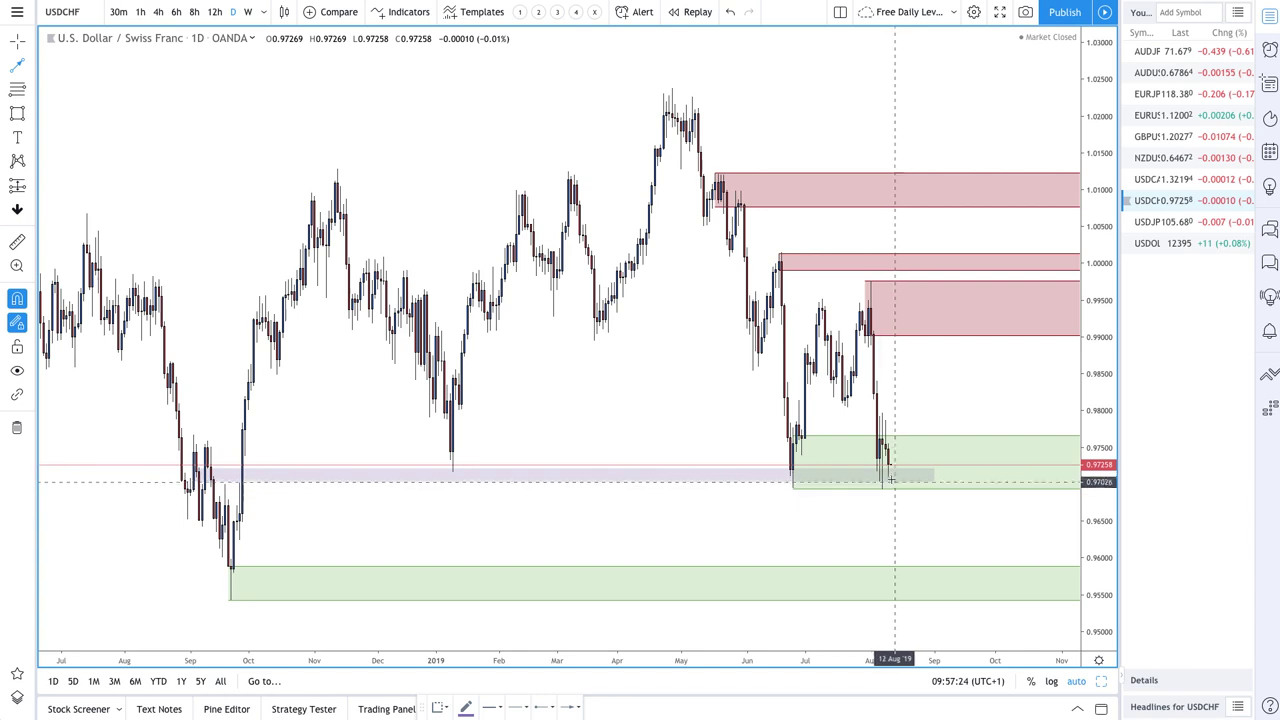
left_click(931, 419)
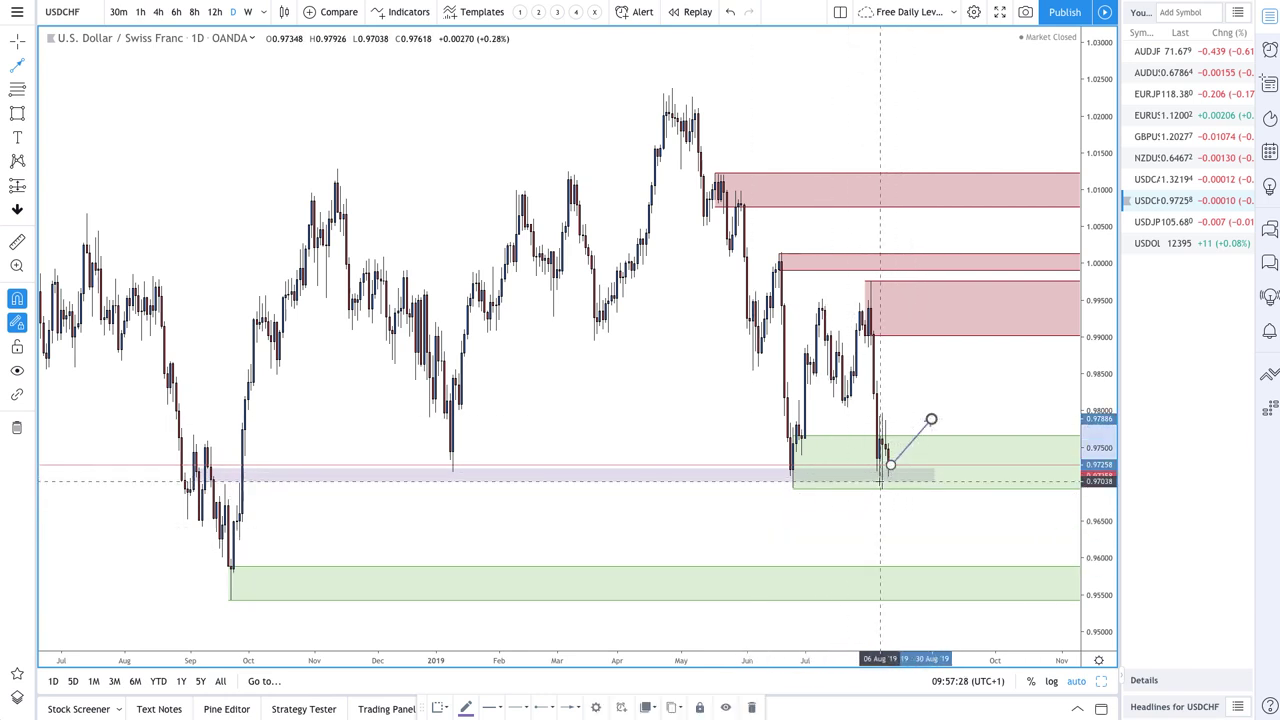
Draw an arrow from the lowest green zone at about 0.95605 on 19 August up to about 0.96392 on 9 September
left_click(906, 587)
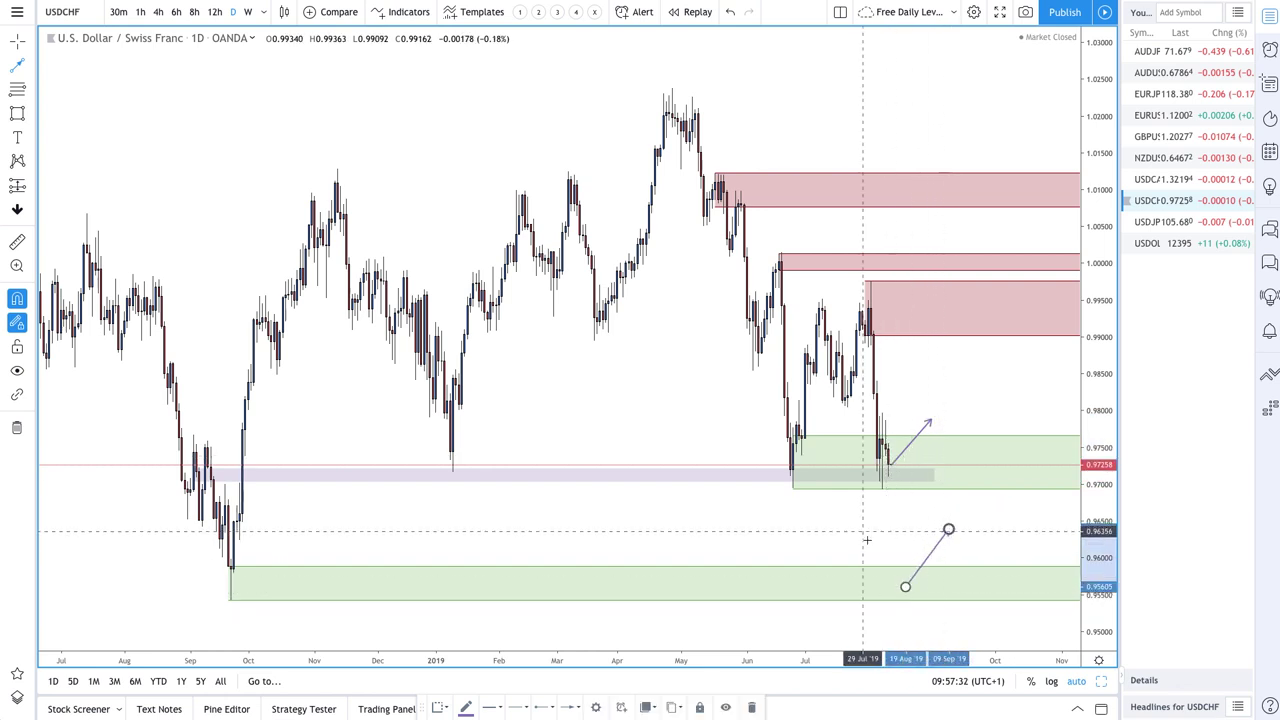
left_click(948, 529)
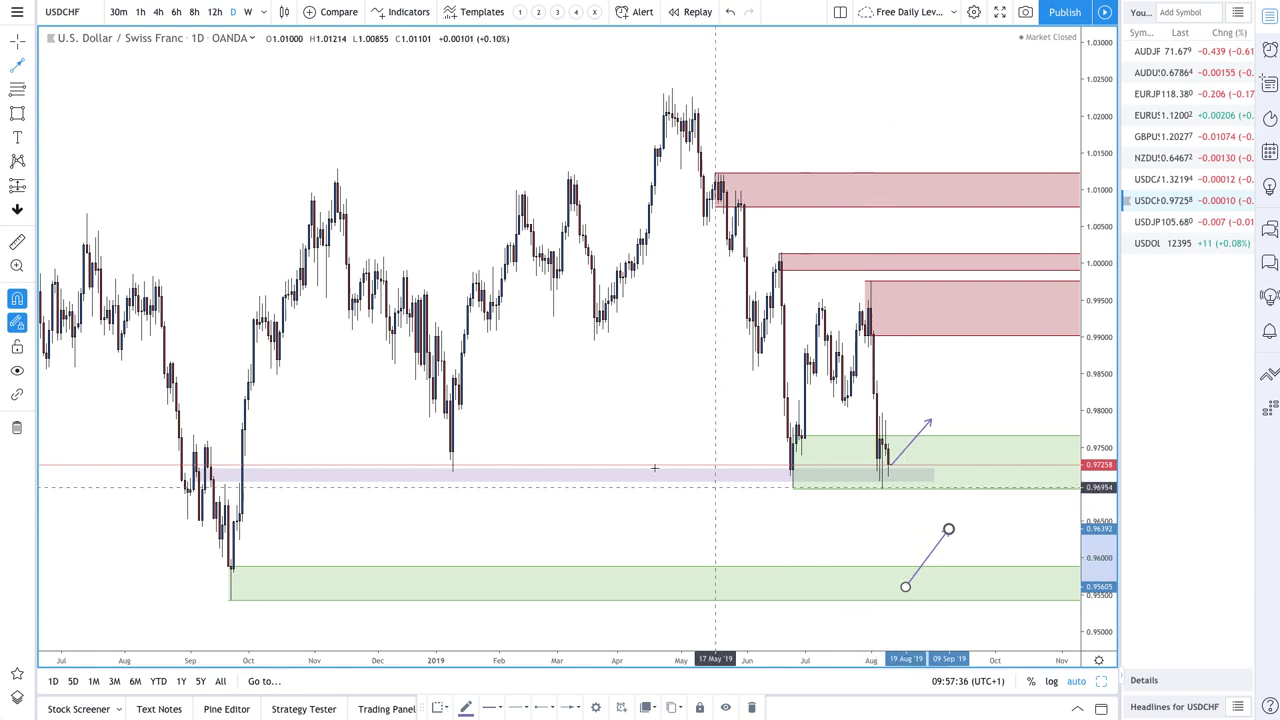
Delete both arrow drawings from the USDCHF chart through its list of objects
left_click(17, 697)
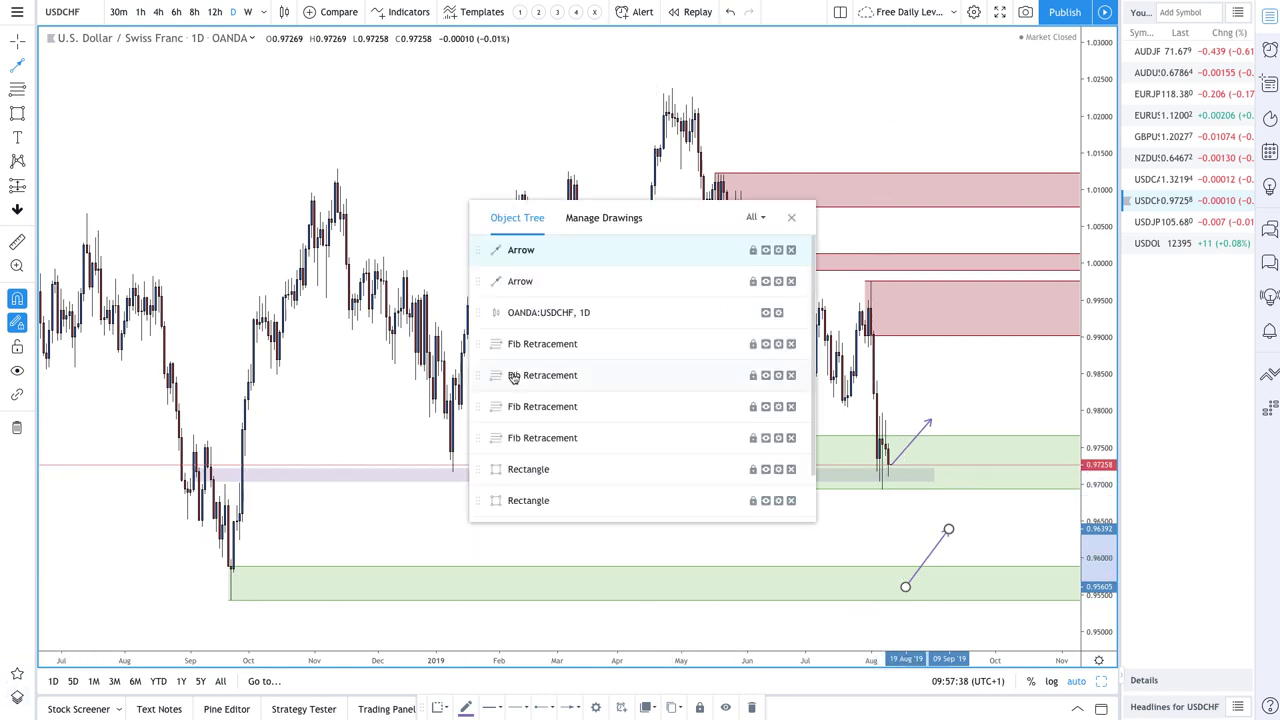
left_click(789, 251)
left_click(789, 251)
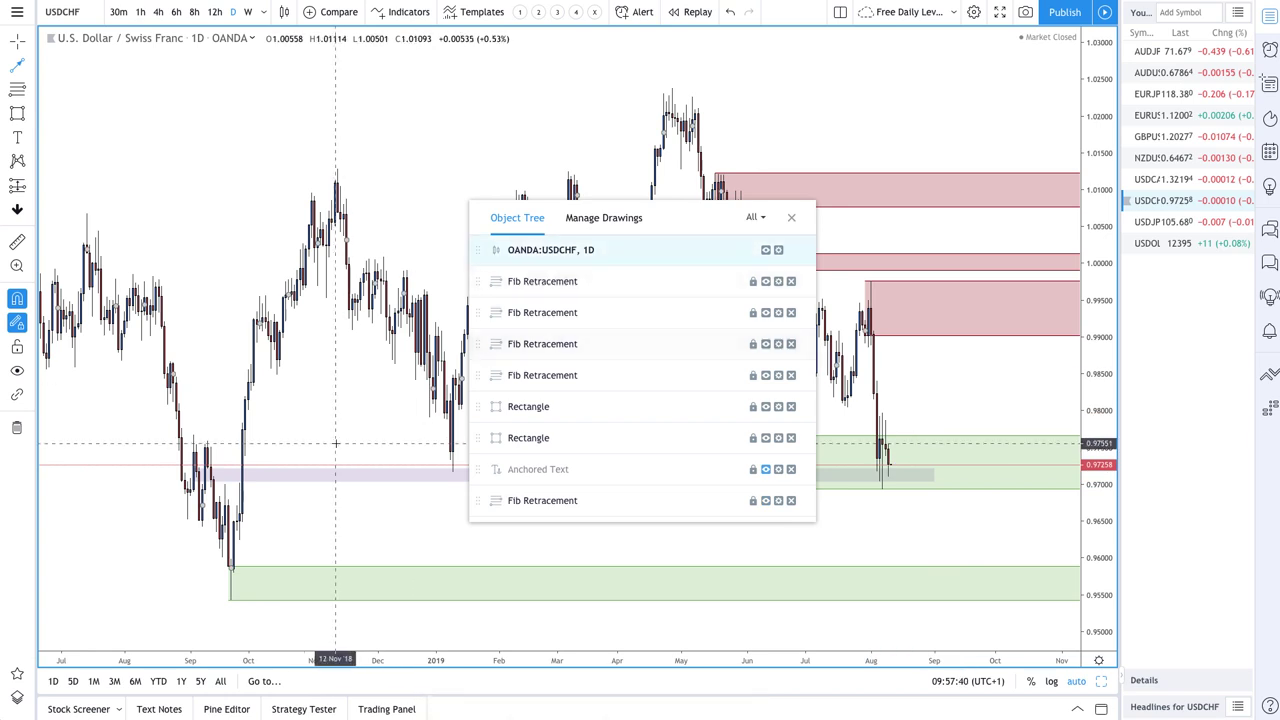
left_click(334, 443)
key("Escape")
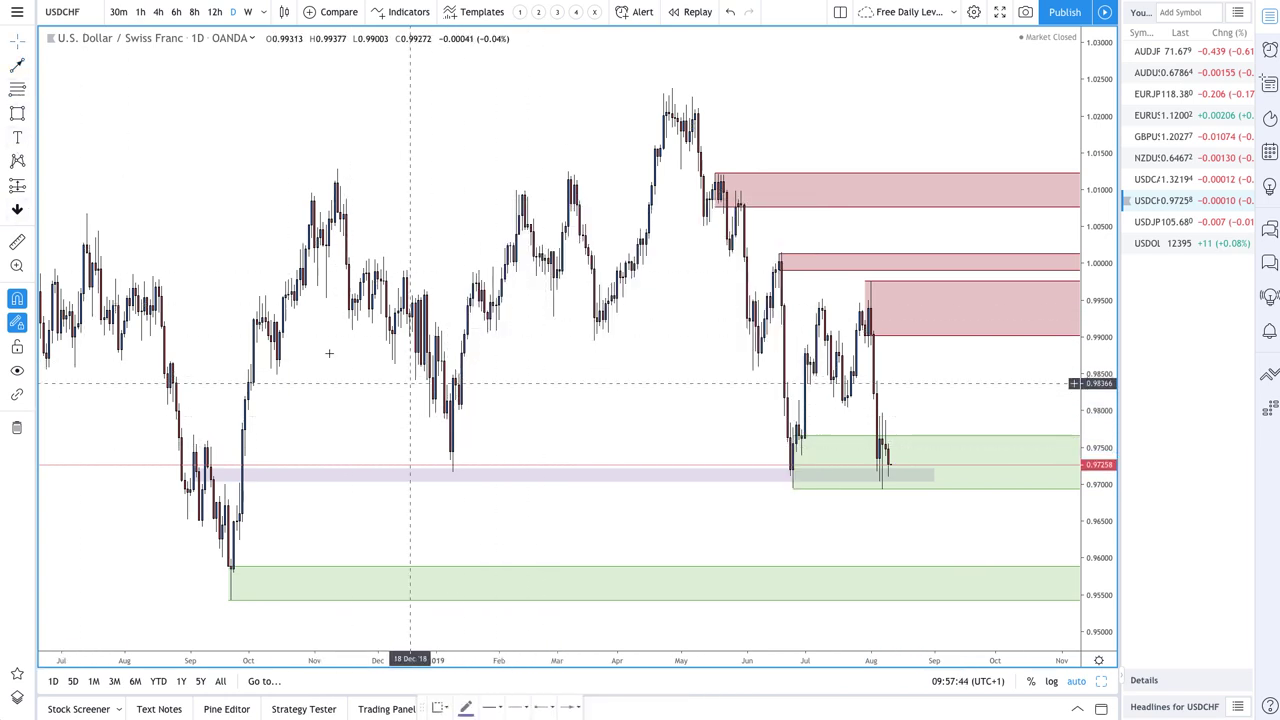
Try a zone at the January 2019 low spanning 0.98134 to 0.97162 with the DEMAND template, and delete it
left_click(16, 90)
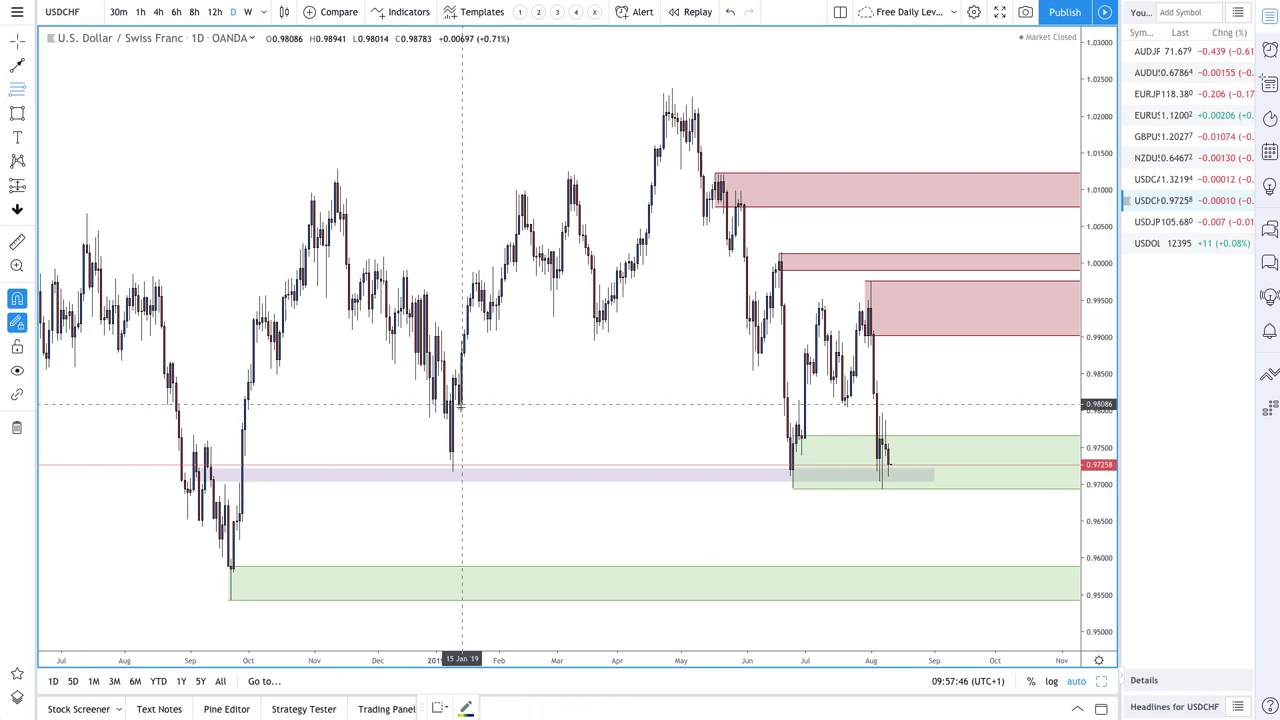
left_click_drag(451, 400, 452, 472)
left_click(447, 705)
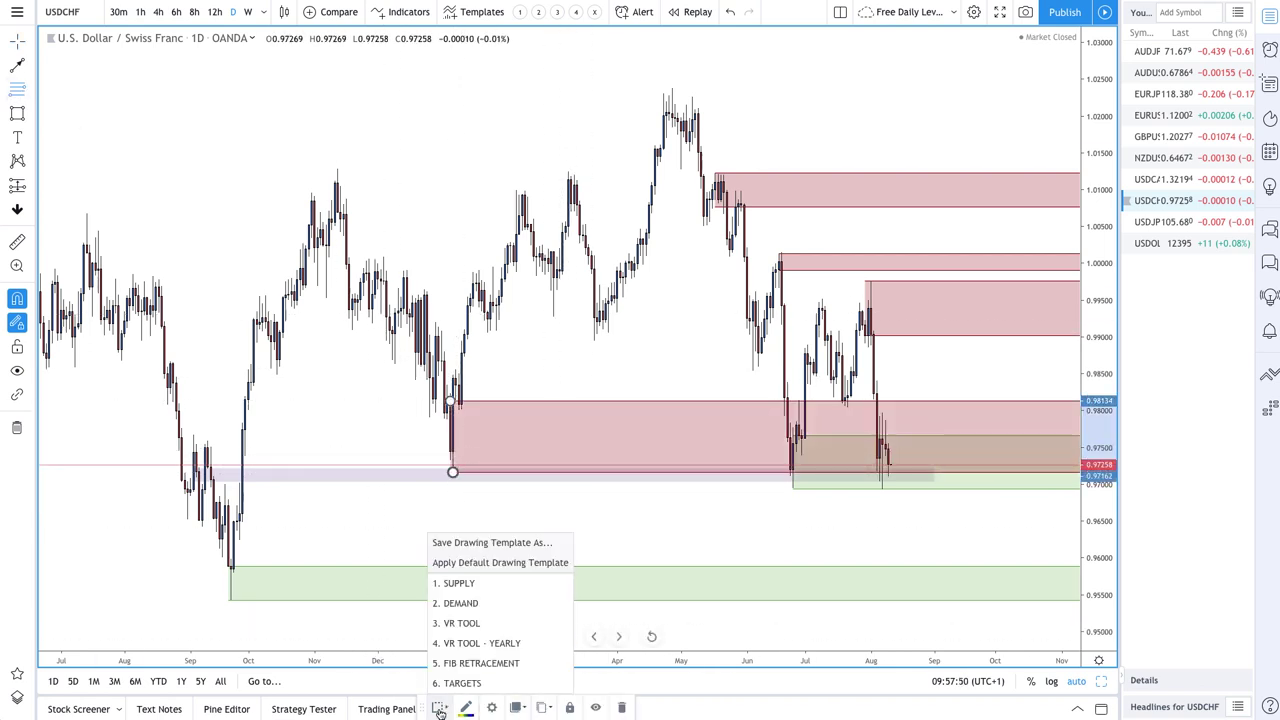
left_click(491, 600)
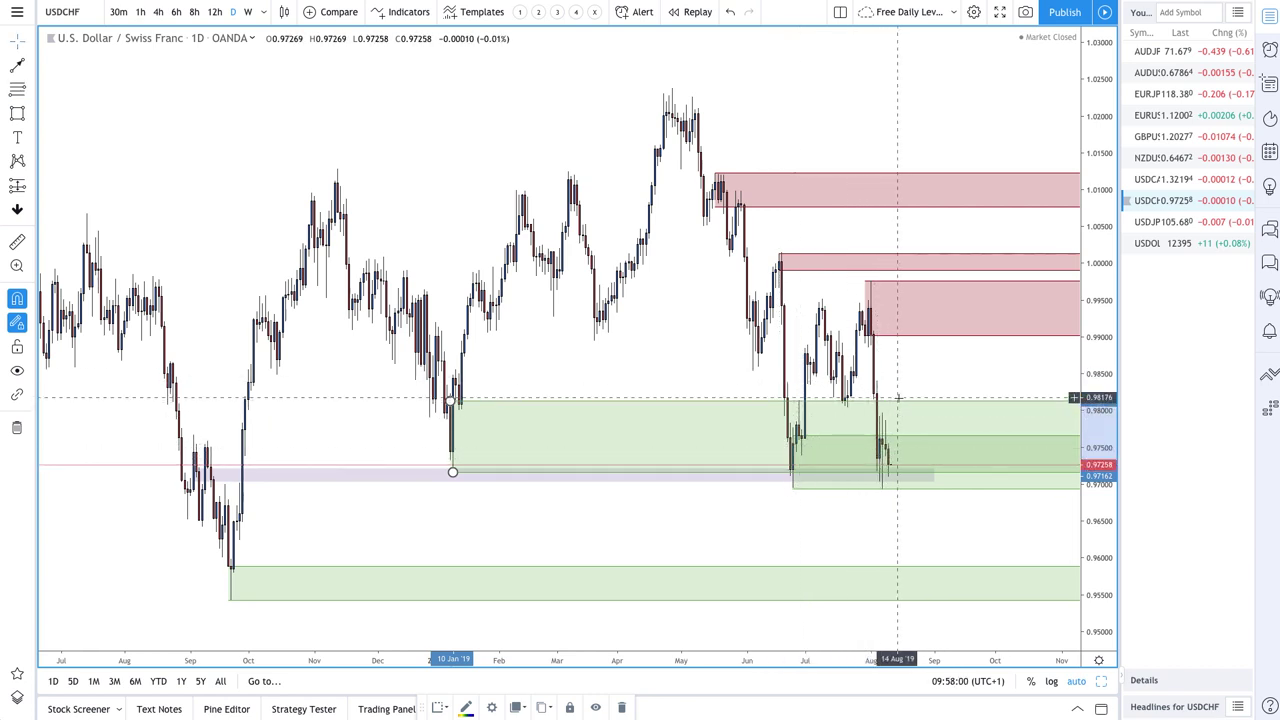
key("Delete")
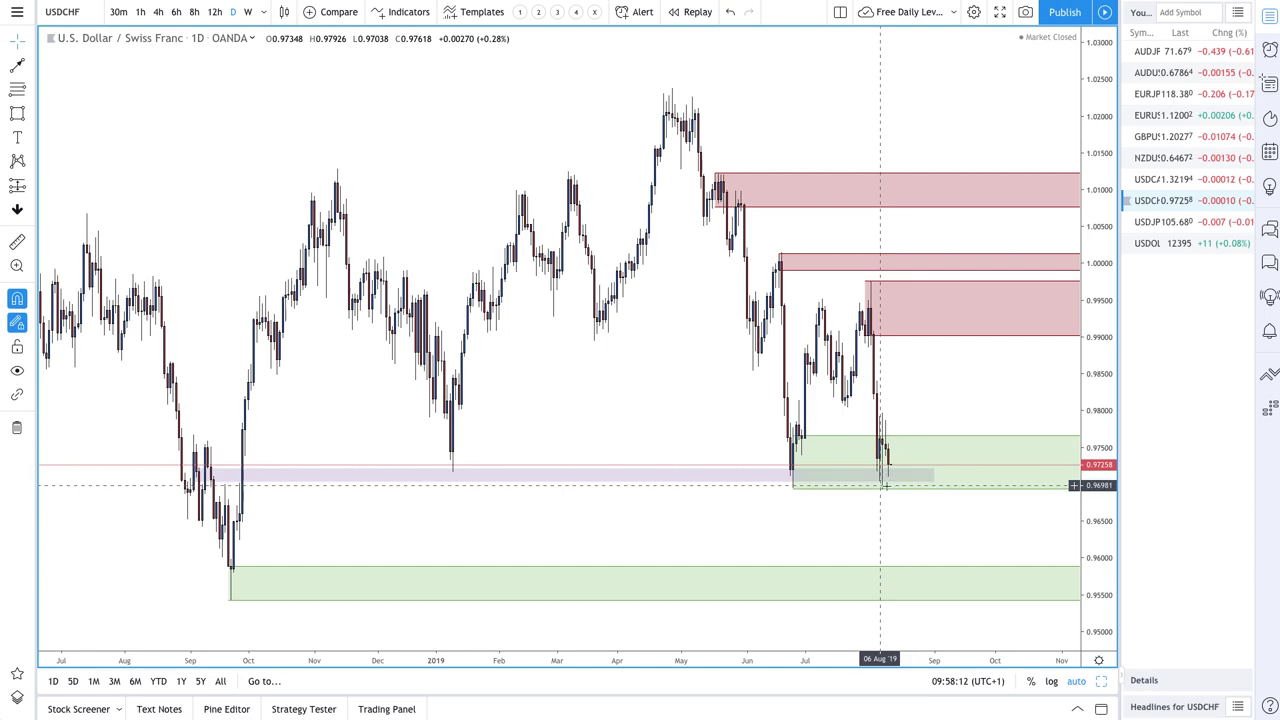
Sketch arrows from the last USDCHF candle up to about 0.99167 on 22 August and down to about 0.98479 on 30 August, and undo both
scroll(891, 472, "up", 5)
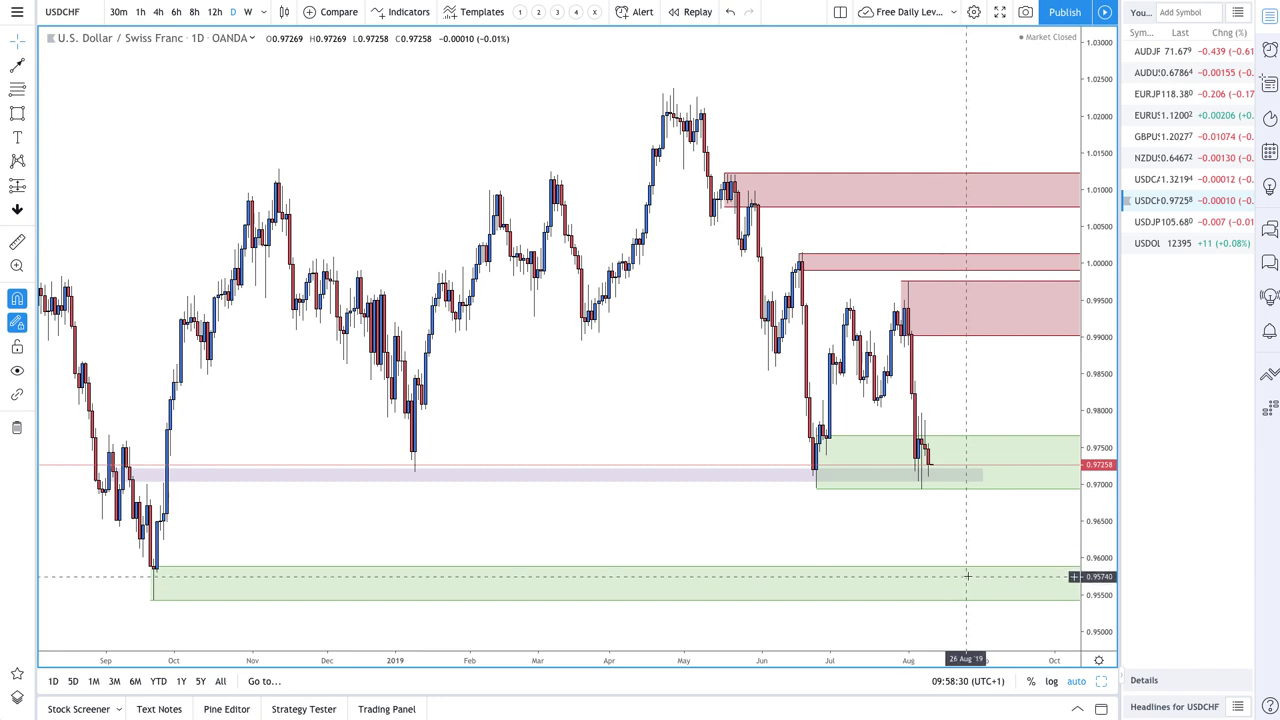
scroll(831, 494, "up", 5)
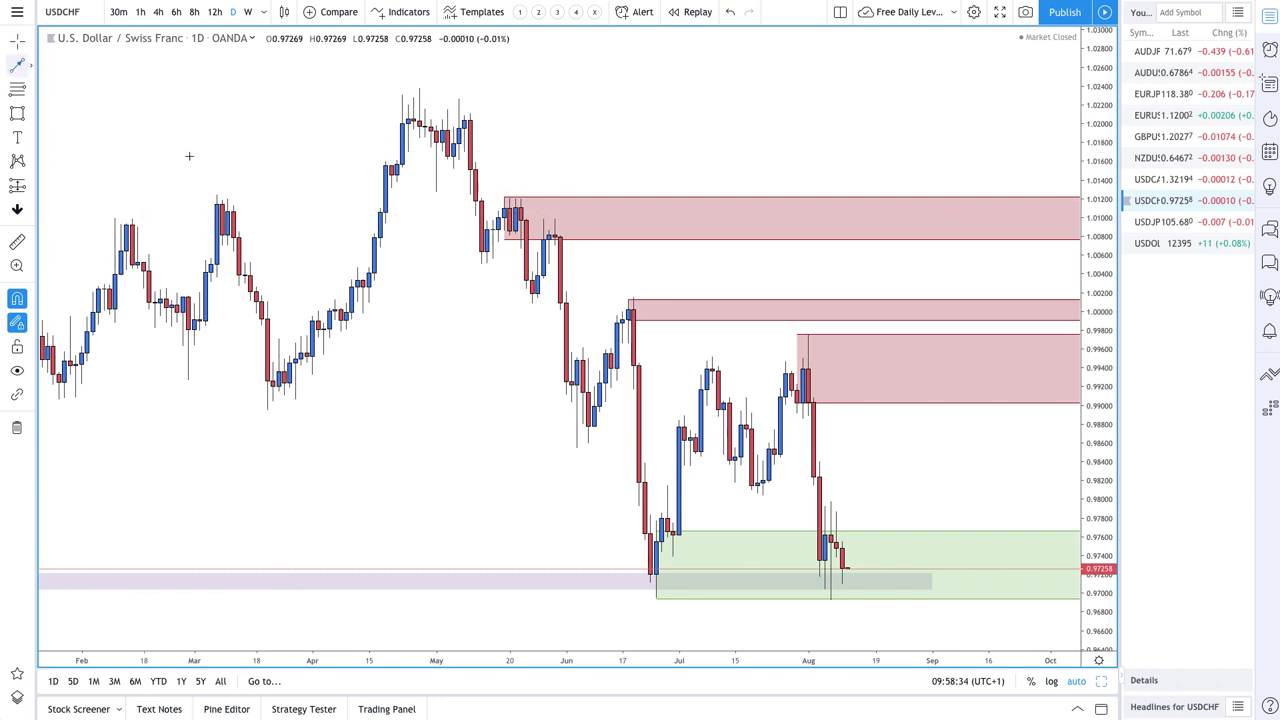
left_click(843, 568)
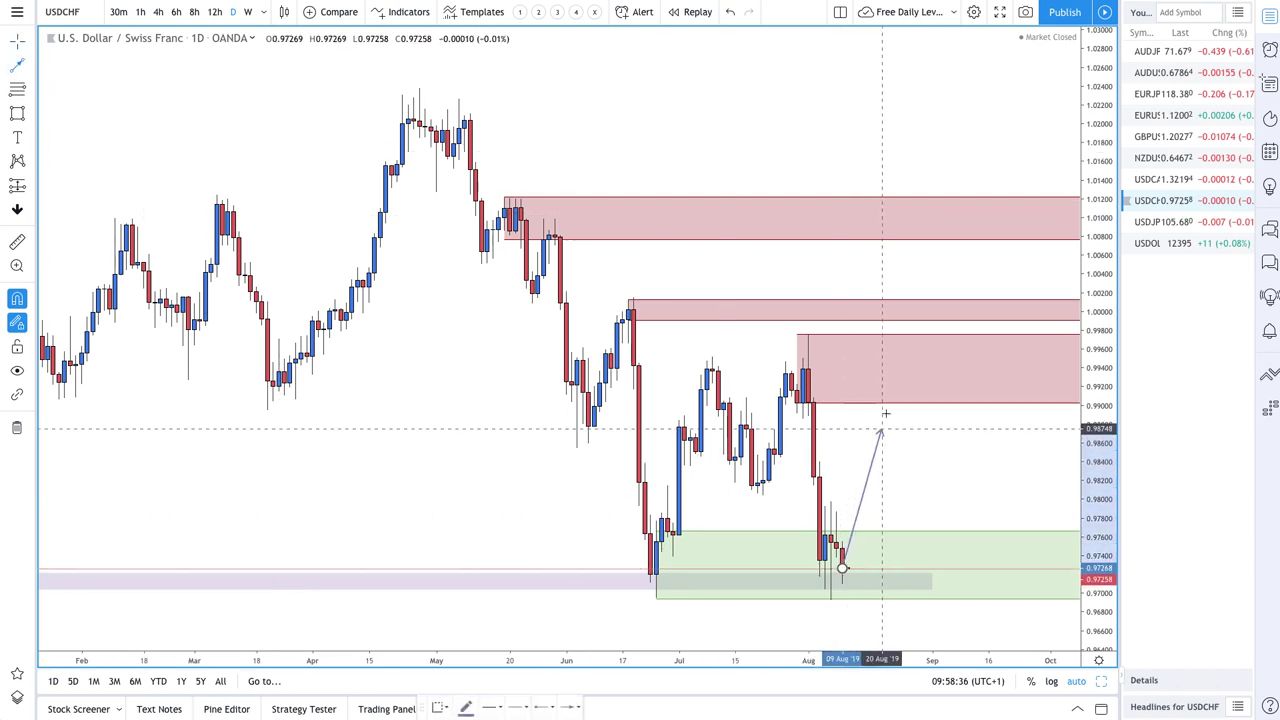
left_click(893, 390)
double_click(927, 453)
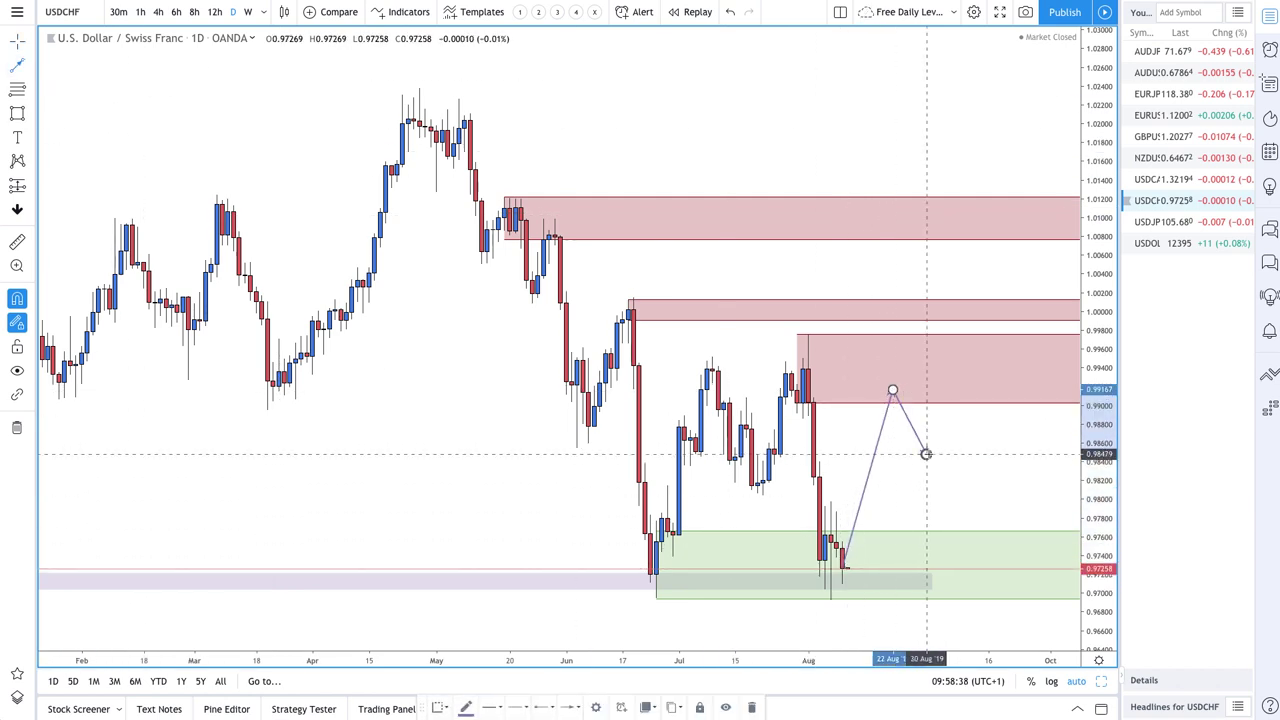
left_click(730, 12)
left_click(730, 12)
Sketch zigzag arrows from 0.97378 down to about 0.96121, up to about 0.97352 and down to about 0.96329, and undo them all
scroll(864, 188, "down", 5)
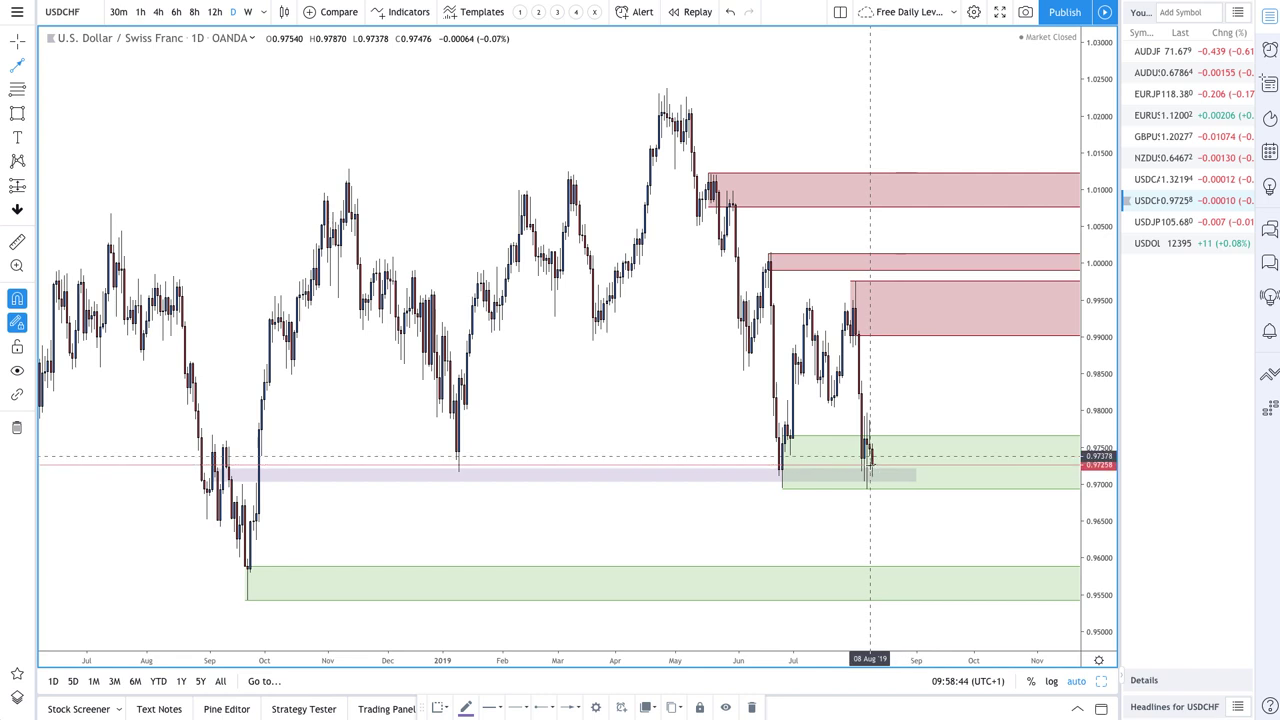
left_click(869, 457)
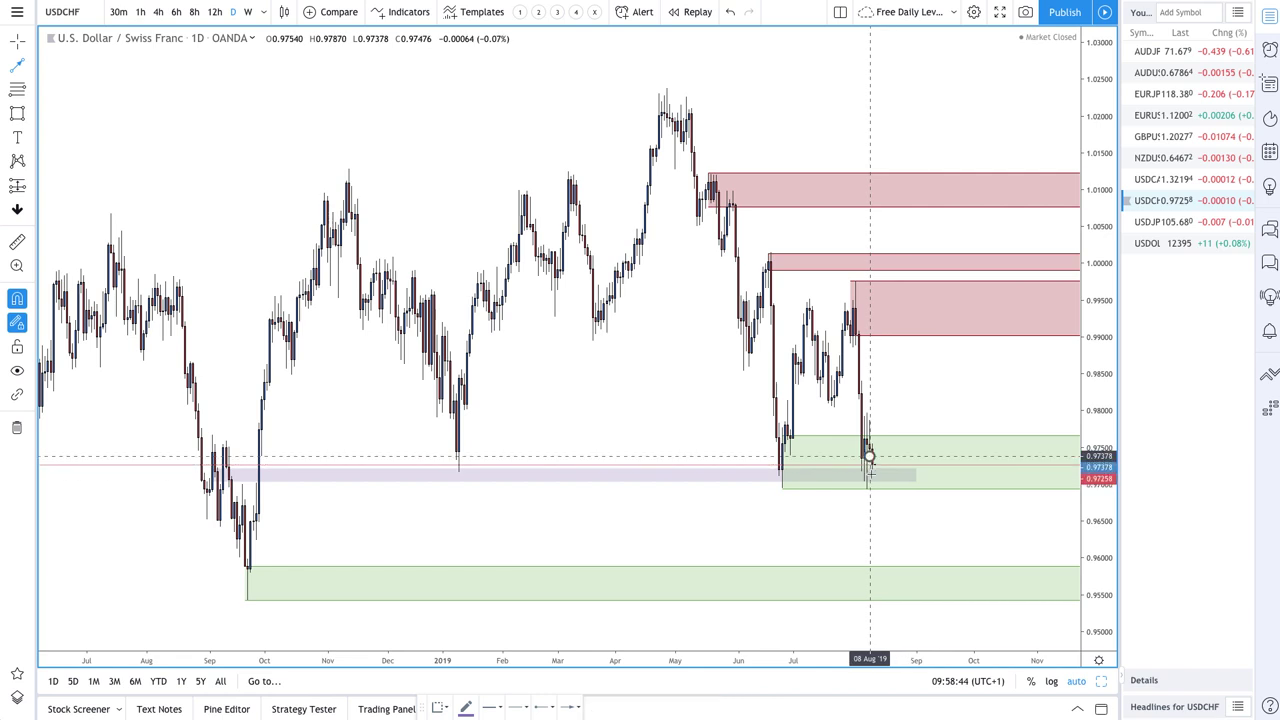
left_click(886, 546)
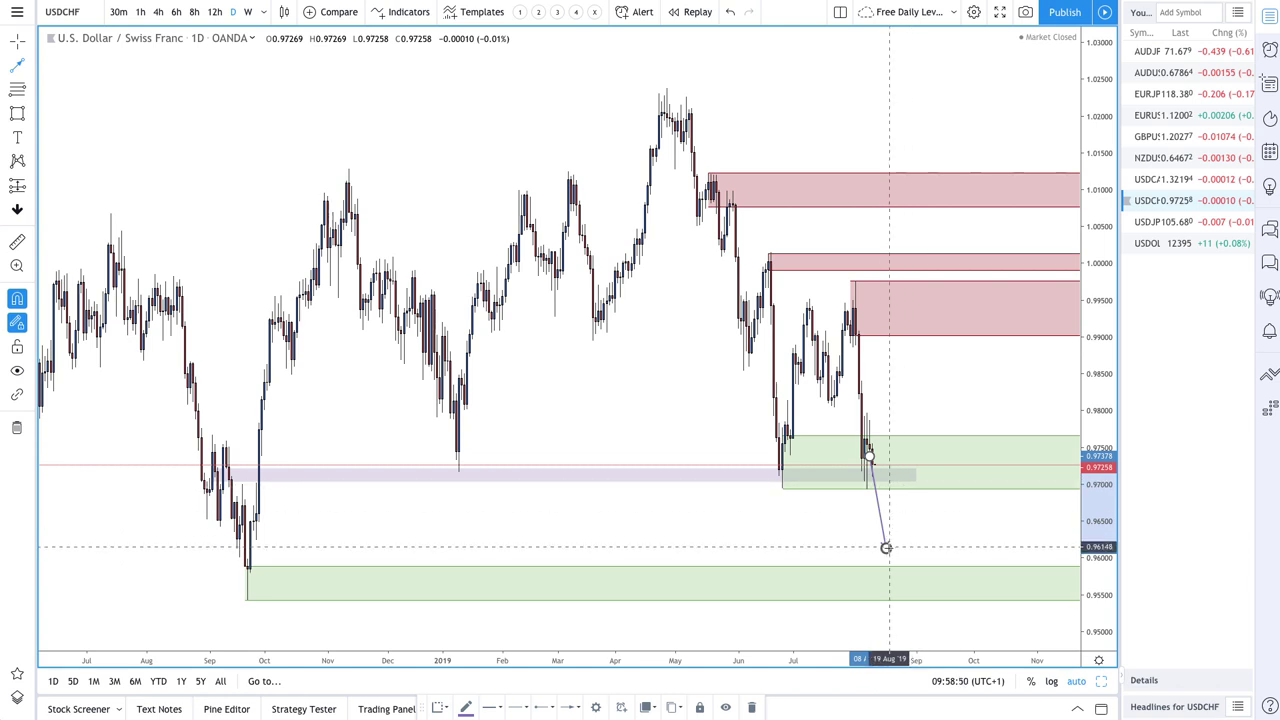
left_click(929, 458)
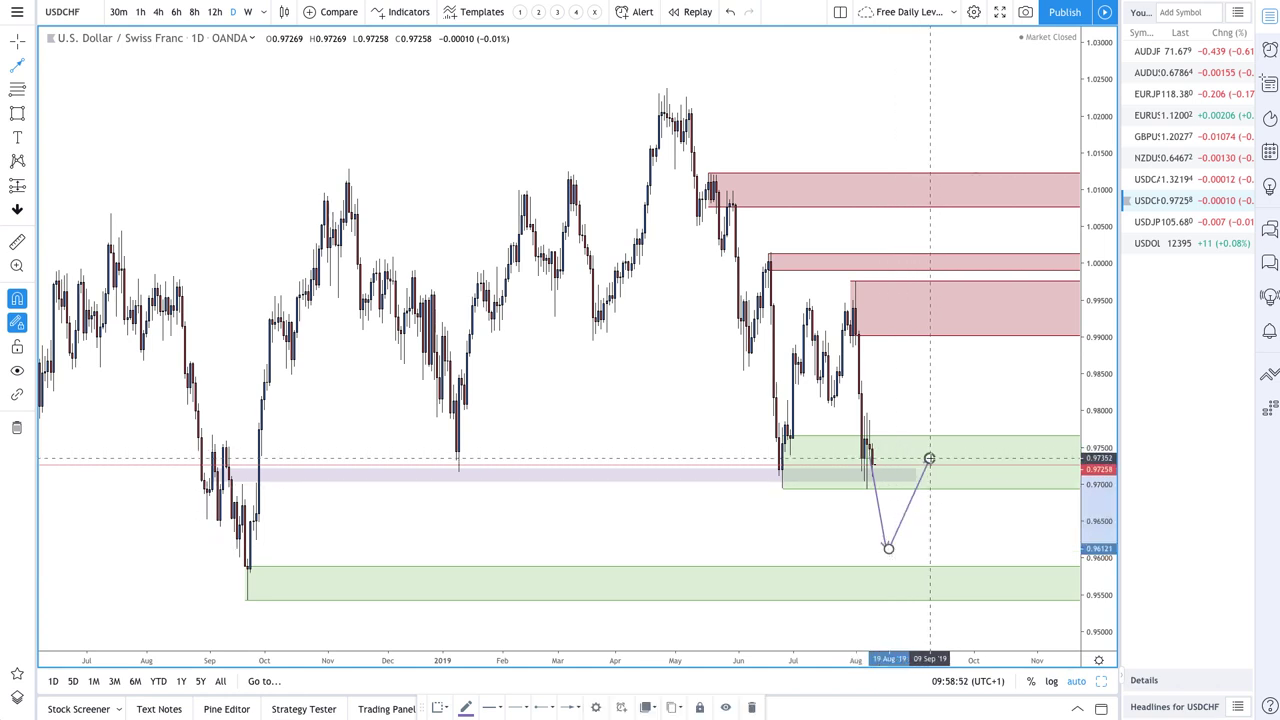
left_click(880, 458)
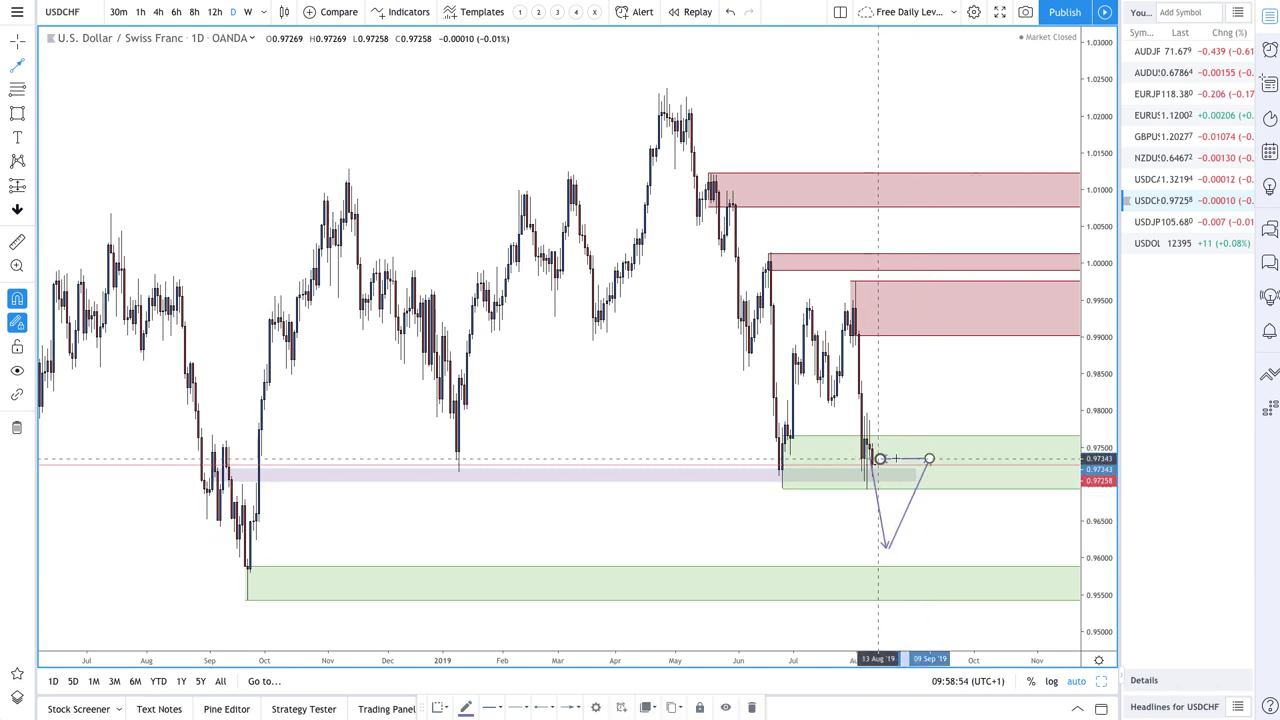
double_click(954, 533)
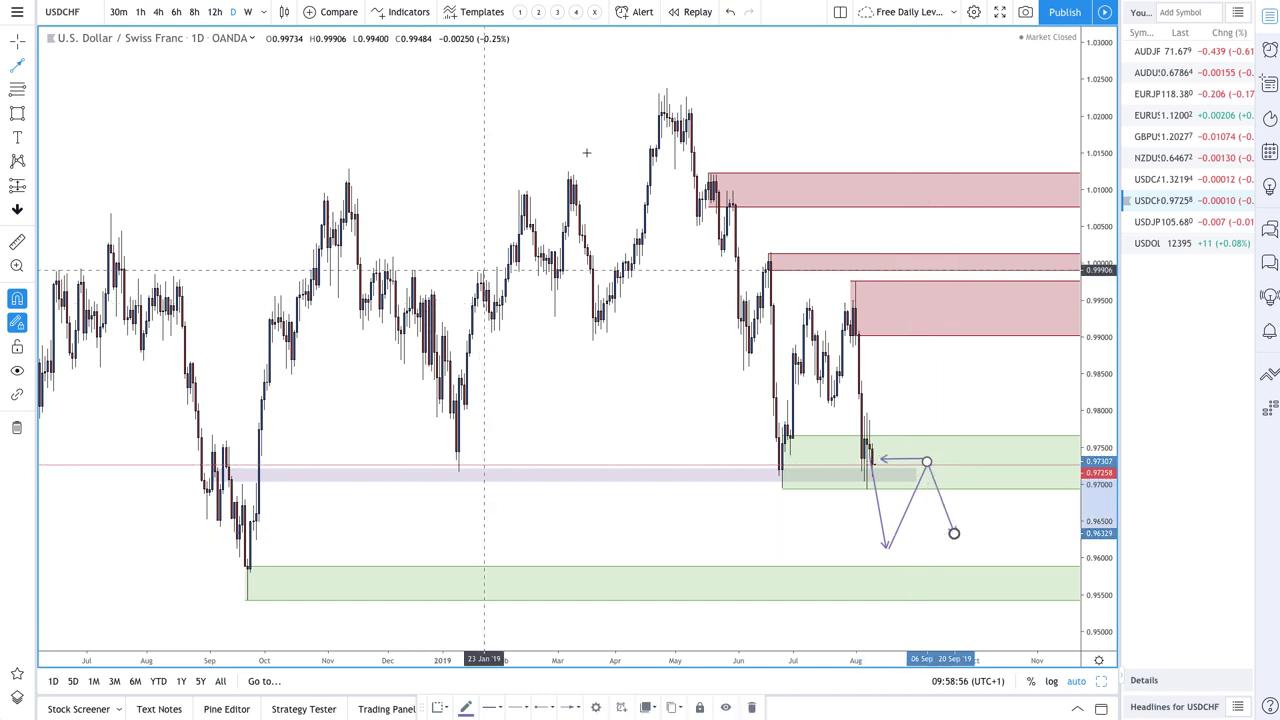
left_click(727, 12)
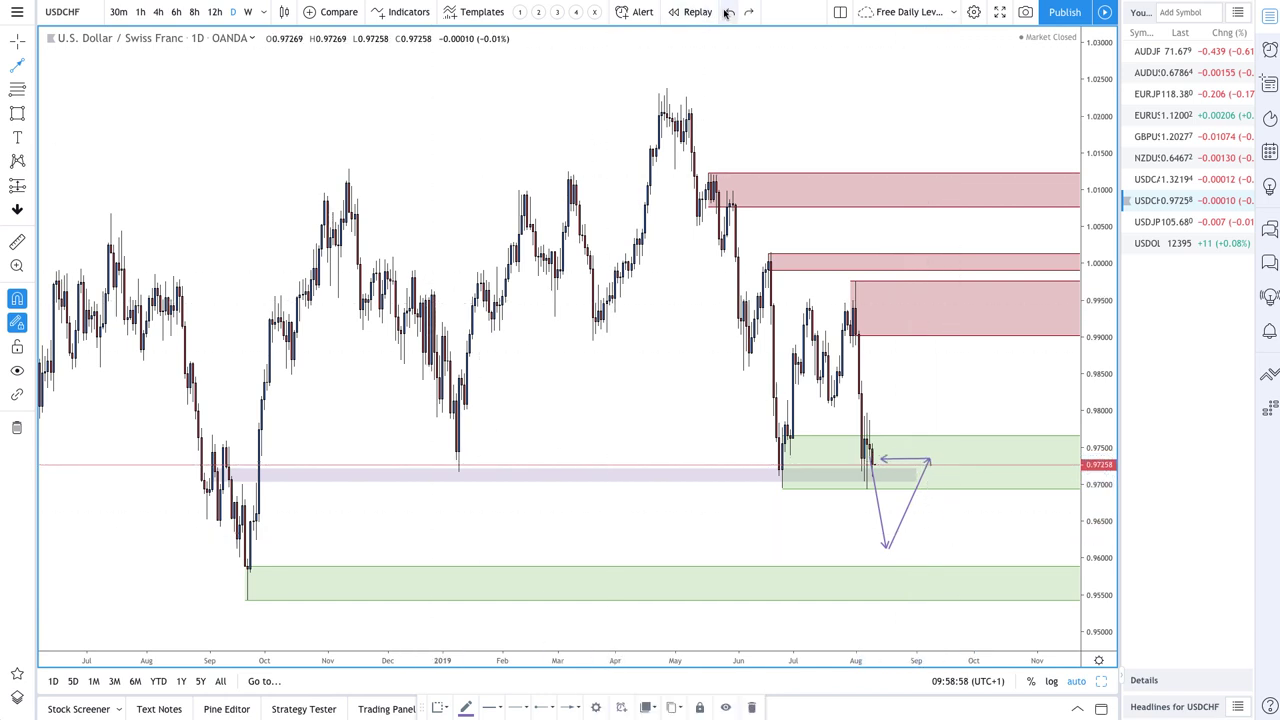
scroll(774, 437, "up", 4)
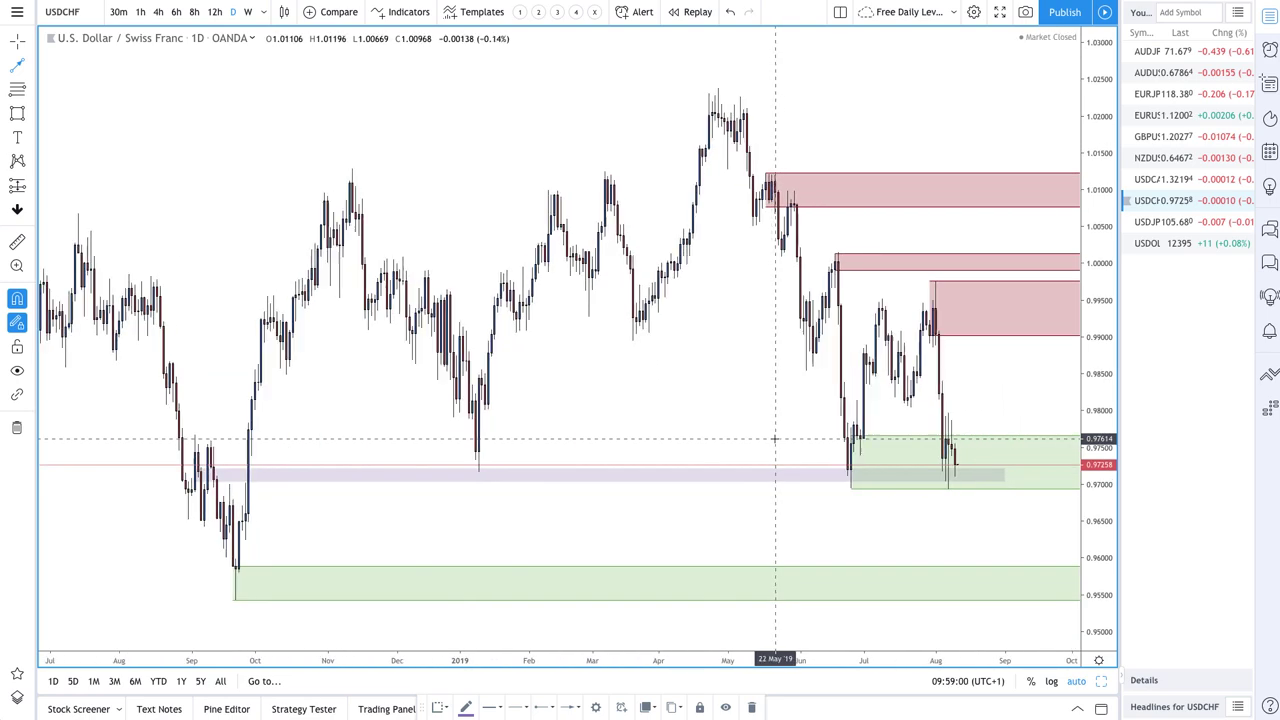
scroll(864, 486, "down", 3)
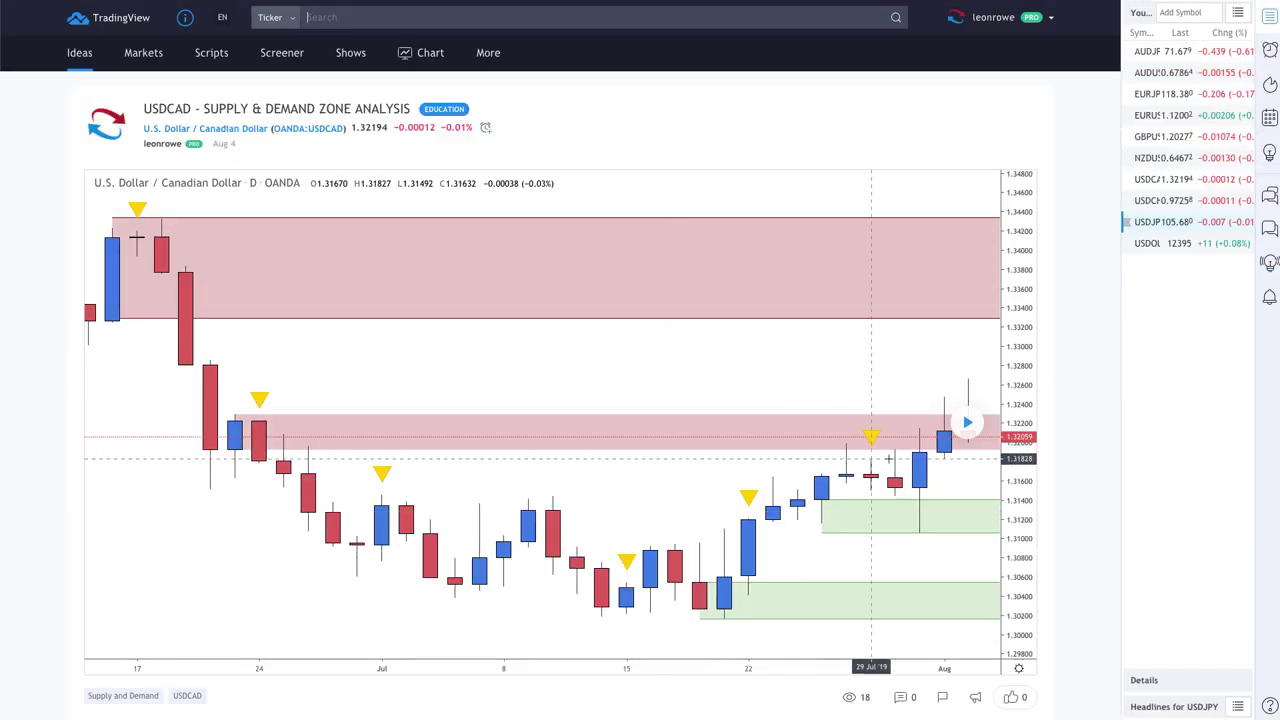
Play the price action since publication on the published USDCAD supply and demand zone analysis
left_click(958, 430)
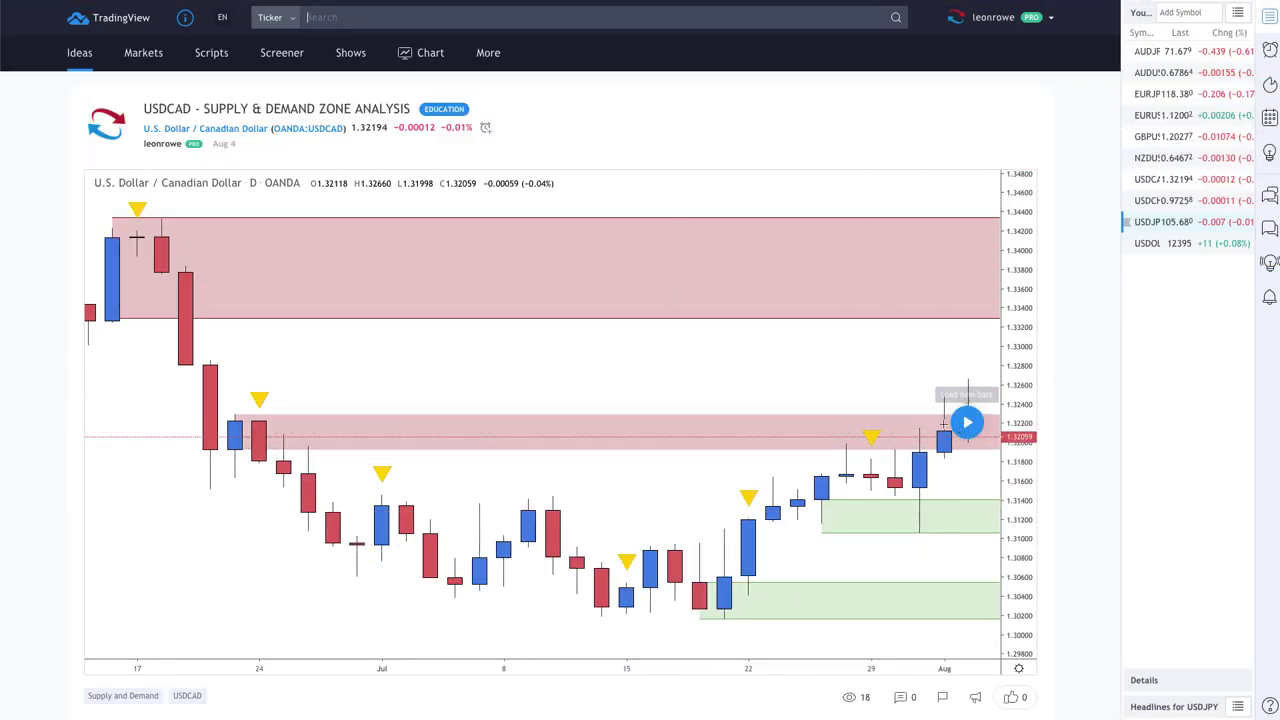
left_click(970, 424)
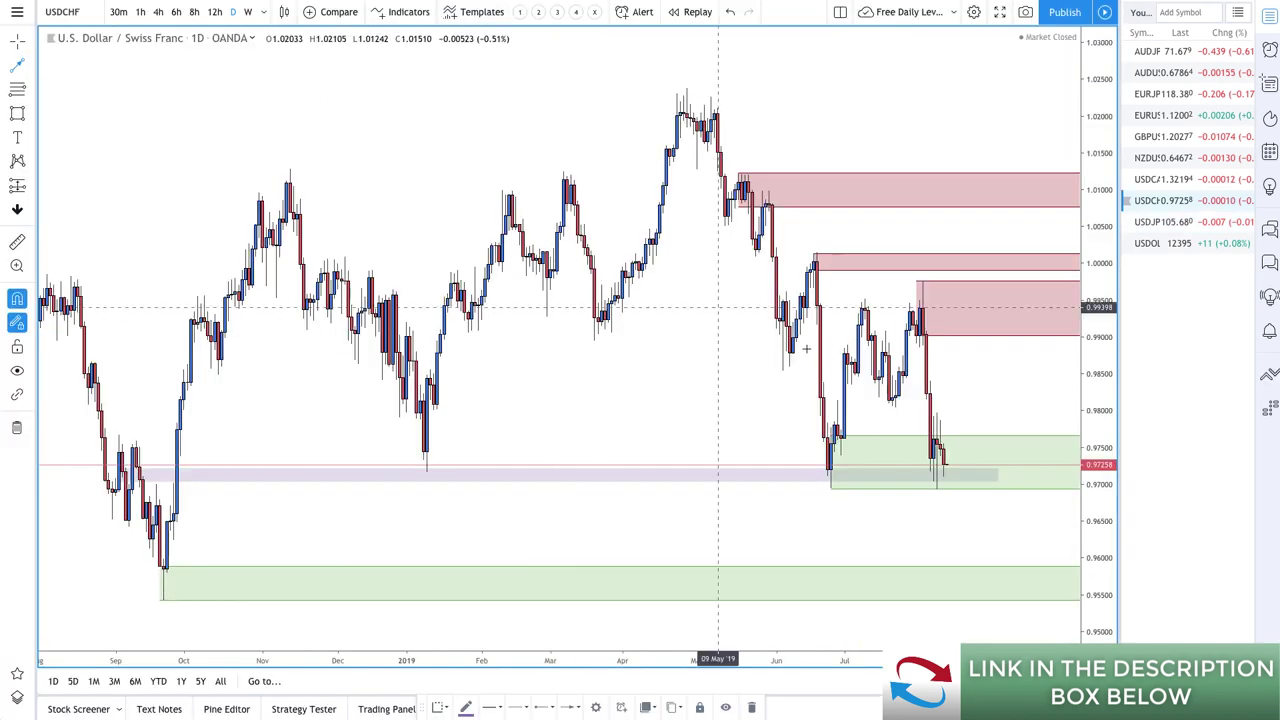
Open the live USDCAD daily chart and delete the lowest red supply zone
key("Up")
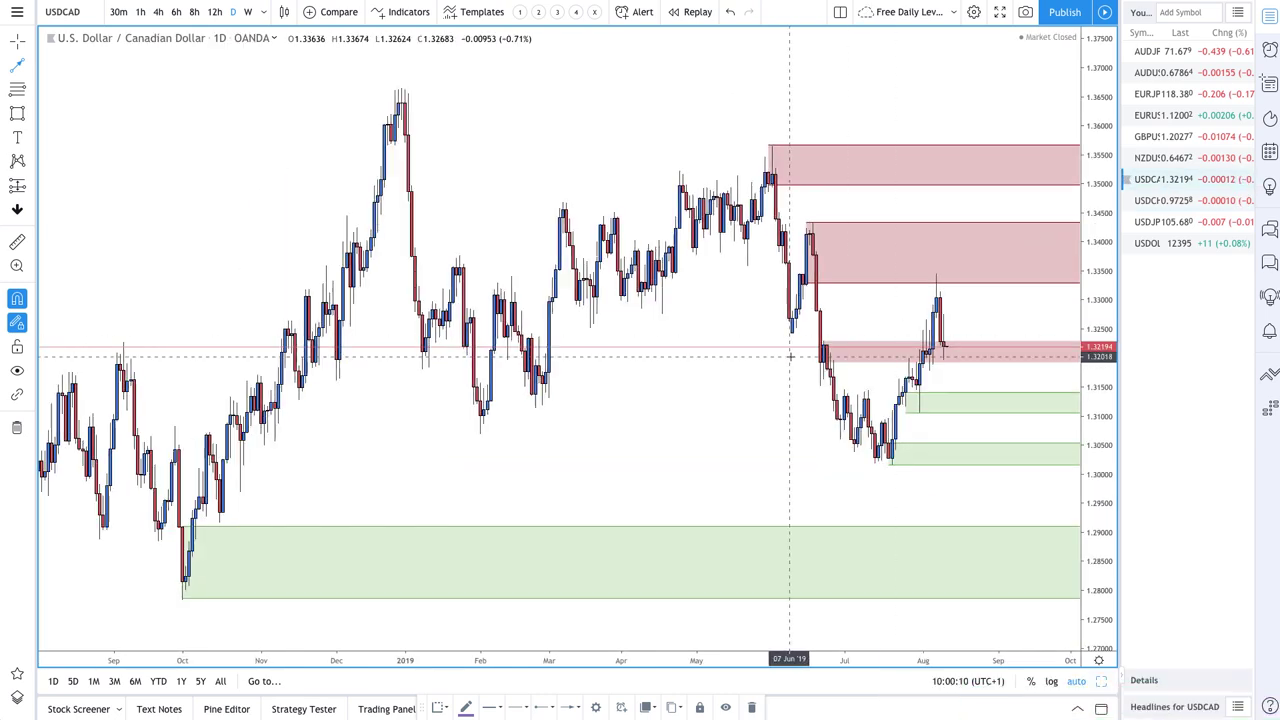
scroll(790, 356, "up", 5)
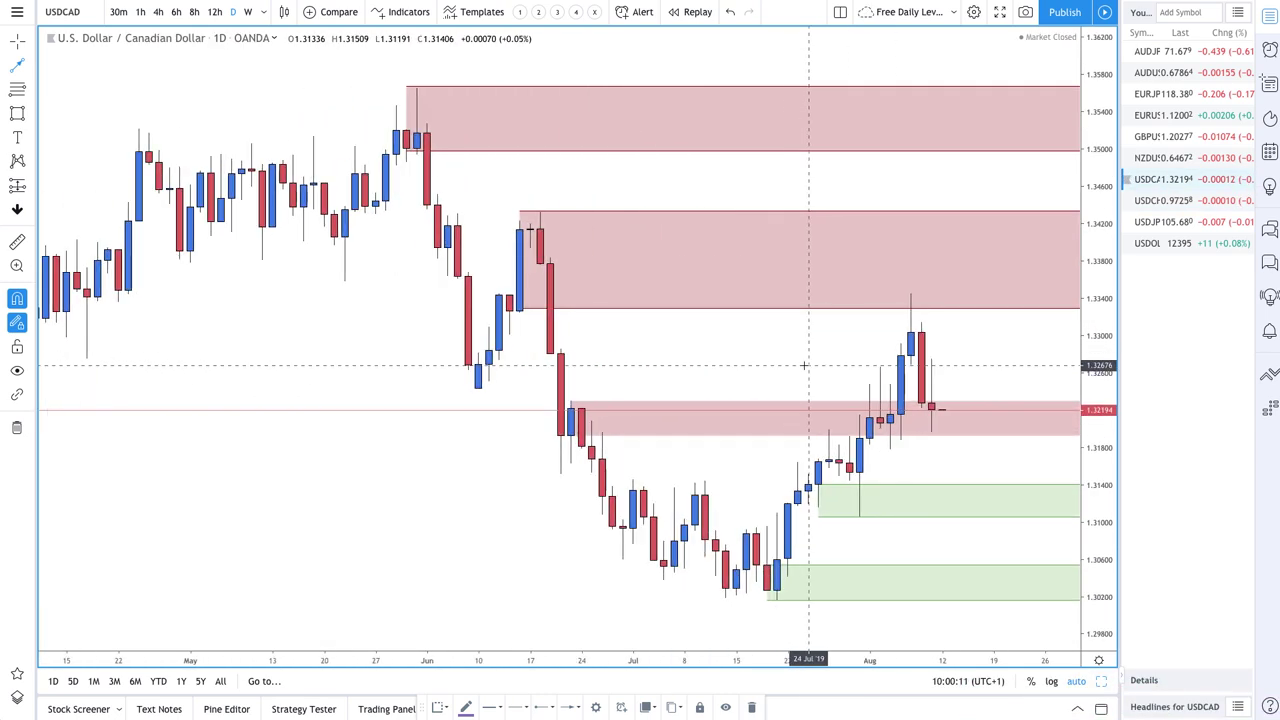
left_click(714, 405)
key("Delete")
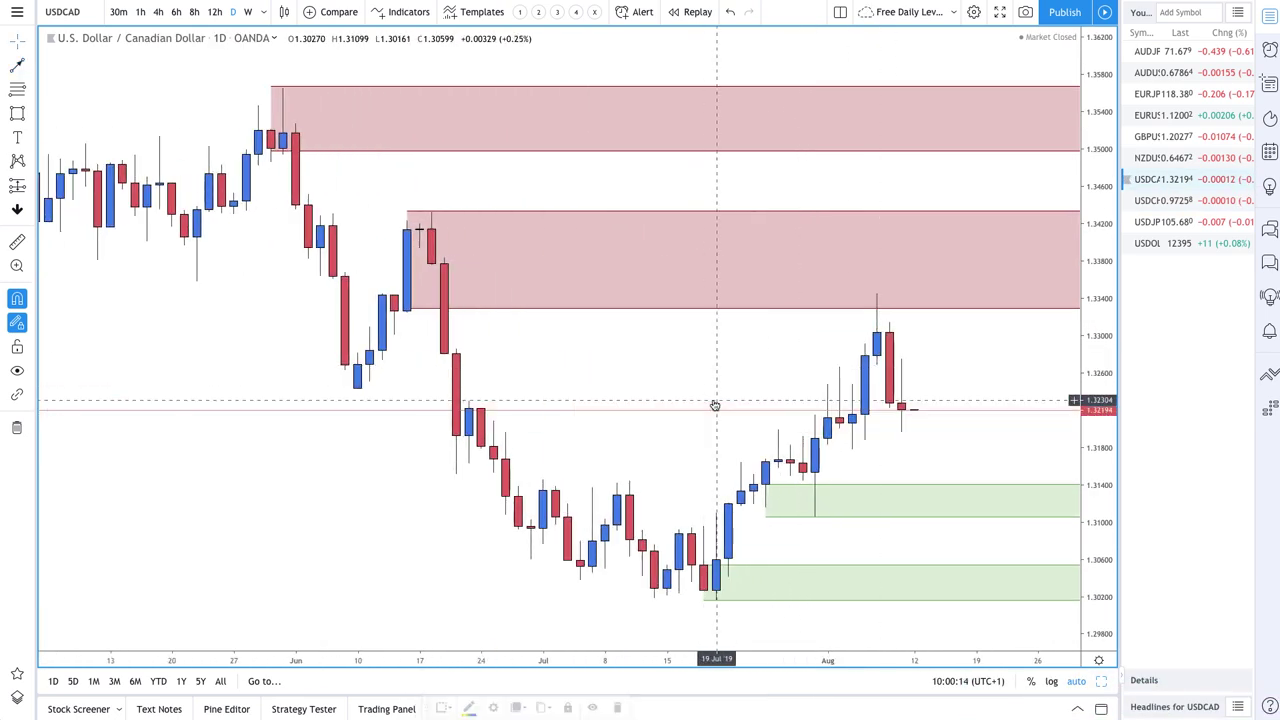
Draw a green demand zone from the 2 August open at 1.32118 to the 5 August low at 1.31776
left_click(14, 92)
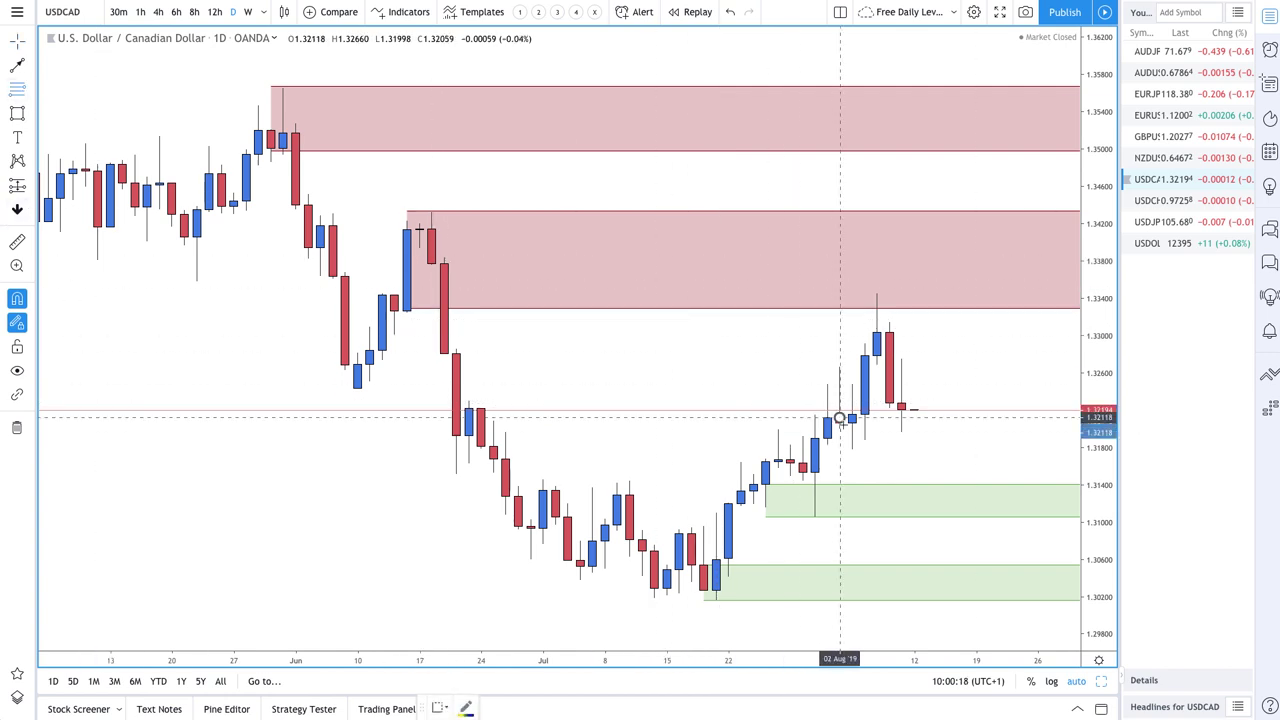
left_click_drag(839, 418, 850, 449)
scroll(700, 360, "up", 3)
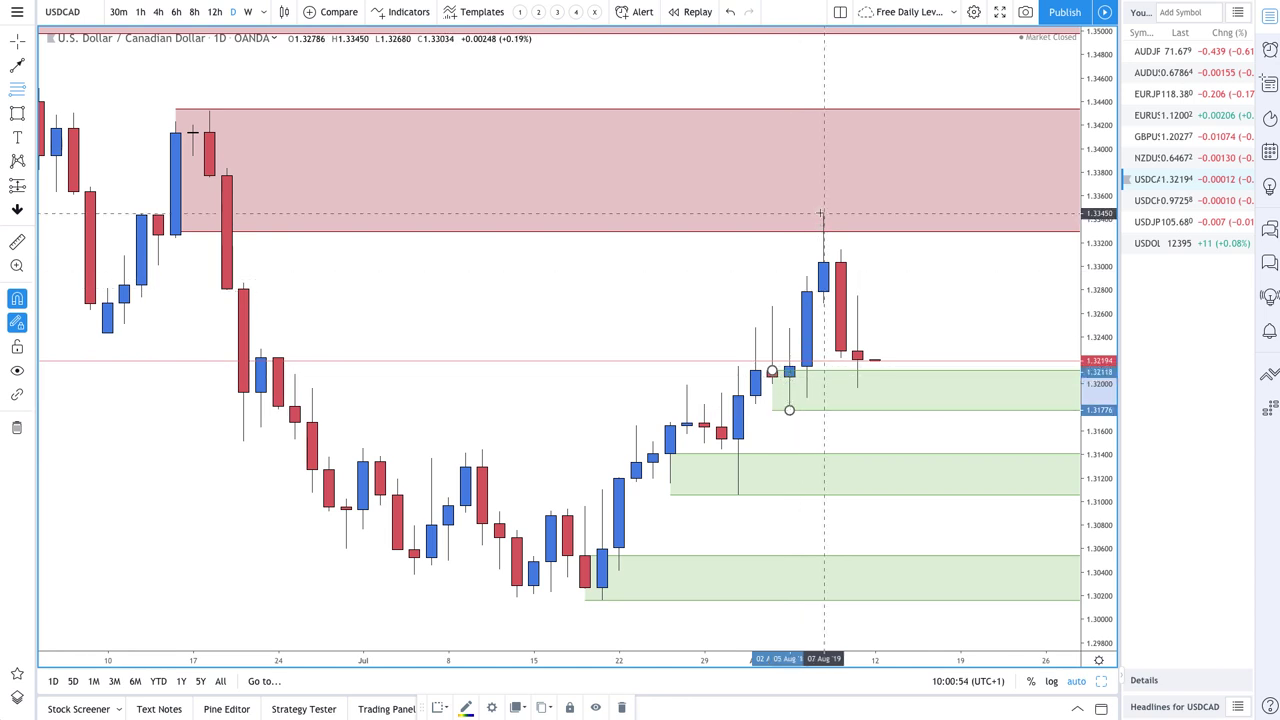
Draw rising arrows from the two upper green zones: 1.31883 on 12 August to about 1.326, and 1.31186 on 13 August to about 1.31657
left_click(17, 64)
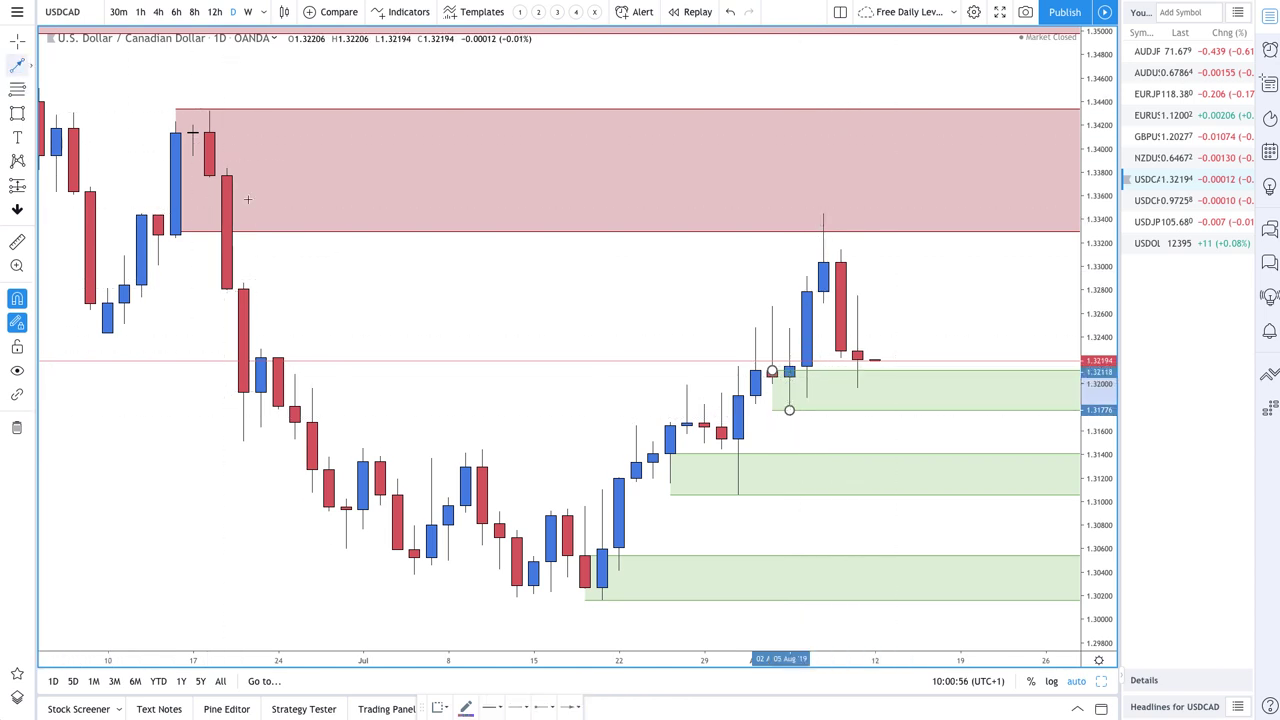
left_click(874, 397)
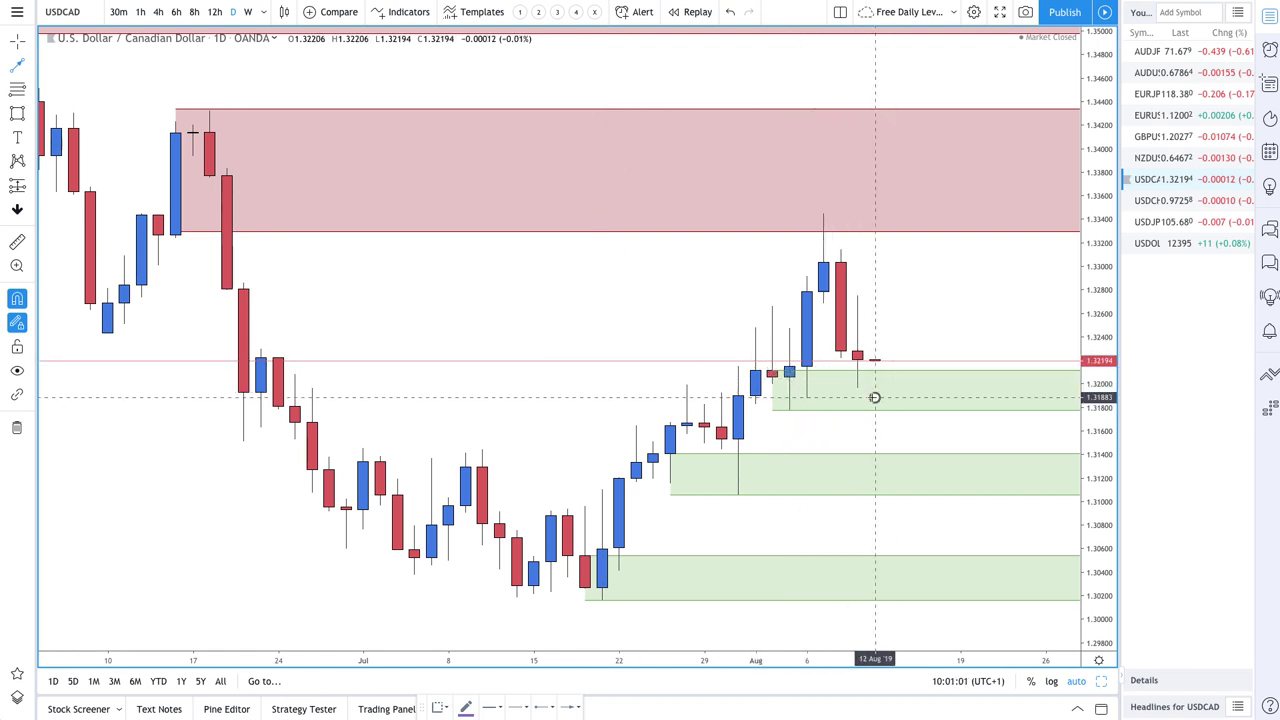
left_click(942, 309)
left_click(891, 479)
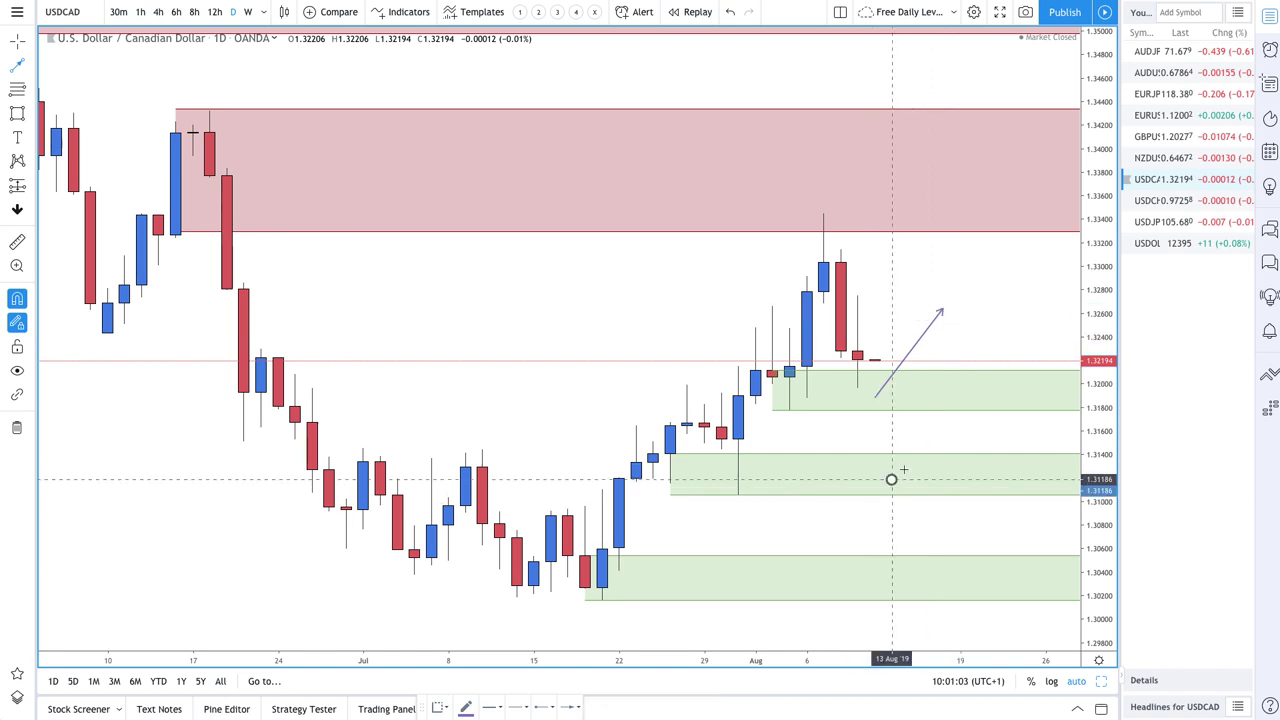
left_click(942, 424)
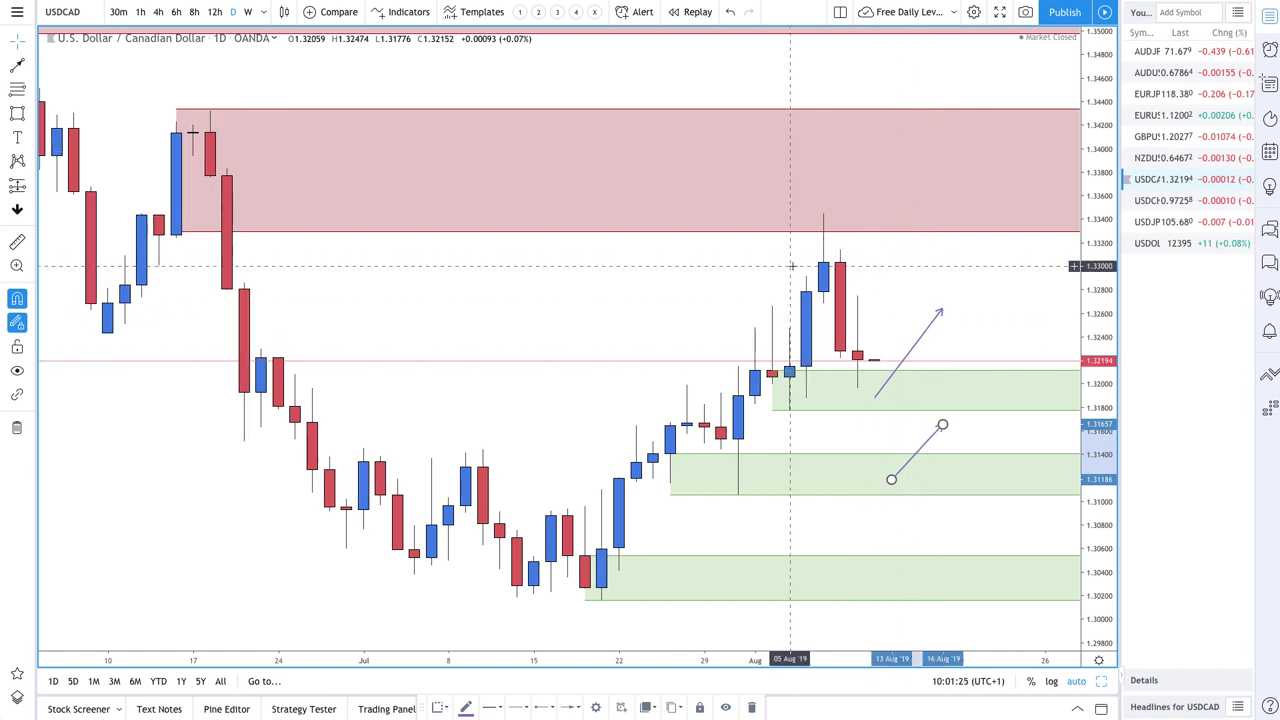
Draw arrows on the USDCAD chart from 1.32194 on 12 August up to 1.33369 on 15 August, then down to 1.32640 on 21 August
scroll(791, 266, "down", 3)
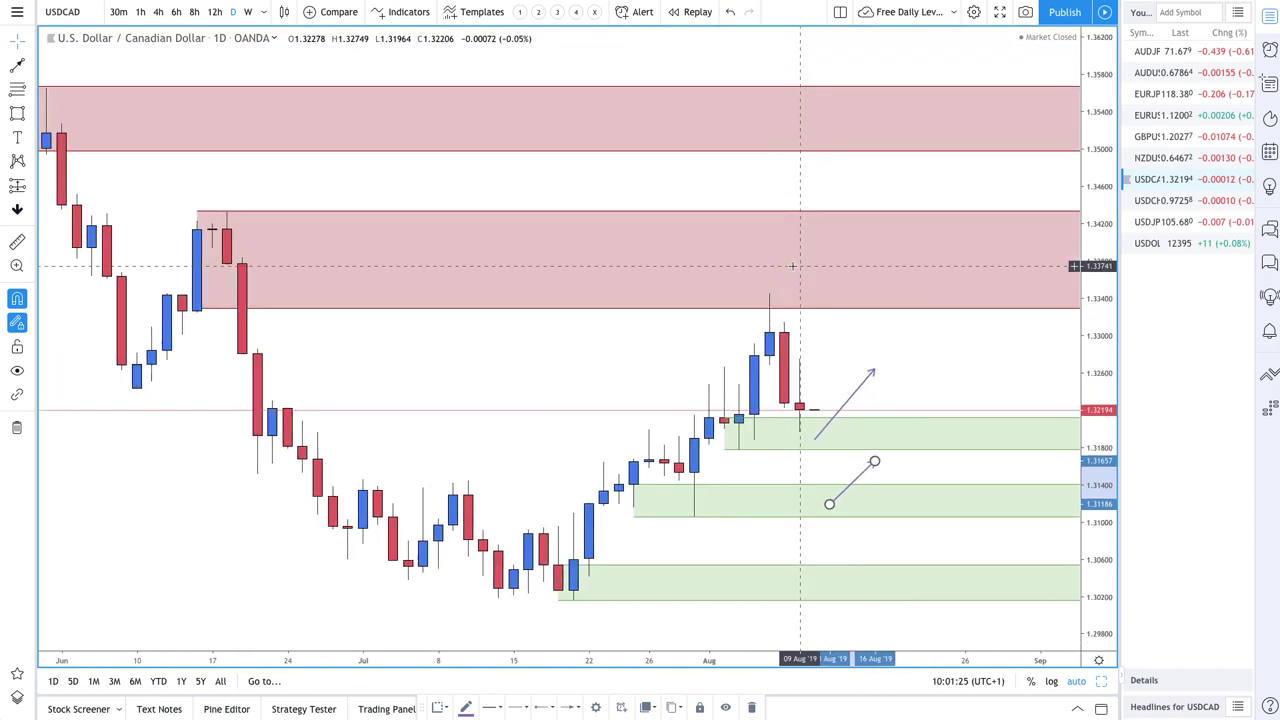
left_click(17, 68)
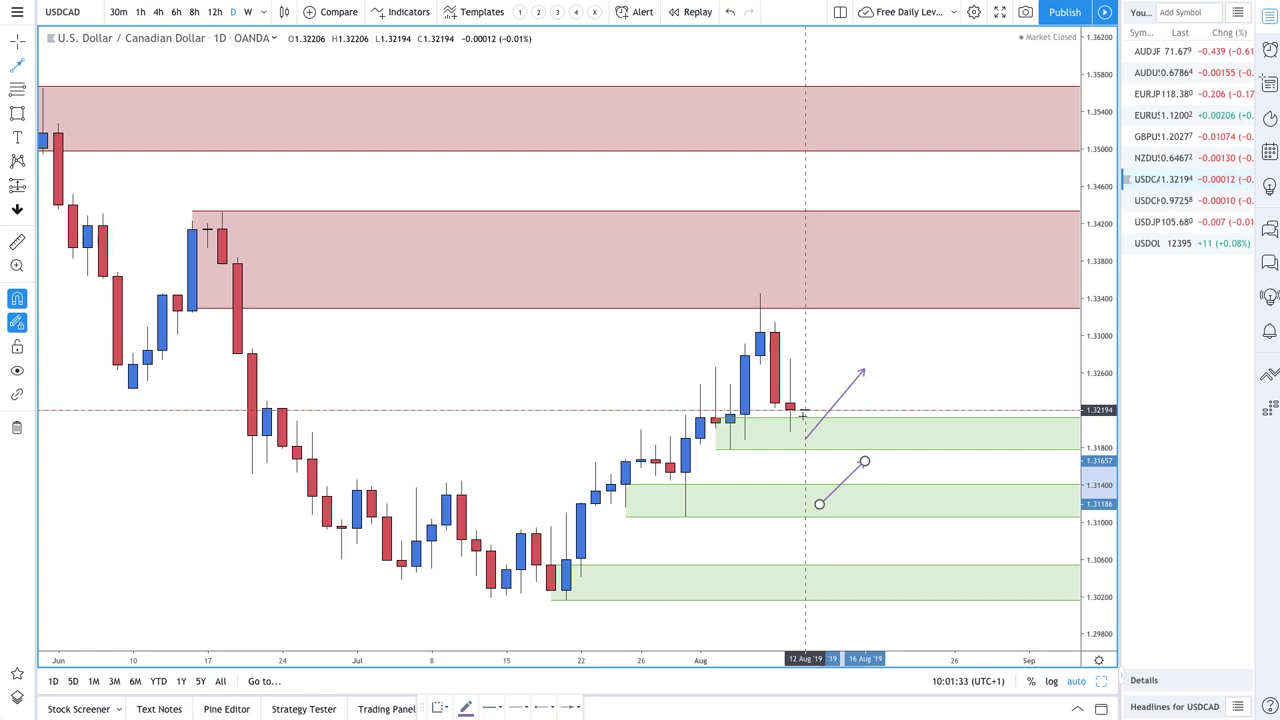
left_click(805, 410)
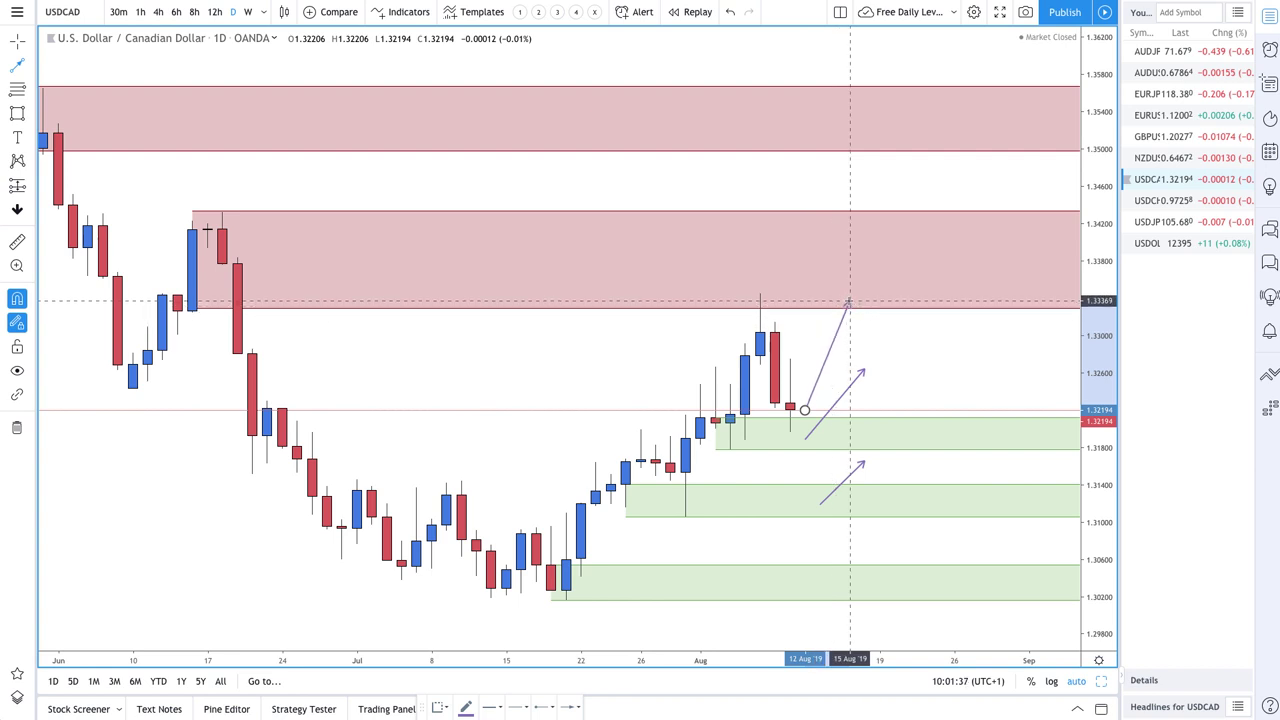
left_click(848, 302)
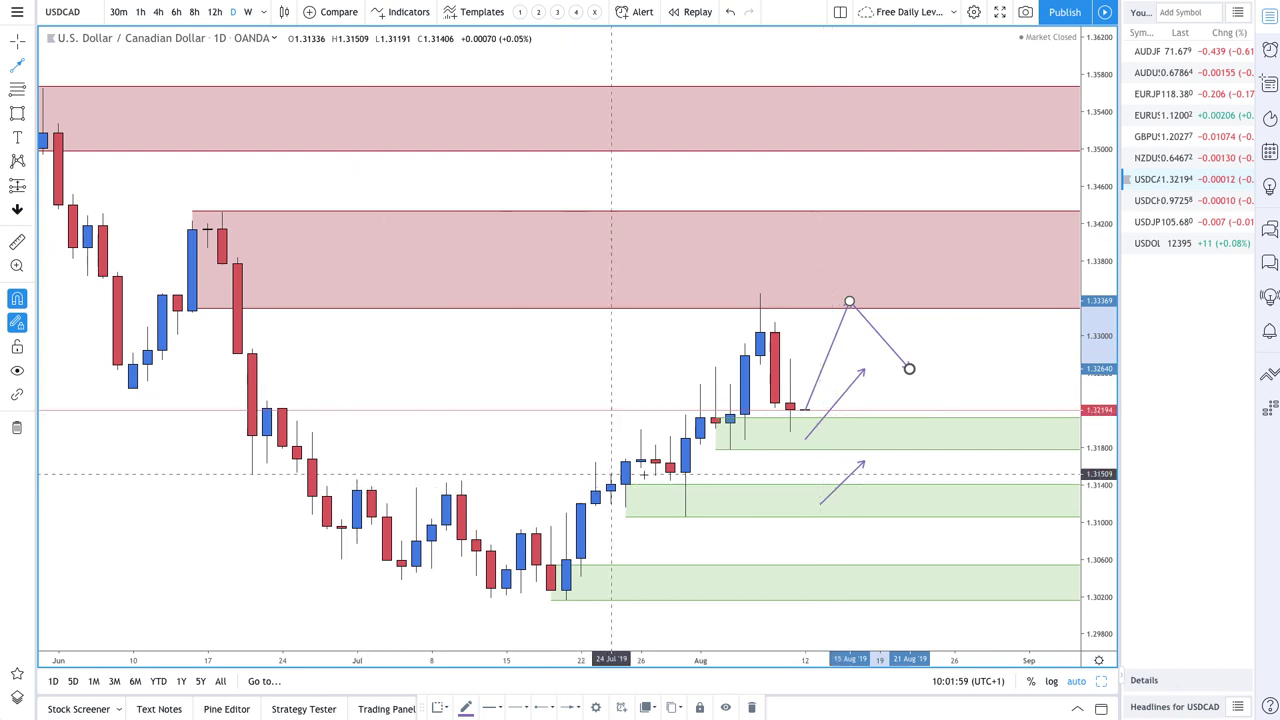
scroll(797, 380, "down", 5)
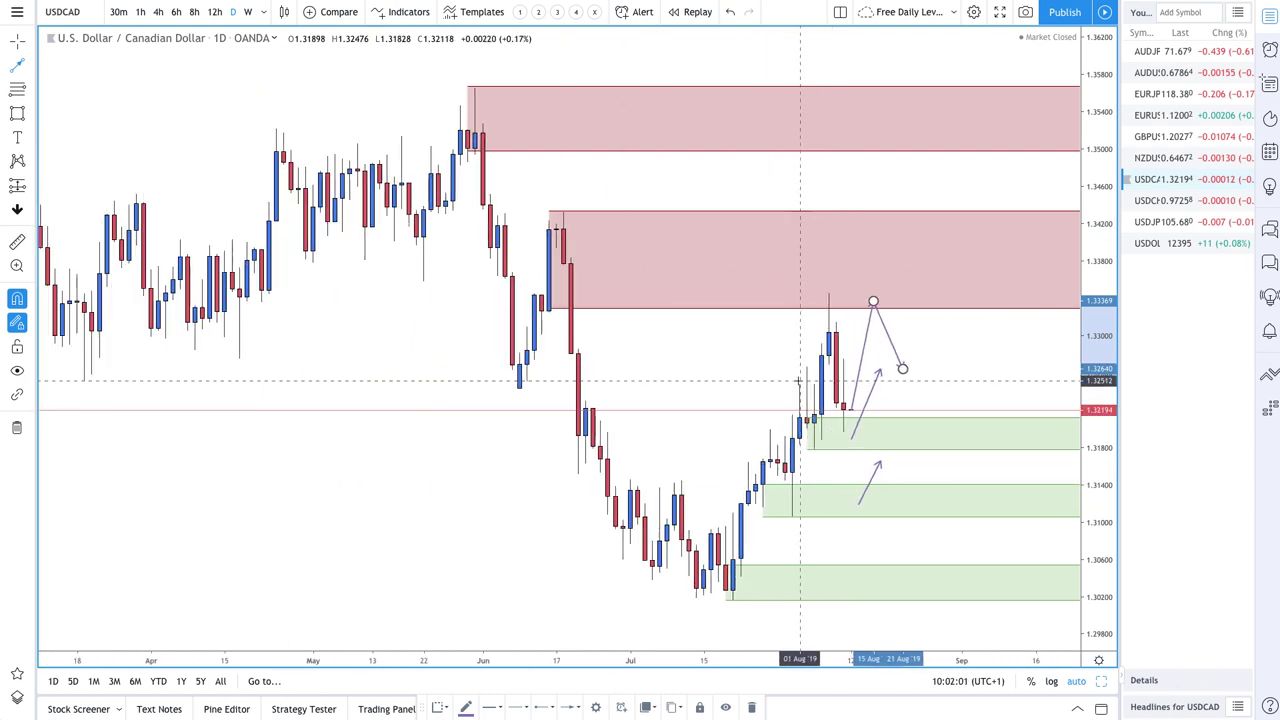
scroll(797, 380, "up", 5)
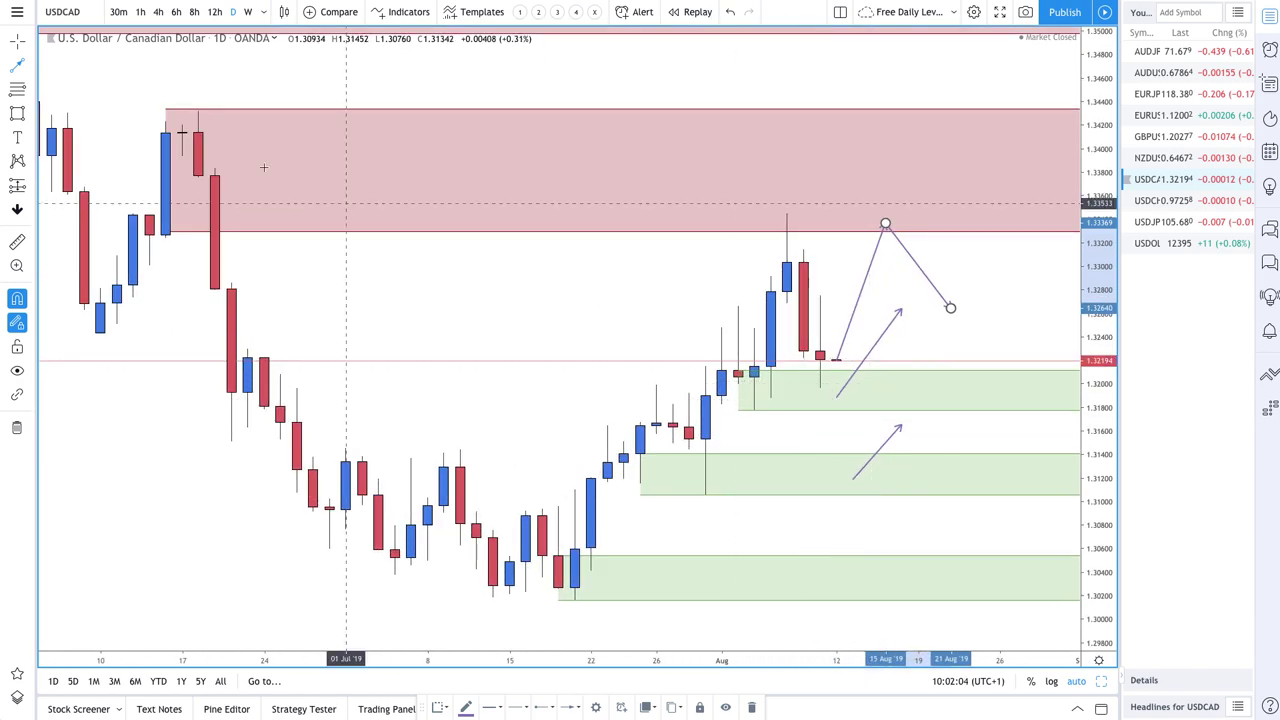
Delete all four arrow drawings from the USDCAD chart through the object tree, keeping the supply and demand zones
left_click(16, 697)
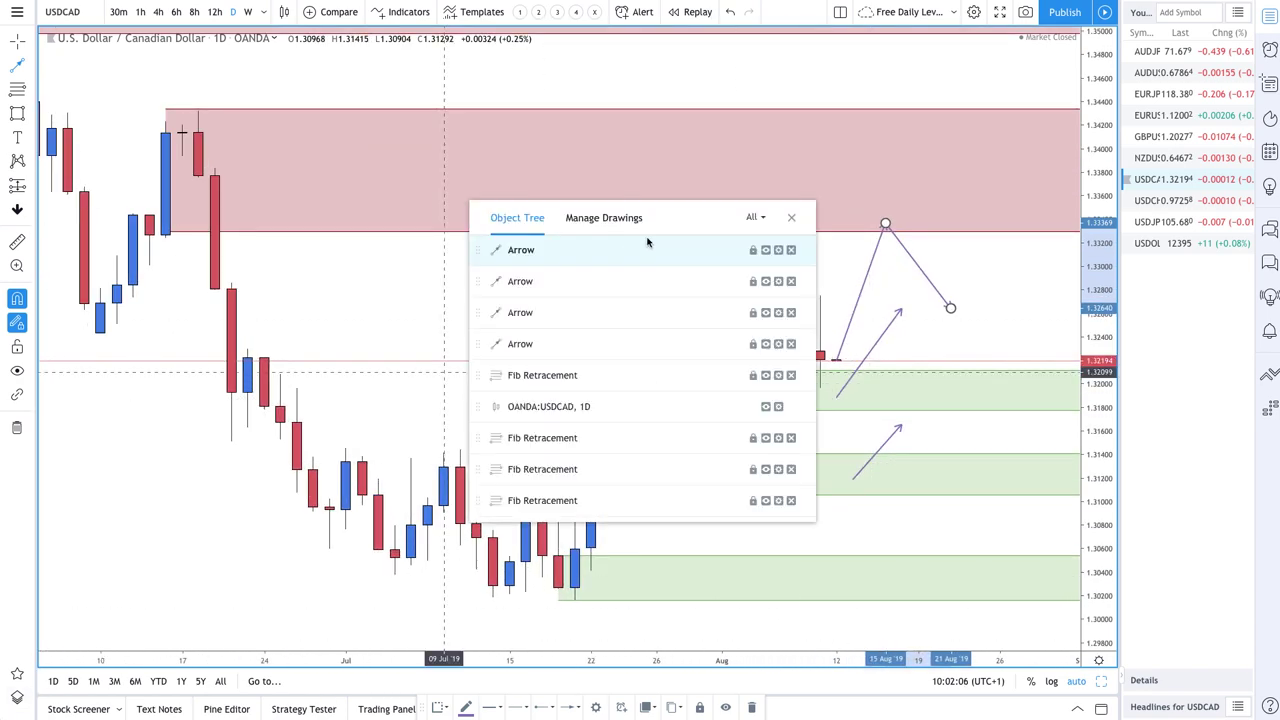
left_click(790, 250)
left_click(790, 250)
left_click(790, 250)
left_click(790, 250)
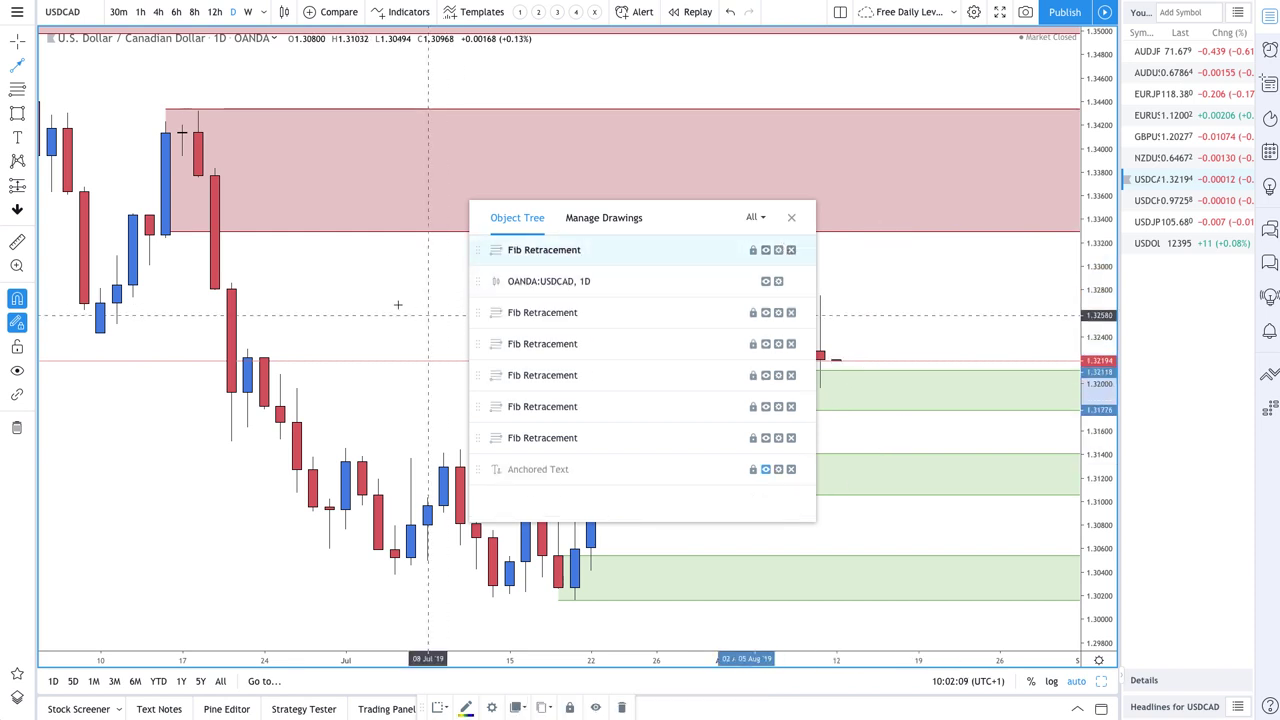
left_click(429, 300)
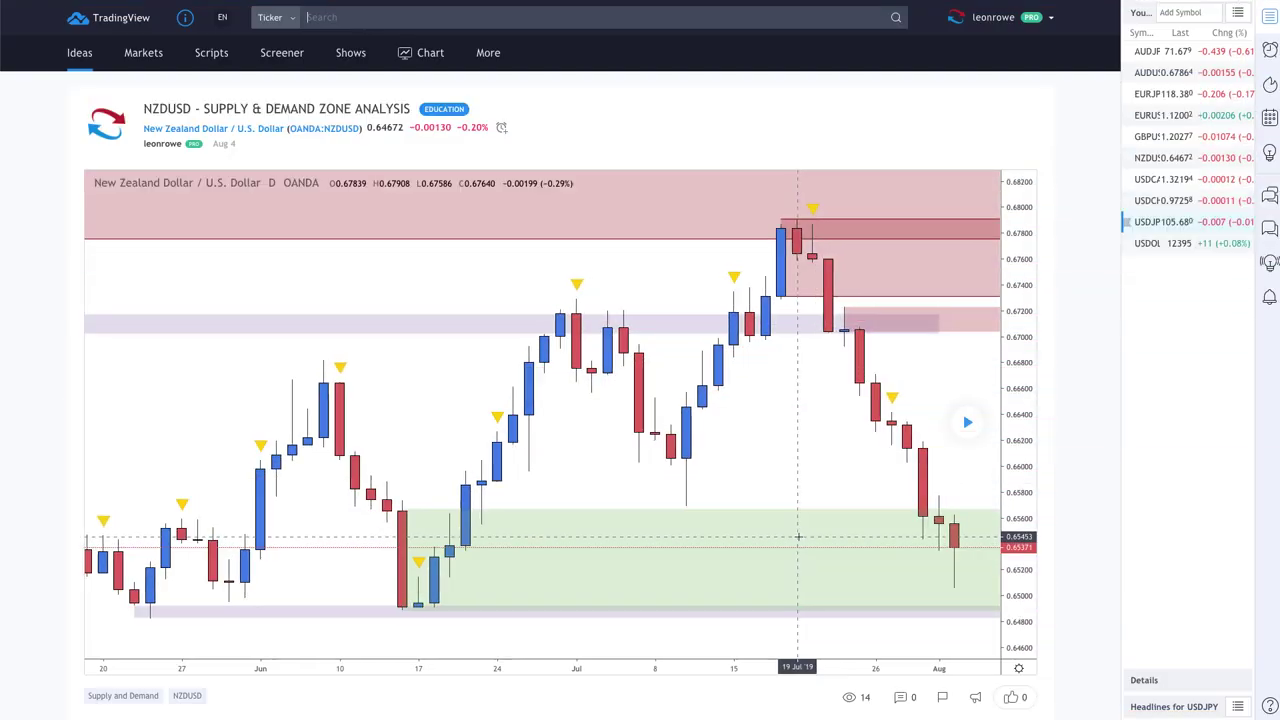
Play the price action since publication on the published NZDUSD supply and demand zone analysis
scroll(798, 537, "down", 2)
scroll(798, 537, "up", 3)
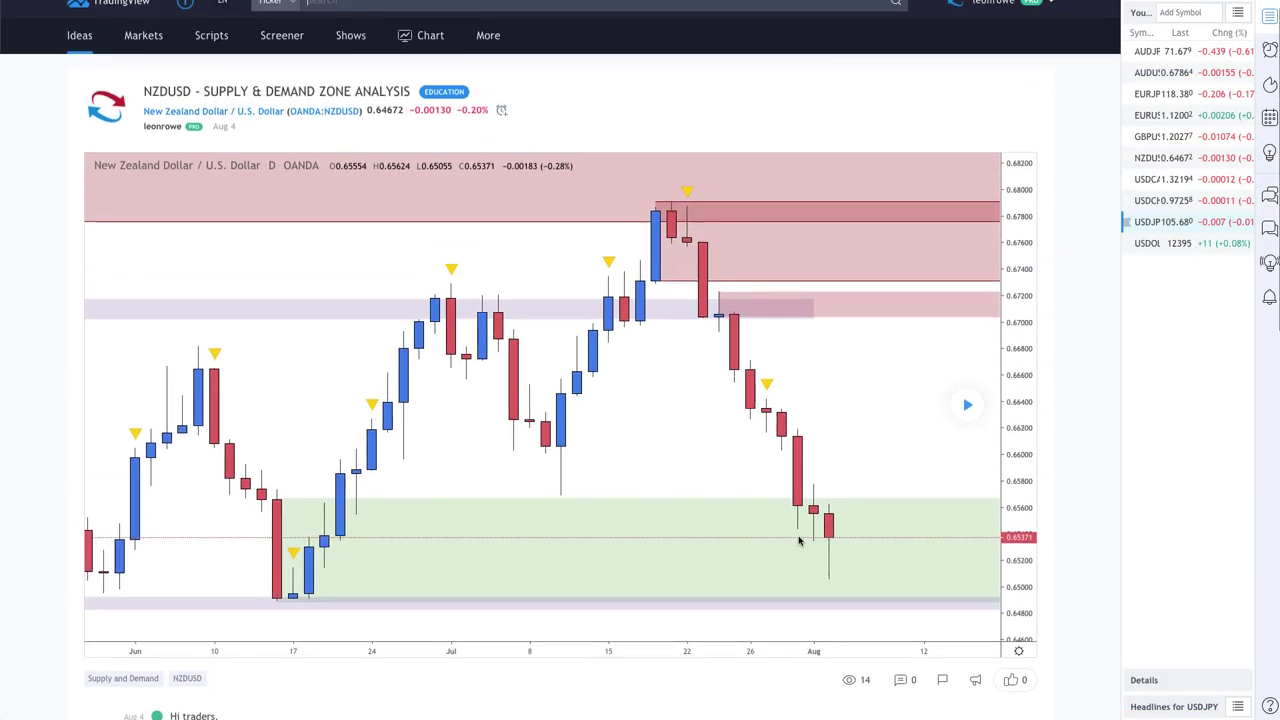
left_click_drag(800, 537, 899, 485)
left_click(967, 407)
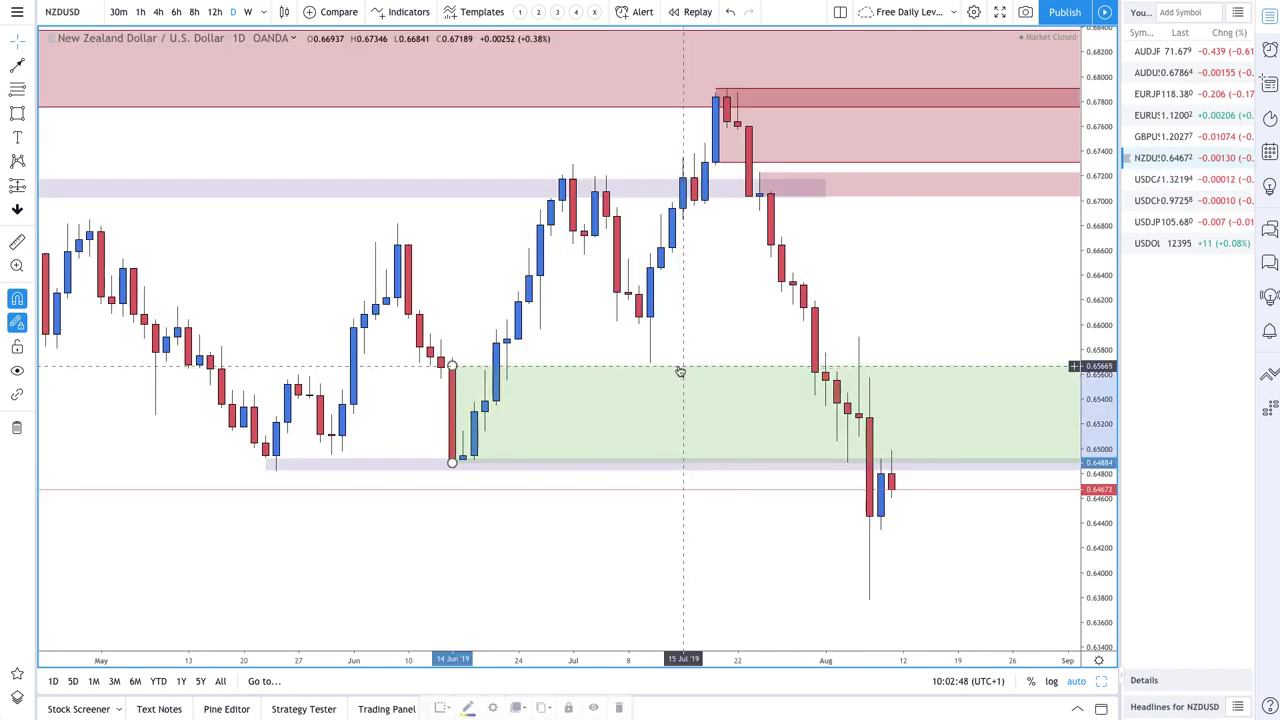
Move the upper anchor of the green demand zone on the live NZDUSD daily chart to 0.65046 on 22 May
left_click(678, 367)
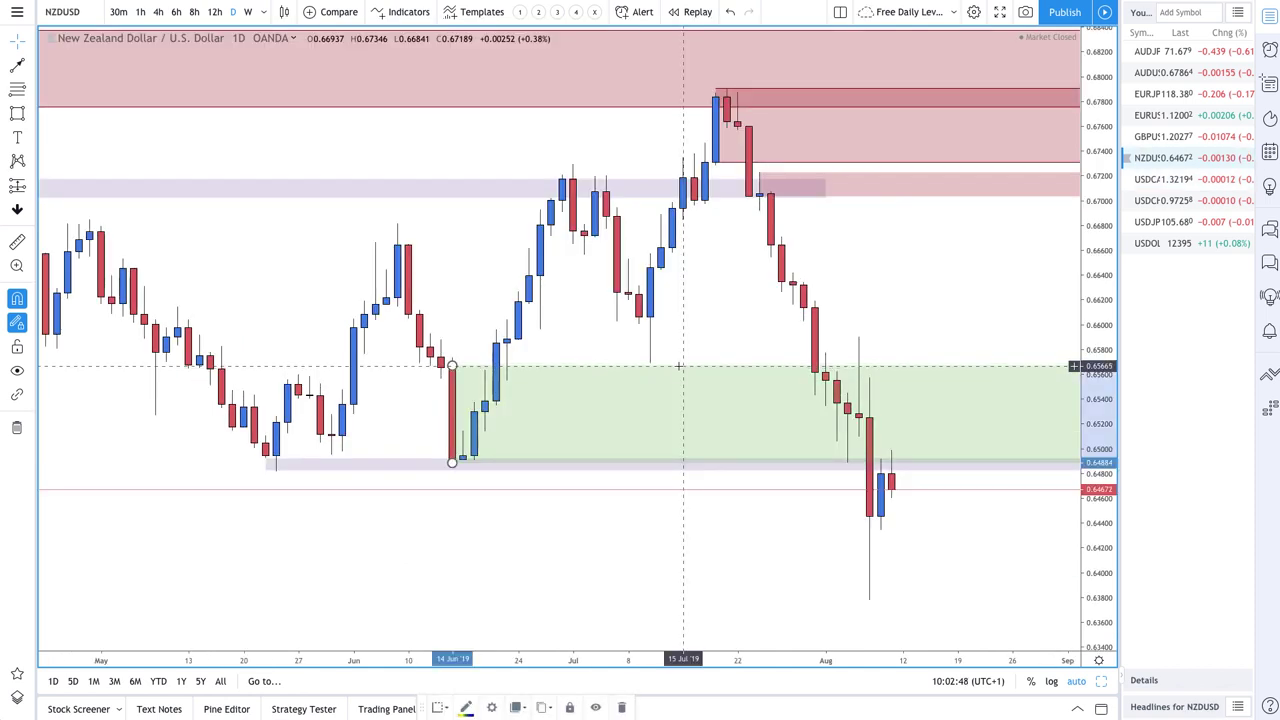
left_click_drag(604, 368, 606, 369)
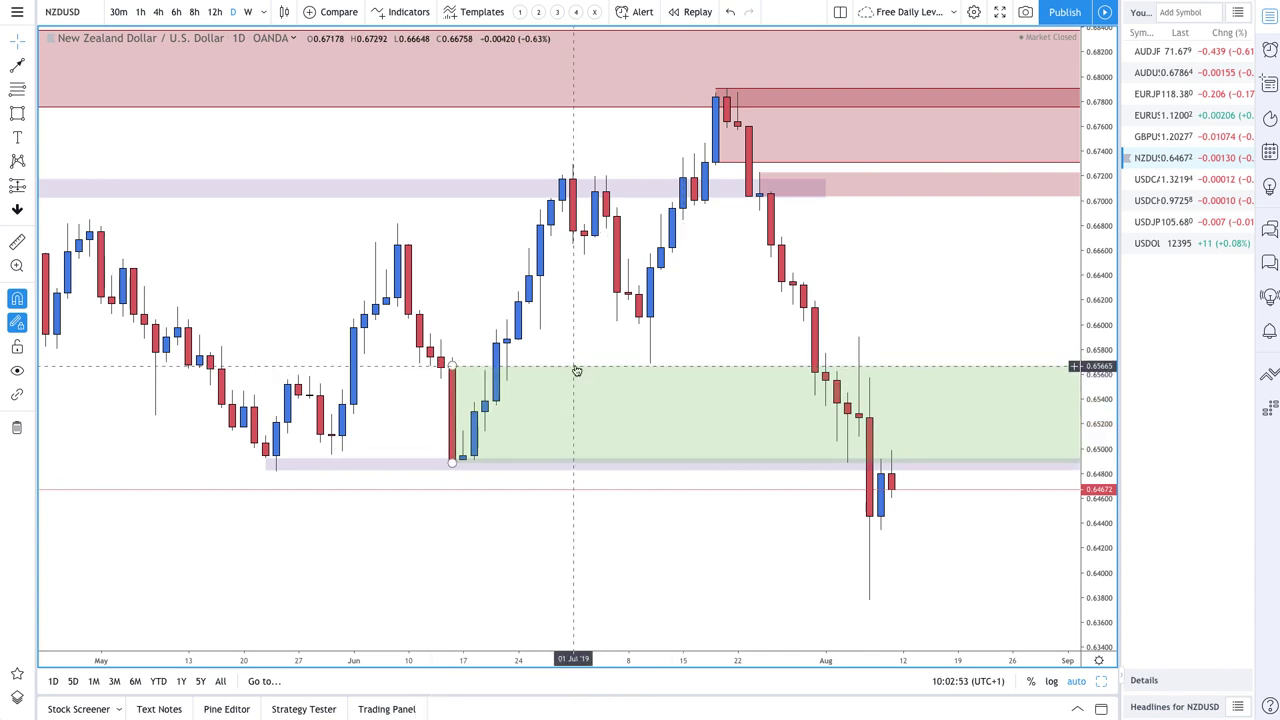
left_click_drag(333, 432, 277, 447)
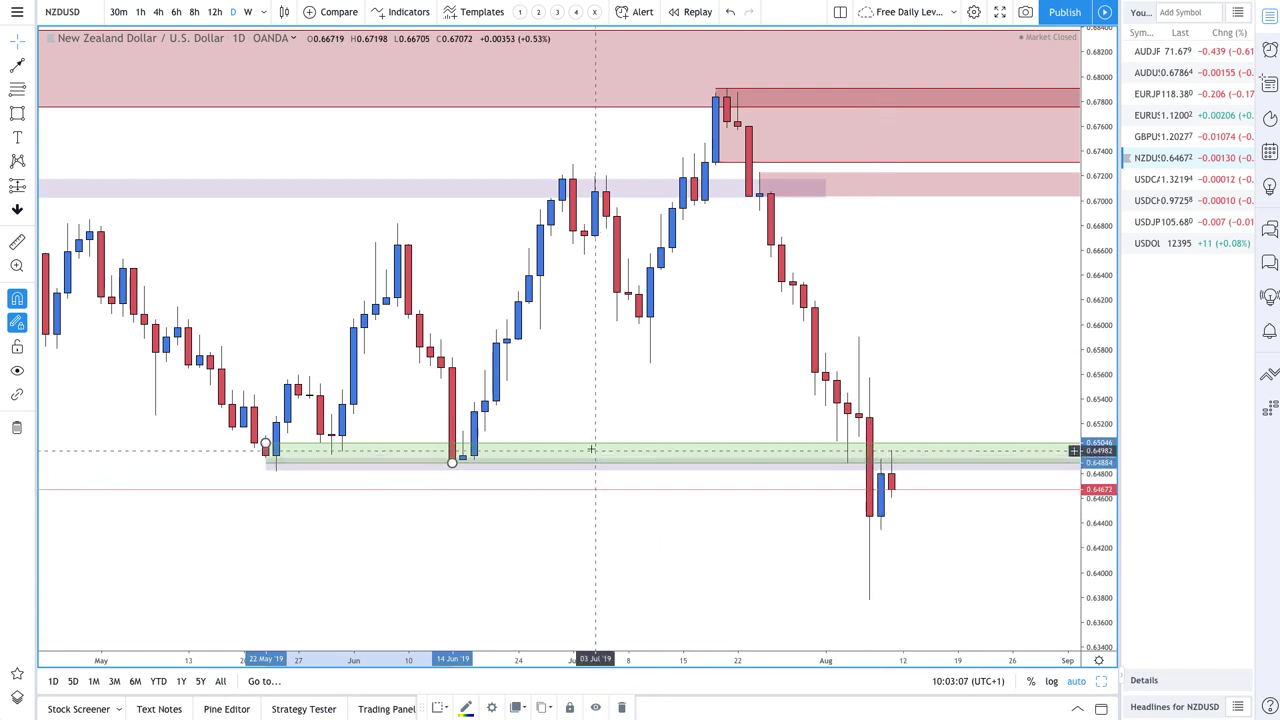
Delete the green demand zone and the lower purple zone from the NZDUSD daily chart
key("Delete")
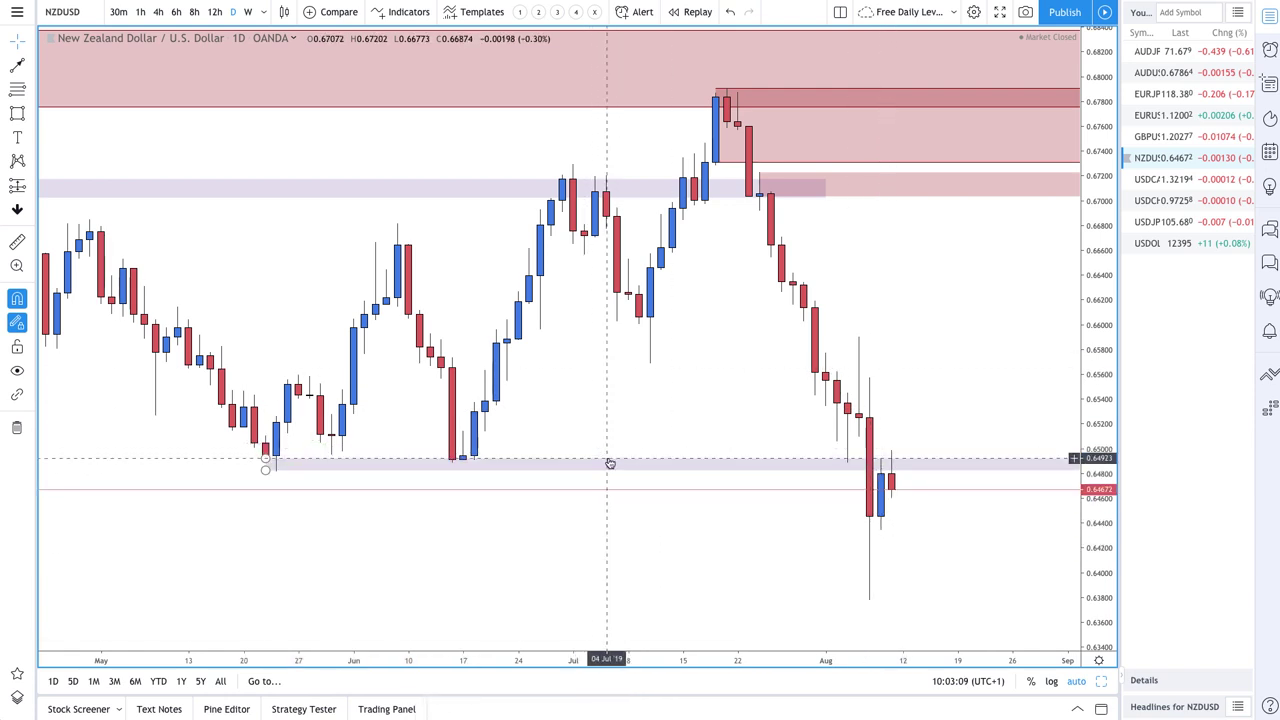
key("Delete")
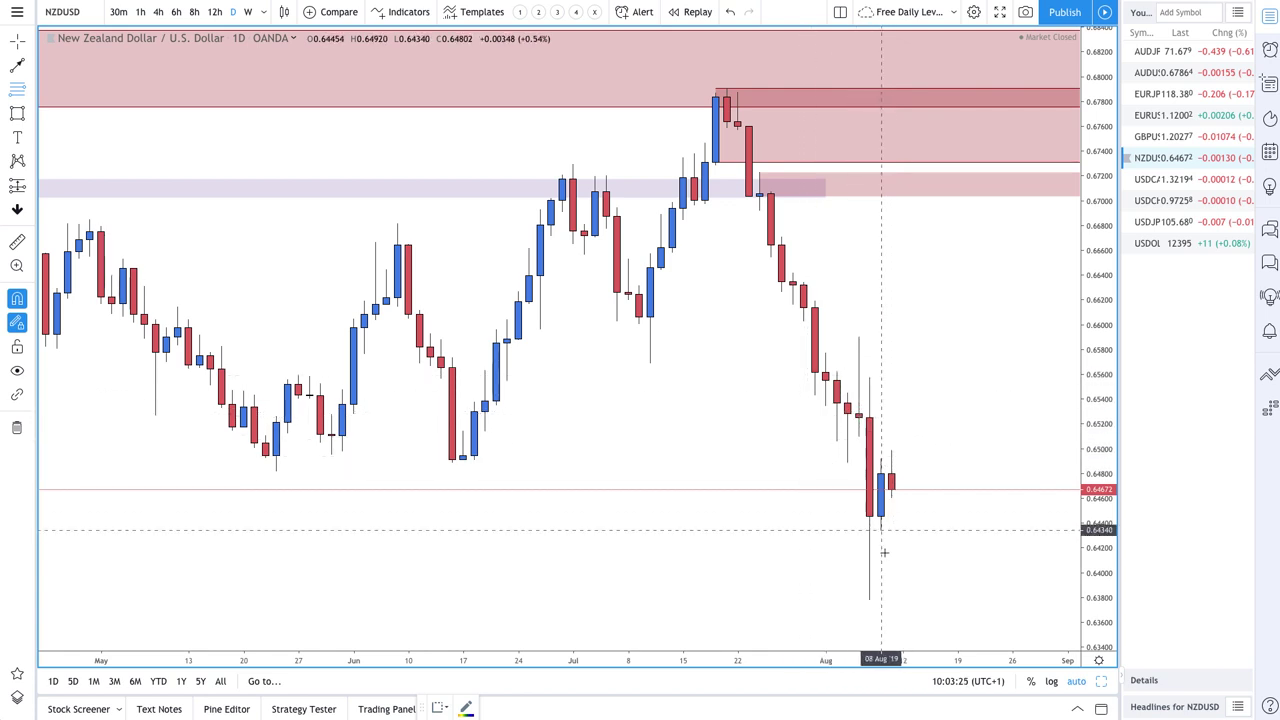
Draw arrows from 0.64672 on 9 August down to 0.63520, up to about 0.64627 on 28 August, and nearly level back to 13 August
scroll(860, 475, "down", 2)
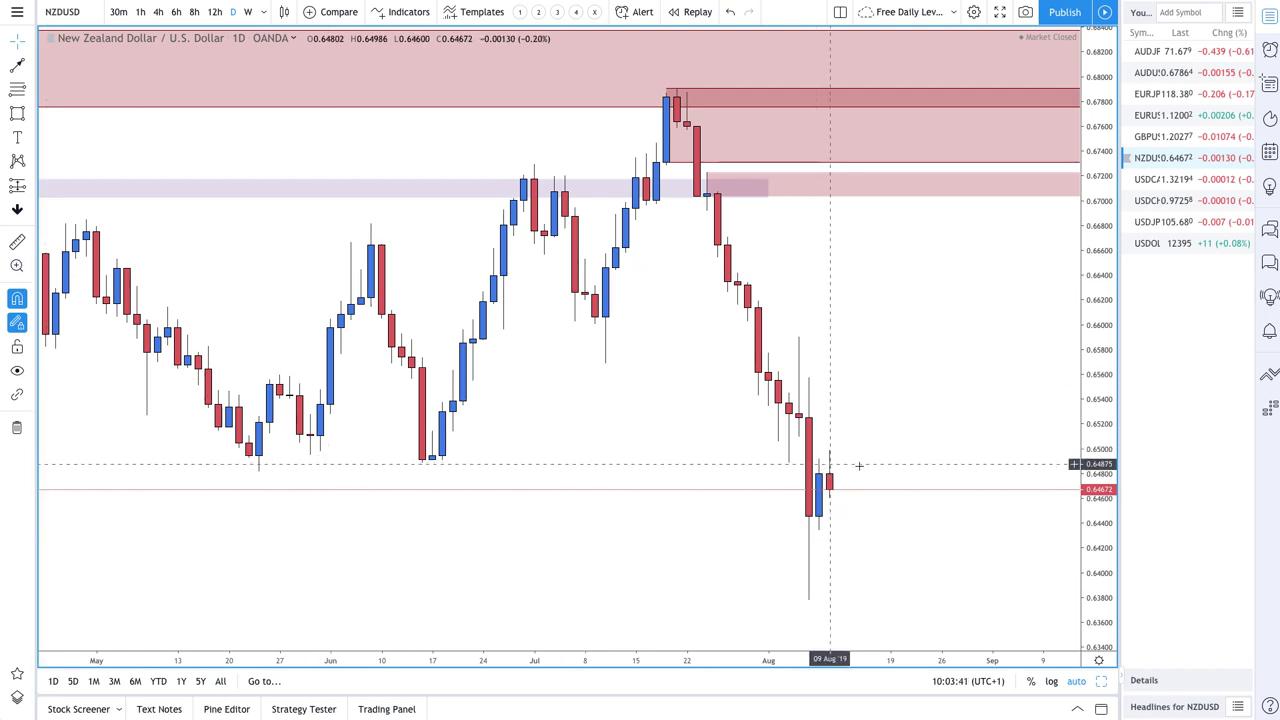
left_click(15, 66)
left_click(829, 489)
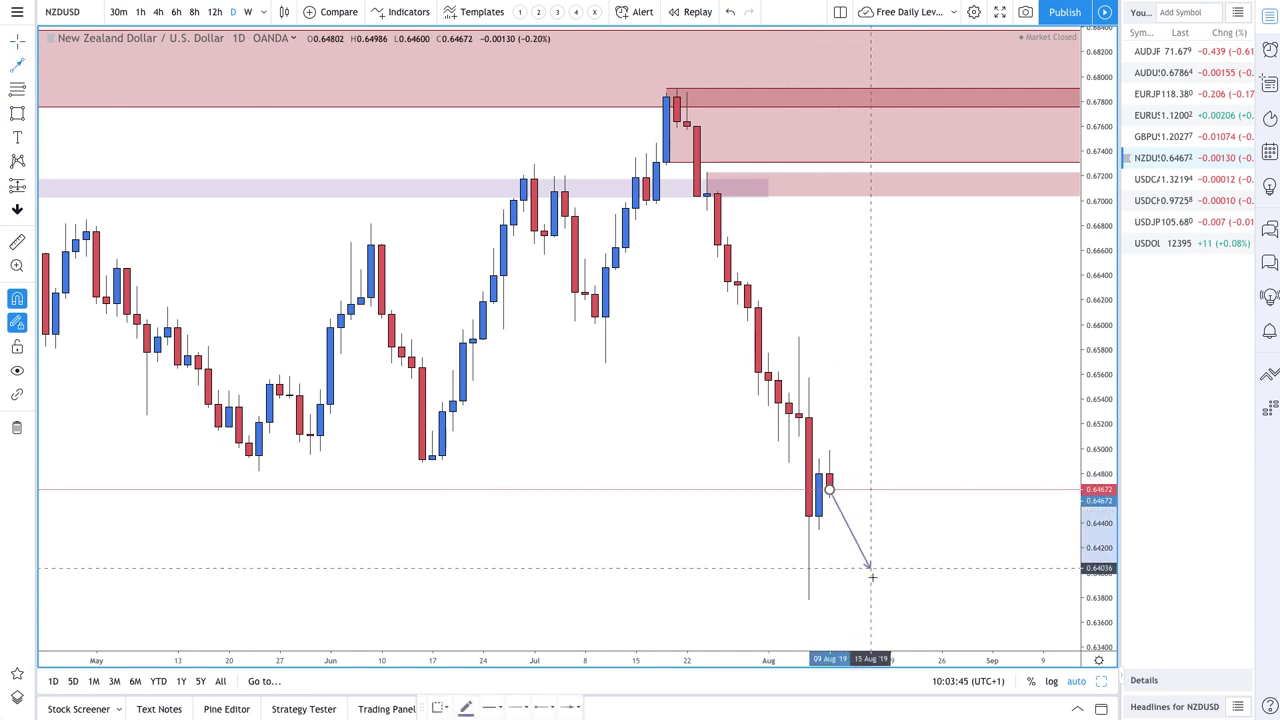
left_click(879, 630)
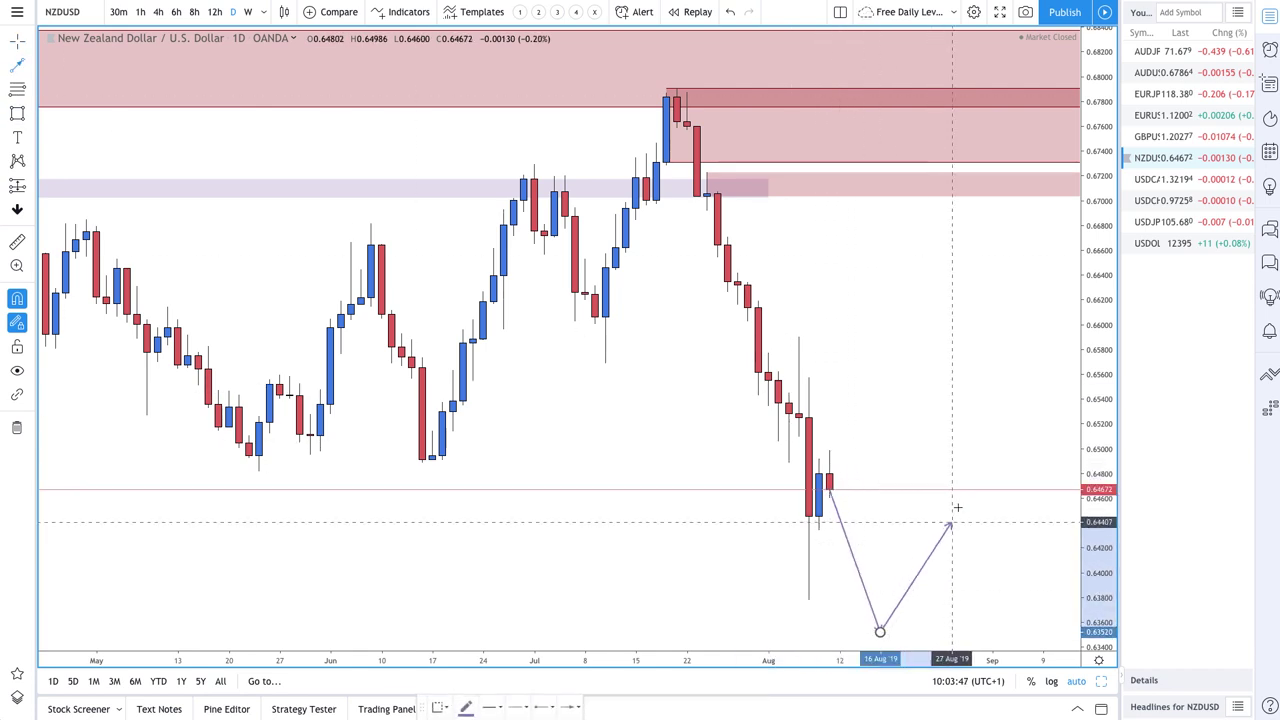
left_click(961, 495)
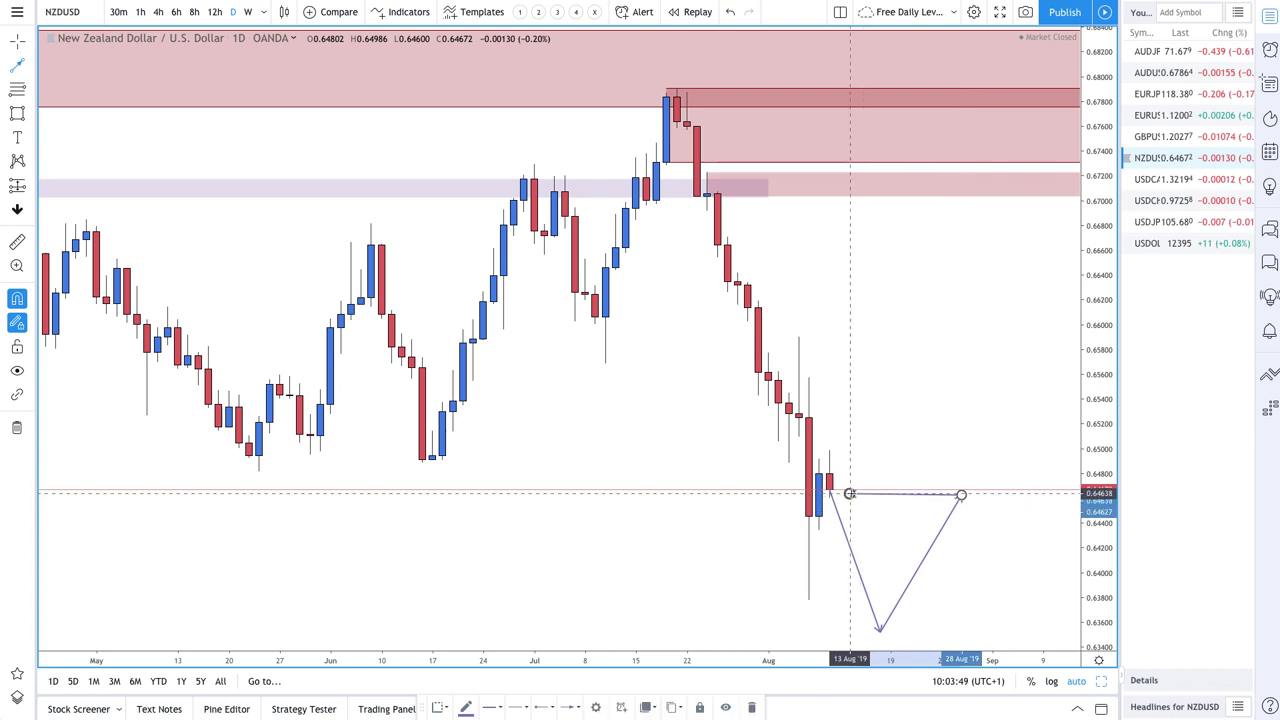
left_click(849, 494)
scroll(975, 477, "down", 1)
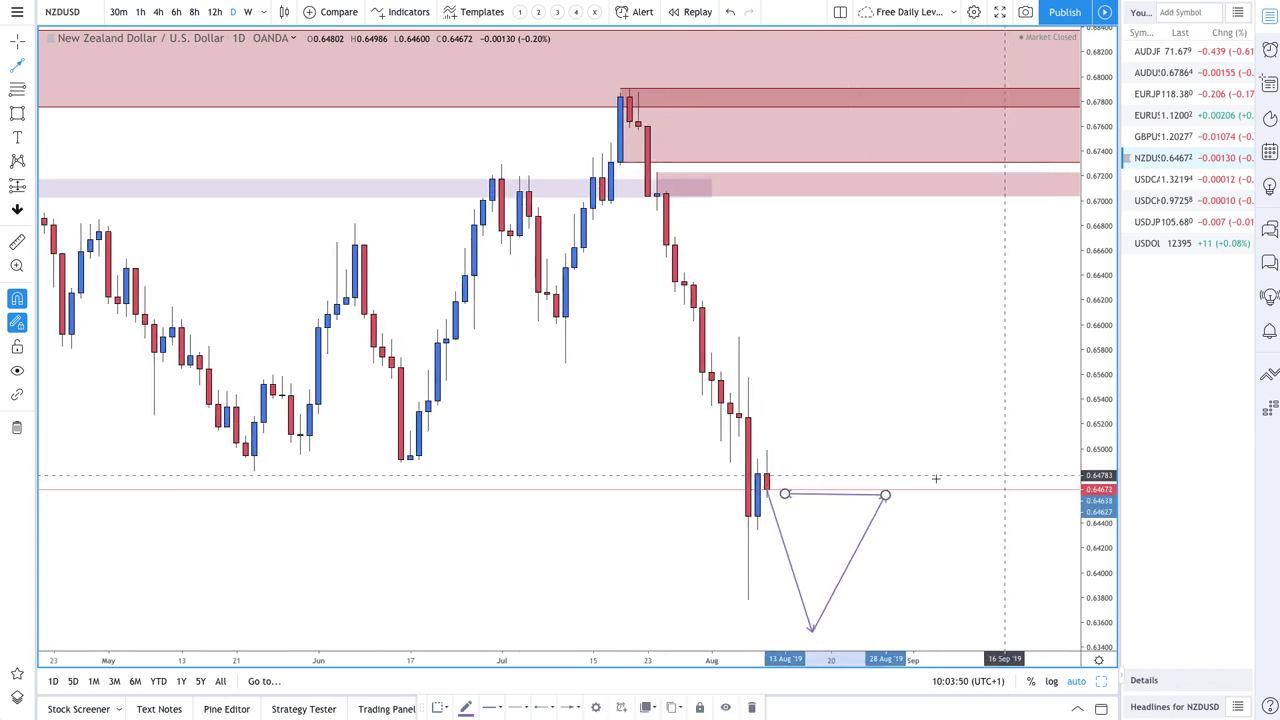
Draw zigzag arrows from 0.64802 on 9 August up to about 0.66074 on 27 August, then down to 0.65009 on 6 September
left_click(766, 475)
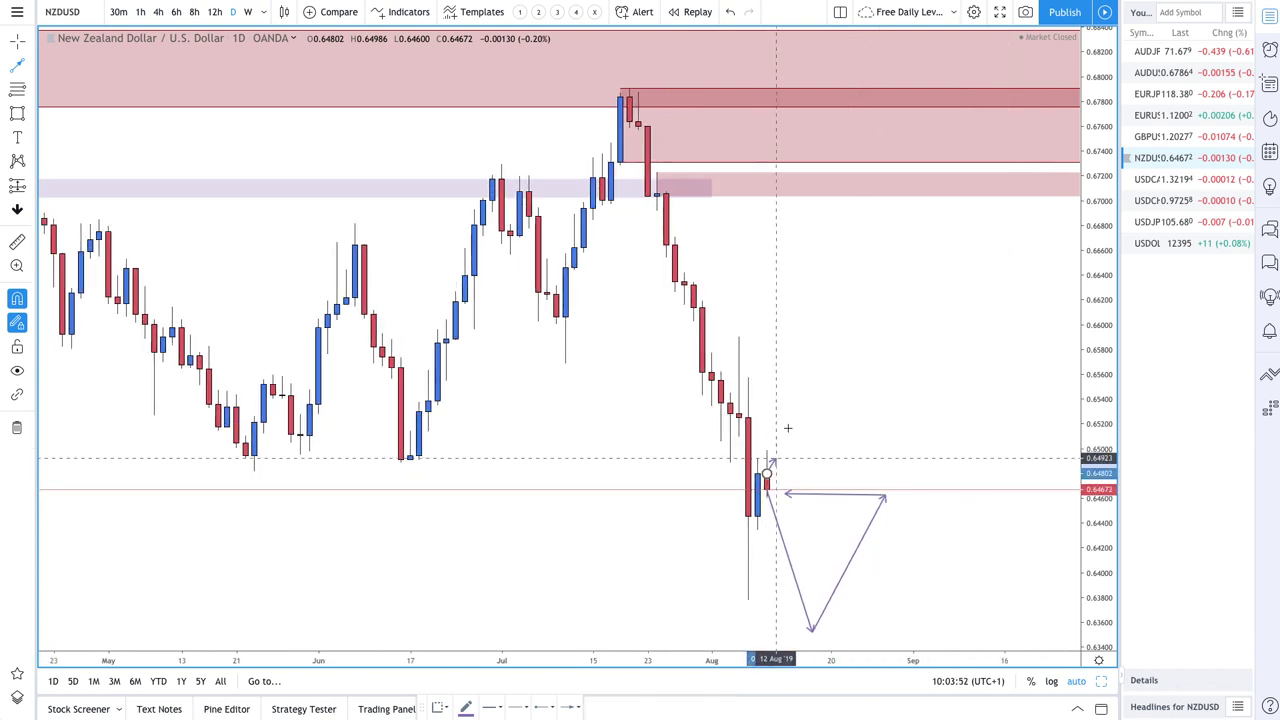
left_click(811, 367)
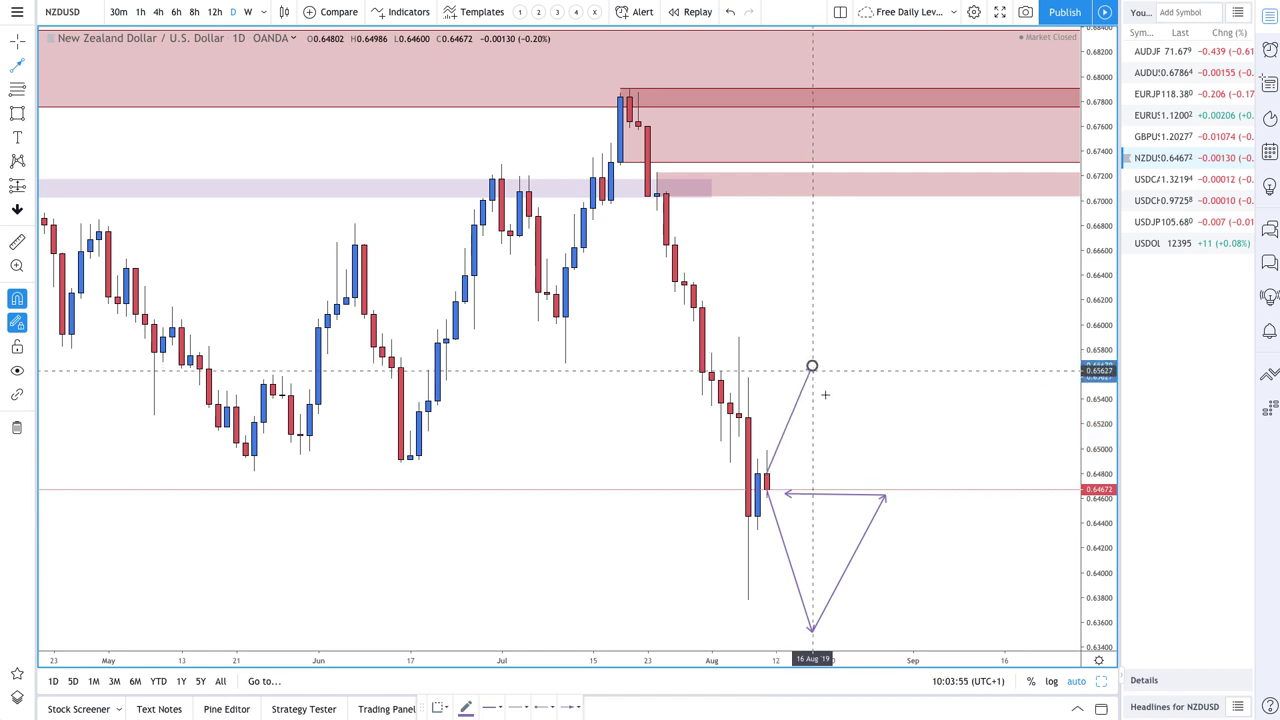
left_click(830, 421)
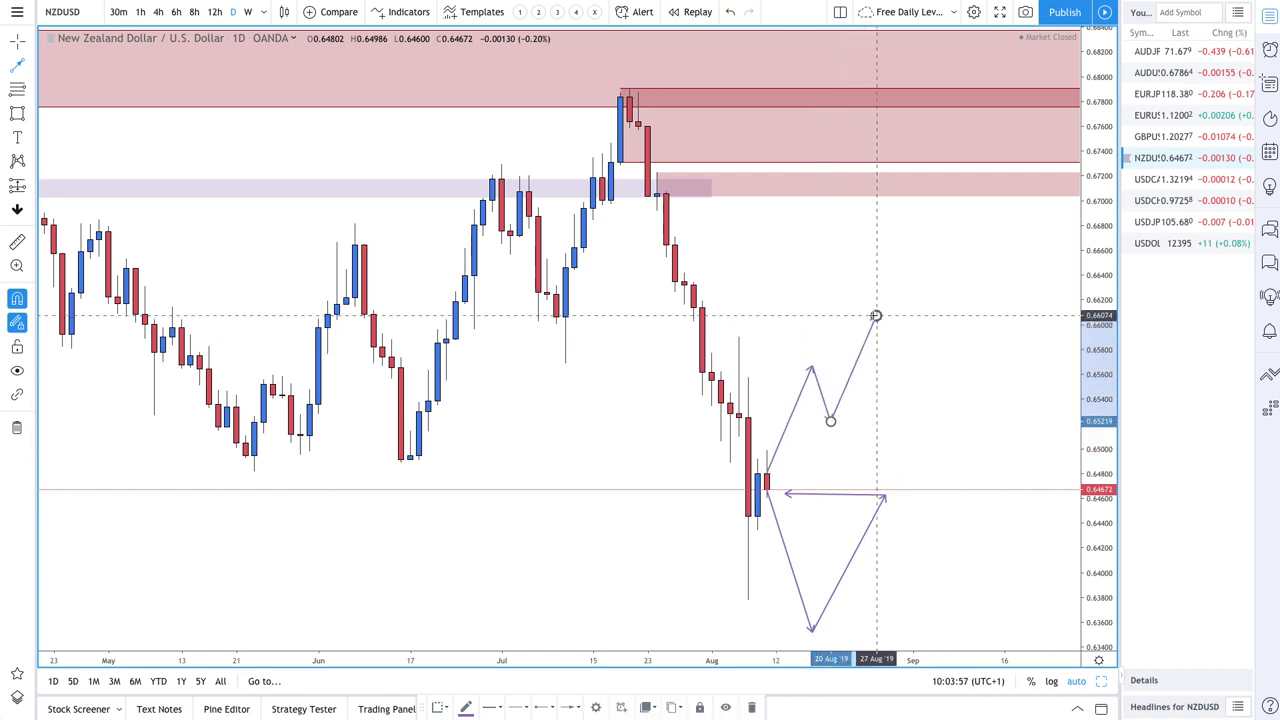
double_click(876, 316)
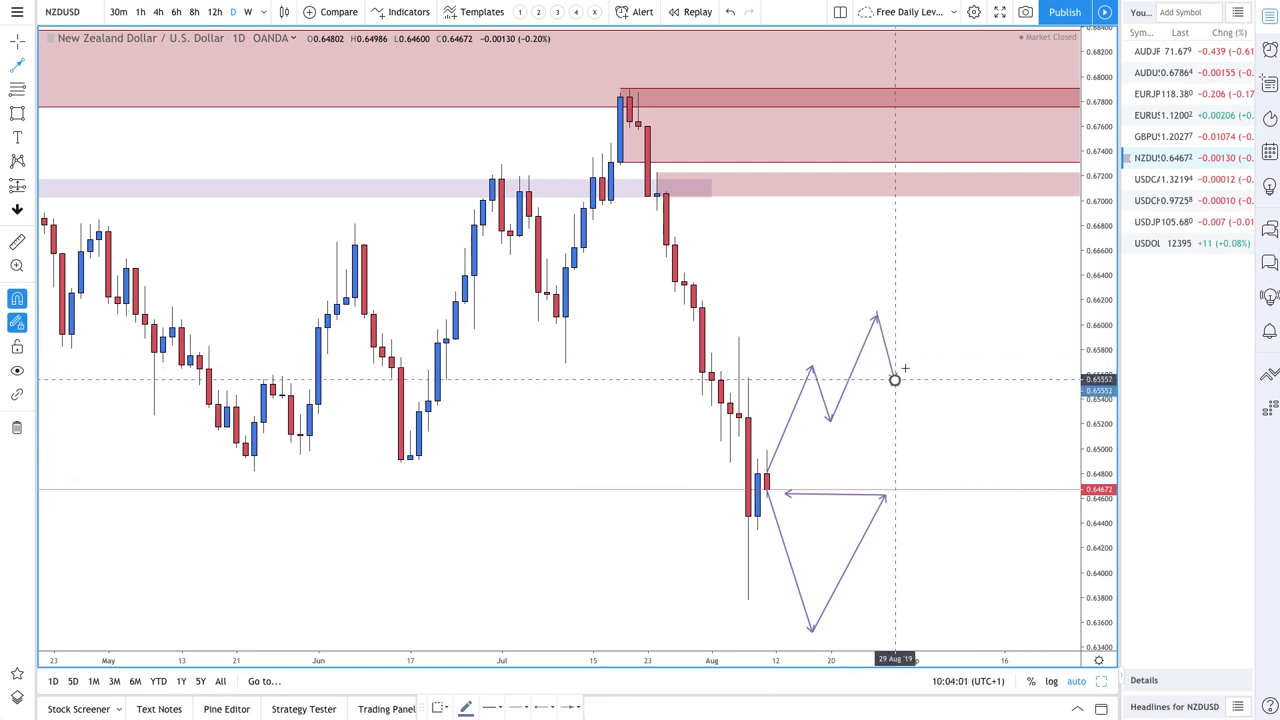
left_click(894, 380)
left_click(912, 358)
double_click(949, 447)
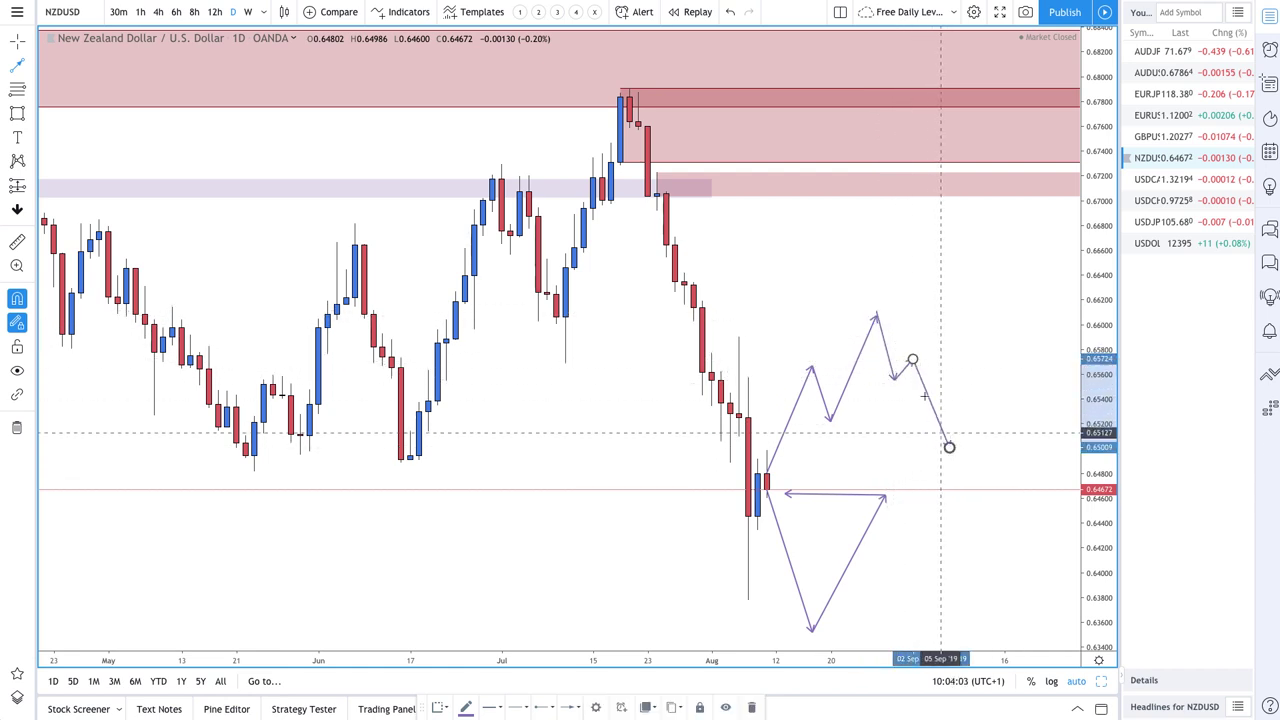
Draw a level arrow from the 27 August peak, then arrows from 0.65031 on 6 September up to 0.65988 and down to 0.65197
left_click(876, 316)
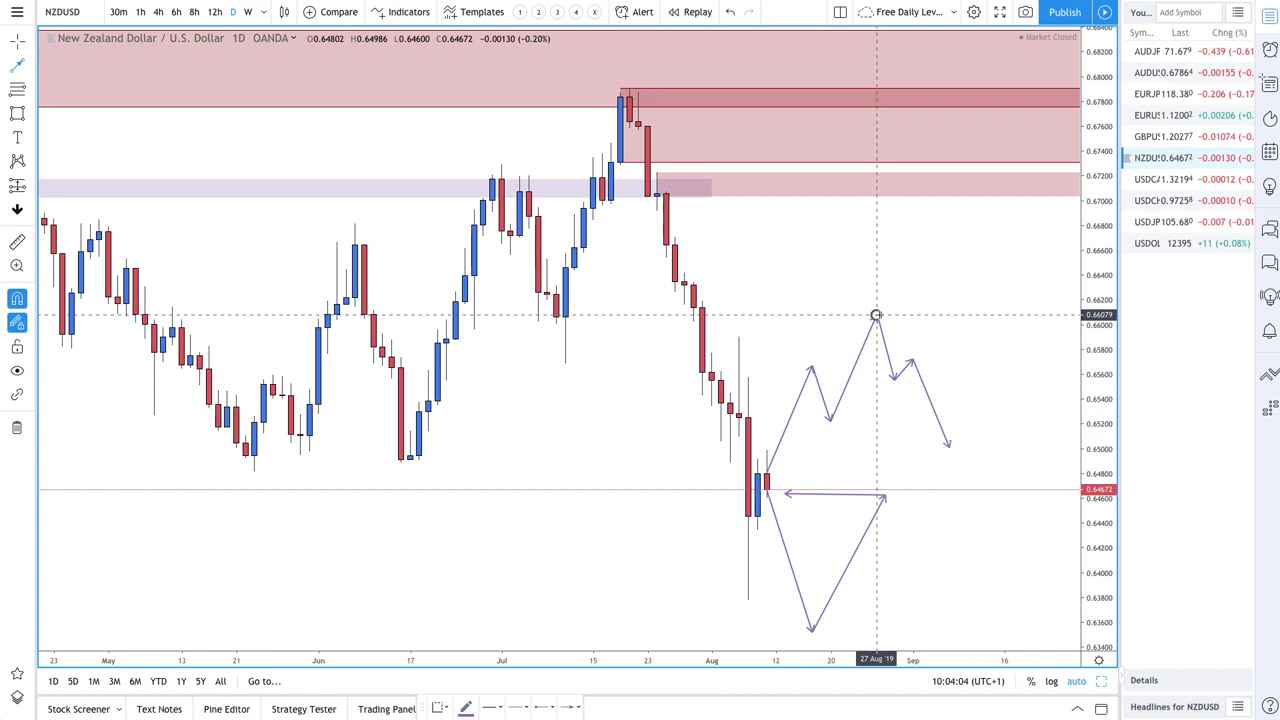
double_click(984, 313)
left_click(950, 445)
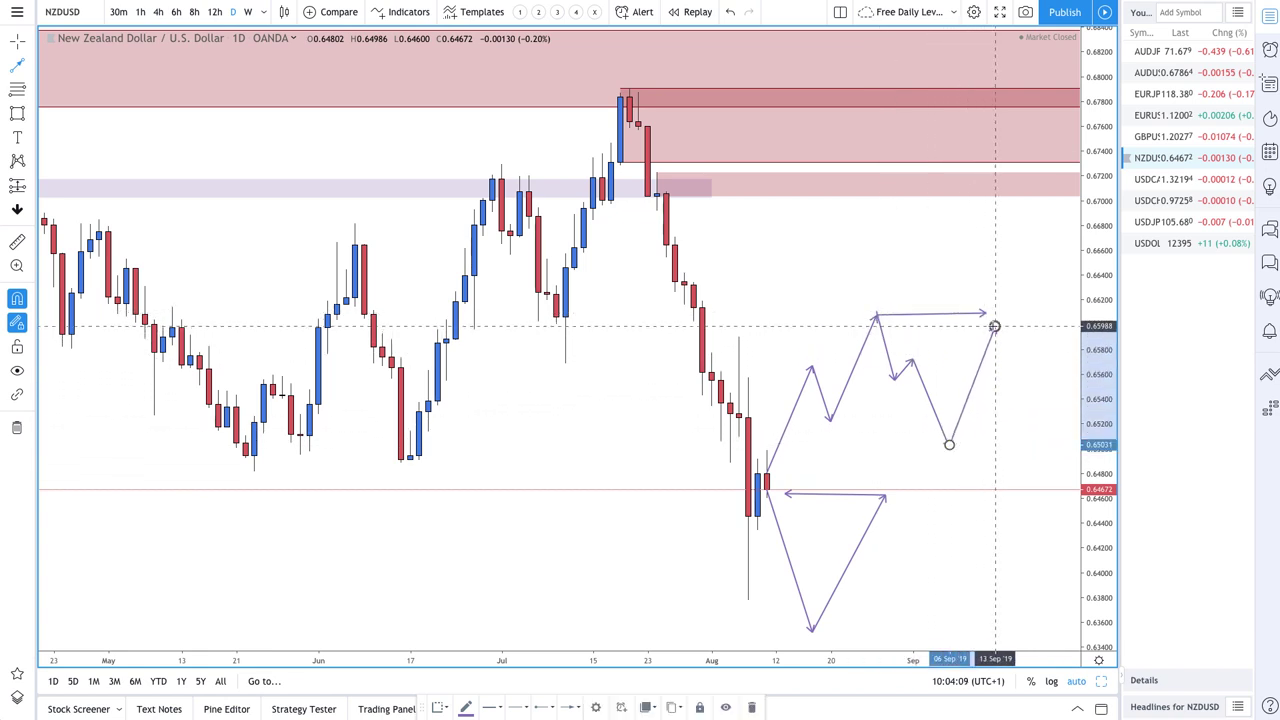
left_click(994, 326)
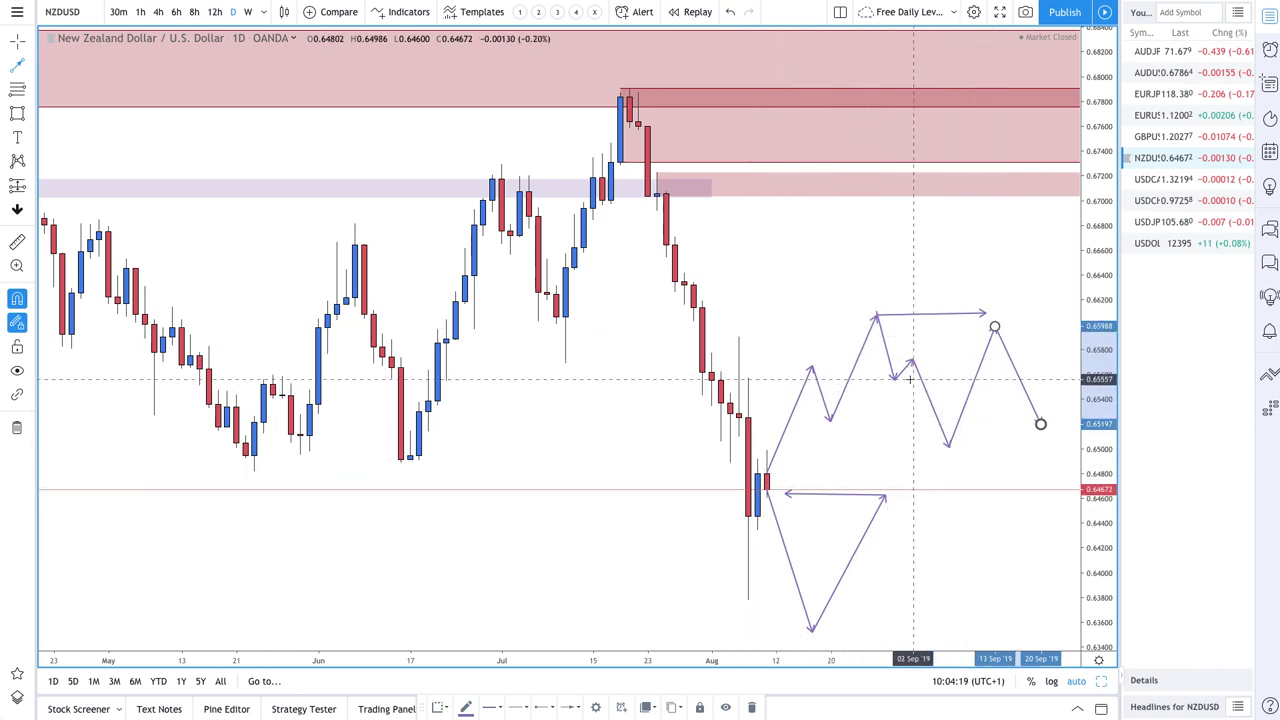
Remove all the projected price arrows from the NZDUSD daily chart
left_click(729, 12)
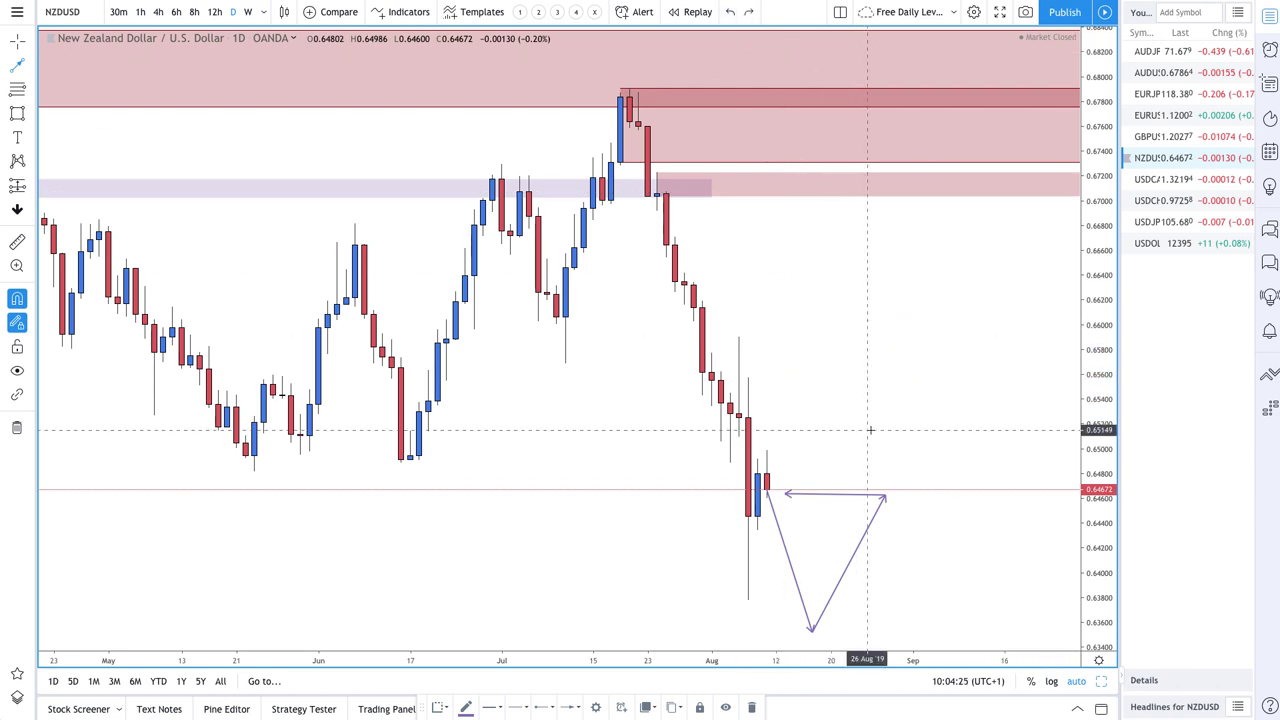
key("Escape")
key("ctrl+z")
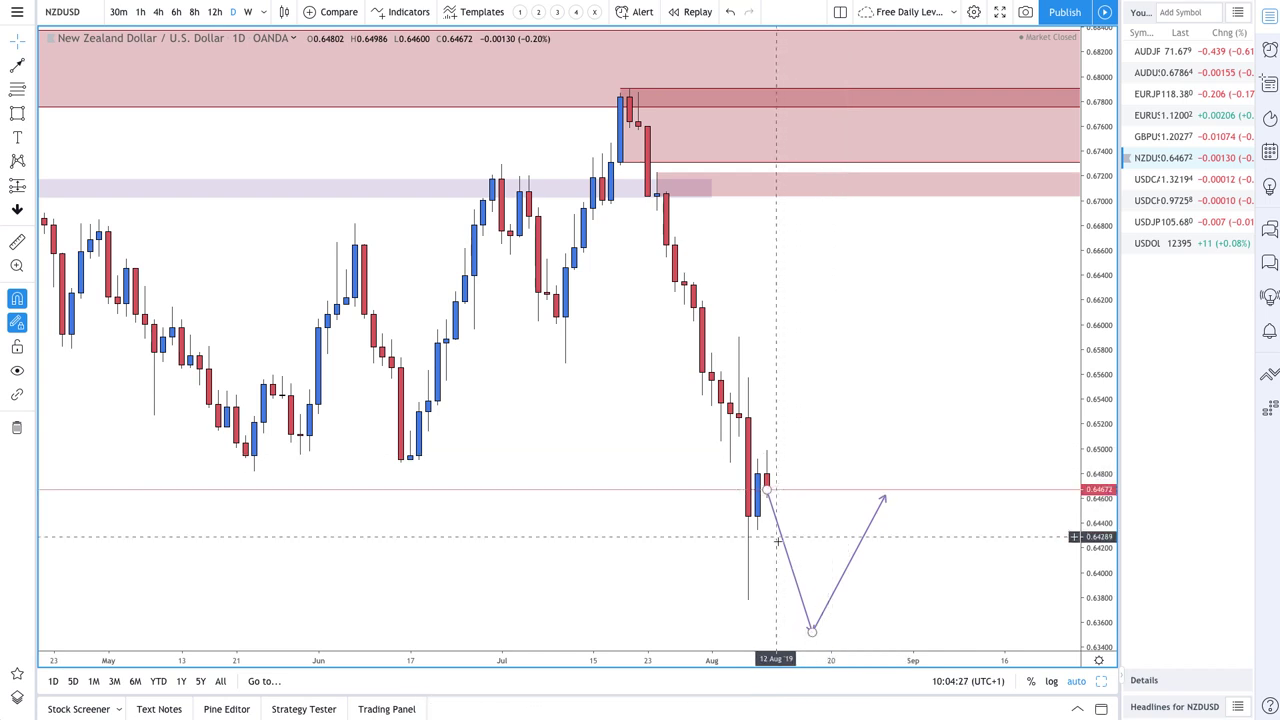
key("ctrl+z")
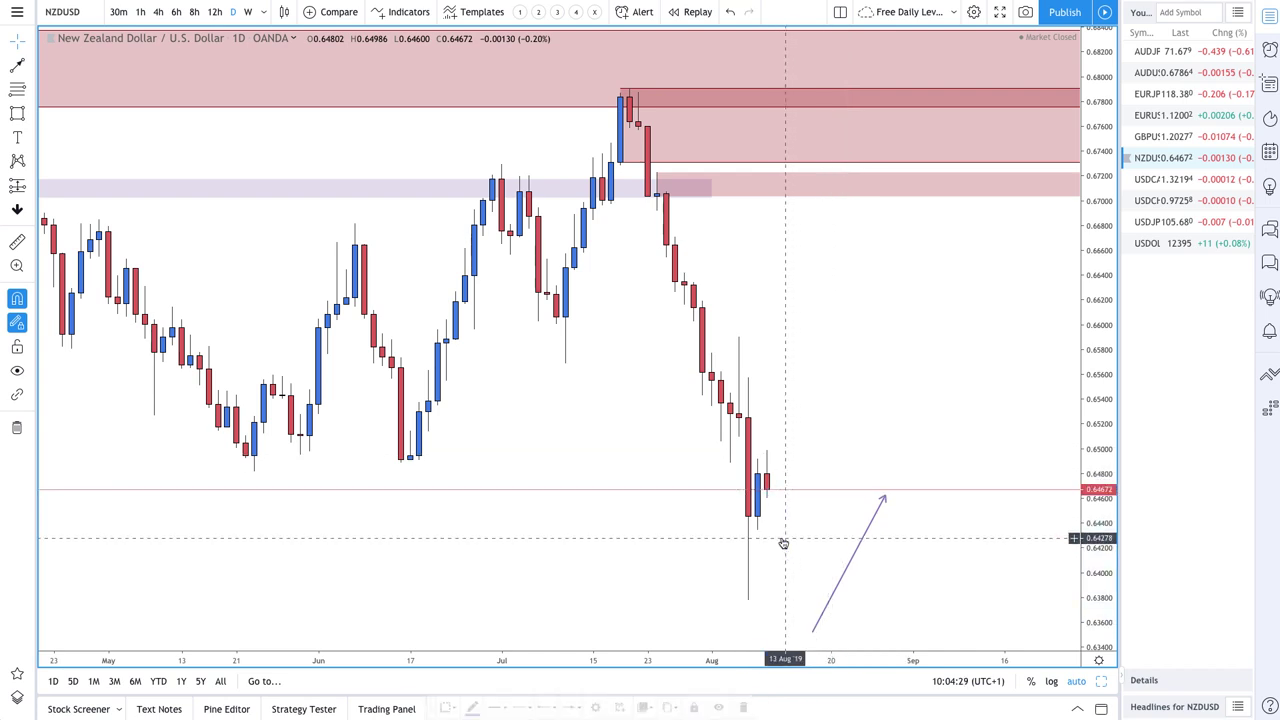
key("ctrl+z")
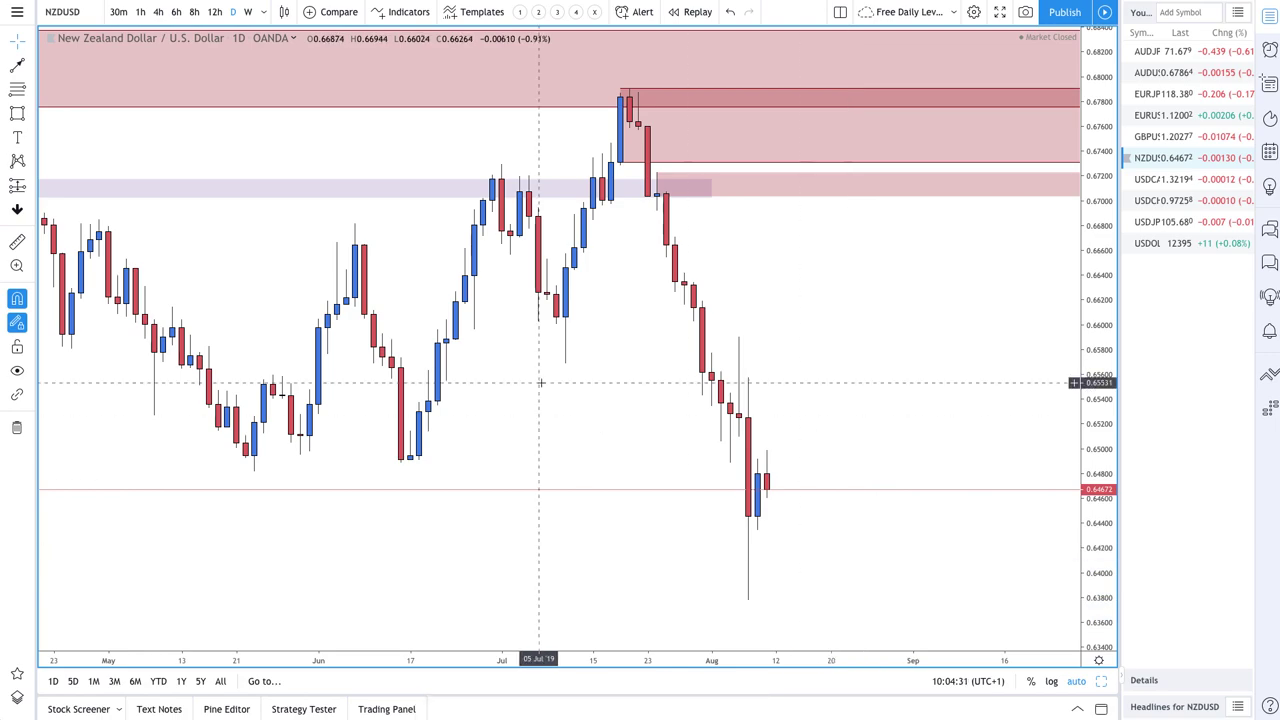
Examine the NZDUSD daily price history back to 2015 and the zones around the current price
scroll(541, 382, "down", 5)
scroll(541, 382, "down", 3)
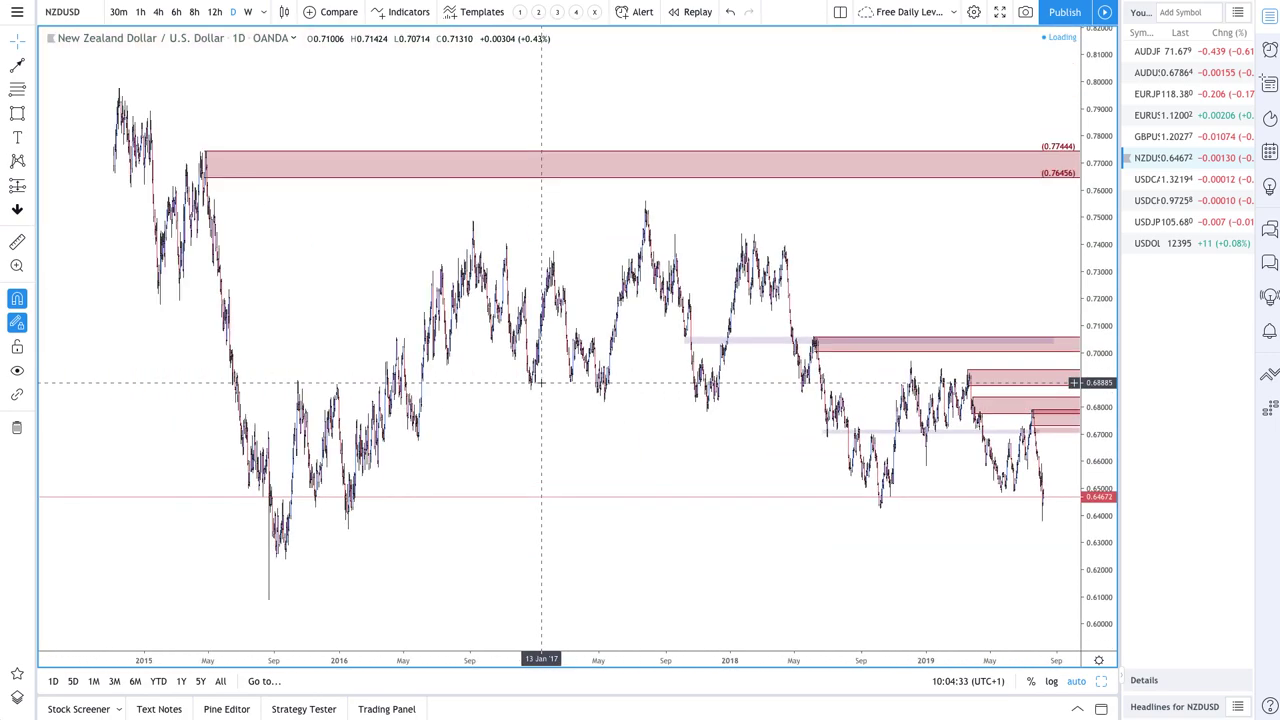
scroll(541, 382, "up", 3)
scroll(541, 382, "up", 4)
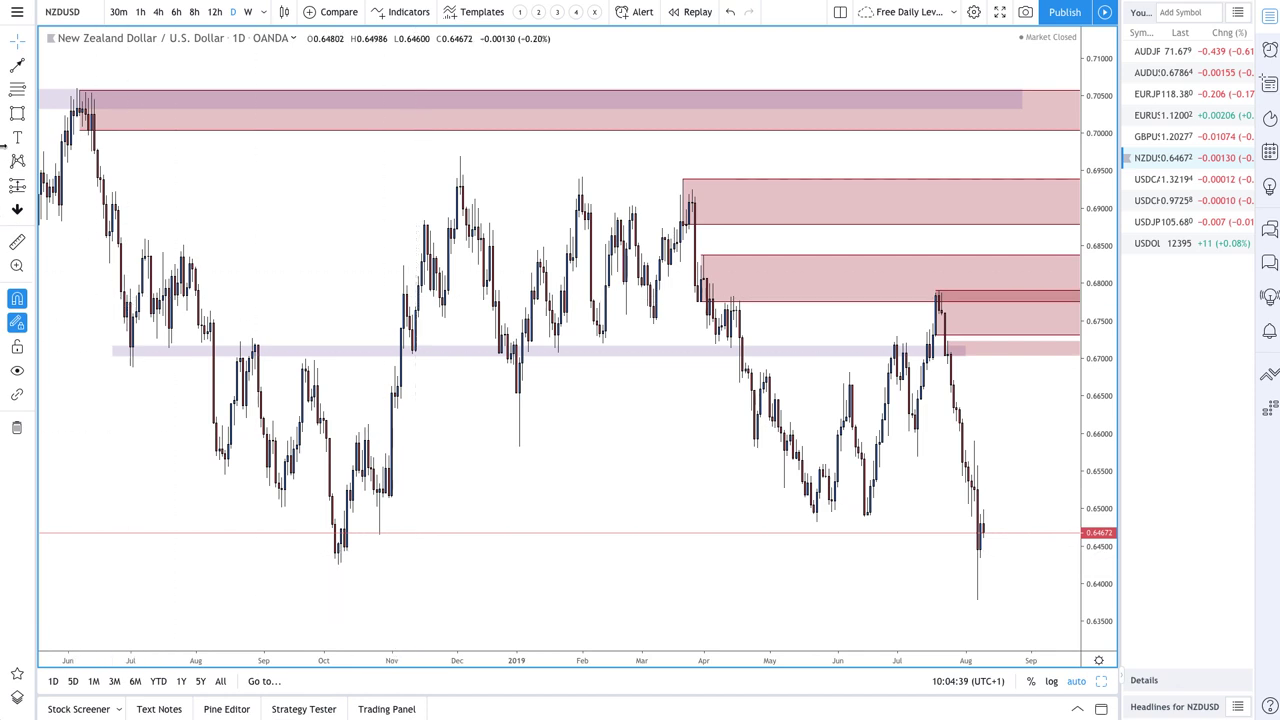
Draw NZDUSD demand zones from 0.64728 to 0.64244 at the October 2018 low and 0.64519 to 0.63476 at the January 2016 low
left_click(17, 89)
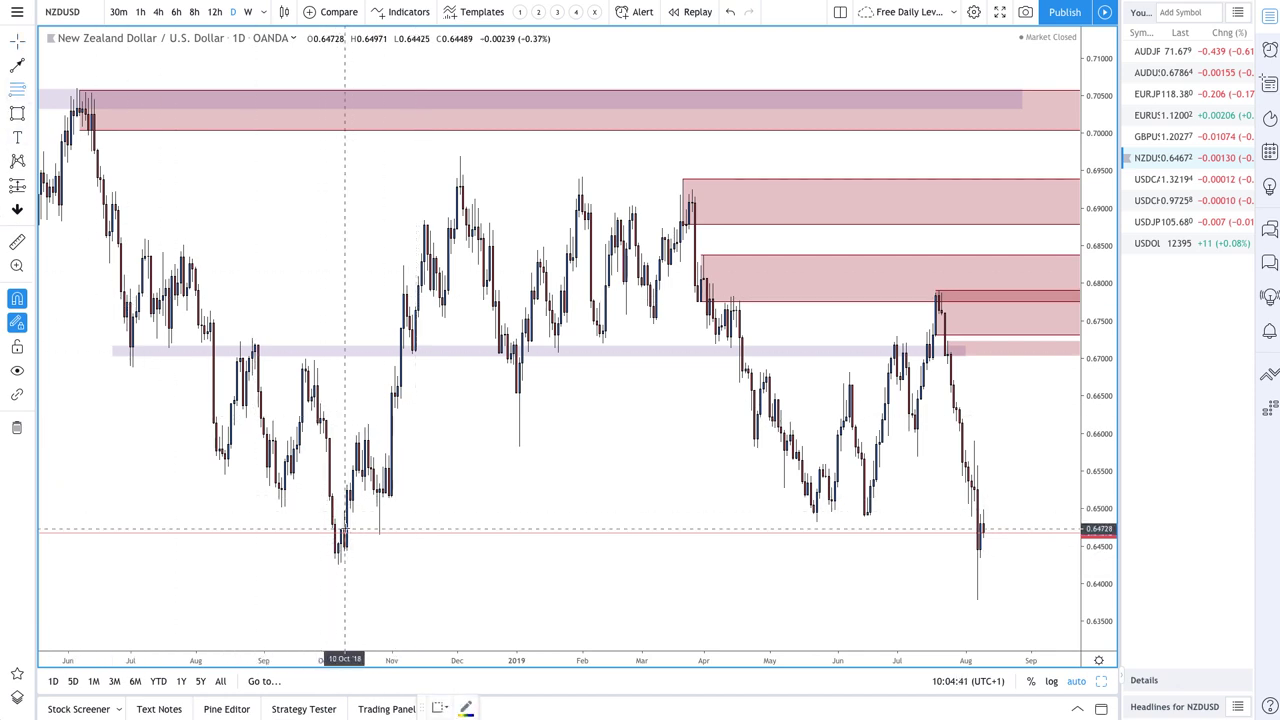
left_click_drag(344, 529, 340, 565)
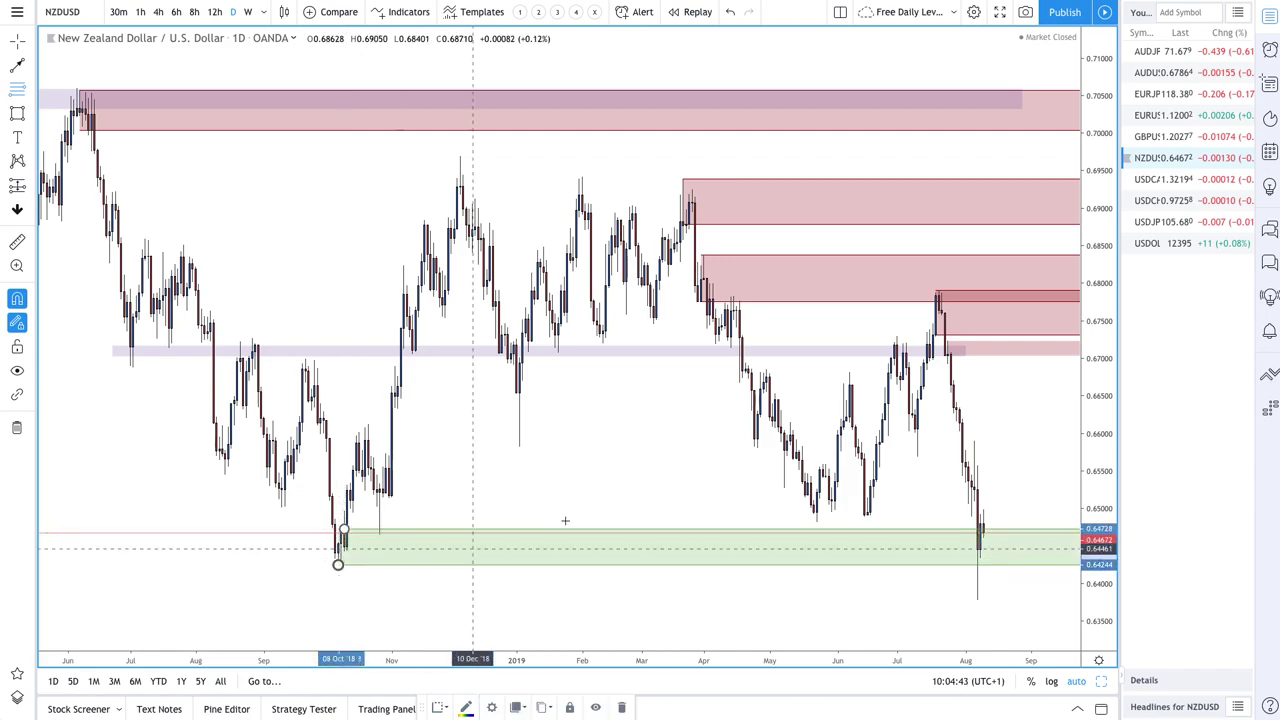
scroll(517, 558, "down", 4)
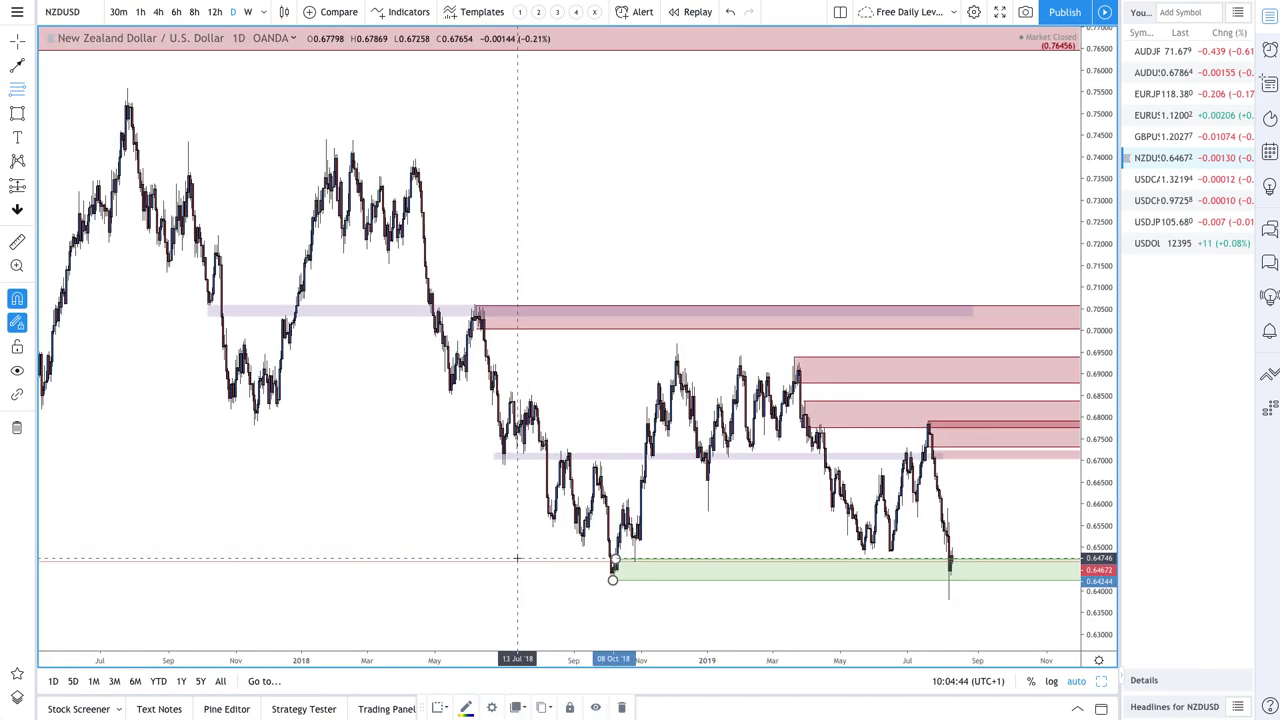
scroll(517, 558, "left", 10)
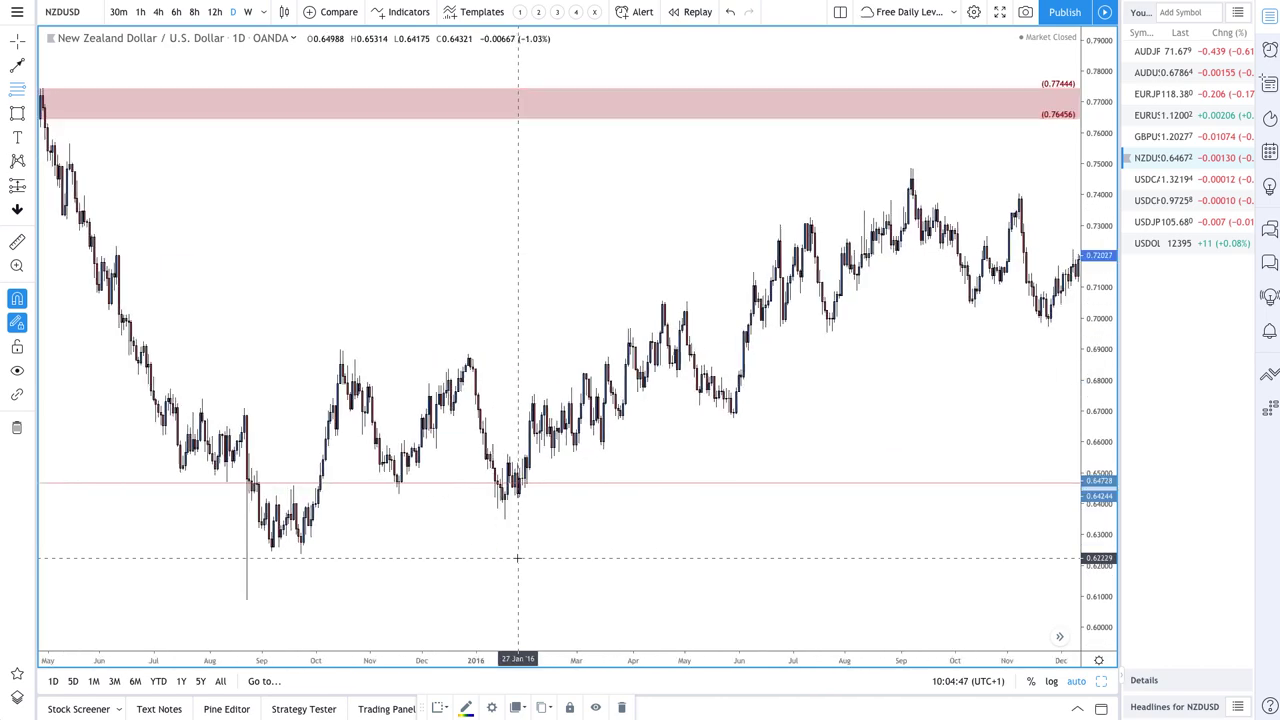
scroll(517, 558, "up", 1)
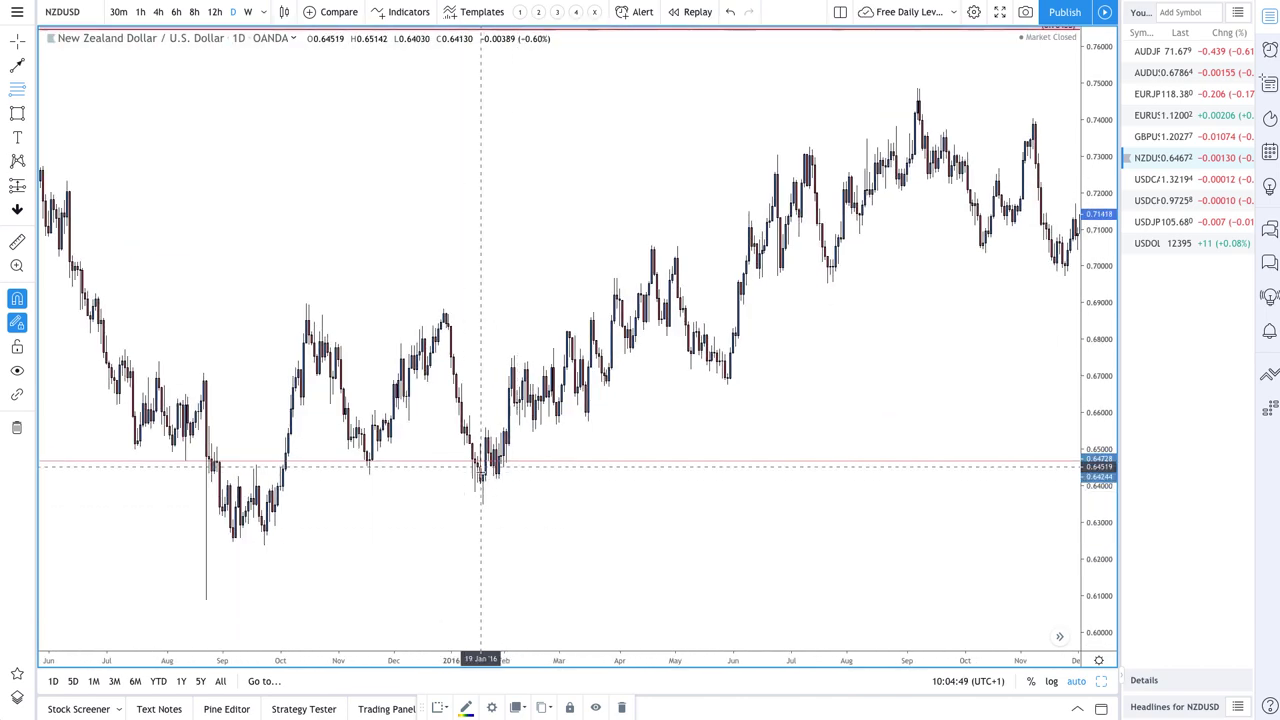
left_click_drag(481, 465, 483, 507)
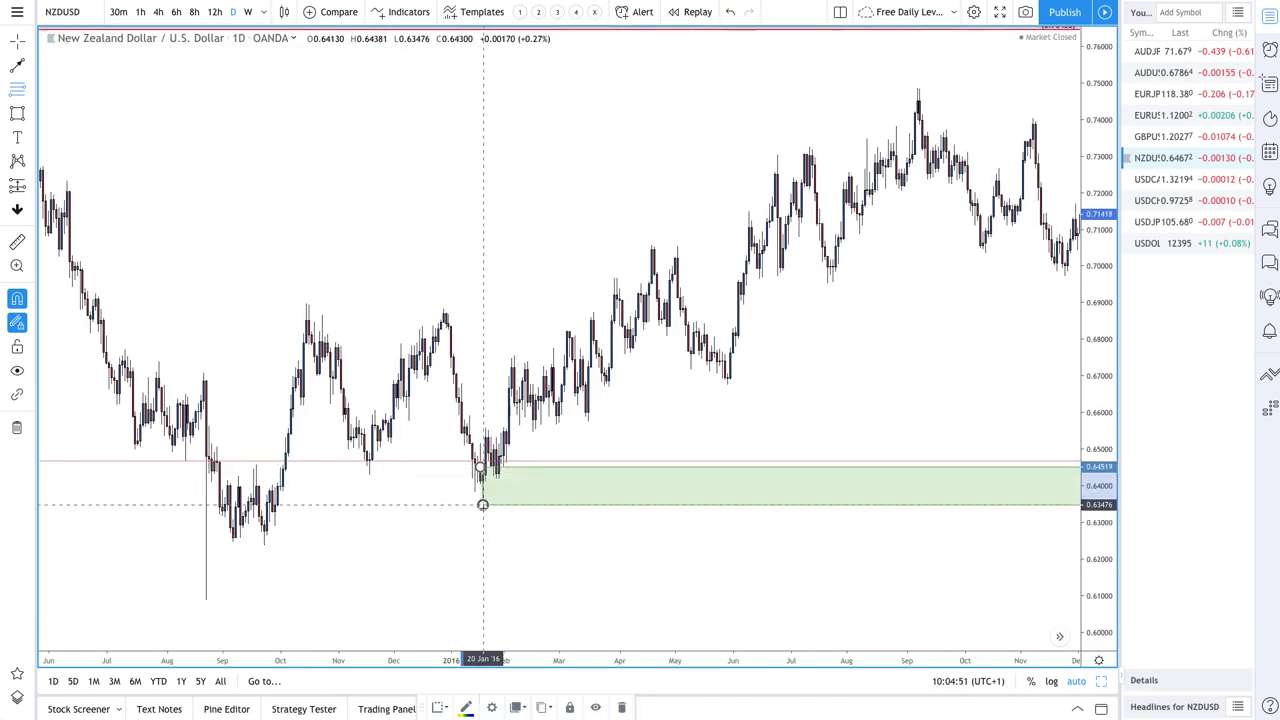
Examine the August 2019 daily candles against the two new NZDUSD demand zones
scroll(657, 464, "down", 5)
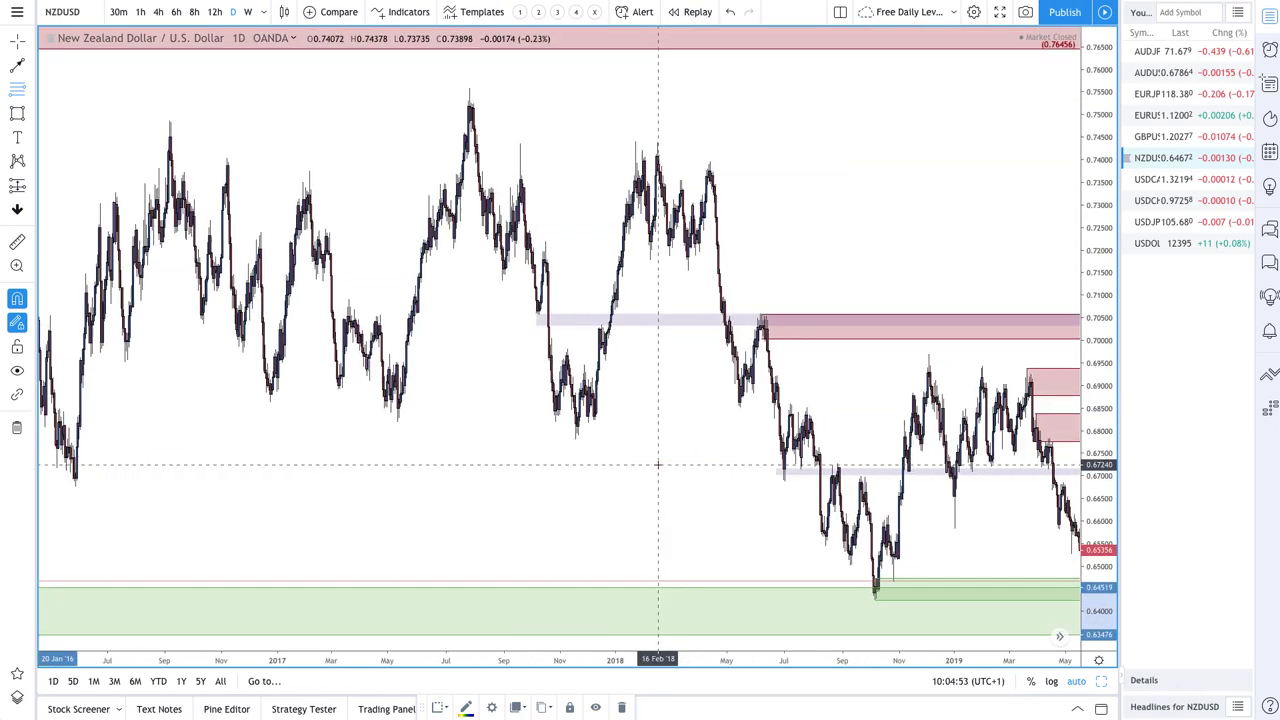
scroll(657, 464, "down", 4)
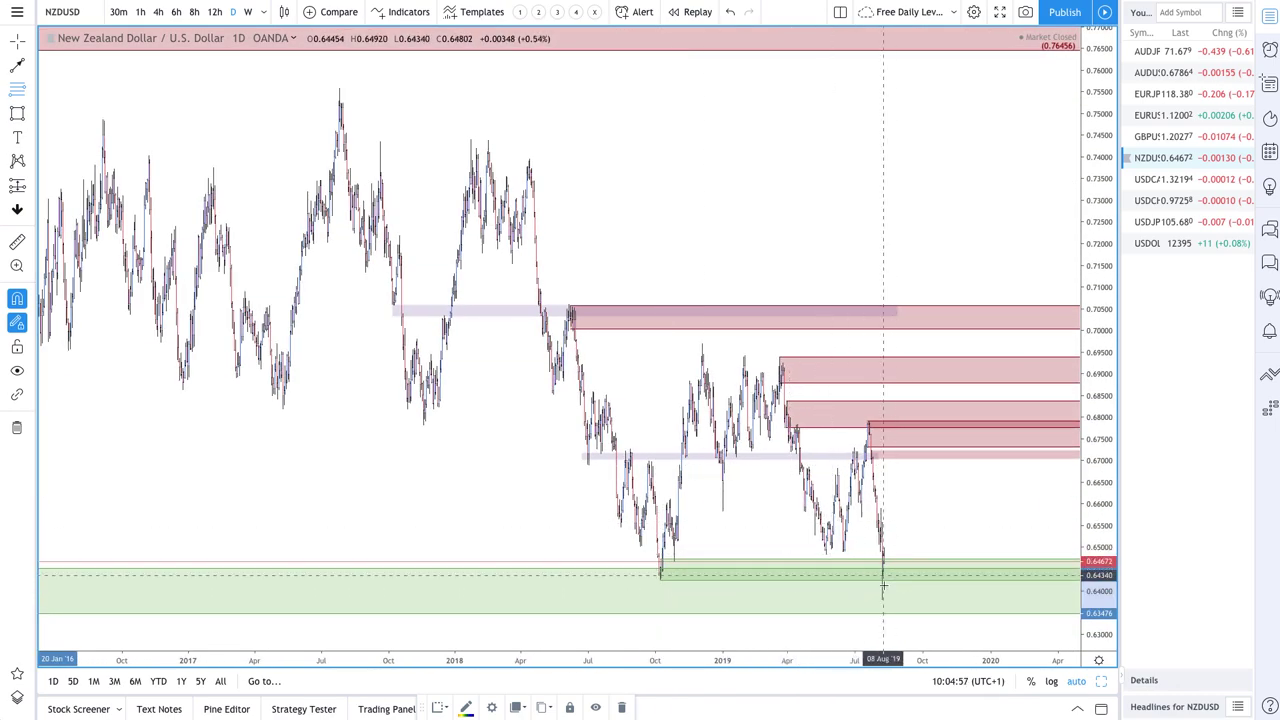
scroll(883, 590, "up", 4)
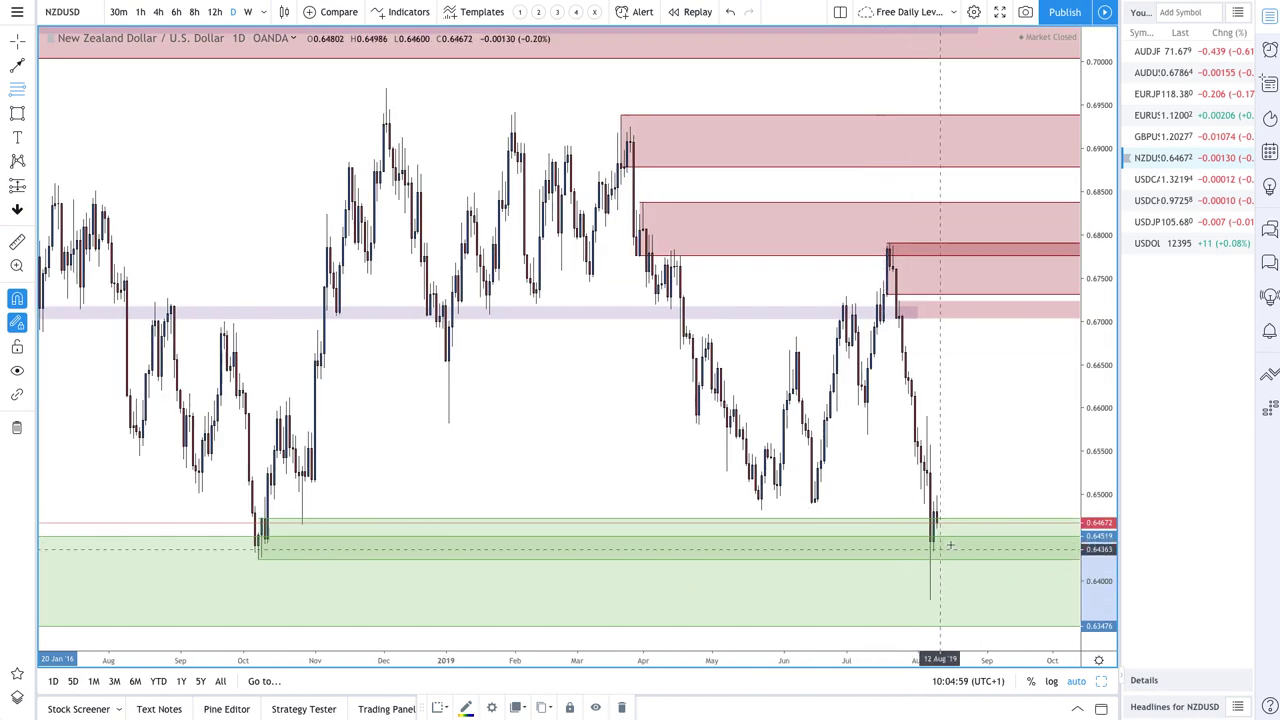
scroll(917, 468, "up", 4)
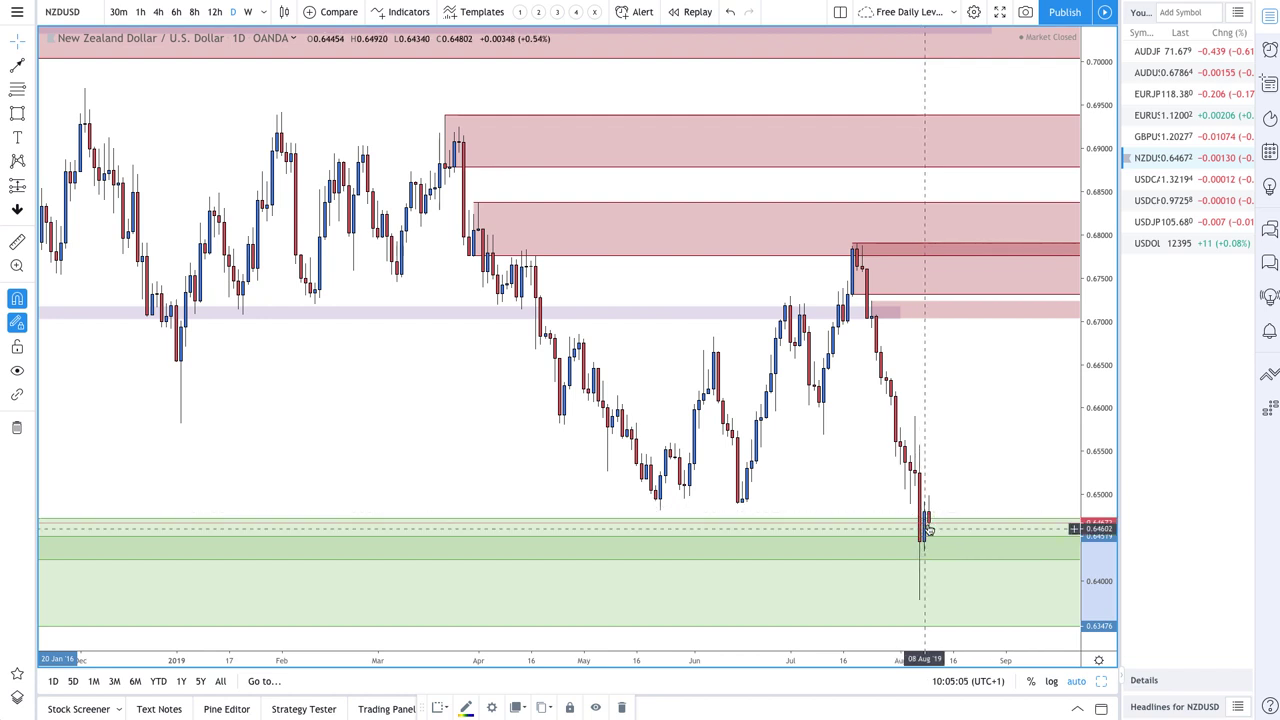
scroll(928, 570, "up", 2)
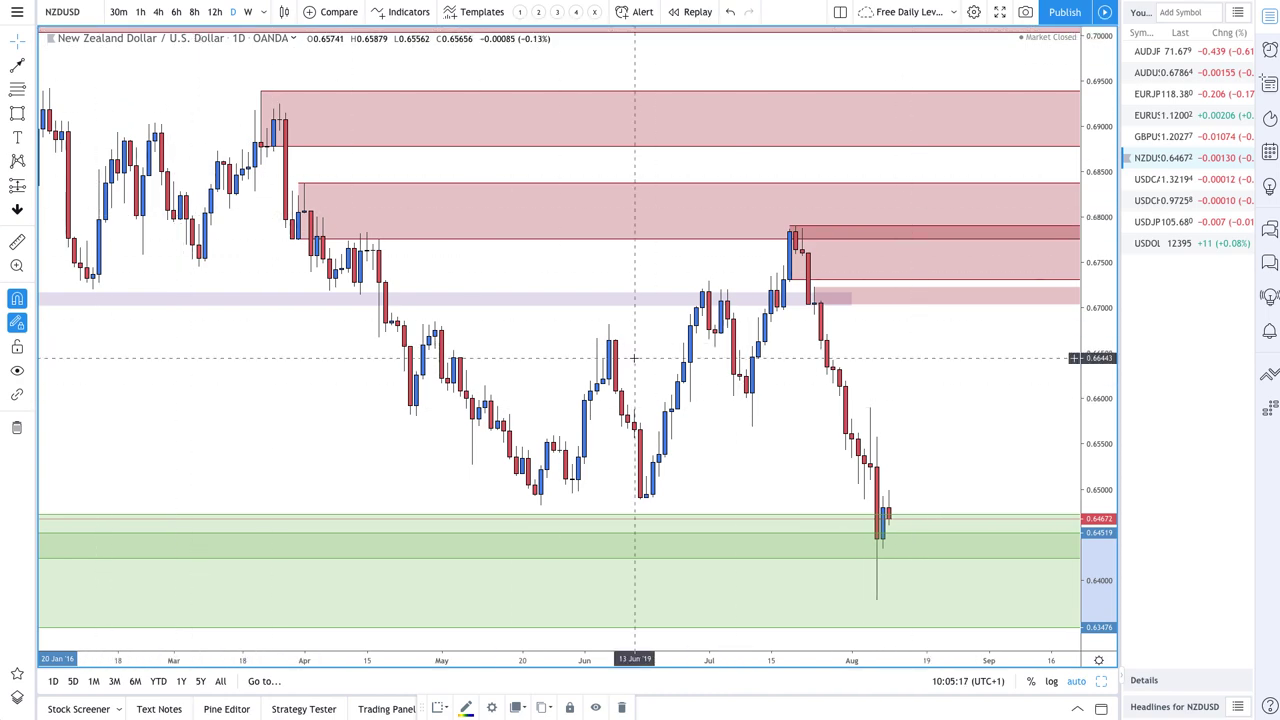
scroll(634, 357, "up", 6)
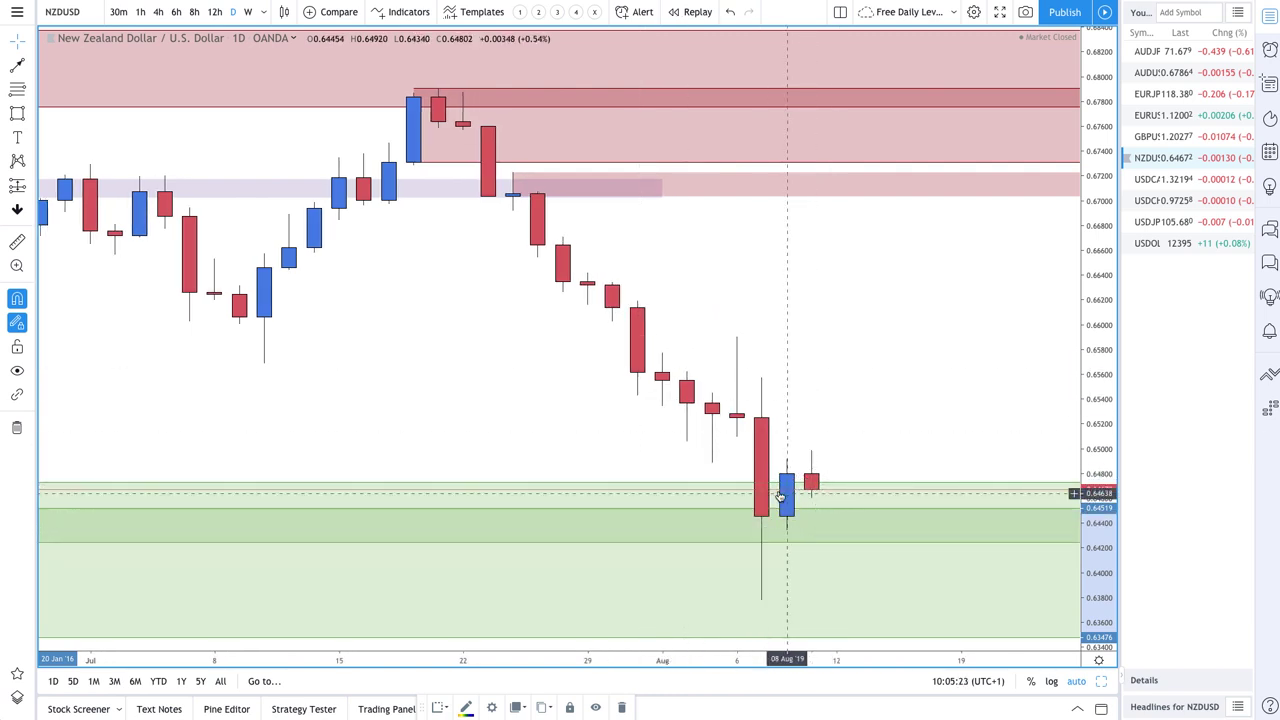
On the NZDUSD 4-hour chart, draw projected arrows from 0.64612 down to about 0.64005 and up to about 0.64864
left_click(158, 11)
scroll(472, 255, "down", 3)
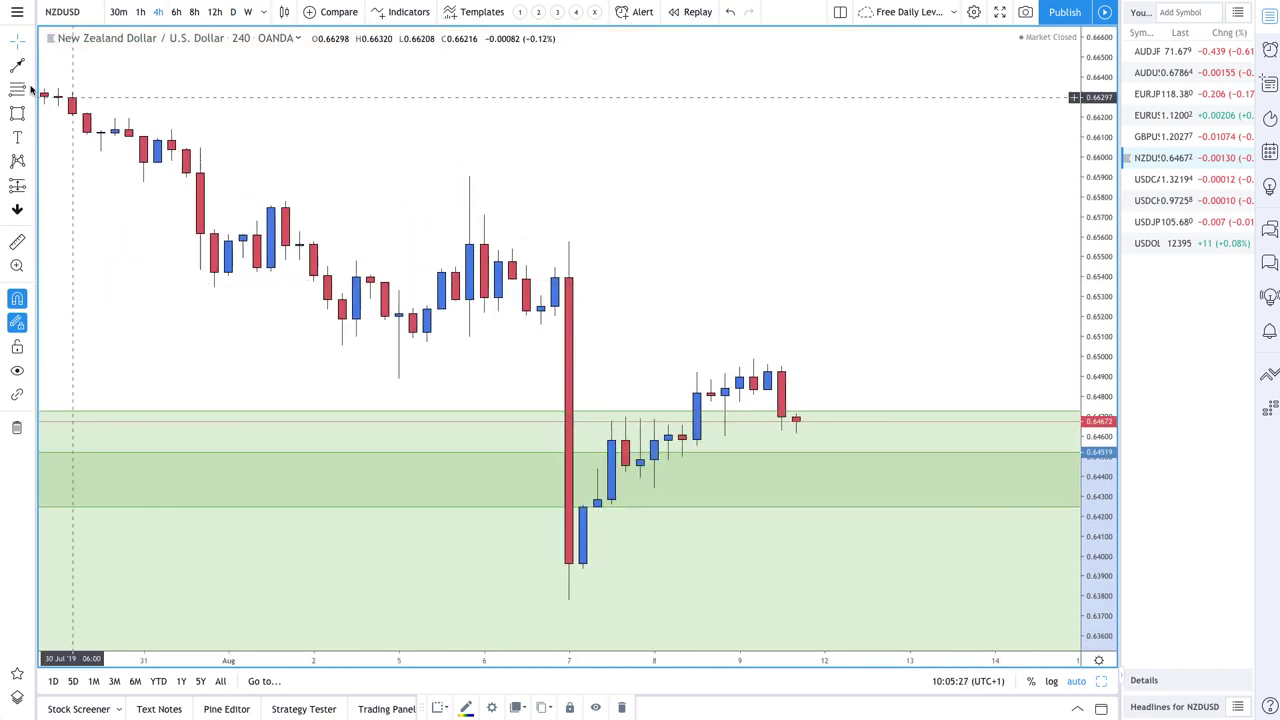
left_click(16, 66)
left_click(796, 434)
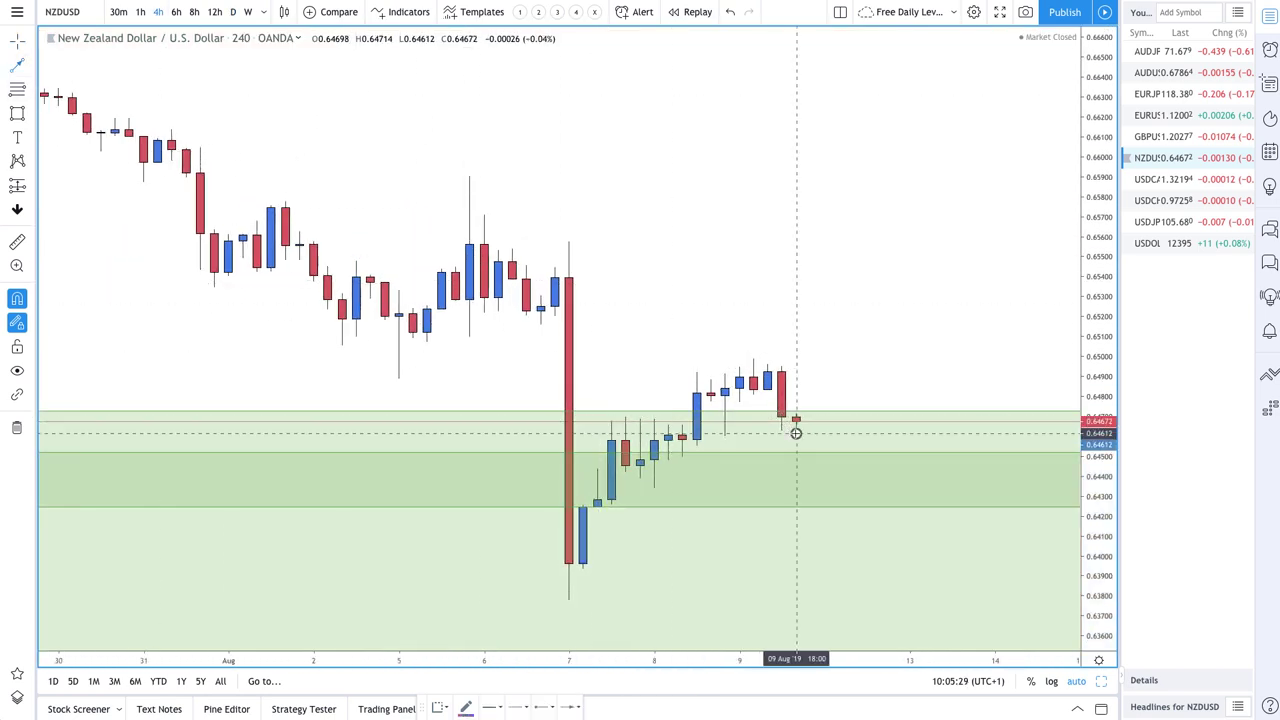
left_click(853, 549)
double_click(938, 384)
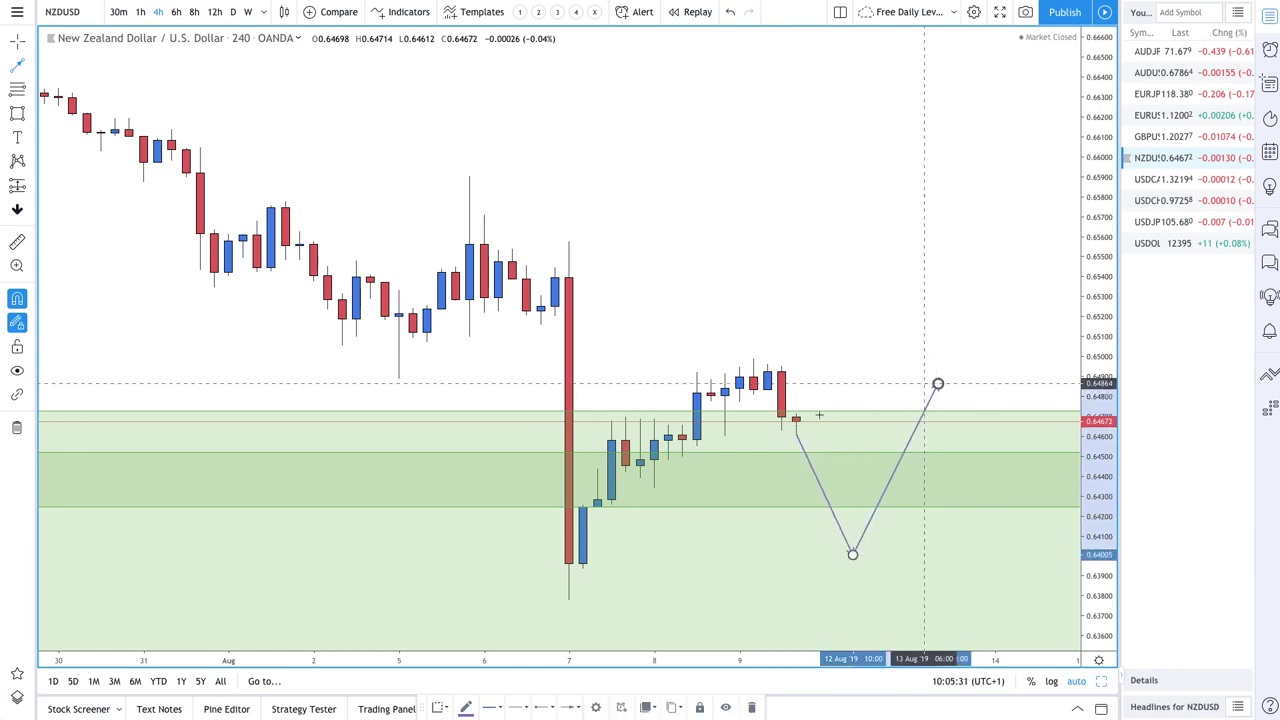
Undo the projected arrows and return NZDUSD to the daily timeframe
left_click(729, 12)
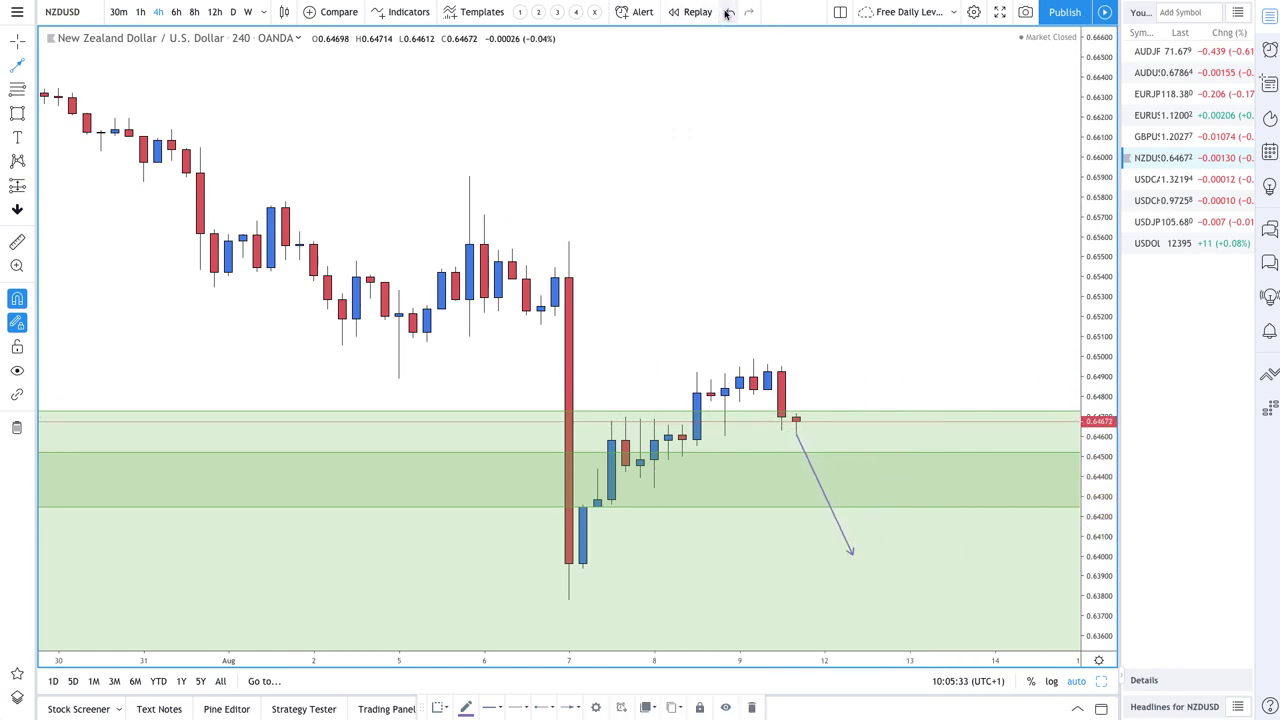
left_click(233, 12)
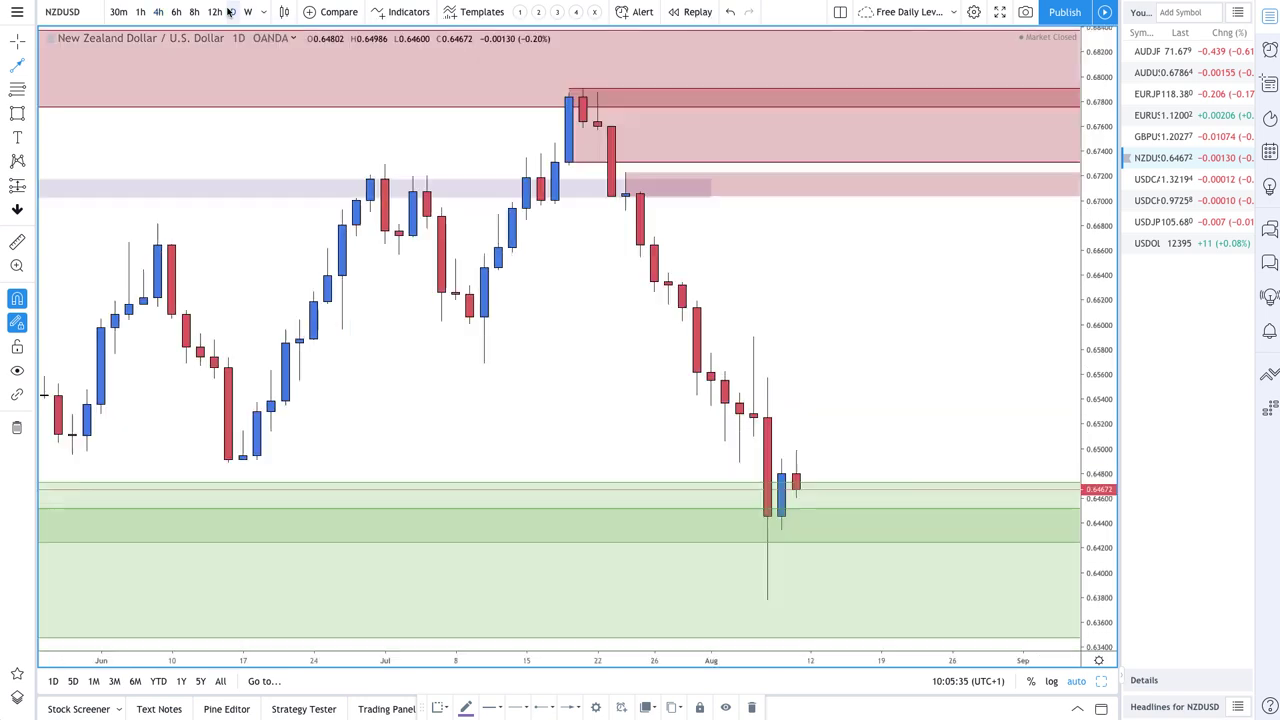
scroll(630, 289, "down", 5)
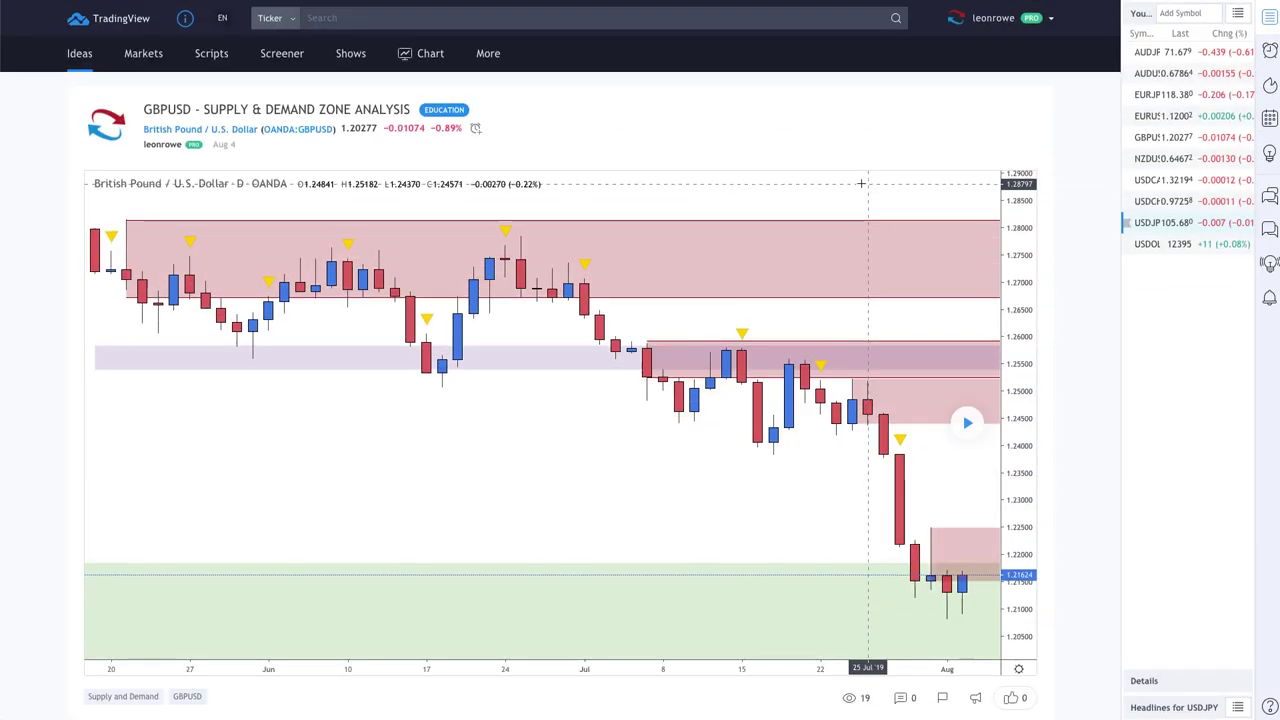
Load the new bars on the published GBPUSD supply and demand zone analysis to review how price developed
scroll(966, 388, "down", 1)
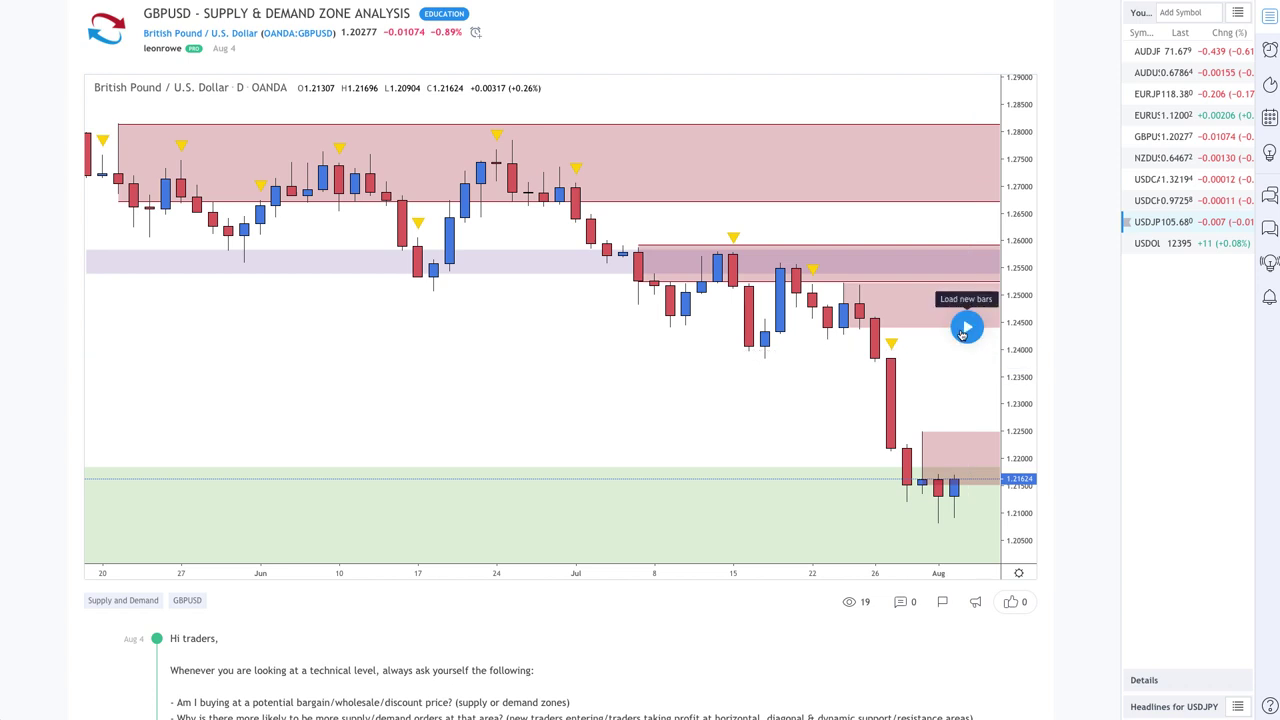
left_click(966, 328)
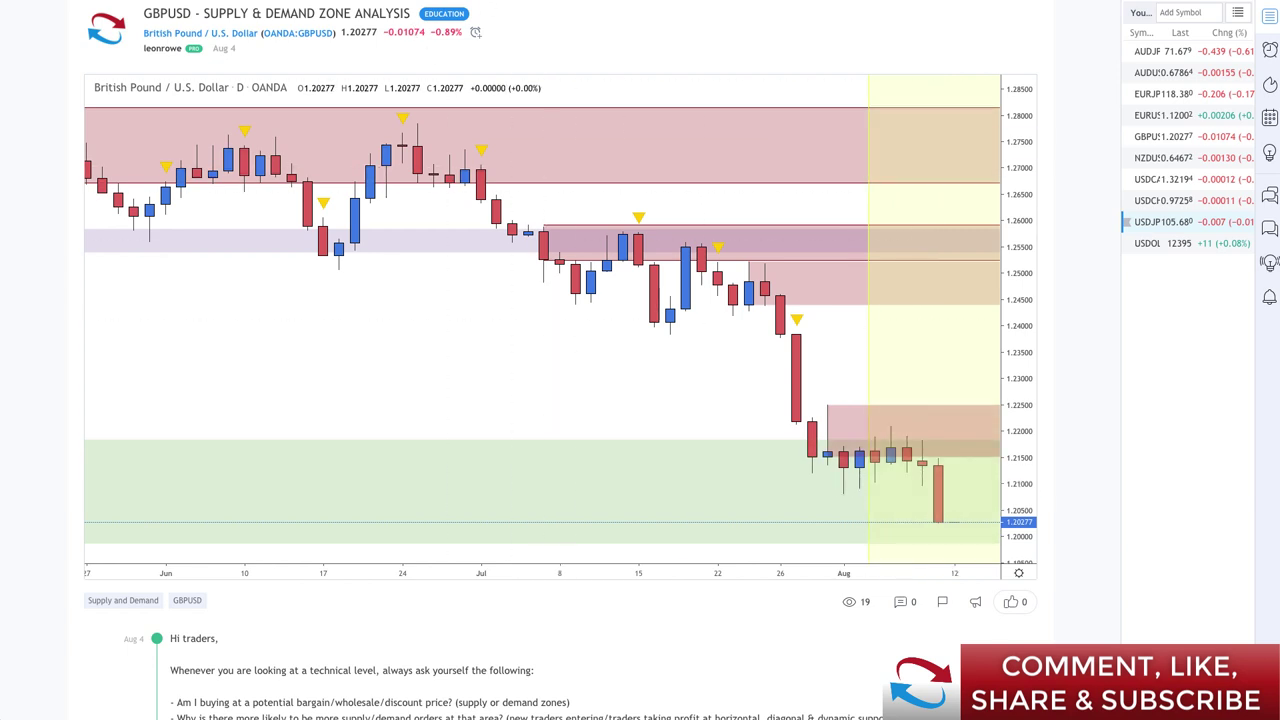
key("Escape")
Open the GBPUSD daily chart and examine the price history around its demand zone
left_click(1165, 136)
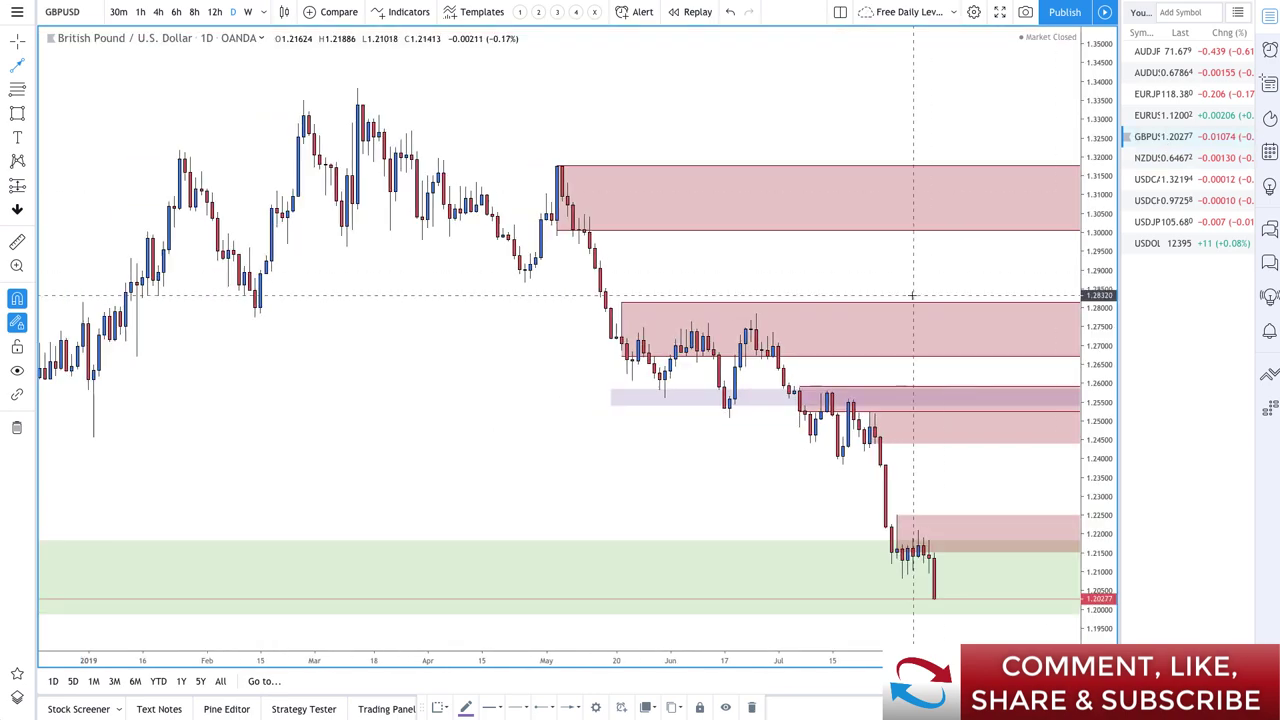
scroll(912, 295, "down", 5)
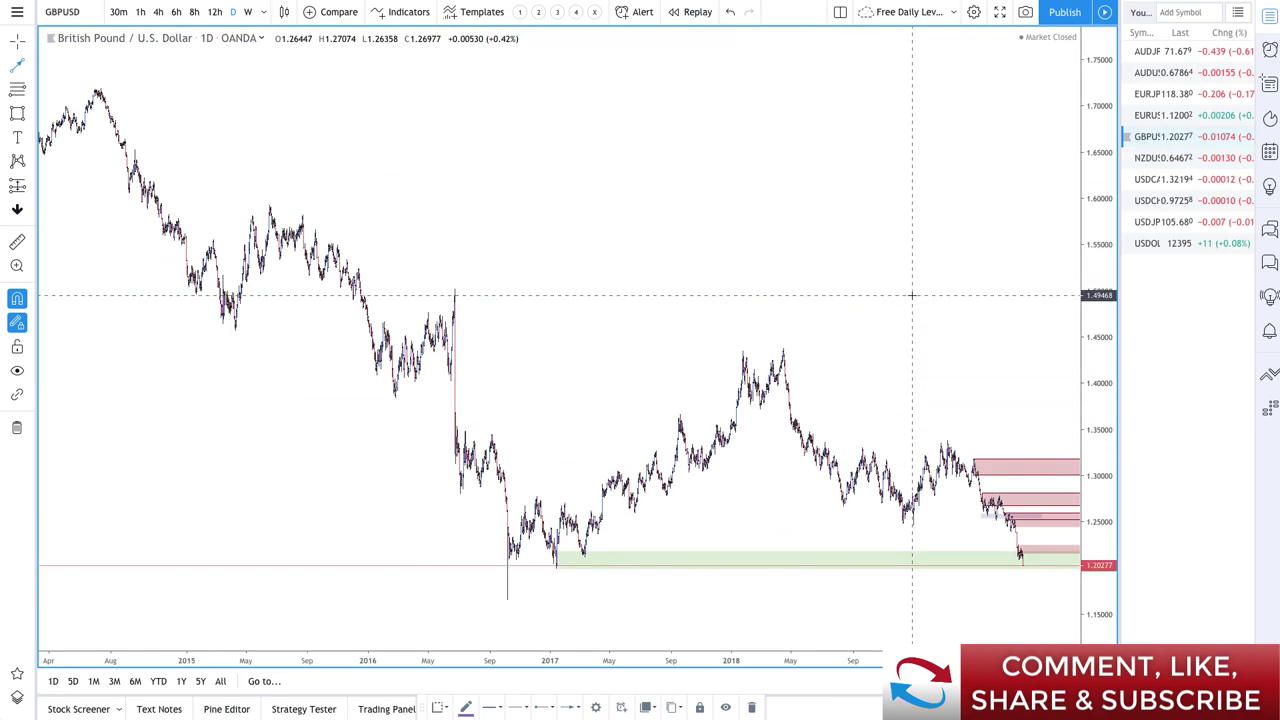
scroll(912, 295, "up", 4)
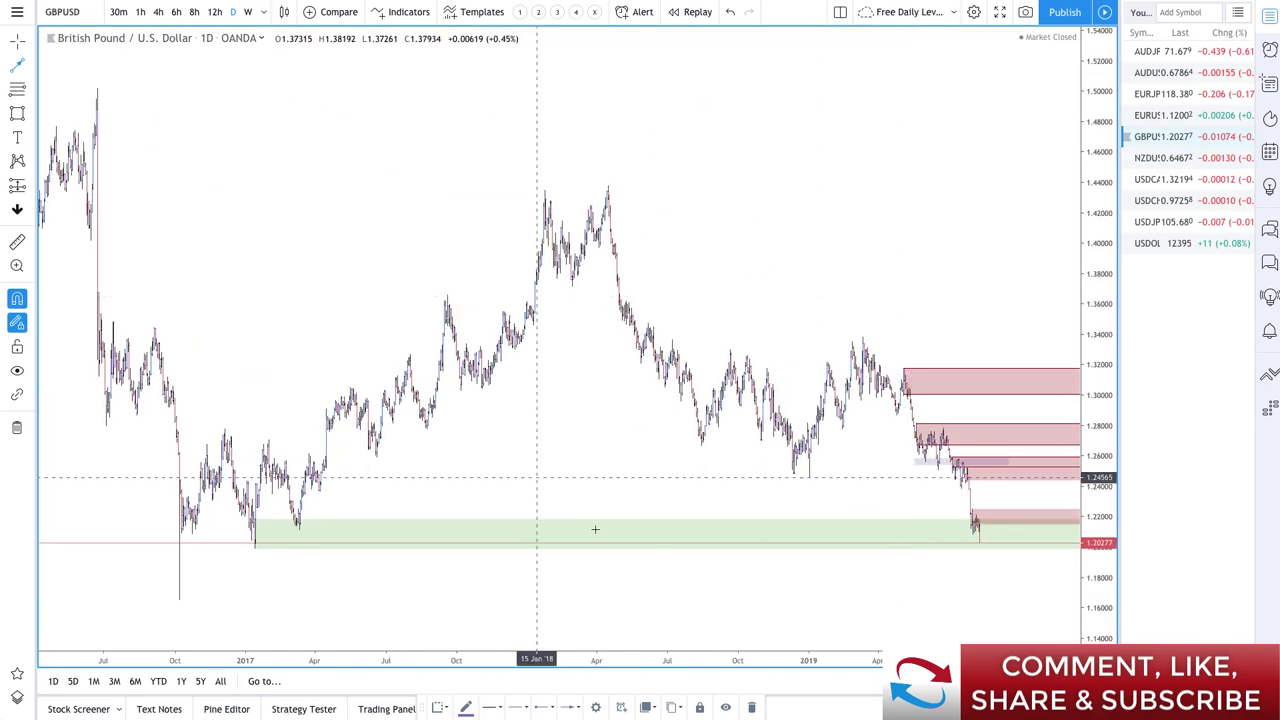
scroll(632, 553, "up", 8)
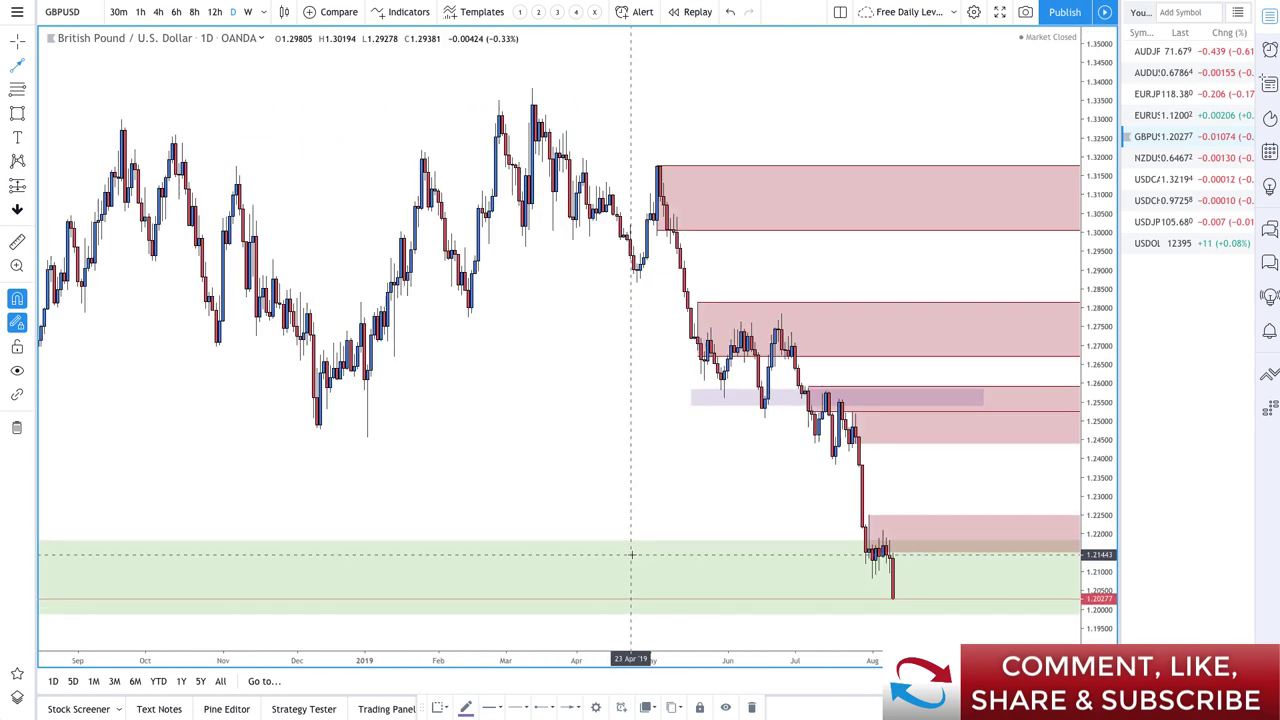
scroll(650, 560, "up", 2)
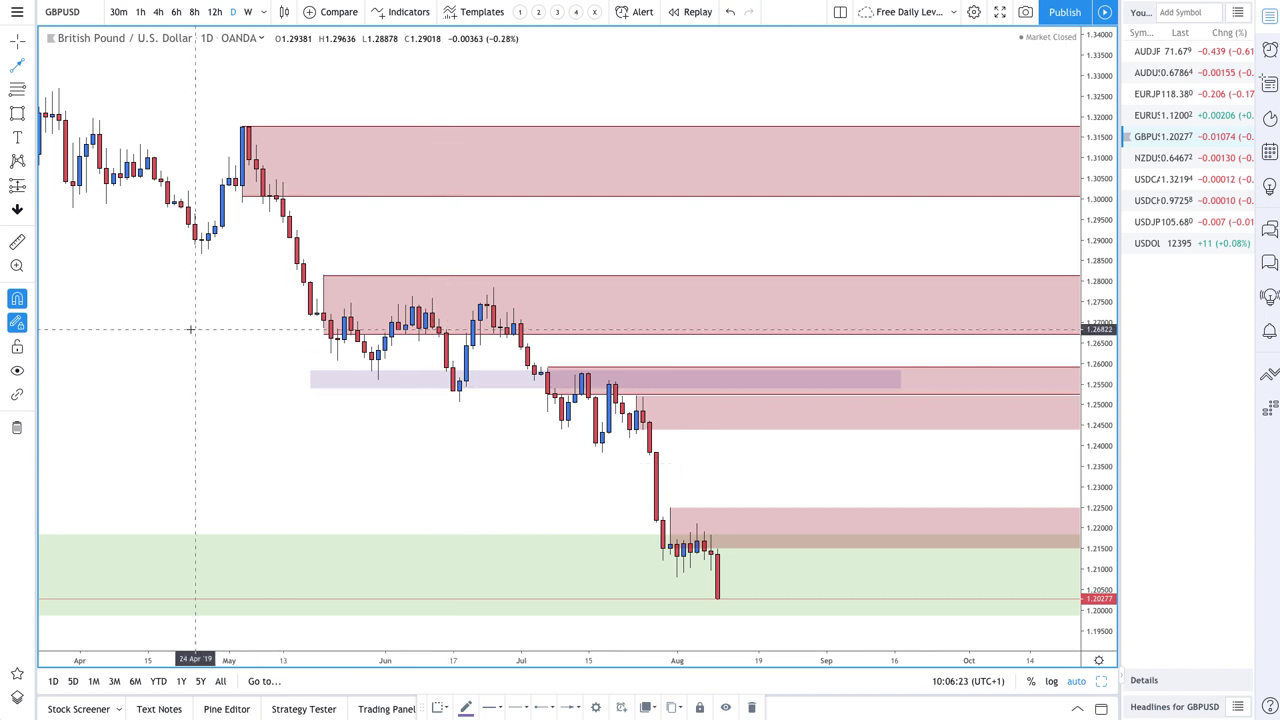
Draw arrows from the 9 August low at 1.20241 up to 1.22202 on 19 August, then down to 1.20629 on 28 August
left_click(15, 66)
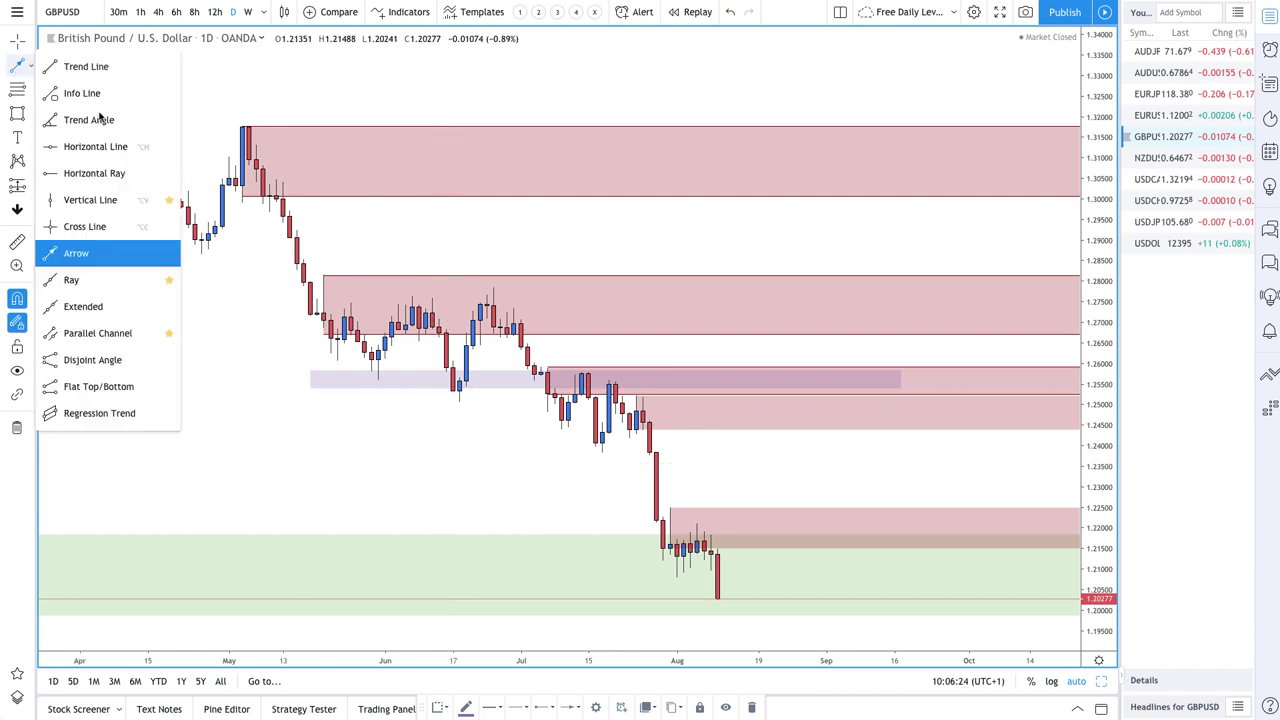
left_click(717, 600)
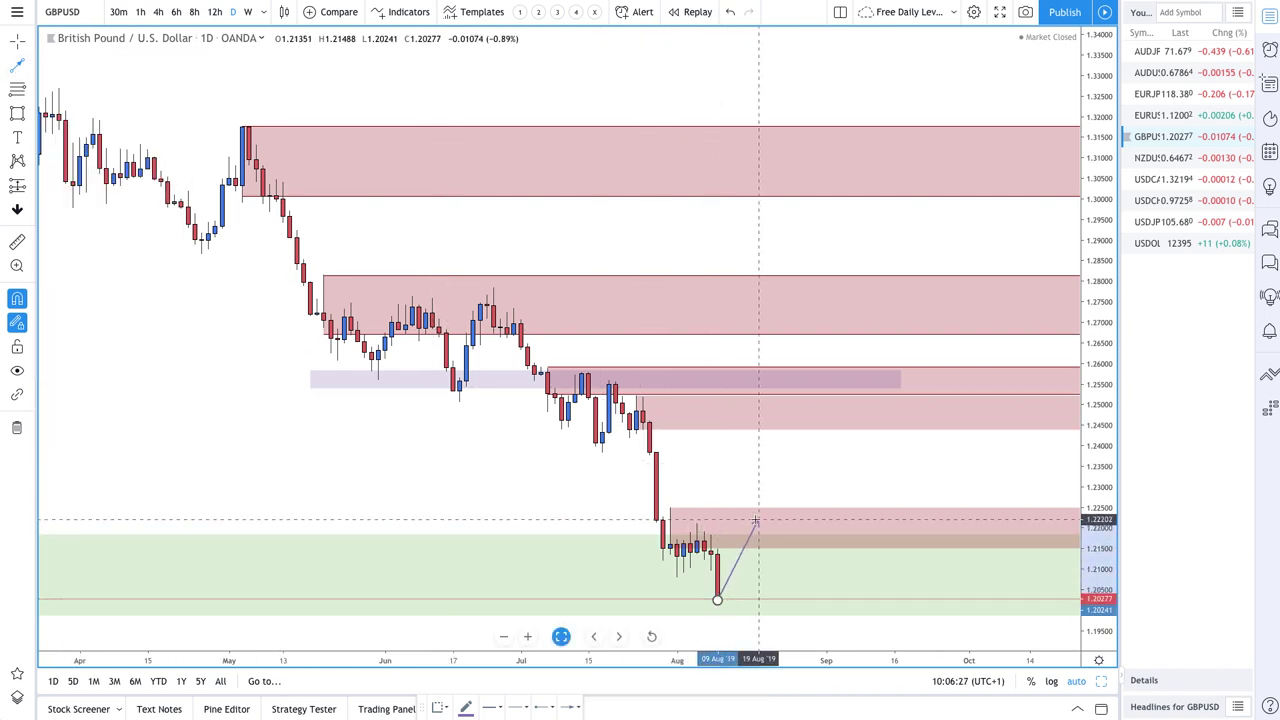
left_click(755, 520)
left_click(806, 583)
Extend the GBPUSD demand zone down to the 7 October 2016 low at 1.16496 and lower its upper edge to 1.19872
scroll(738, 562, "down", 2)
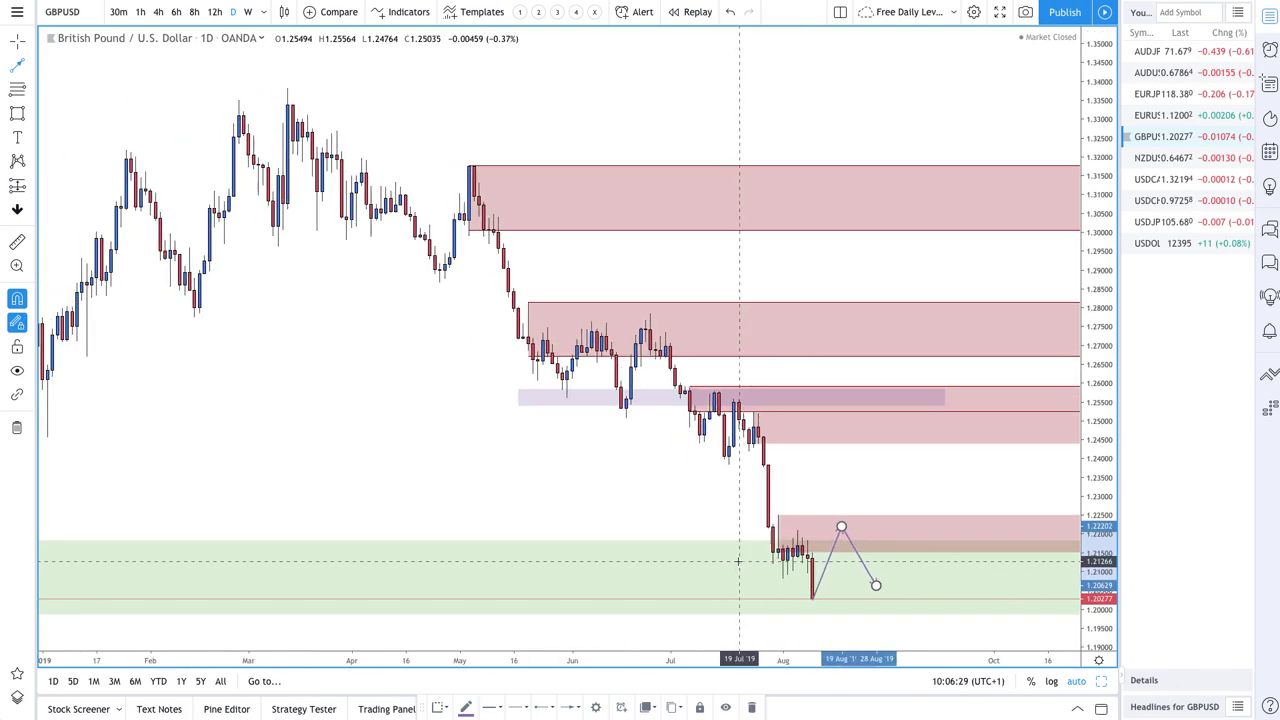
scroll(738, 562, "down", 8)
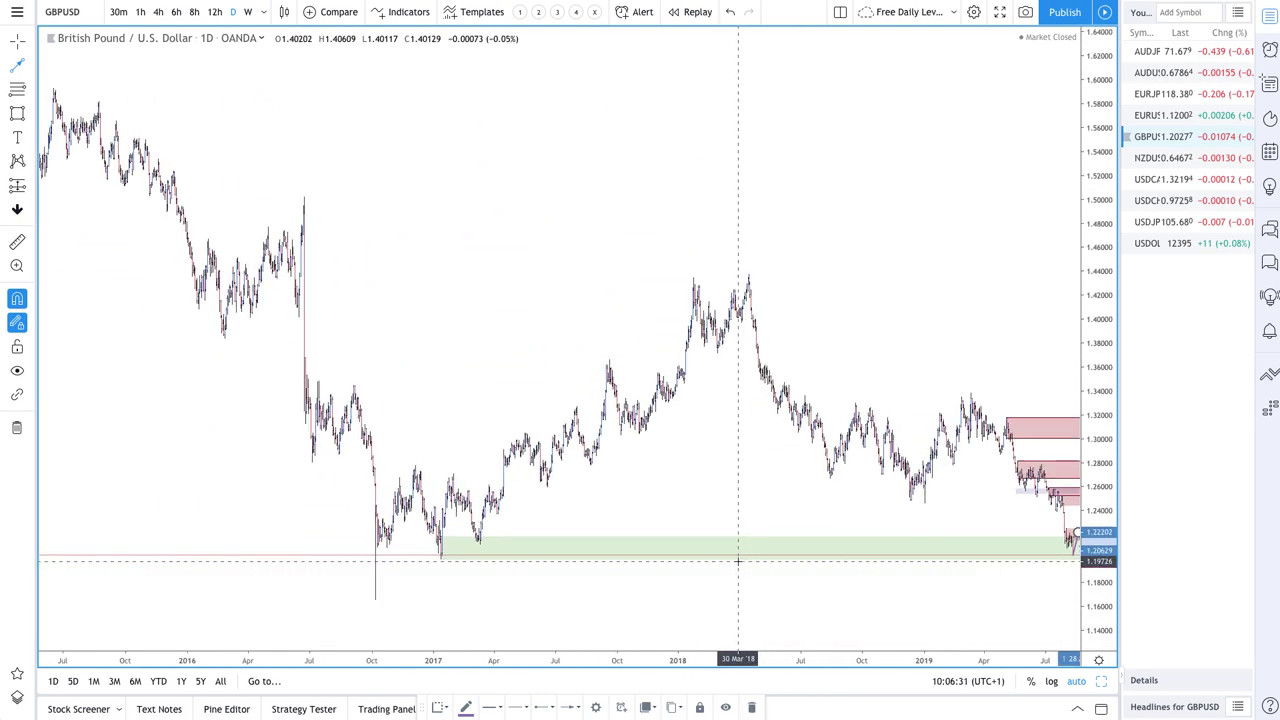
scroll(738, 562, "up", 8)
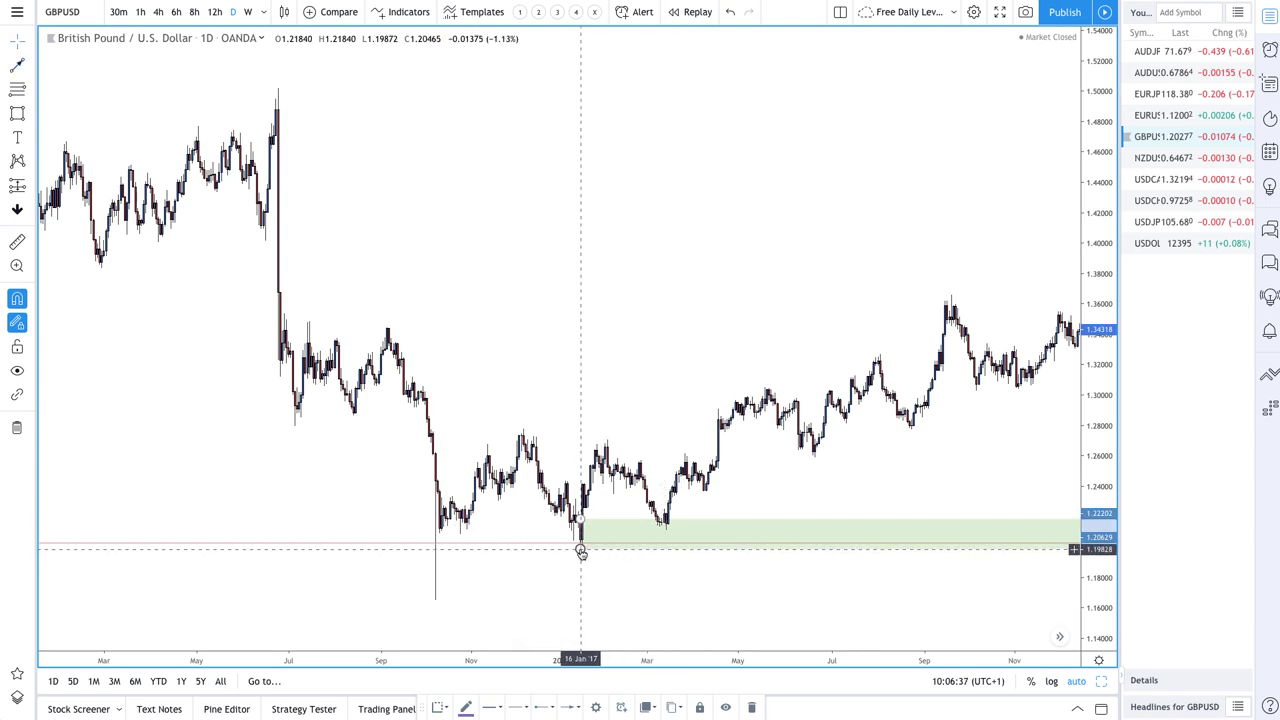
left_click_drag(580, 551, 435, 600)
left_click_drag(581, 520, 580, 546)
Raise the GBPUSD demand zone's upper edge to 1.20382 on 11 January 2017
scroll(581, 548, "down", 6)
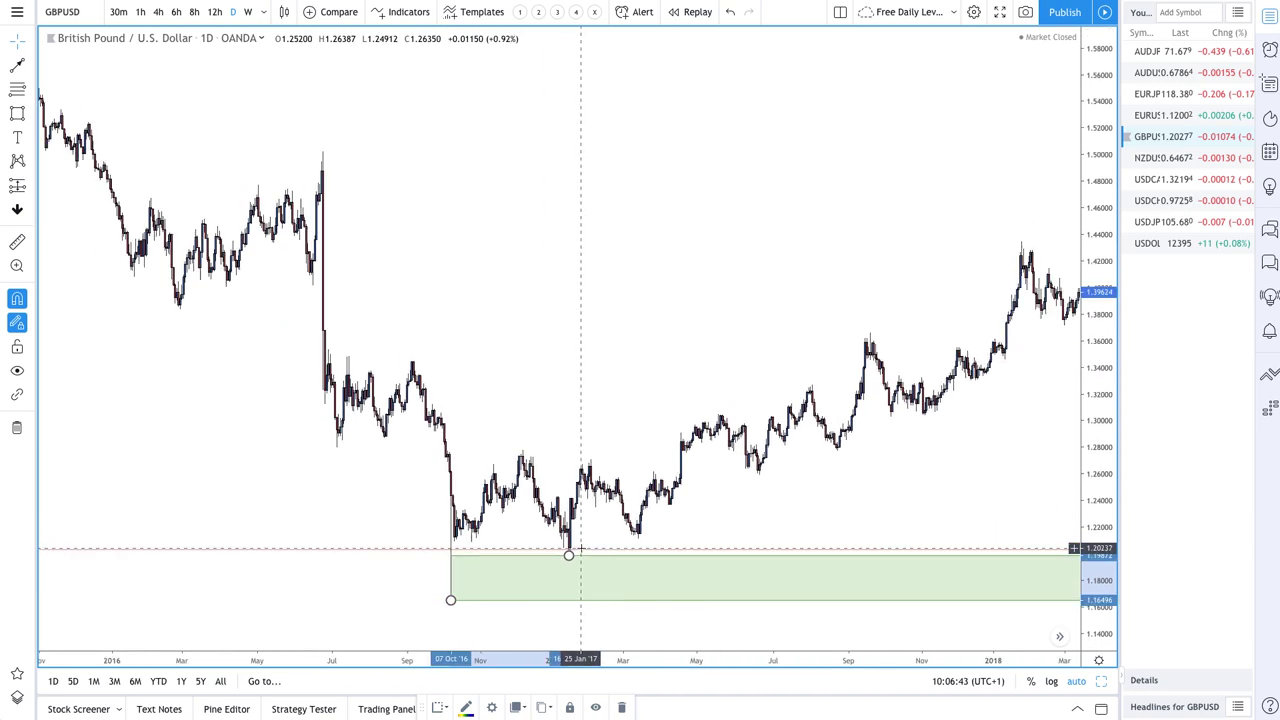
scroll(581, 548, "up", 8)
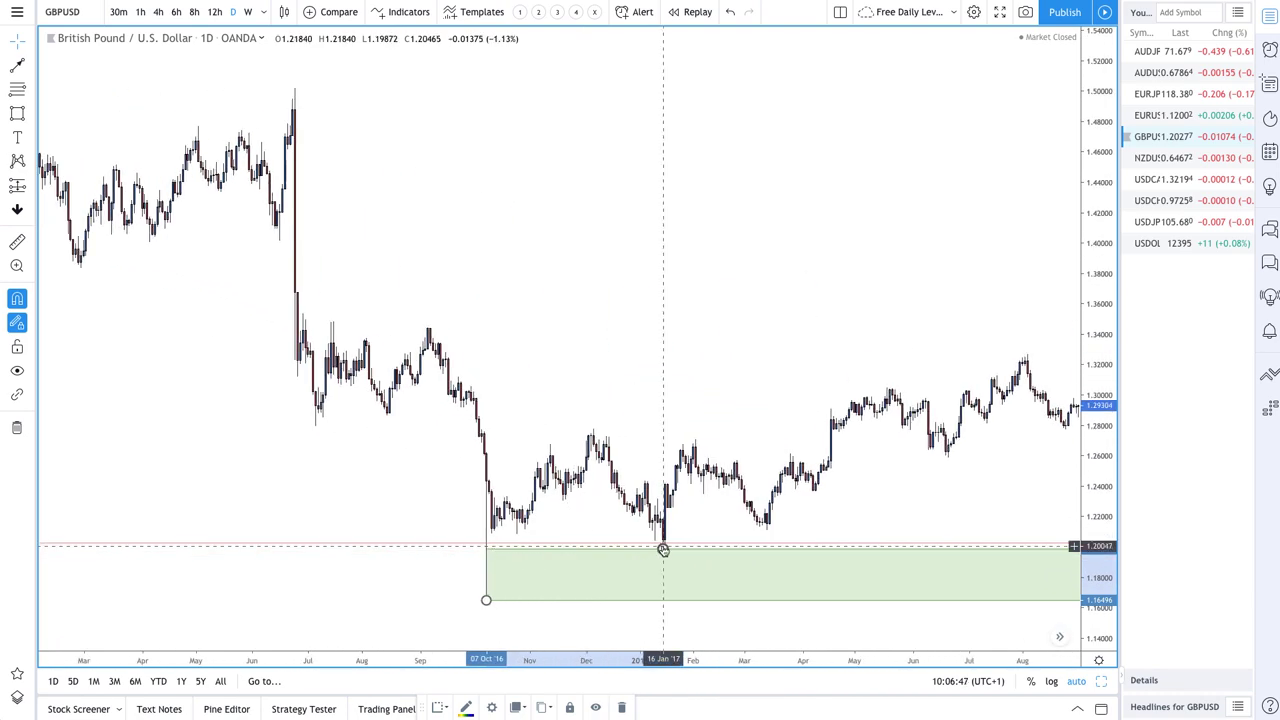
mouse_move(663, 549)
left_mouse_down()
mouse_move(659, 518)
mouse_move(653, 538)
left_mouse_up()
Examine the resized GBPUSD demand zone against the current price and the supply zones above
scroll(654, 537, "down", 5)
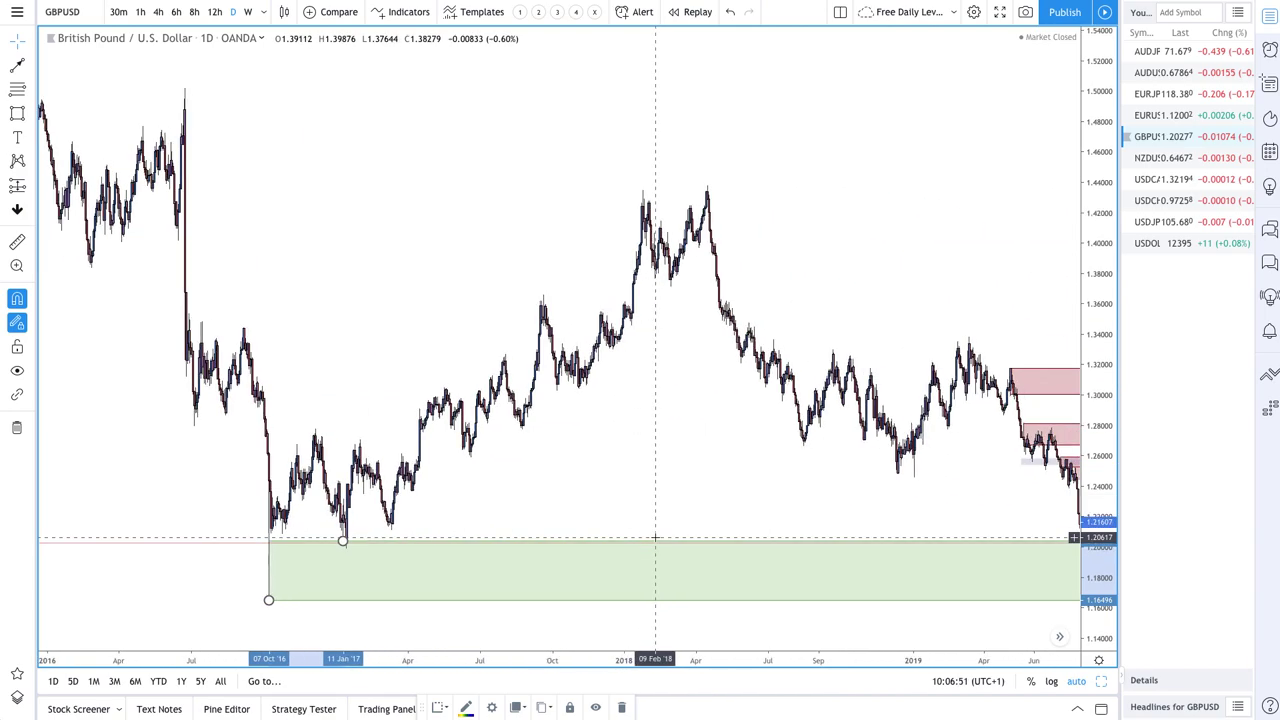
scroll(655, 537, "down", 2)
scroll(634, 505, "up", 5)
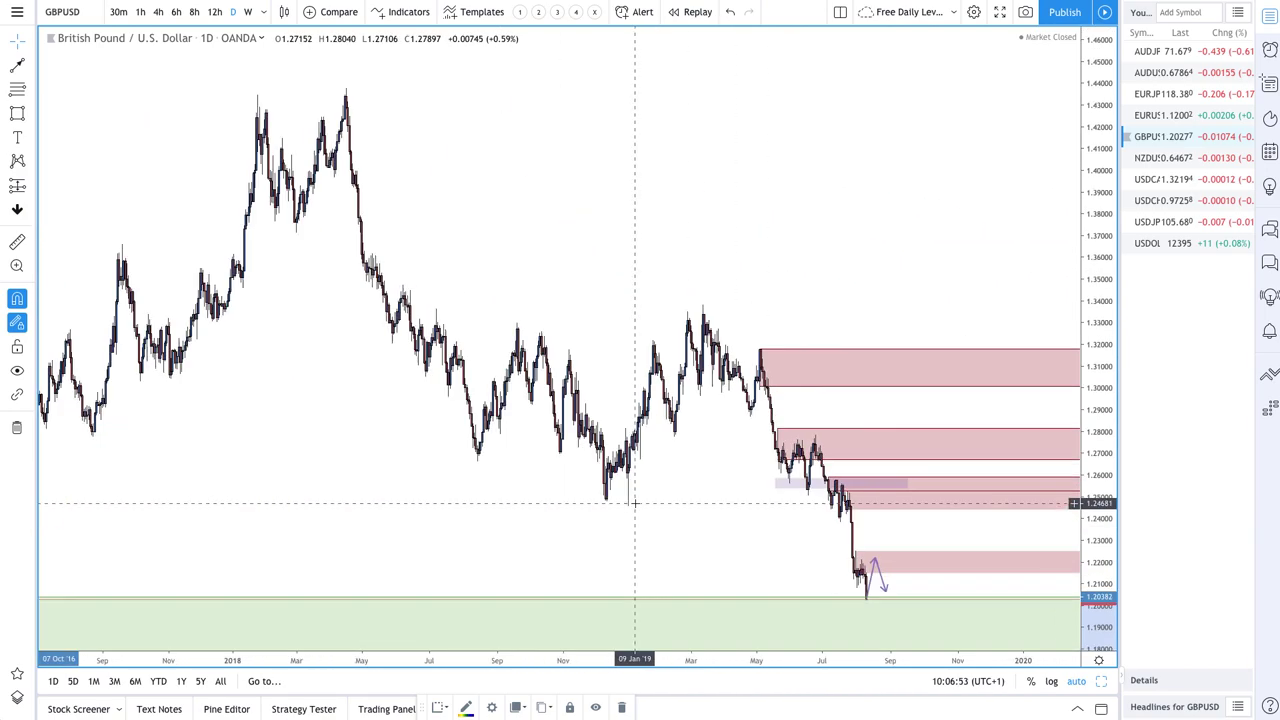
scroll(634, 505, "left", 3)
scroll(634, 505, "down", 5)
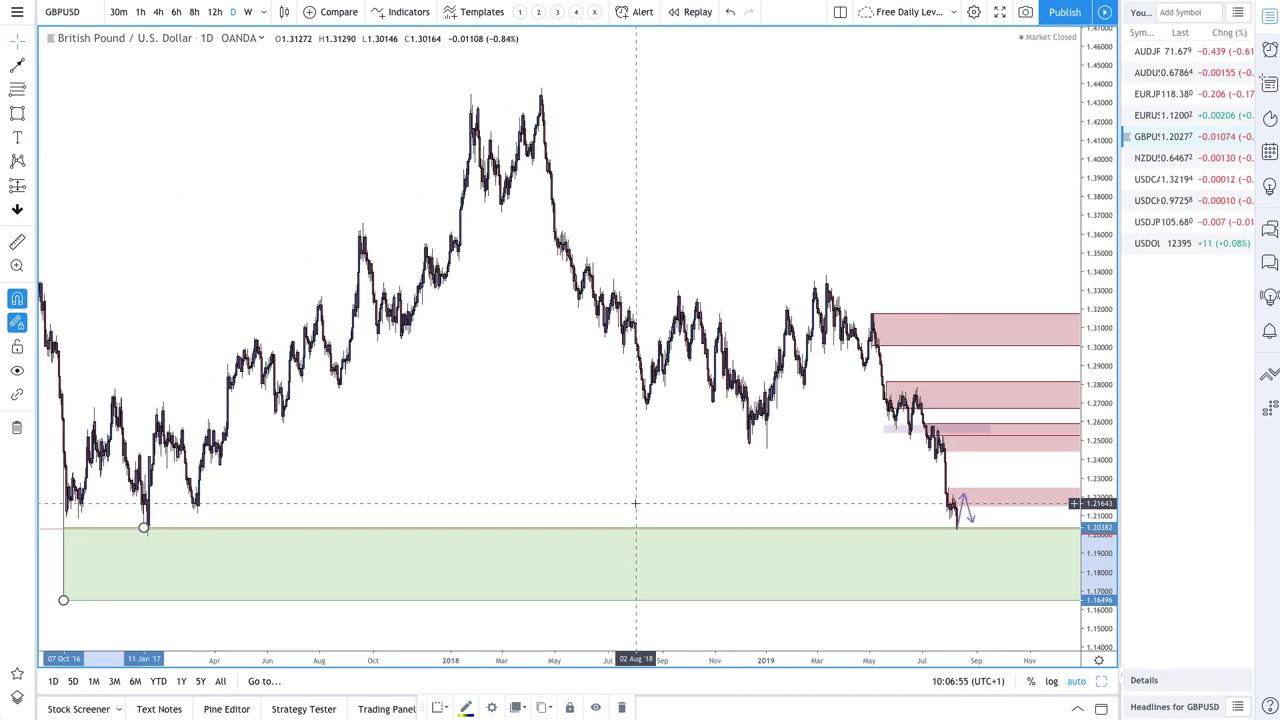
Examine how the GBPUSD price sits between the long-term demand zone from October 2016 and the supply zones above
scroll(834, 460, "up", 5)
scroll(834, 460, "up", 4)
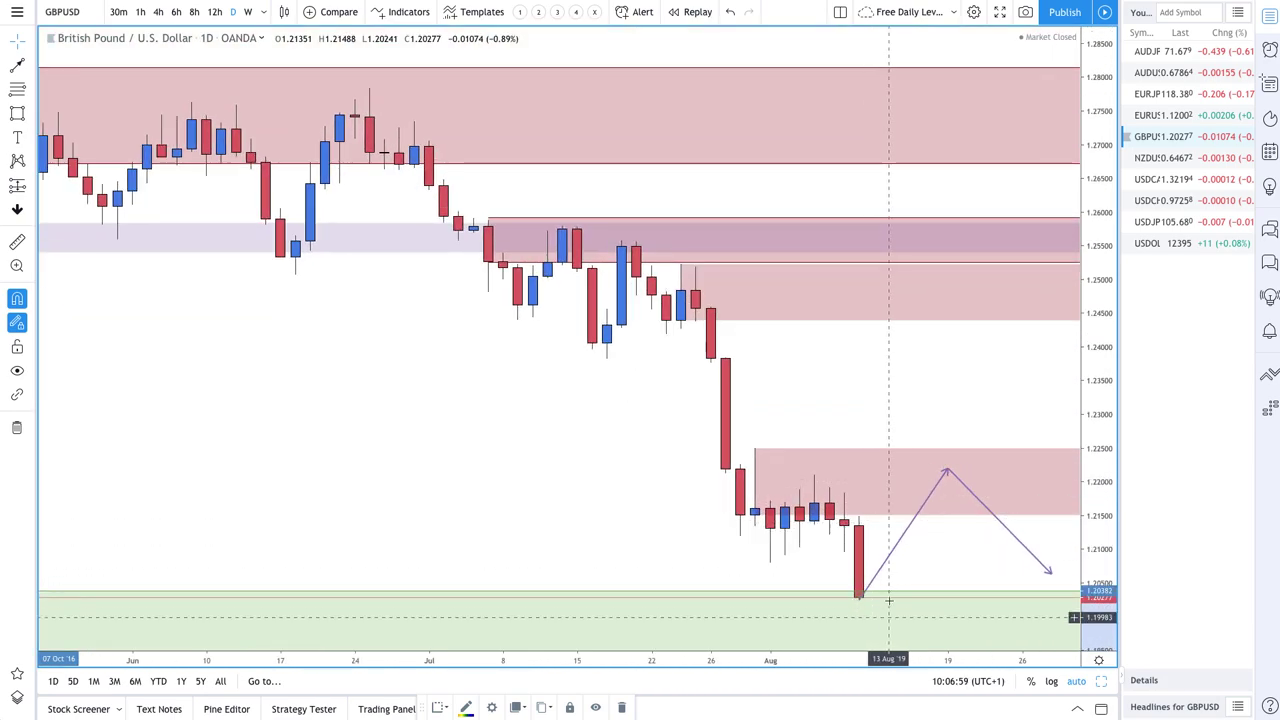
scroll(861, 596, "down", 2)
scroll(861, 597, "down", 1)
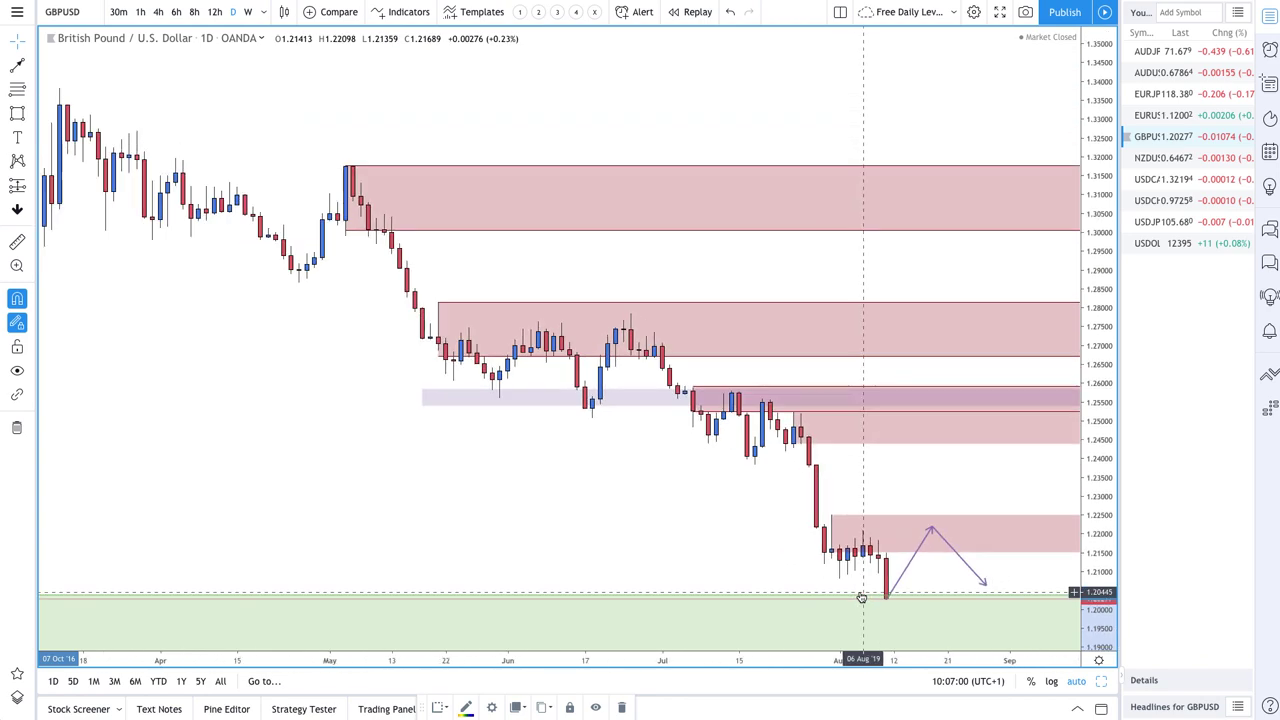
scroll(861, 597, "down", 3)
scroll(434, 583, "up", 4)
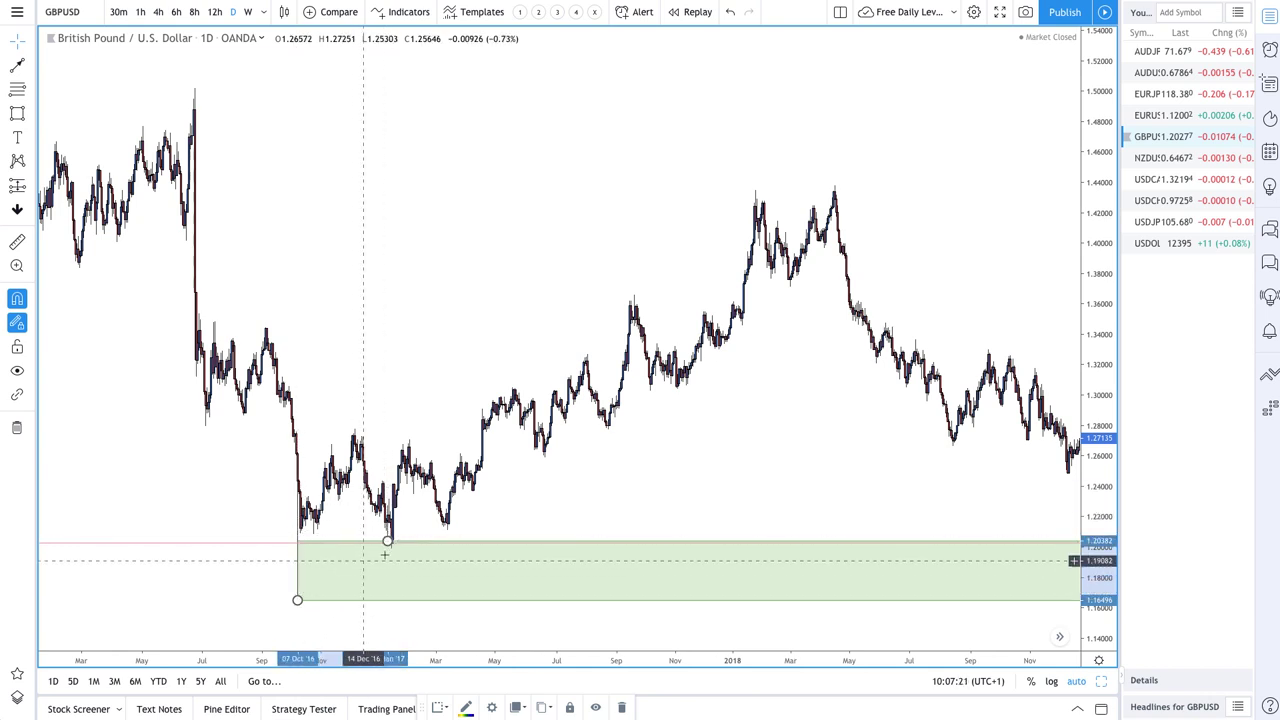
scroll(385, 555, "right", 10)
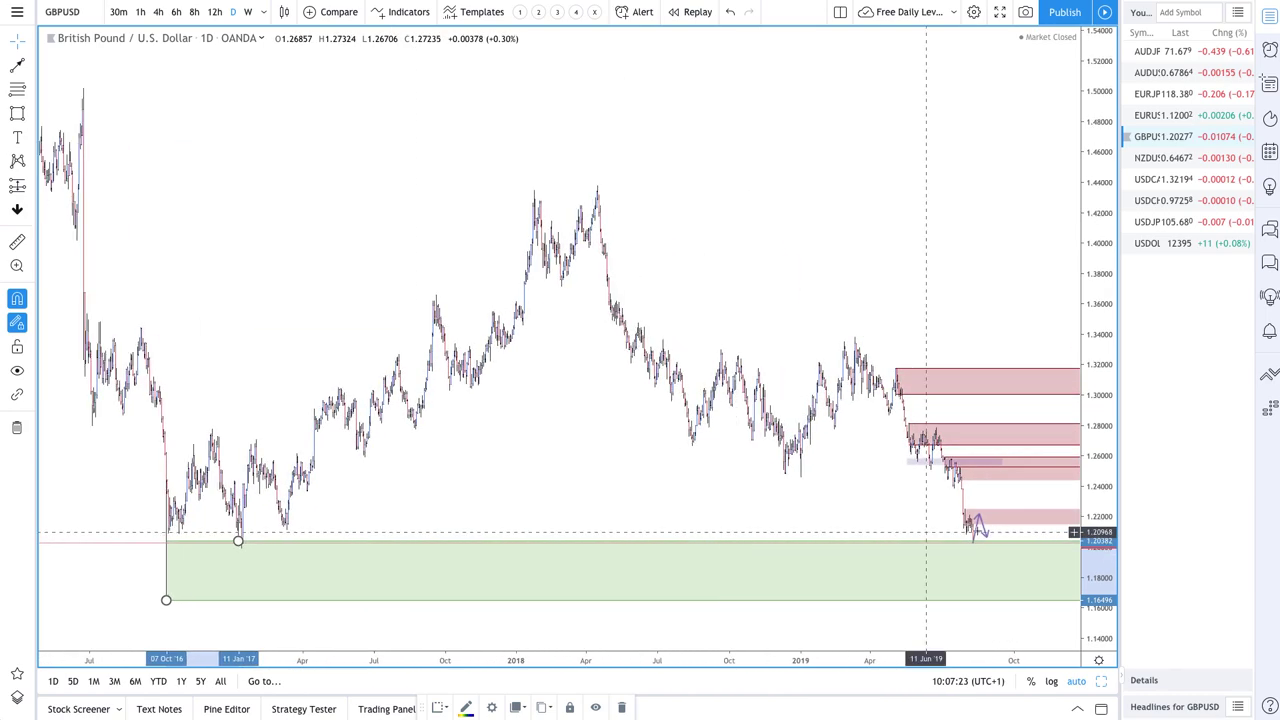
scroll(989, 545, "up", 10)
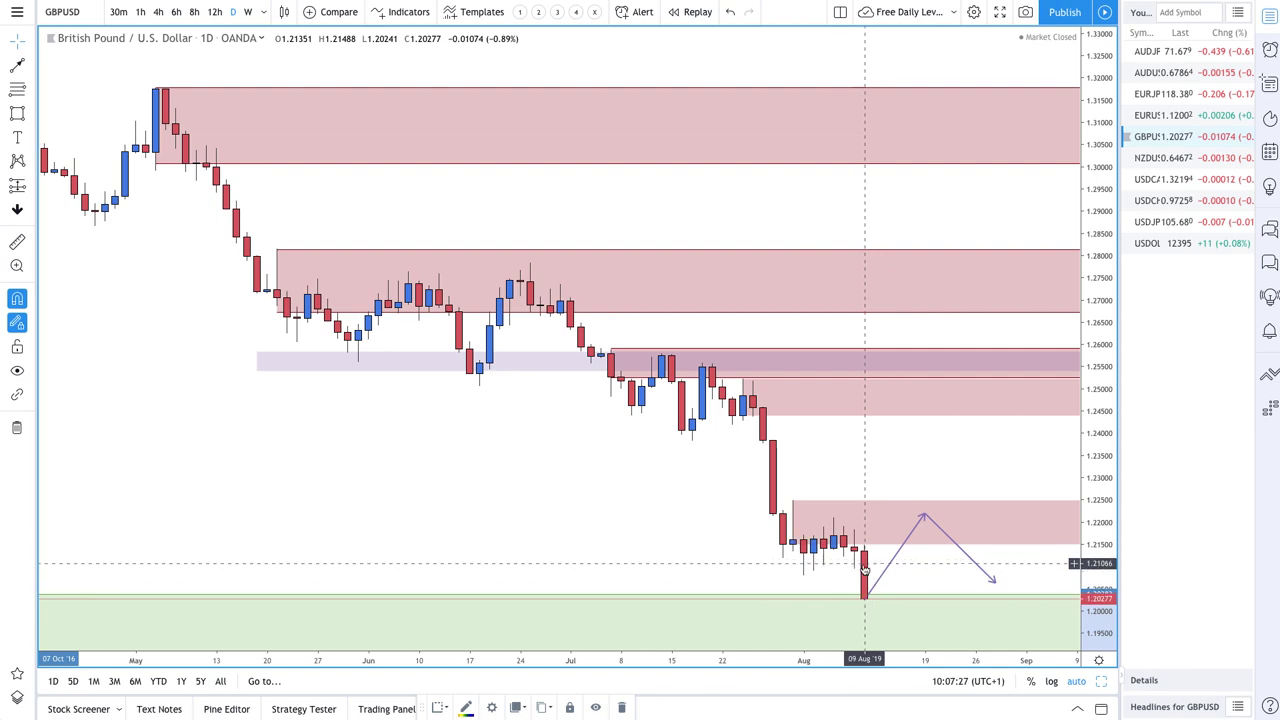
scroll(864, 570, "down", 8)
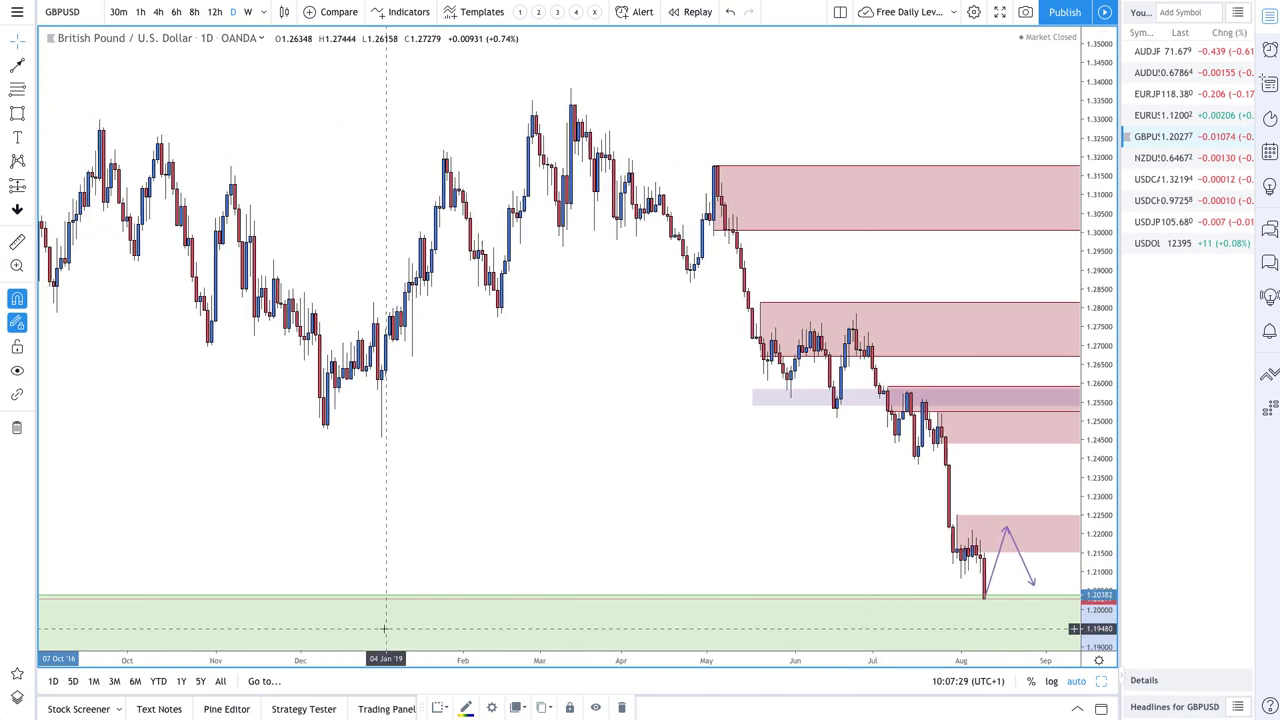
scroll(250, 580, "down", 6)
scroll(252, 576, "down", 3)
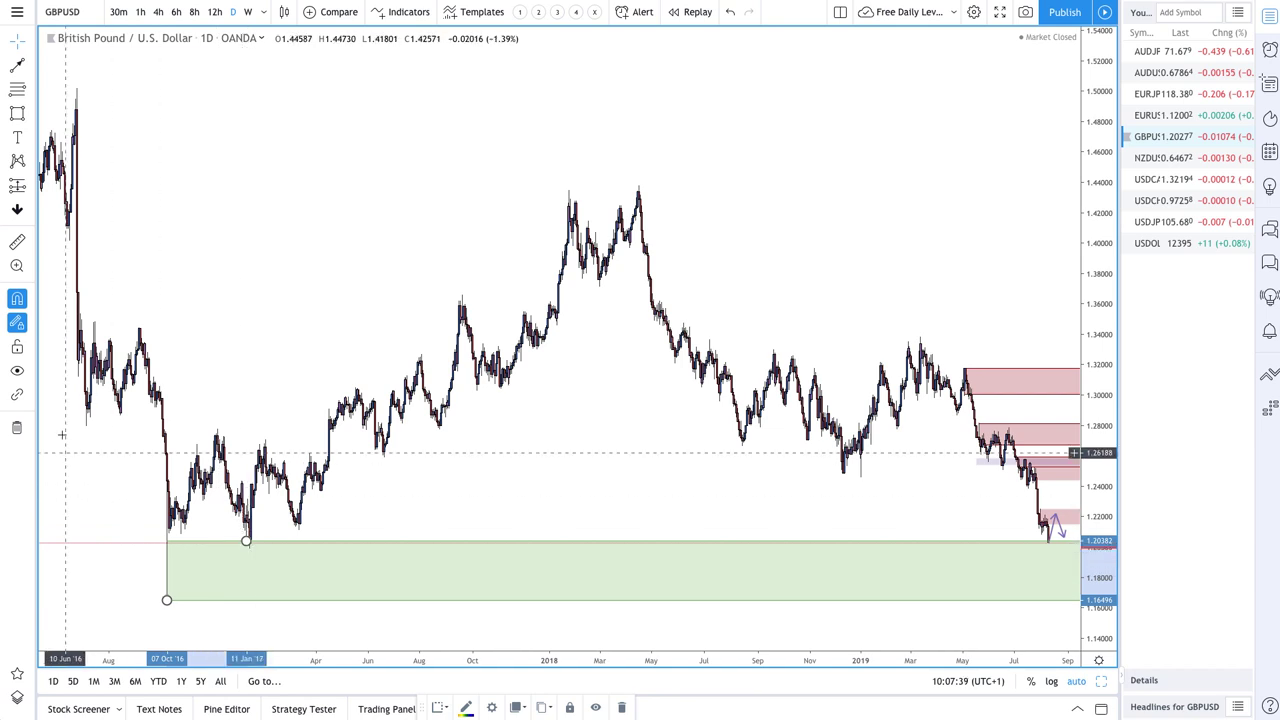
Draw a thin purple band at 1.20182–1.19810 inside the GBPUSD demand zone, running from 12 August 2016 to 31 March 2020
left_click(17, 115)
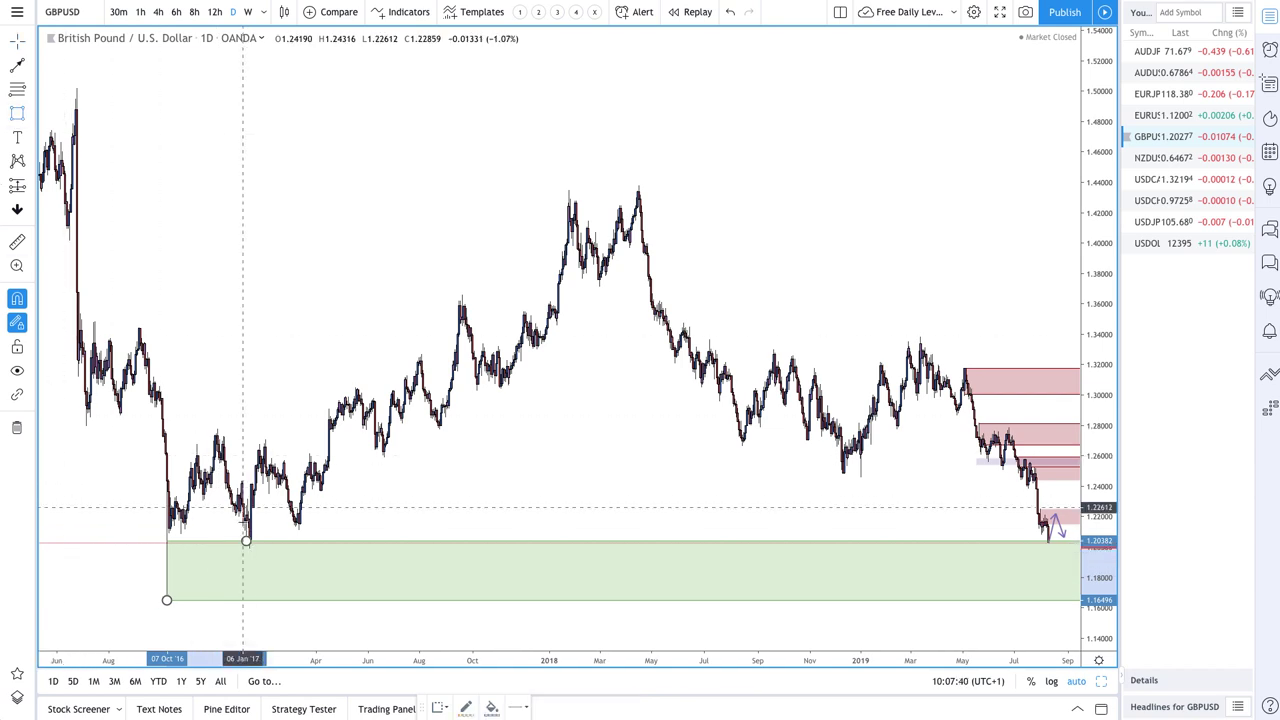
left_click(249, 546)
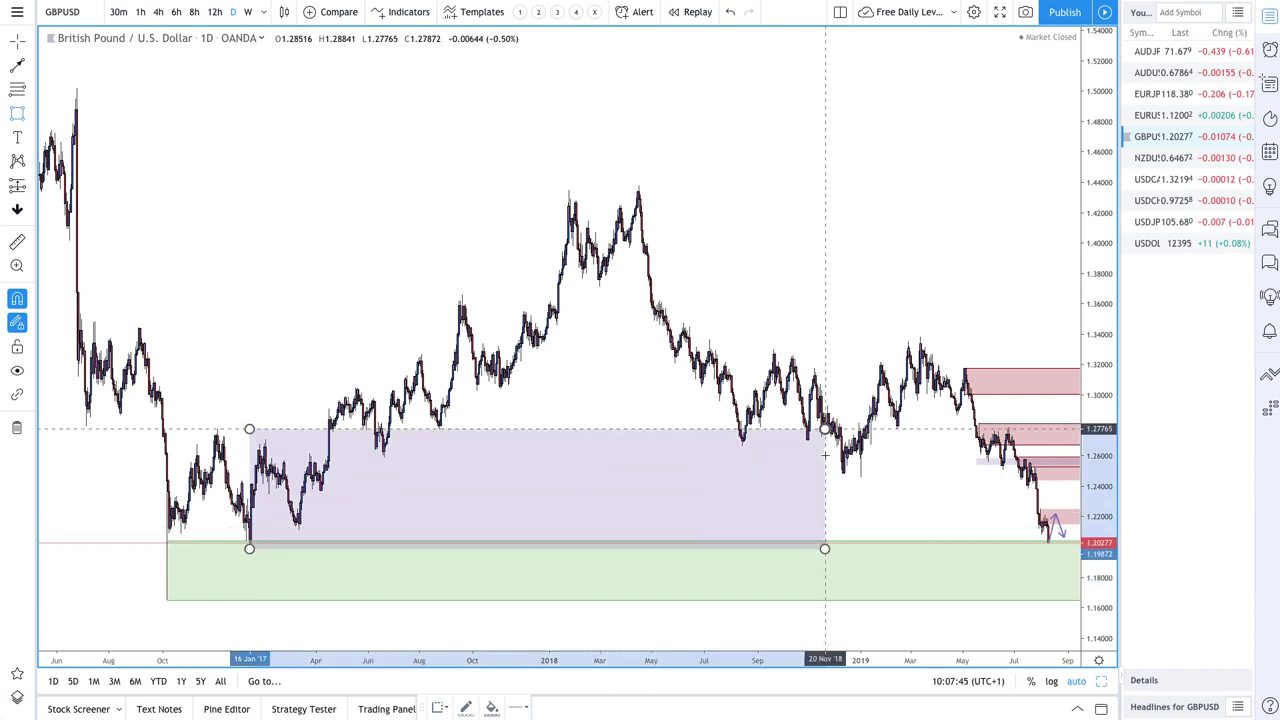
scroll(849, 471, "right", 5)
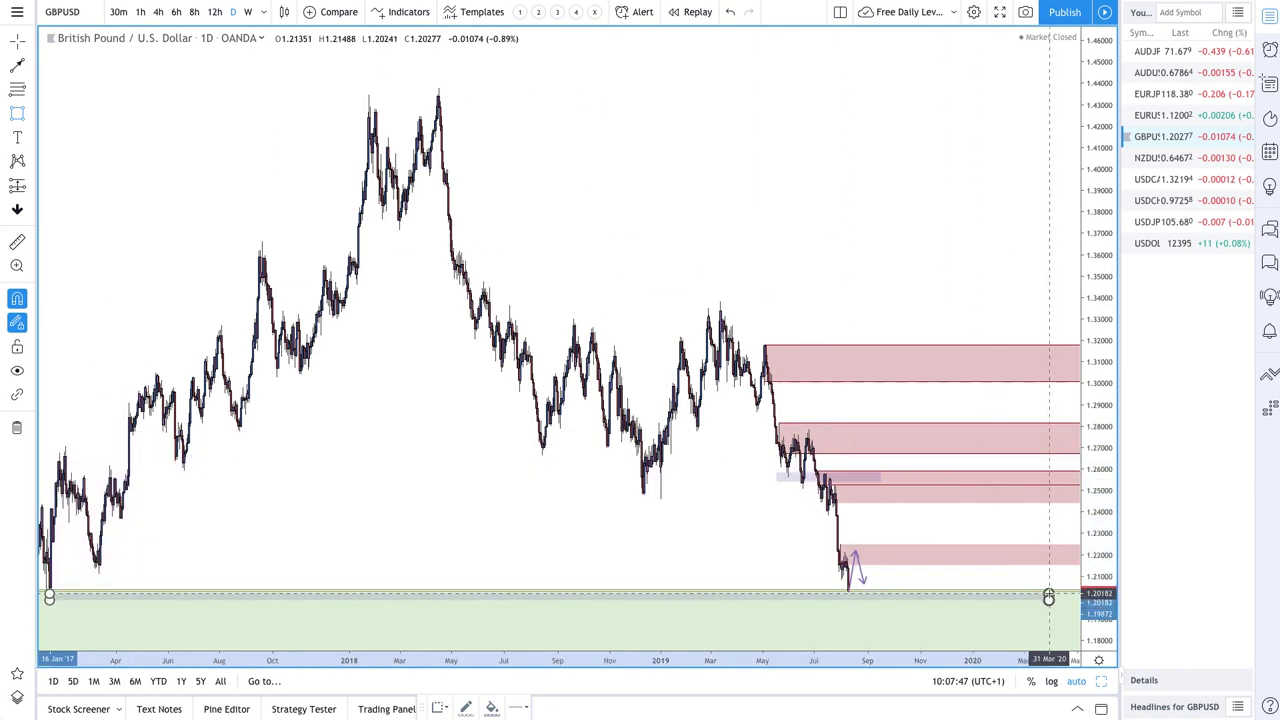
left_click(1048, 598)
scroll(951, 596, "down", 3)
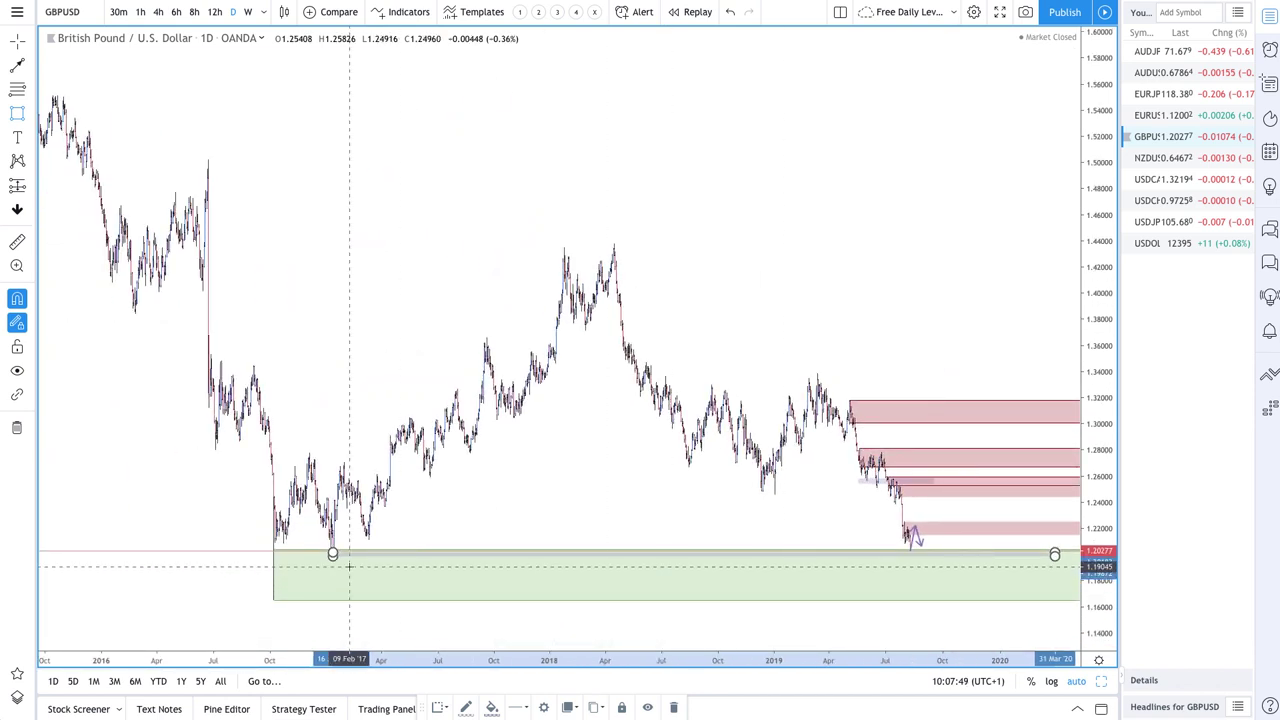
left_click_drag(333, 553, 239, 552)
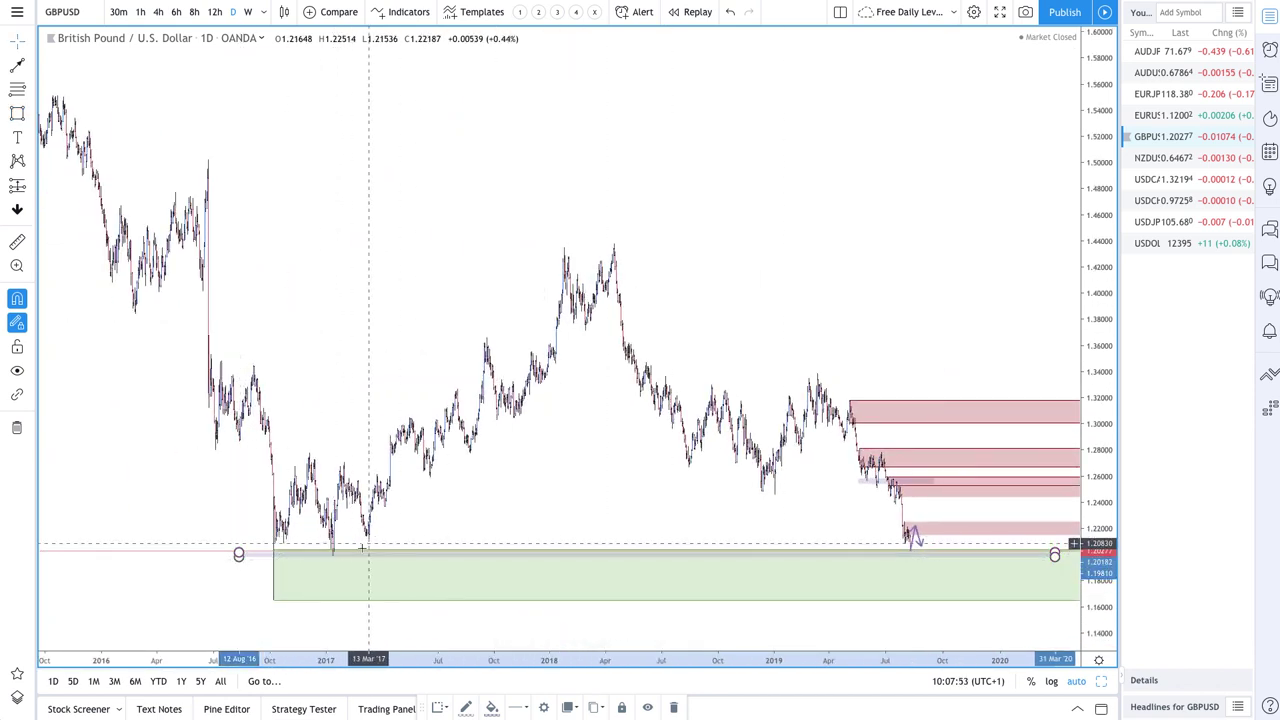
scroll(777, 520, "up", 5)
scroll(777, 517, "up", 4)
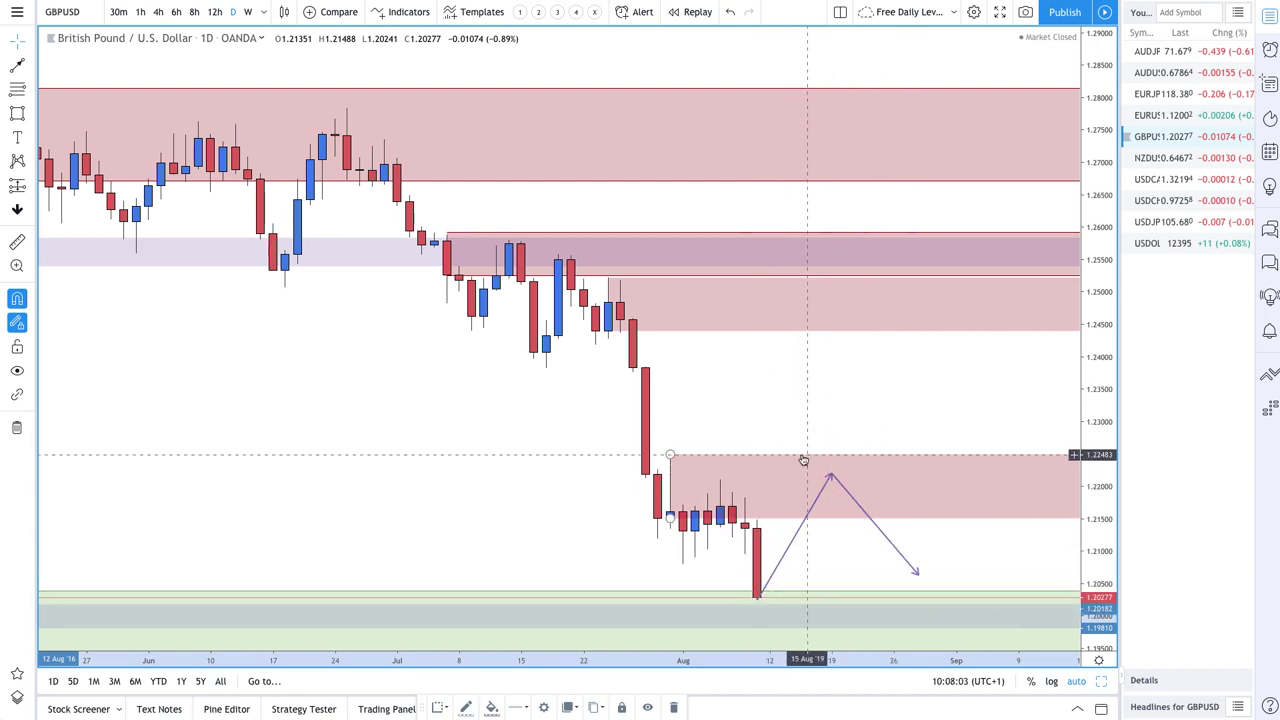
scroll(803, 457, "down", 4)
scroll(769, 432, "down", 1)
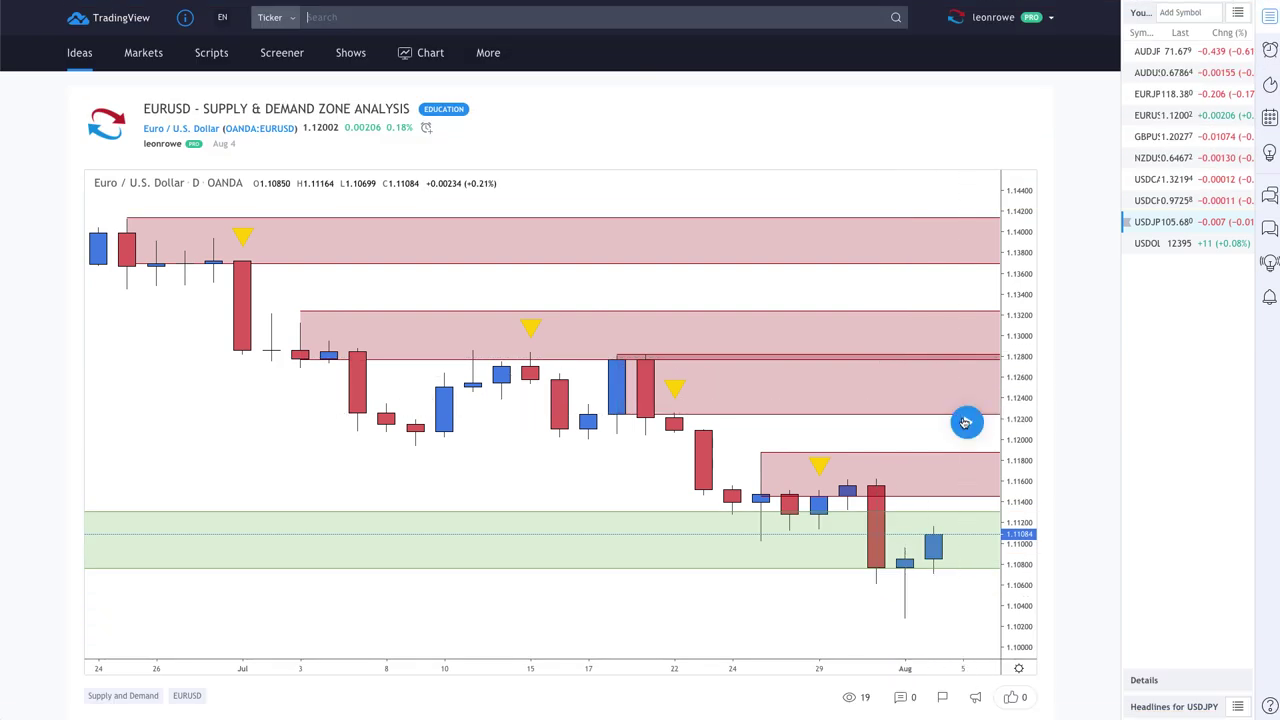
Play the published EURUSD supply and demand zone analysis, and open the EURUSD daily chart
left_click(965, 422)
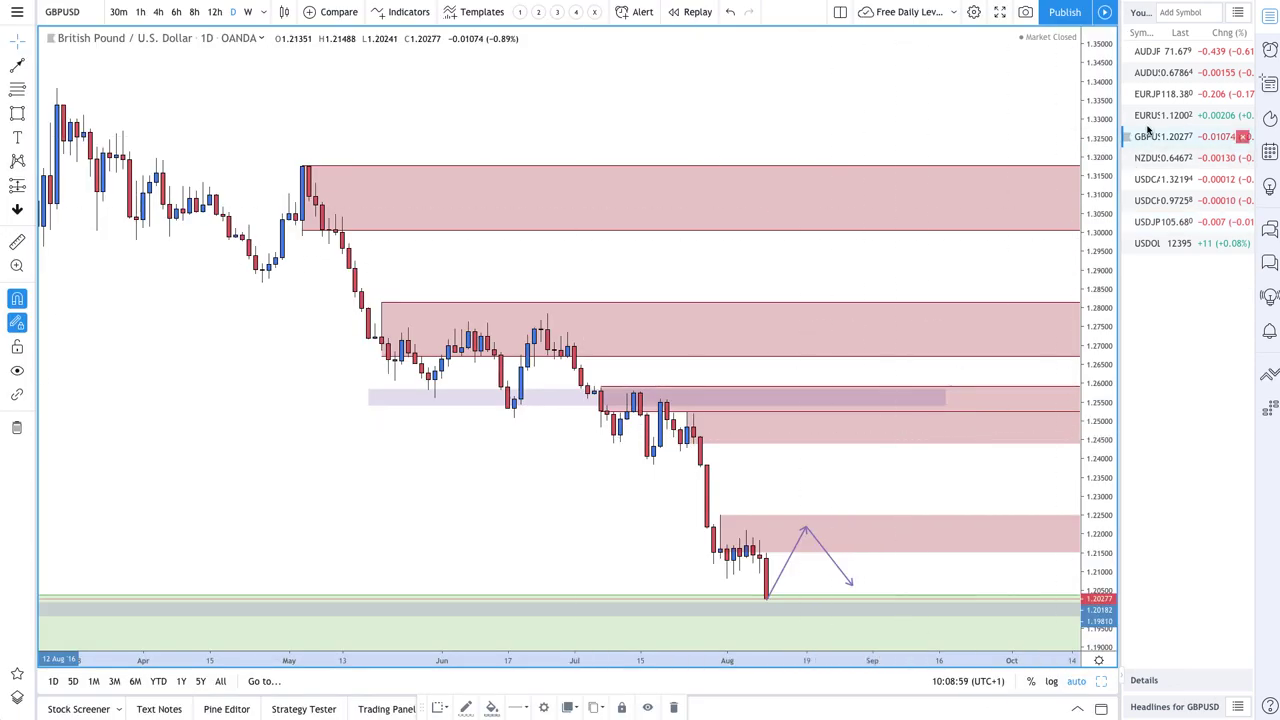
left_click(1150, 117)
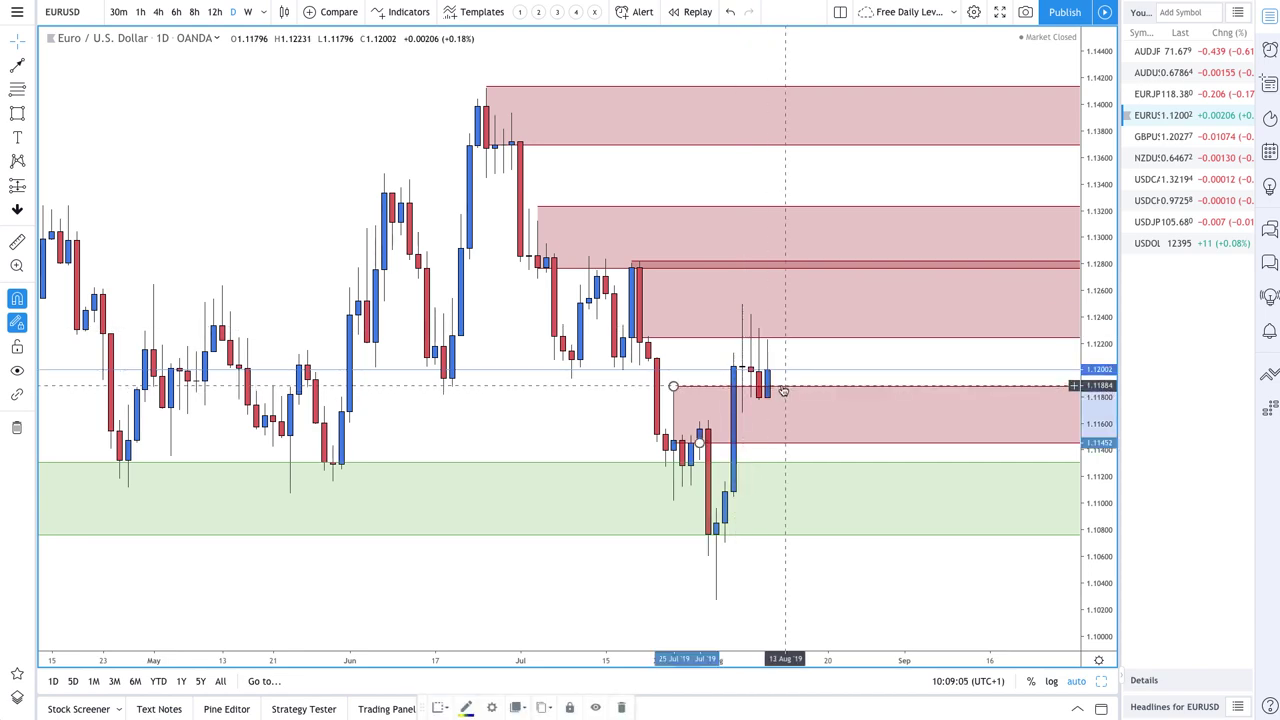
Delete the EURUSD supply zone starting 25 July 2019 and the demand zone starting May 2017, both broken by price
key("Delete")
scroll(754, 484, "down", 10)
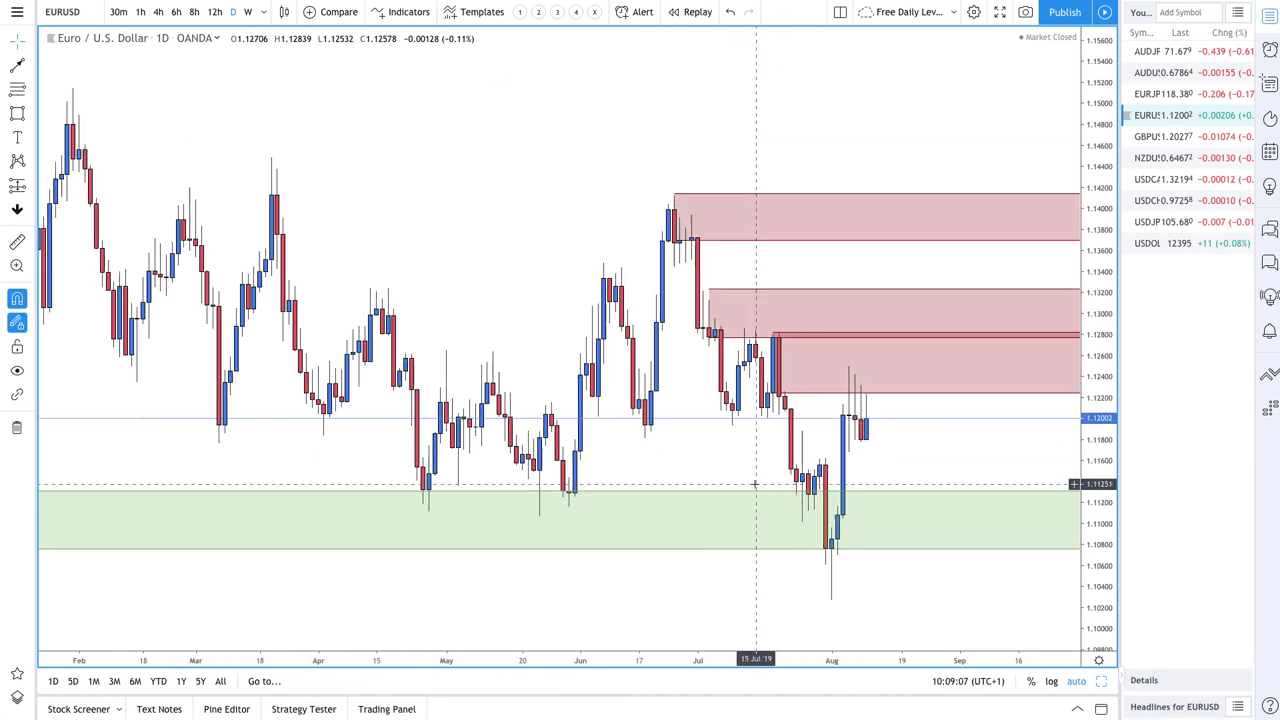
scroll(754, 484, "down", 4)
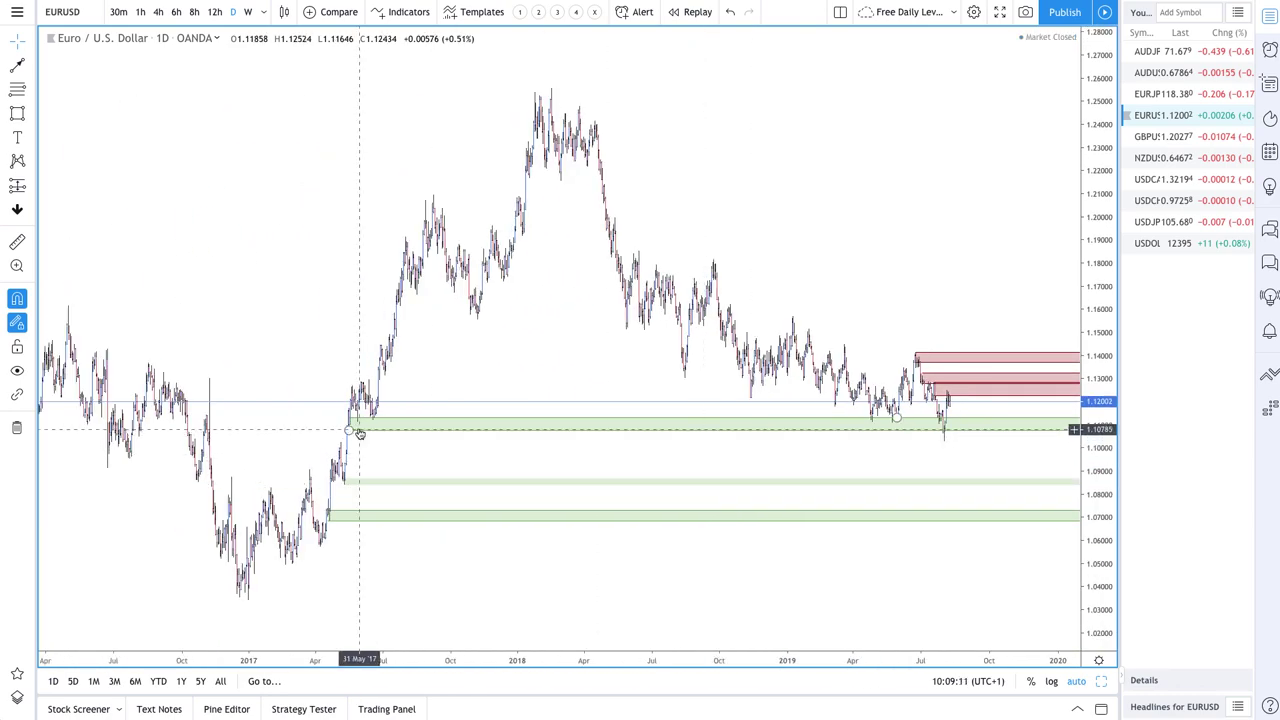
key("Delete")
scroll(484, 418, "up", 5)
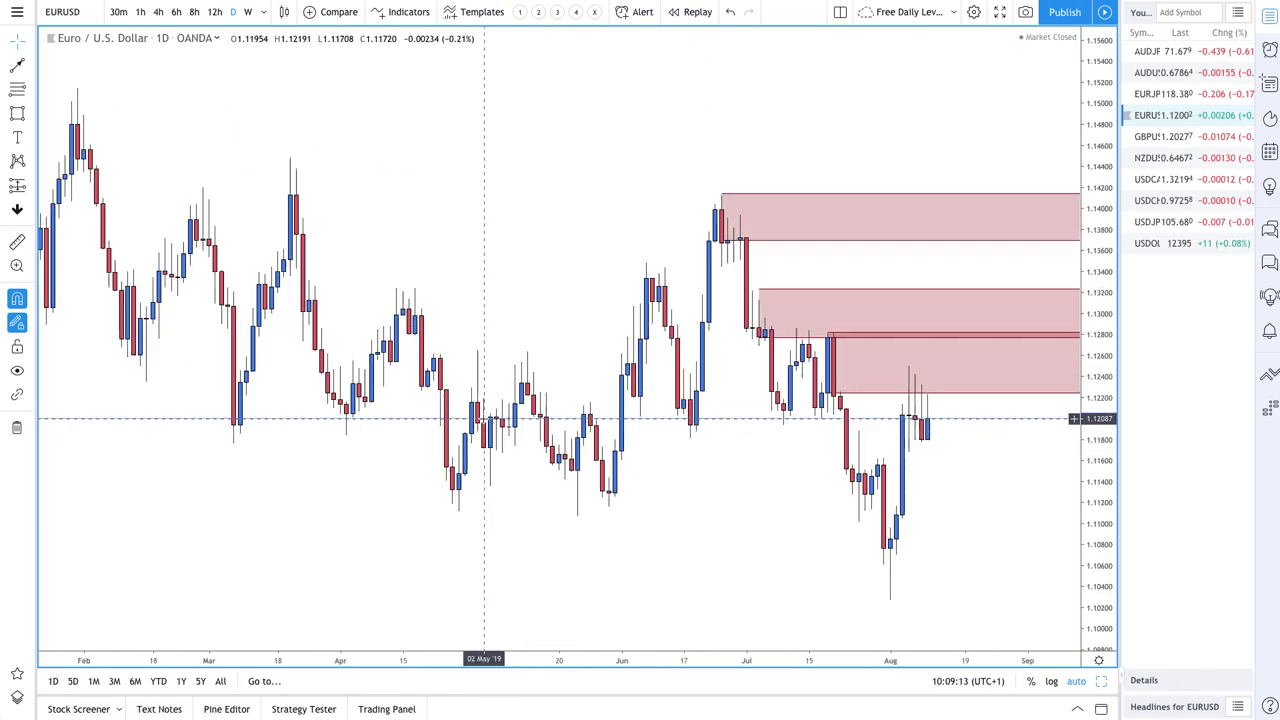
Draw a EURUSD demand zone from 1.11558 to the 1 August low at 1.10269, plus a purple band at 1.11234–1.11114 from 26 April to 3 October
scroll(484, 418, "up", 2)
left_click(15, 91)
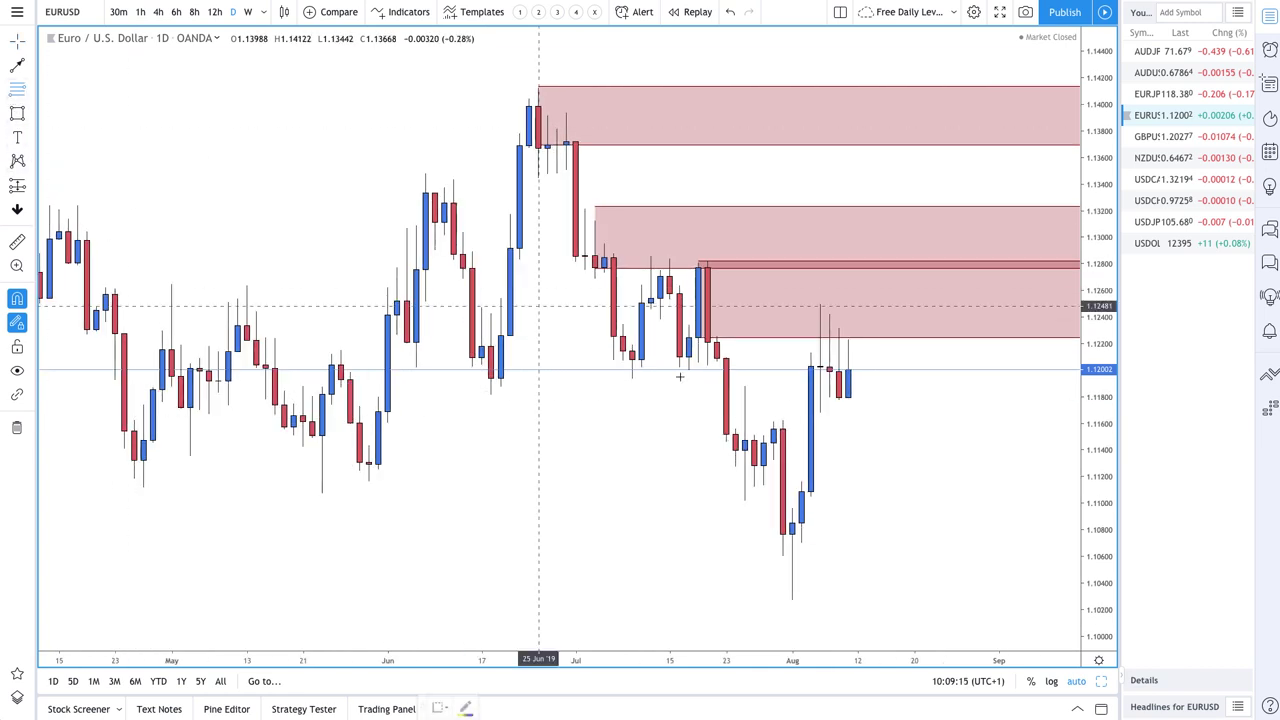
mouse_move(783, 430)
left_mouse_down()
mouse_move(800, 552)
mouse_move(792, 600)
left_mouse_up()
scroll(720, 529, "down", 2)
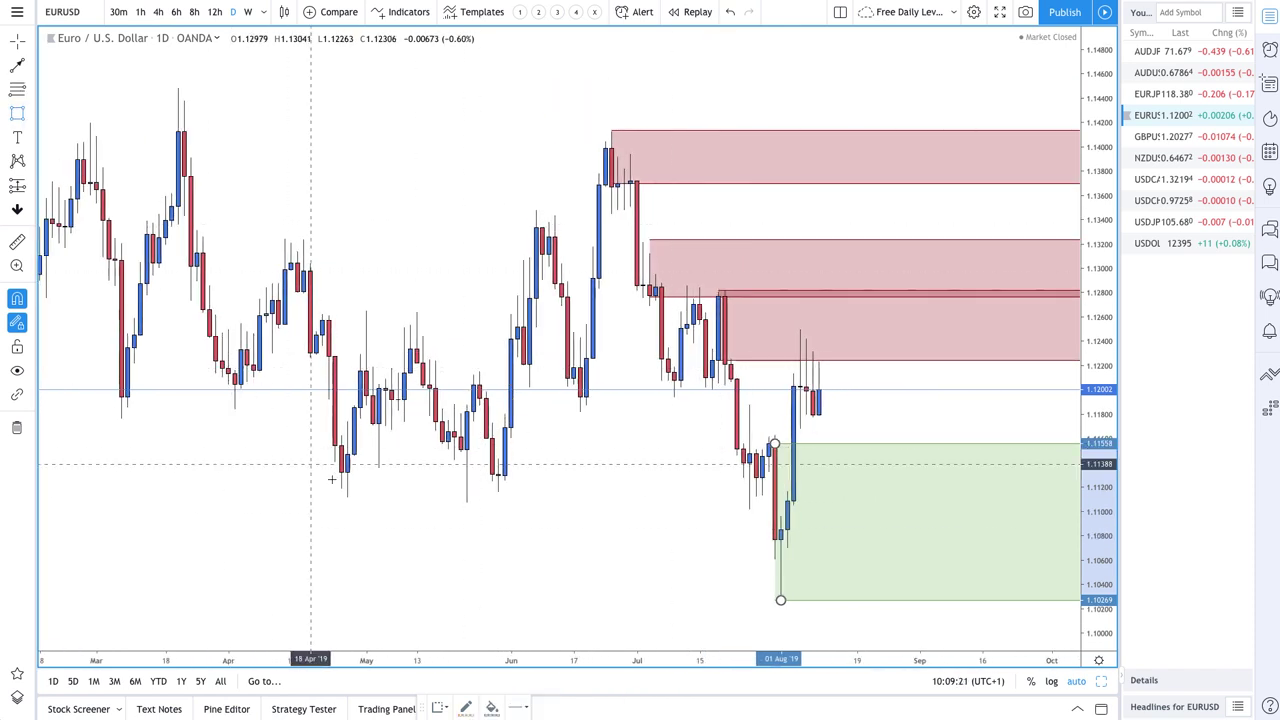
left_click_drag(348, 492, 1064, 483)
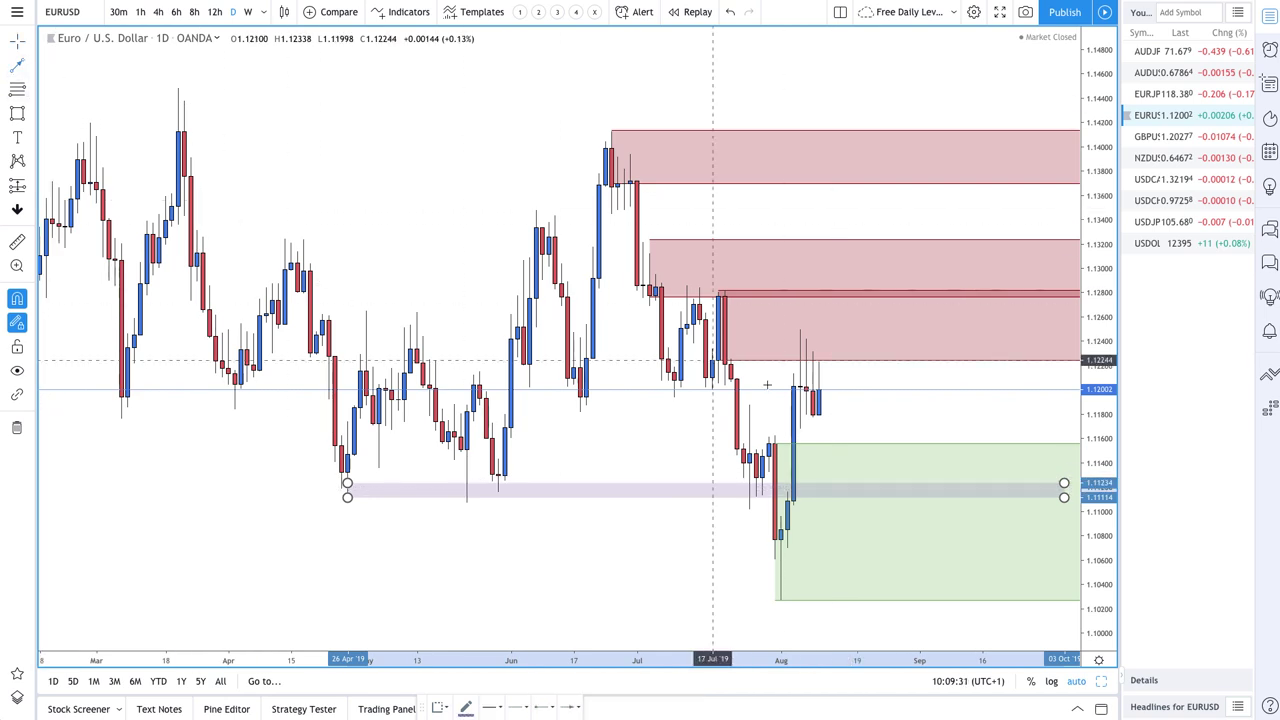
Sketch arrows from 1.11796 on 9 August down to 1.11168 and back up, plus one from 1.10346 to 1.10691, and undo them
left_click(818, 413)
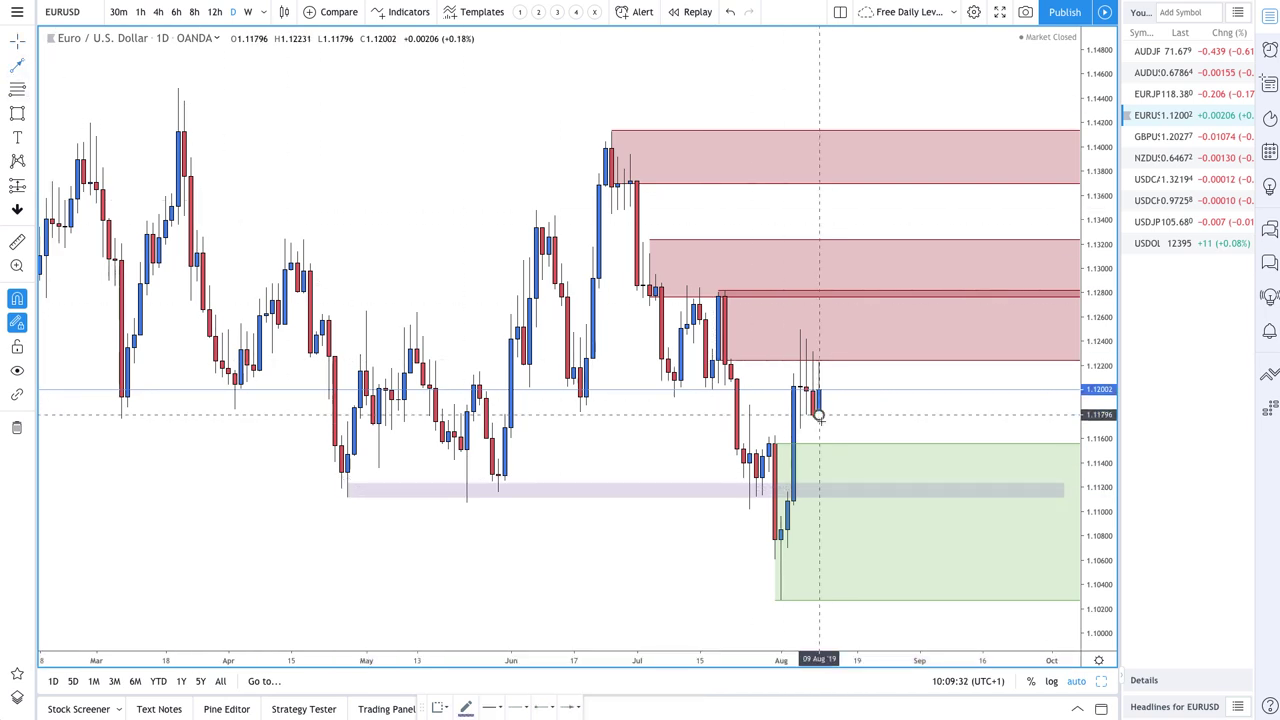
left_click(845, 490)
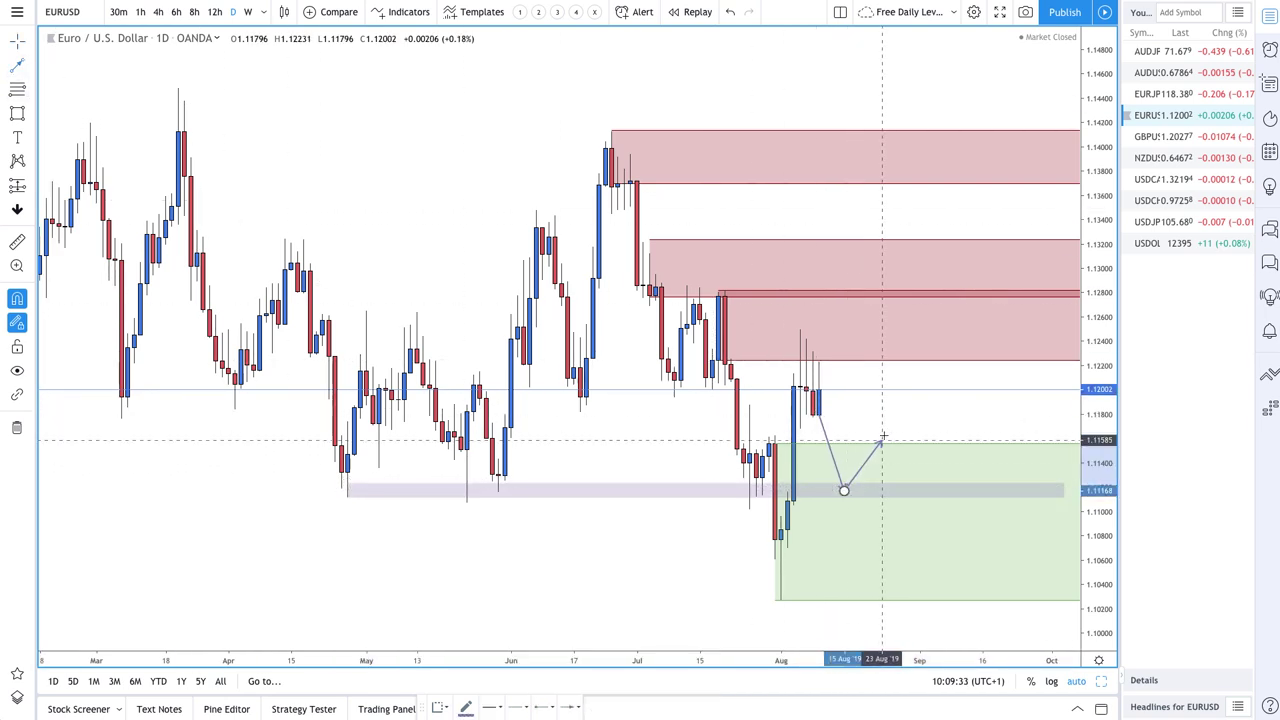
left_click(873, 591)
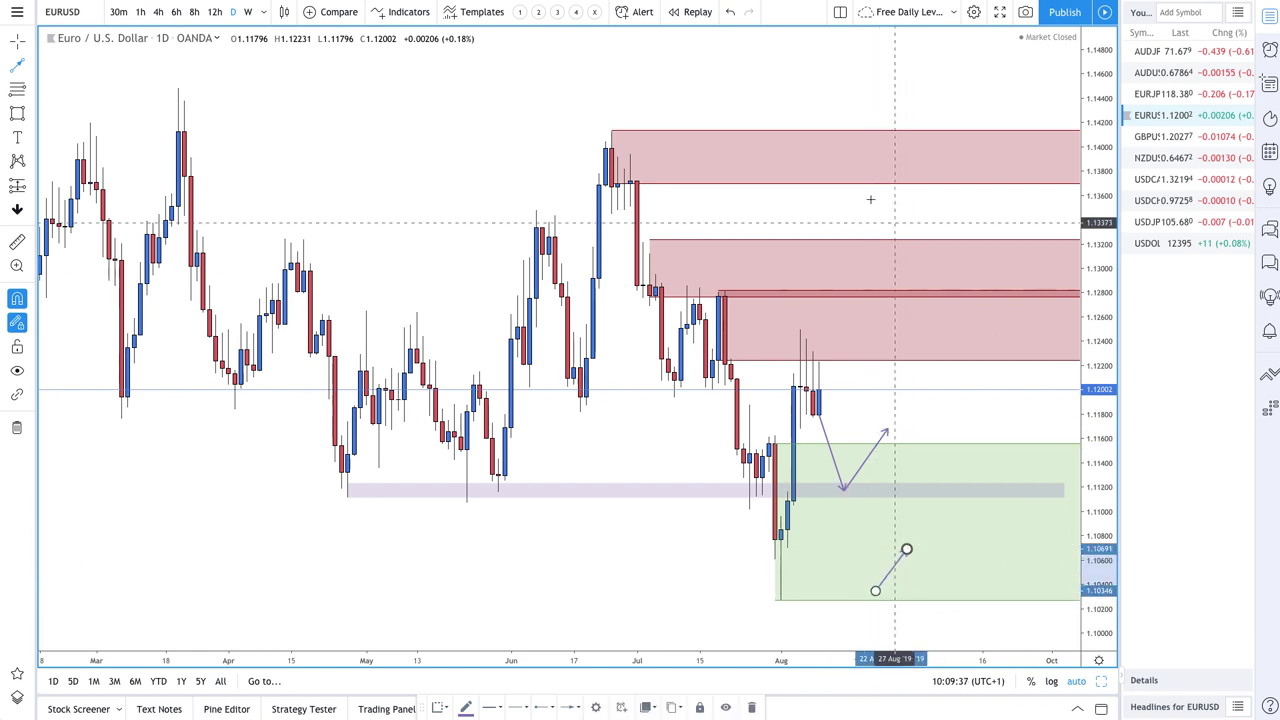
left_click(730, 12)
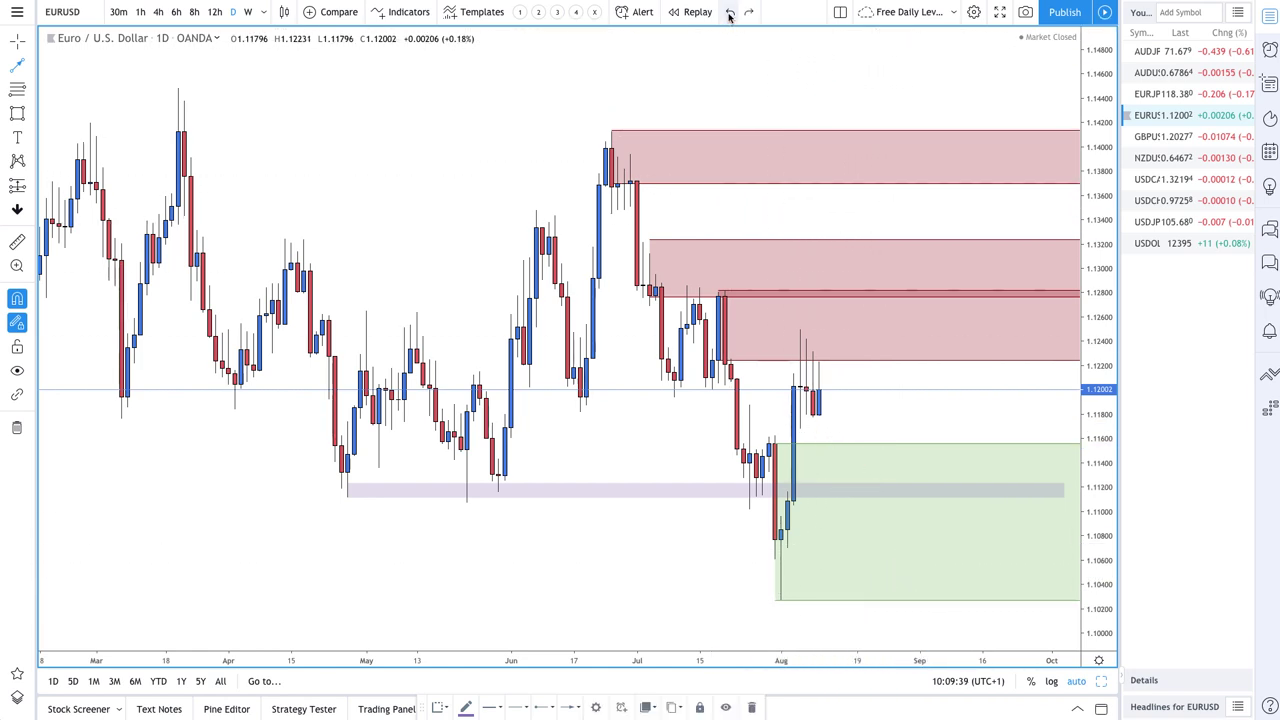
Sketch arrows from the 9 August low at 1.11796 up to 1.12782 on 14 August and down to 1.12240 on 19 August
scroll(803, 186, "up", 4)
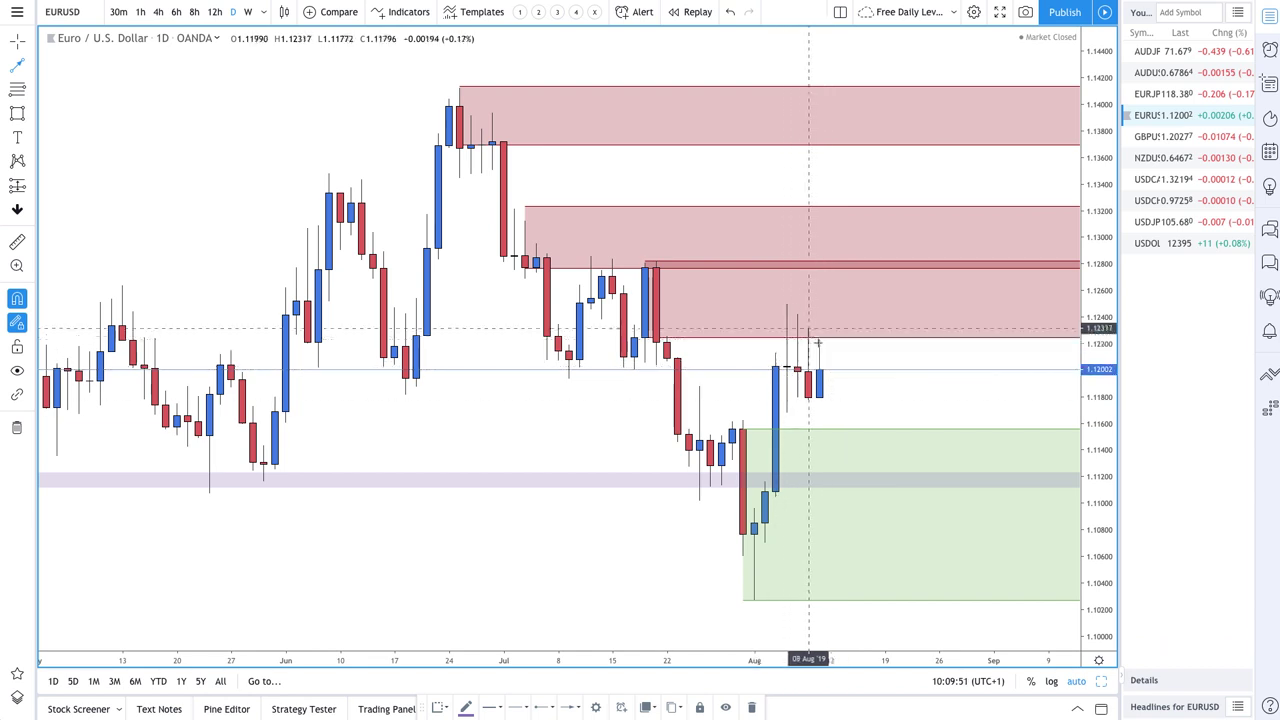
left_click(18, 66)
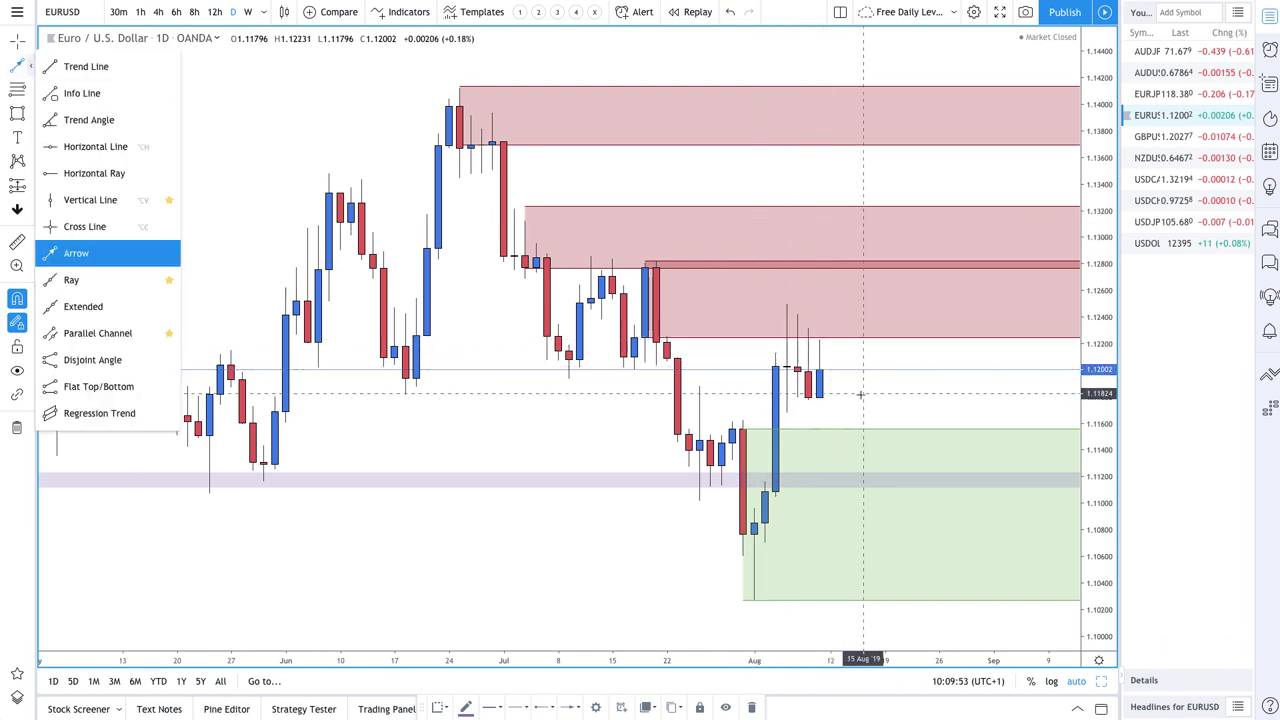
left_click(818, 397)
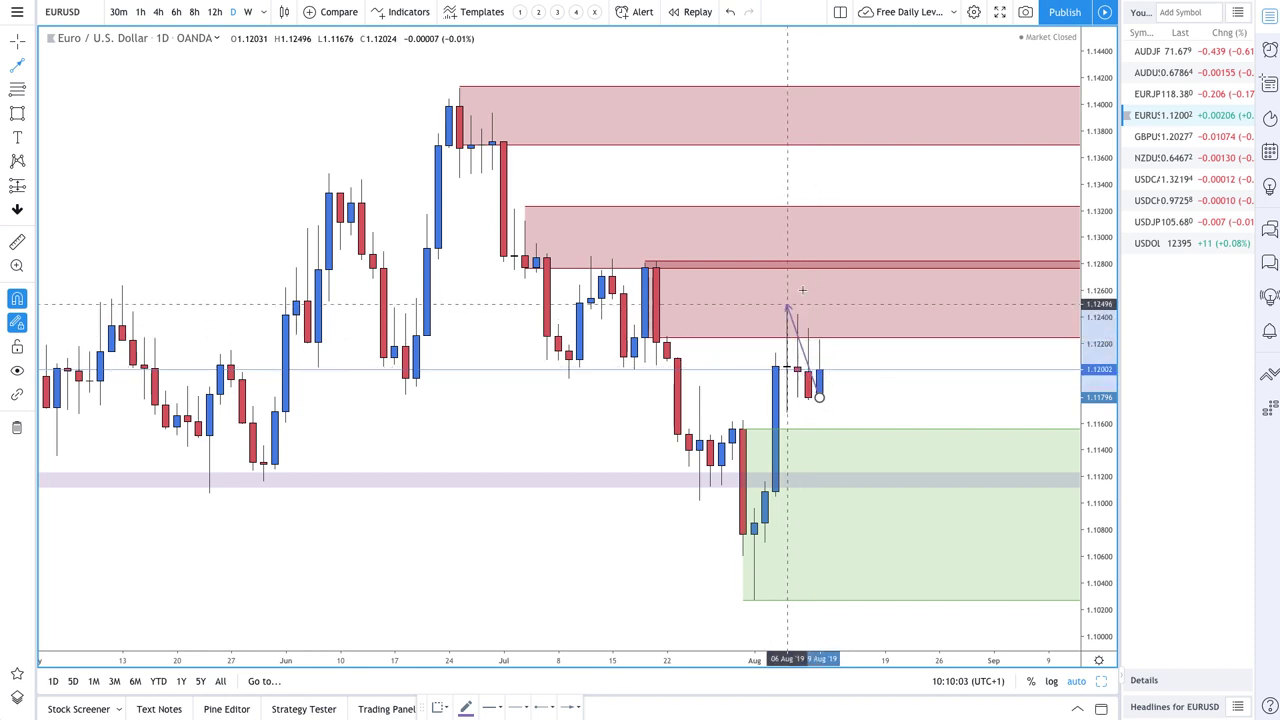
left_click(851, 272)
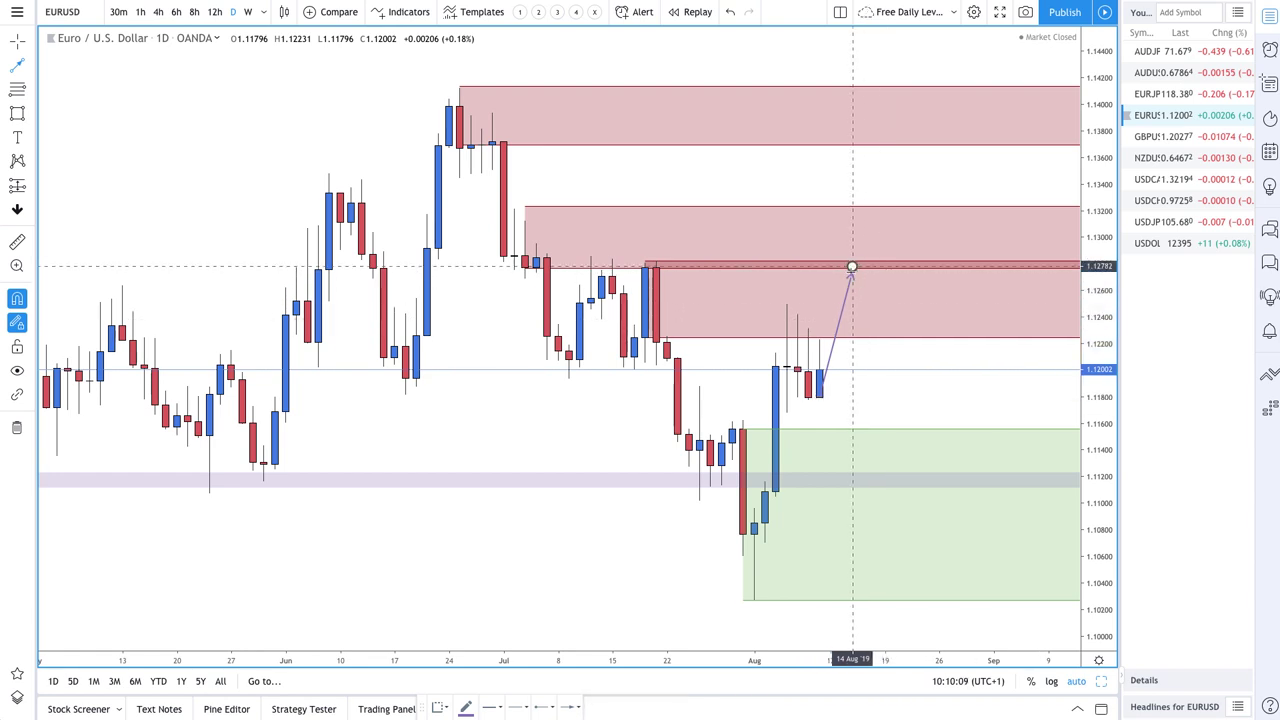
left_click(851, 267)
double_click(884, 337)
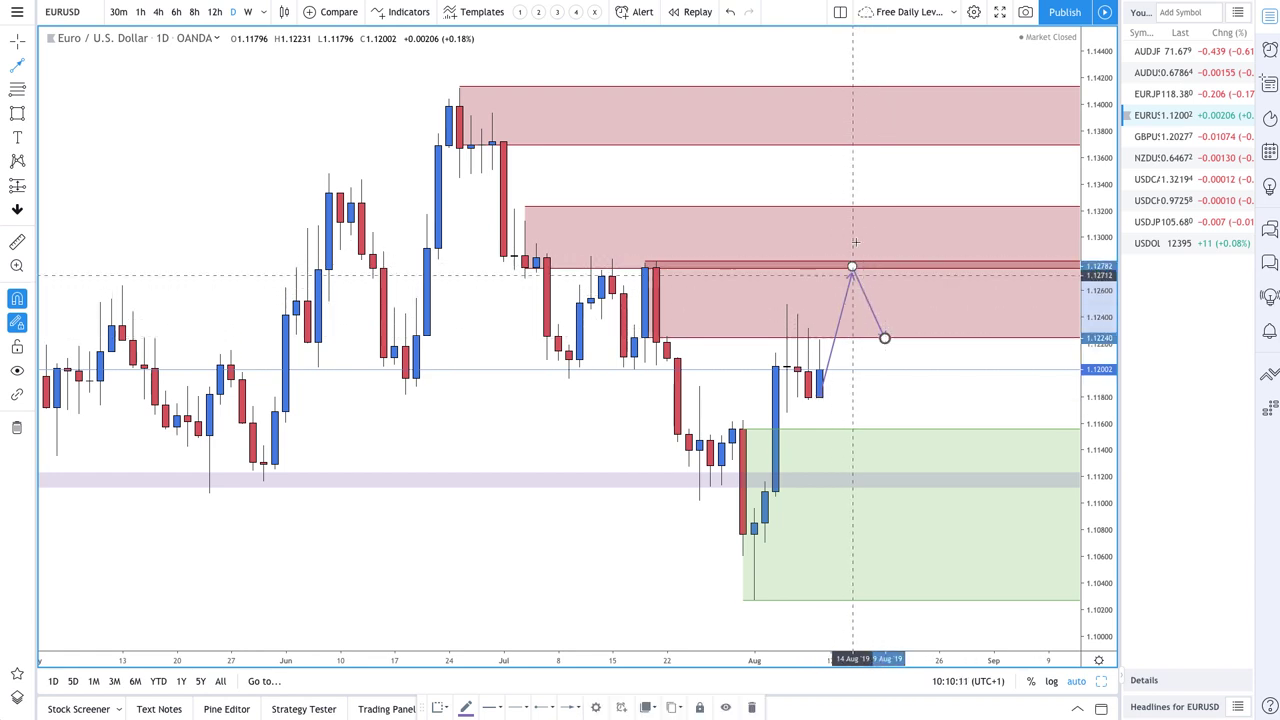
Try a third arrow from 1.12260 on 19 August up to about 1.13173 on 23 August, cancel it, and undo the EURUSD arrows
left_click_drag(884, 338, 908, 212)
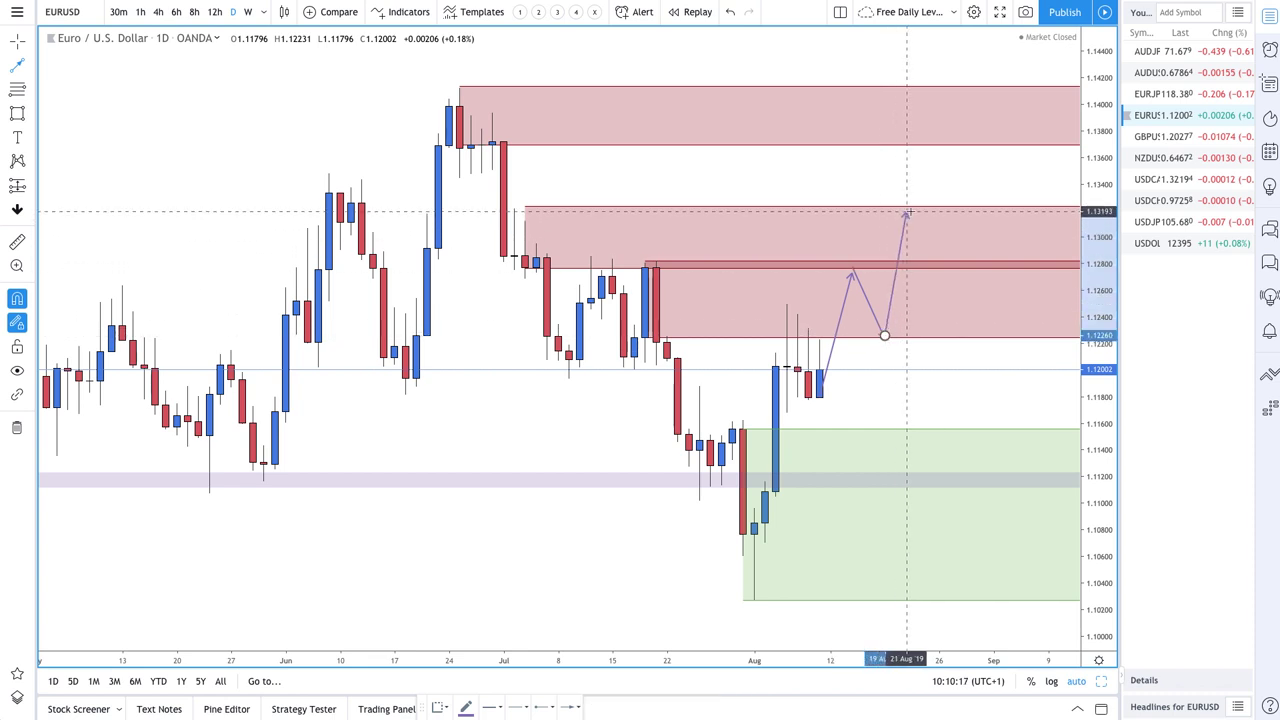
mouse_move(908, 212)
left_mouse_down()
mouse_move(277, 143)
mouse_move(110, 85)
mouse_move(114, 57)
mouse_move(863, 228)
mouse_move(927, 218)
left_mouse_up()
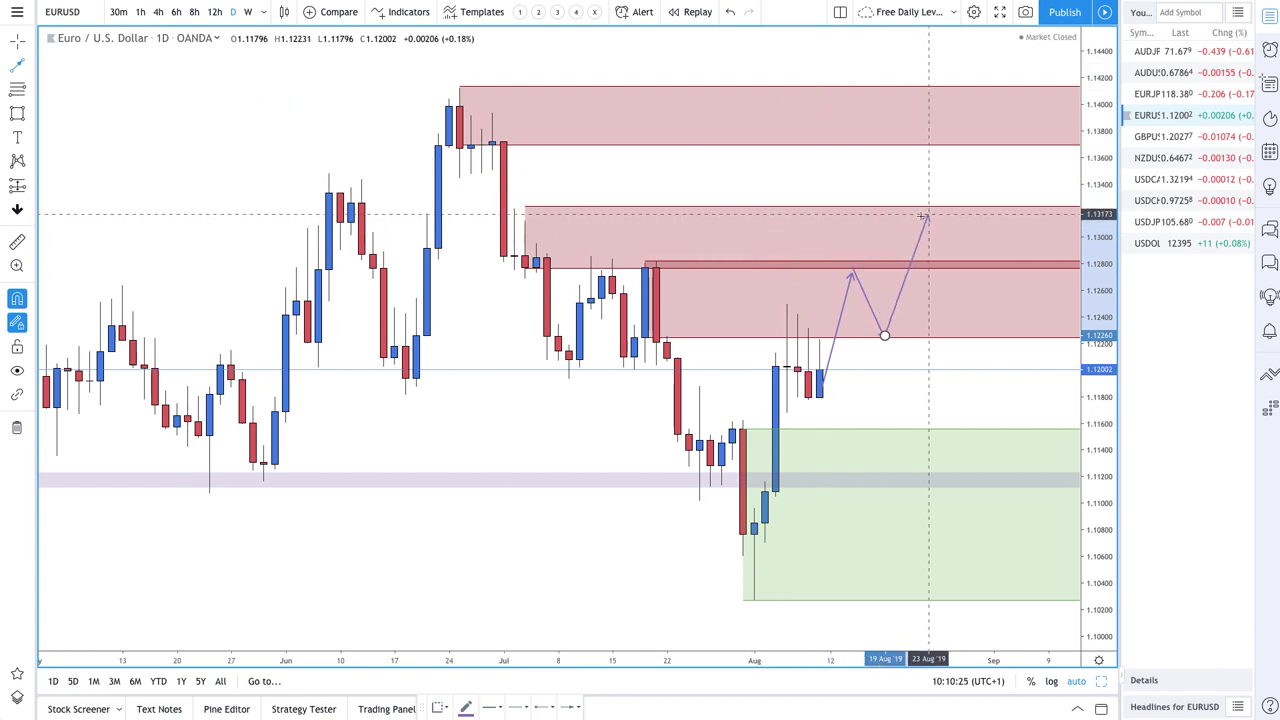
key("Escape")
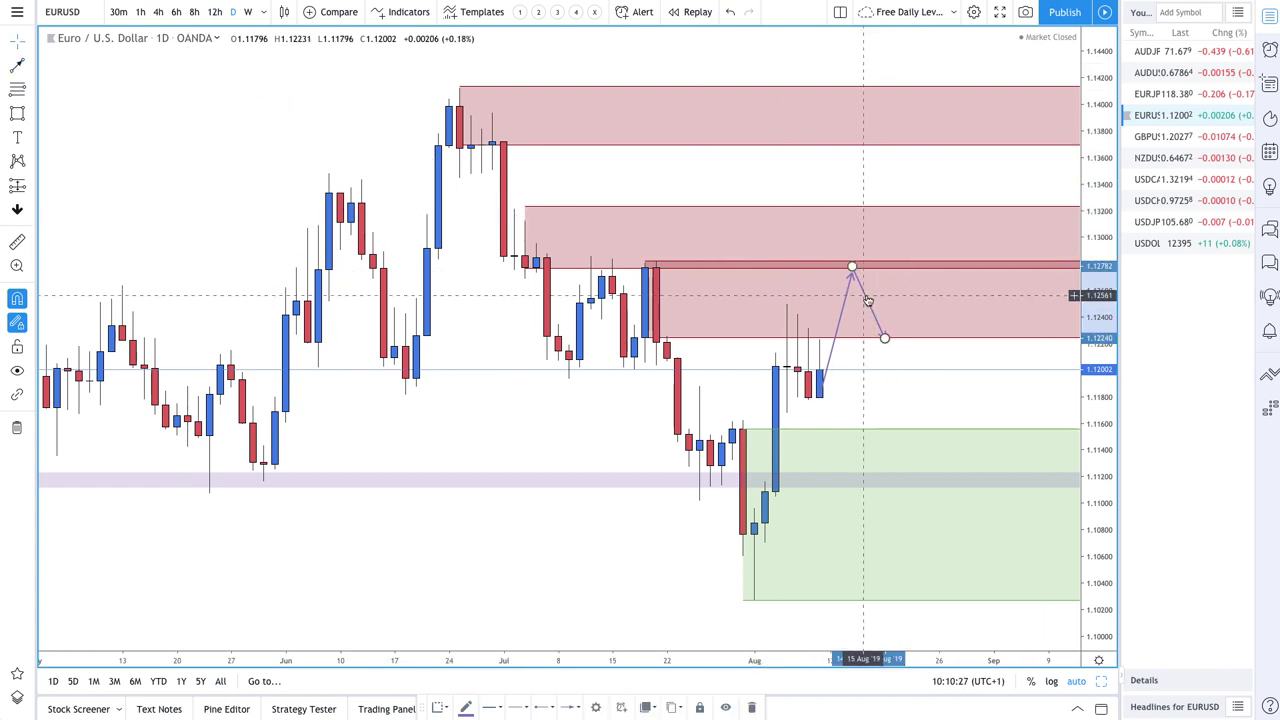
key("ctrl+z")
key("ctrl+z")
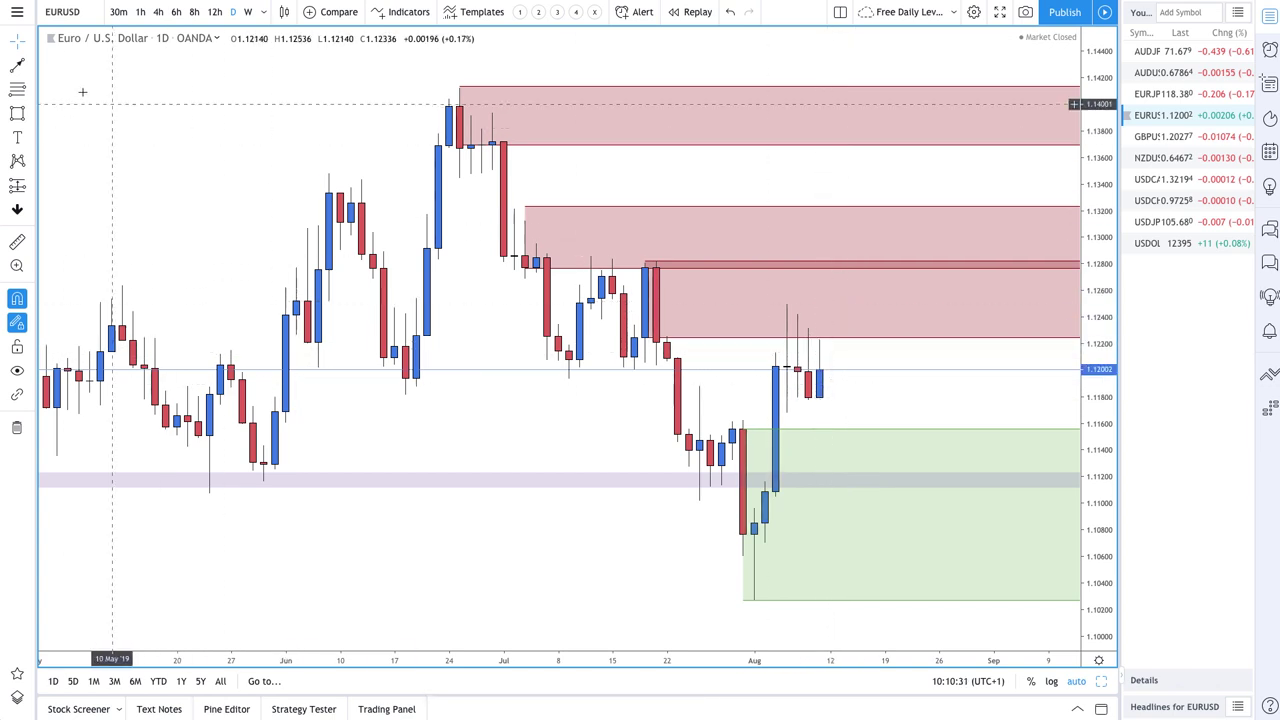
Start a EURUSD arrow from 1.11796 on 9 August down towards the purple band
left_click(17, 64)
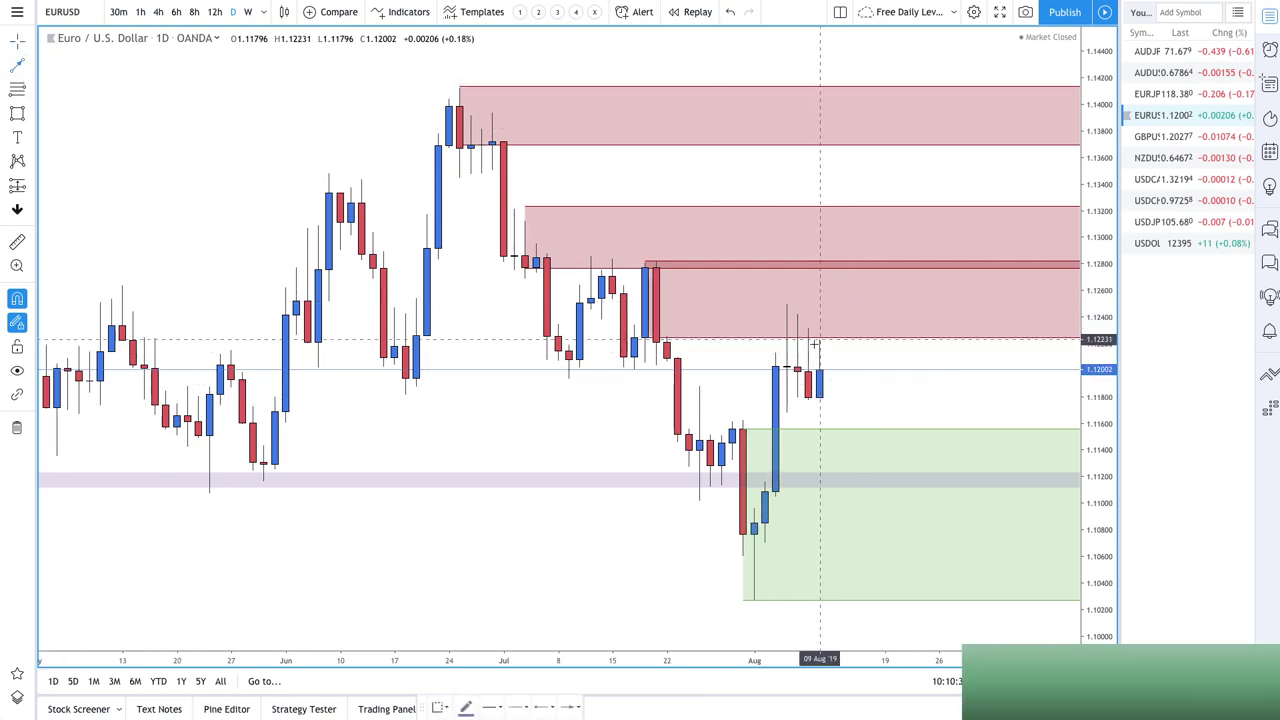
left_click(820, 398)
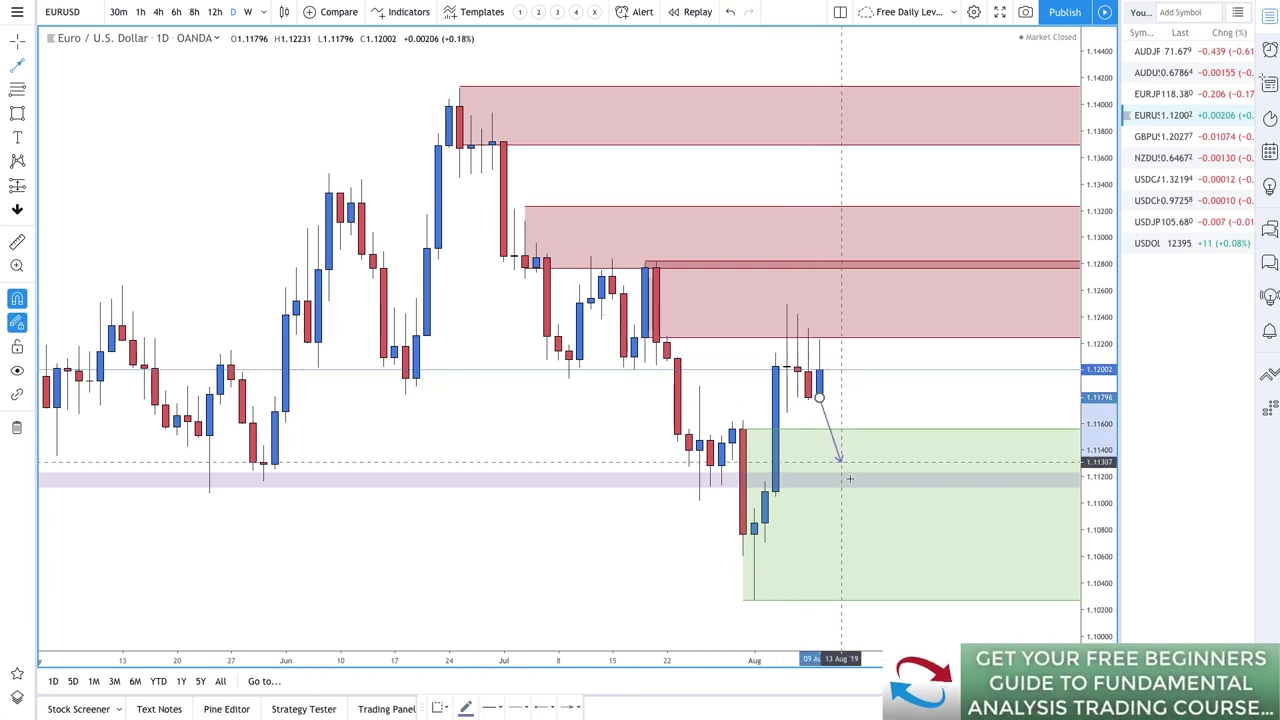
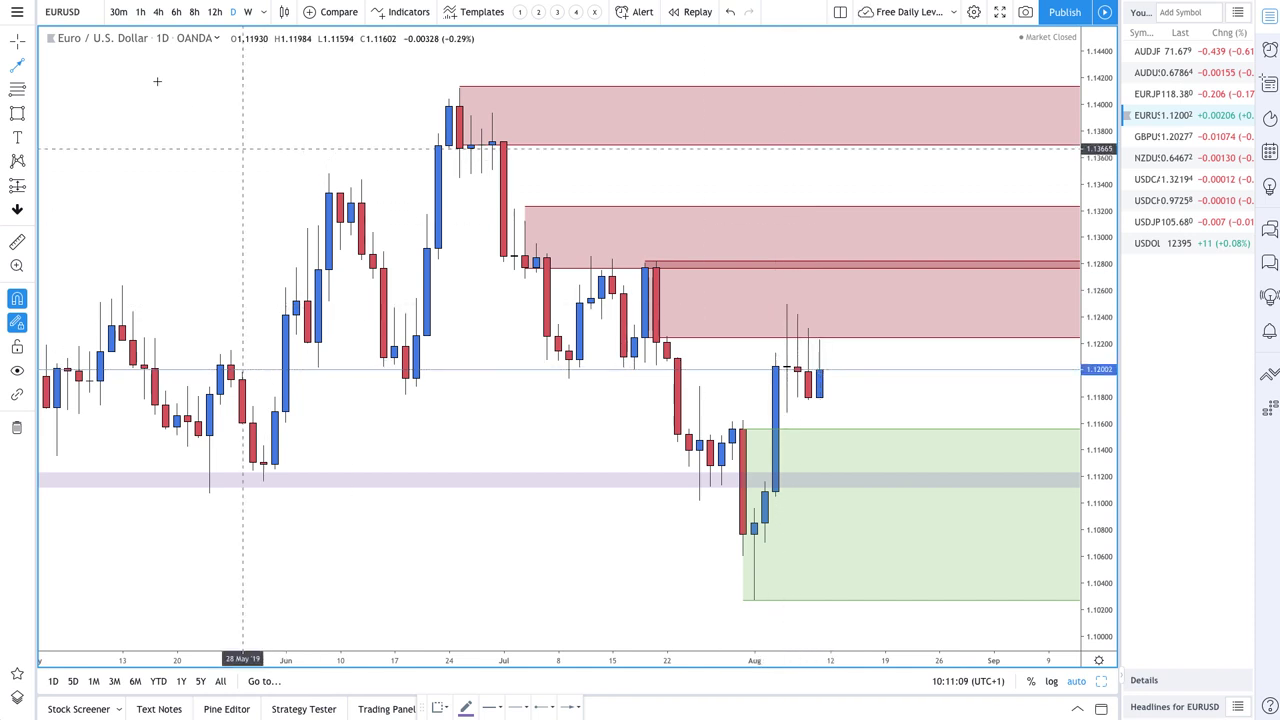
Examine EURUSD's reaction at the supply zone on the hourly chart, then return to the daily chart
left_click(140, 14)
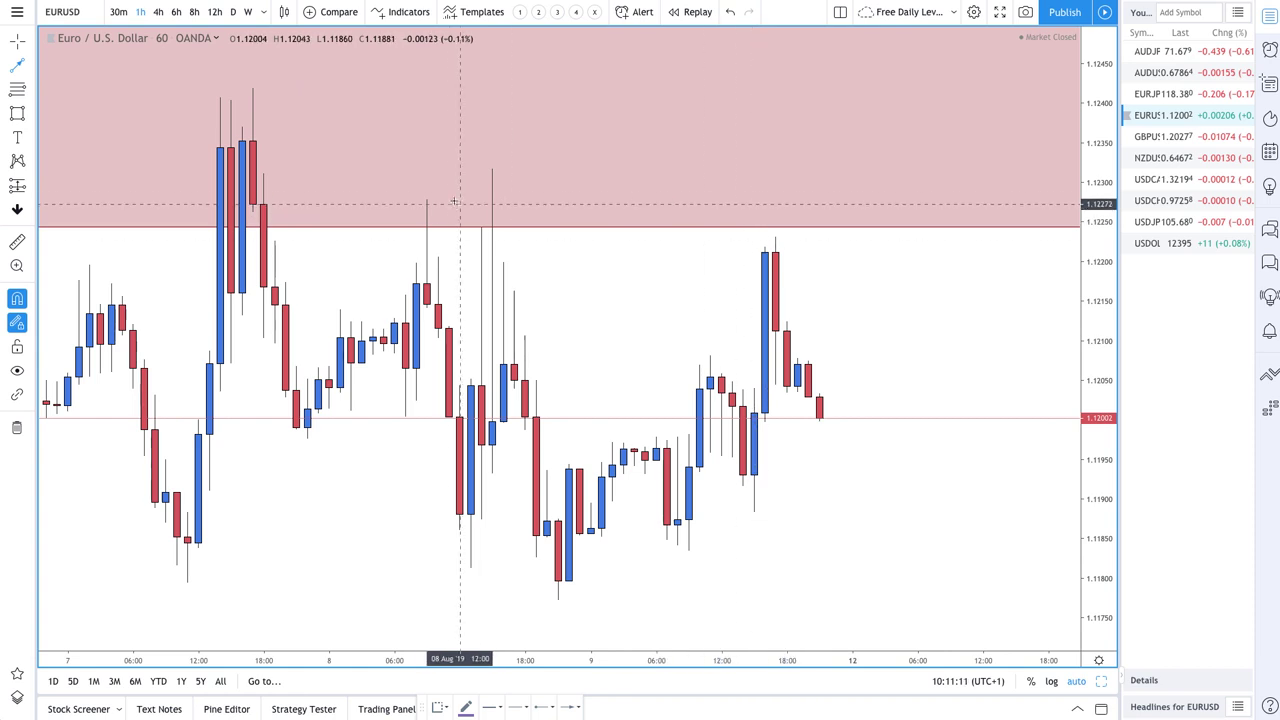
scroll(445, 200, "down", 3)
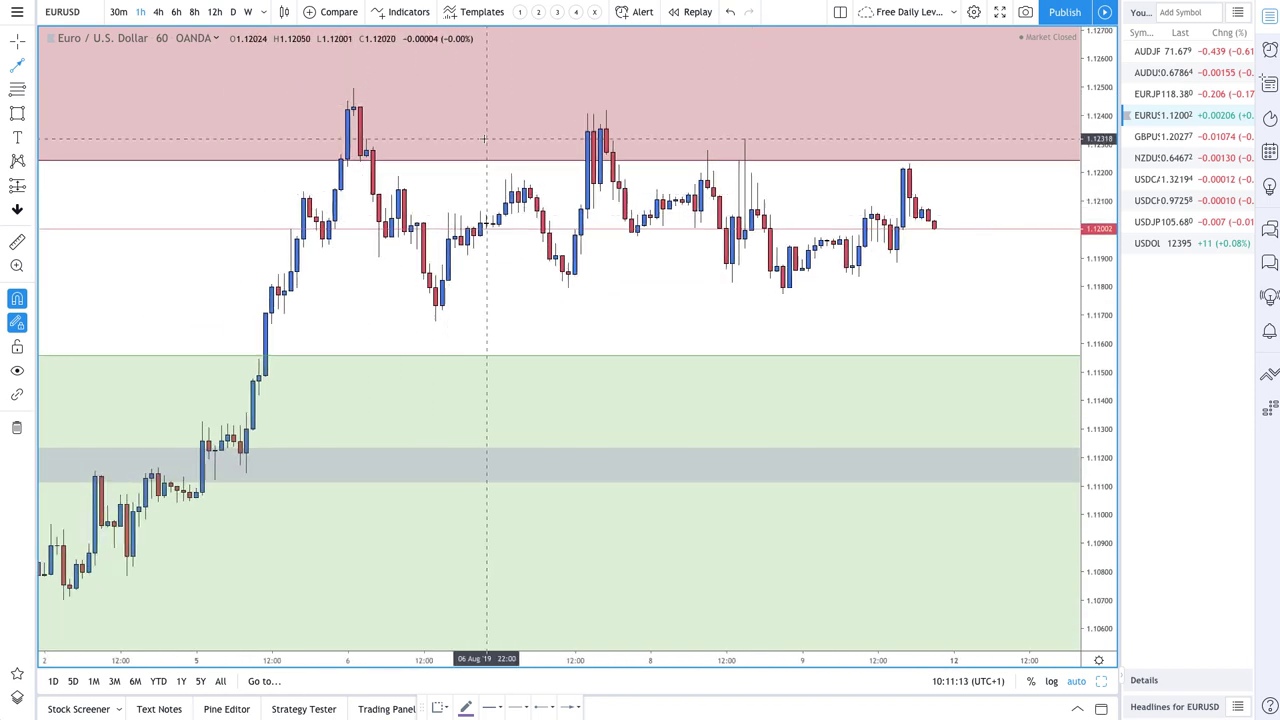
scroll(490, 125, "down", 2)
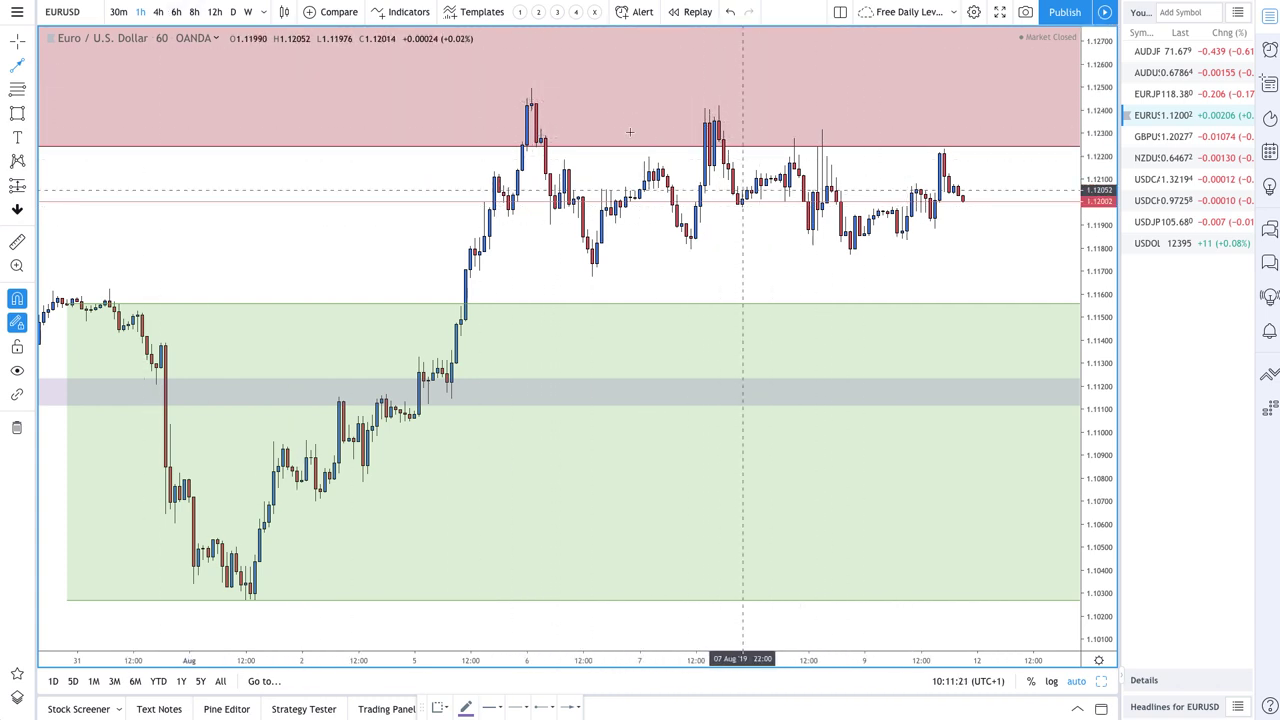
left_click(231, 12)
scroll(585, 200, "up", 5)
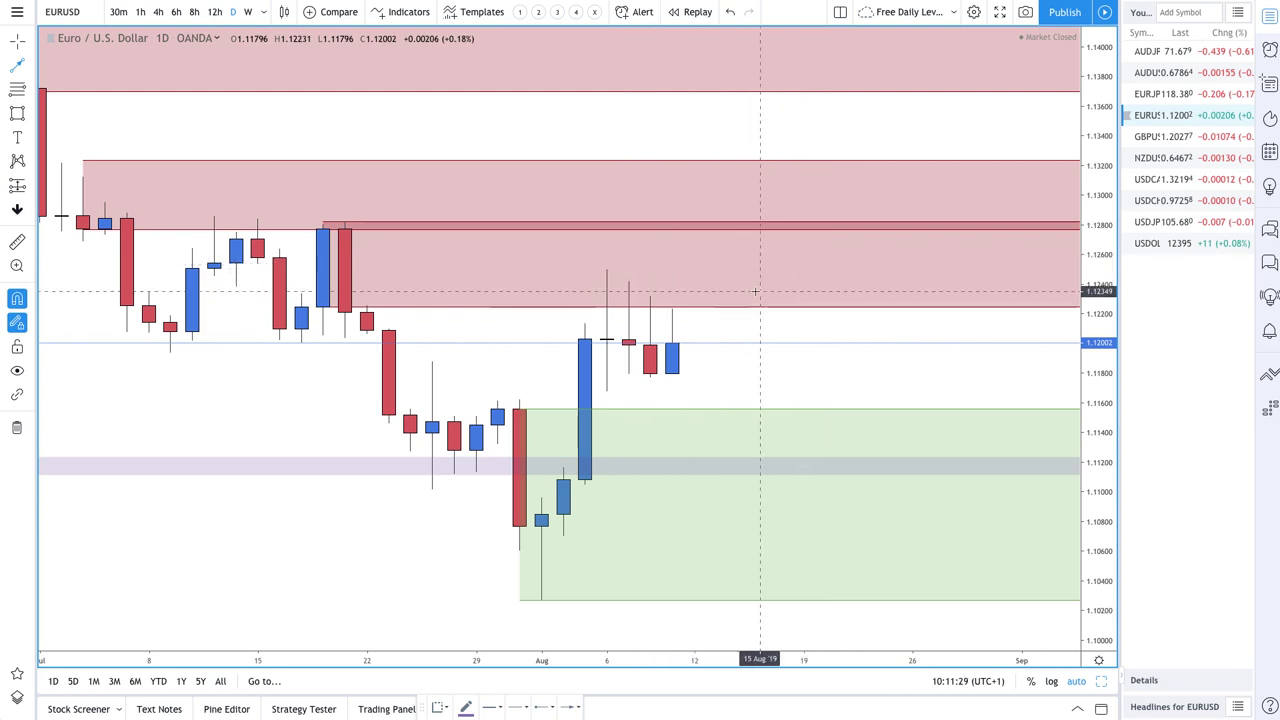
scroll(789, 440, "down", 4)
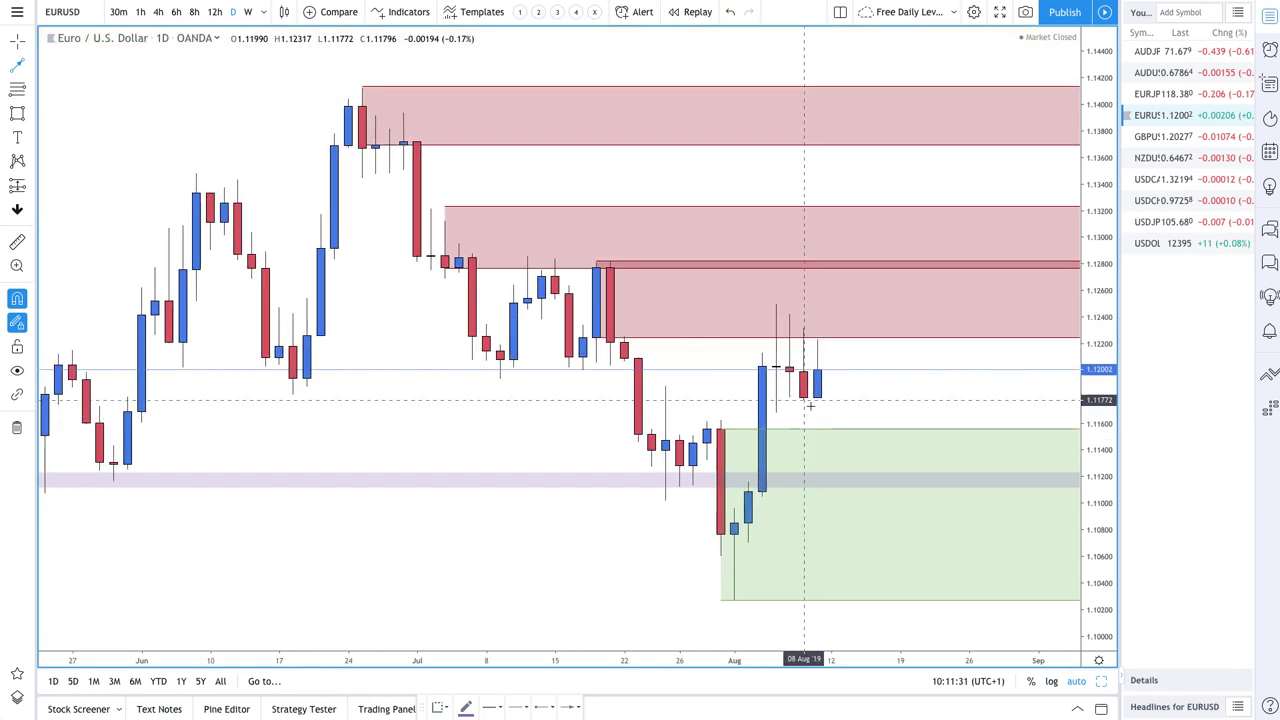
scroll(813, 405, "up", 1)
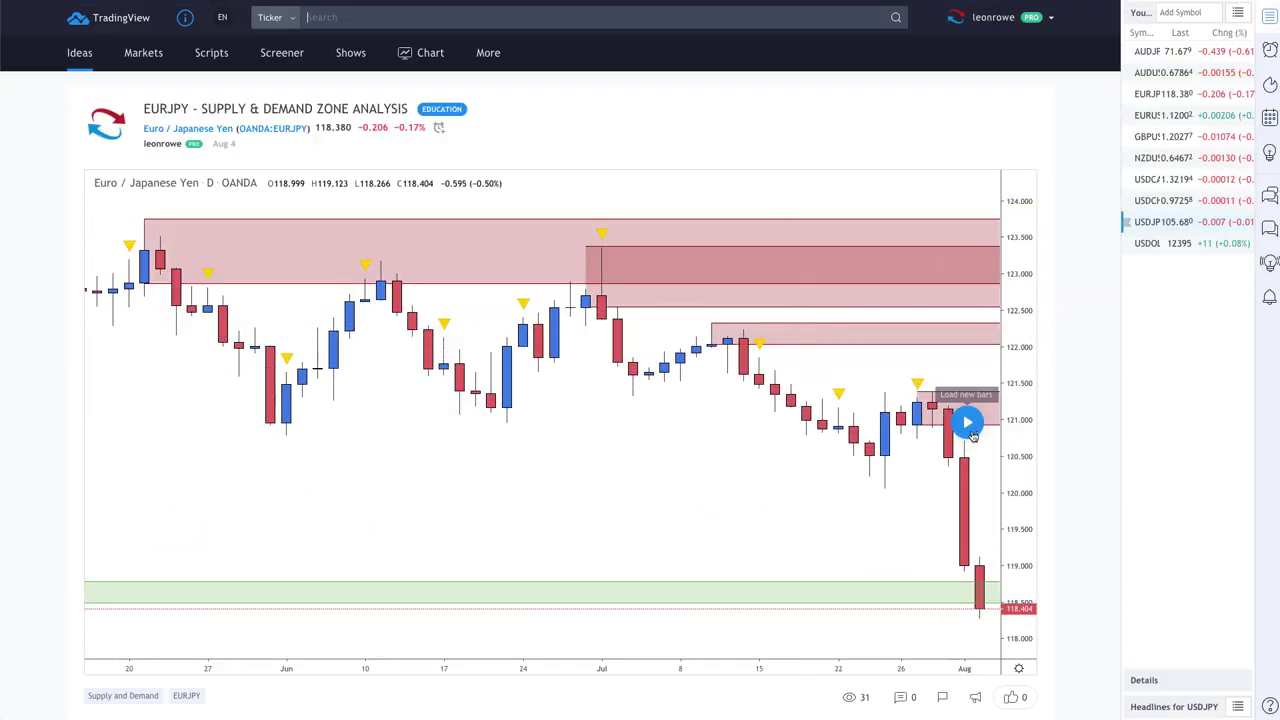
Load new bars on the published EURJPY analysis, and delete the demand zone starting 3 January at 118.484 on the EURJPY daily chart
left_click(967, 422)
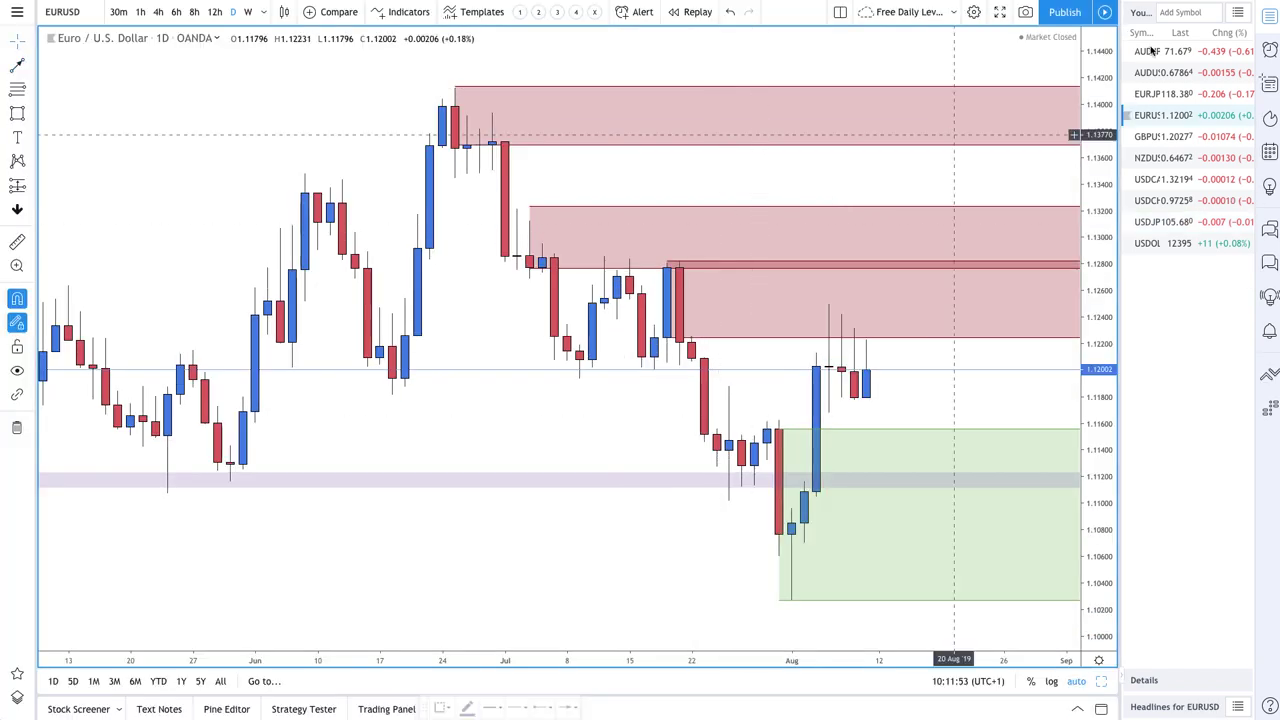
left_click(1153, 94)
scroll(834, 366, "down", 6)
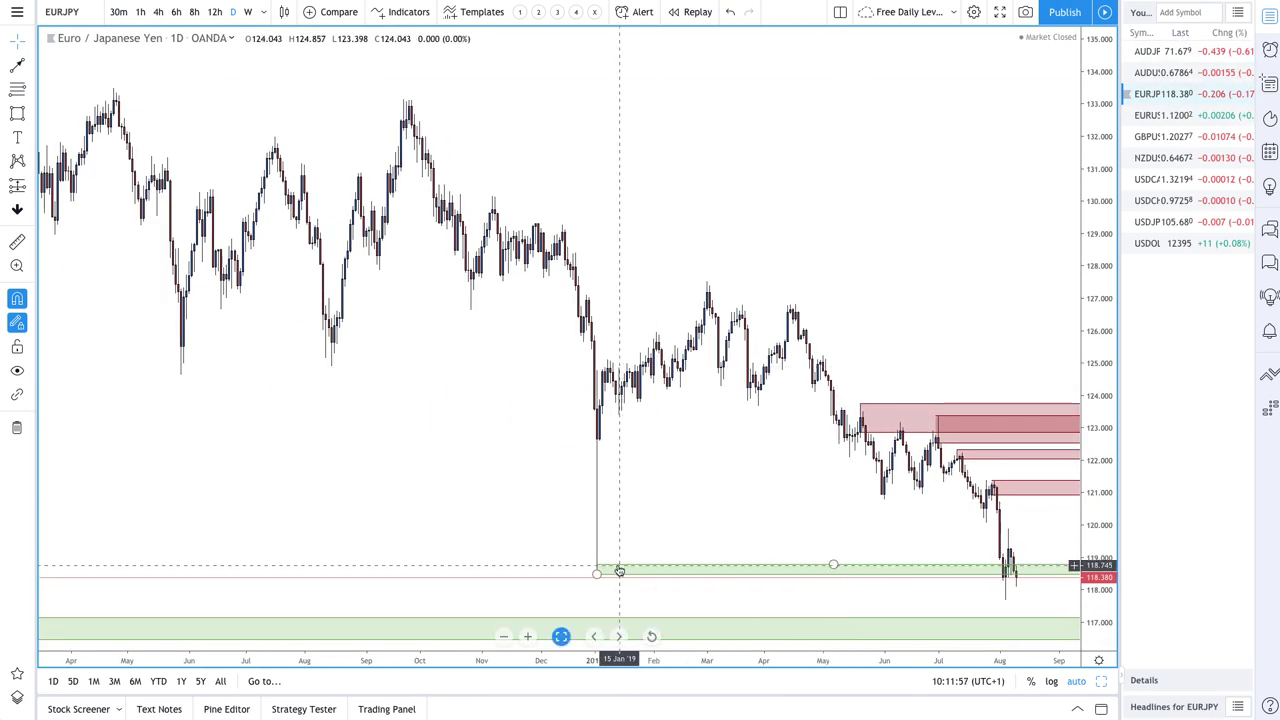
scroll(617, 570, "up", 4)
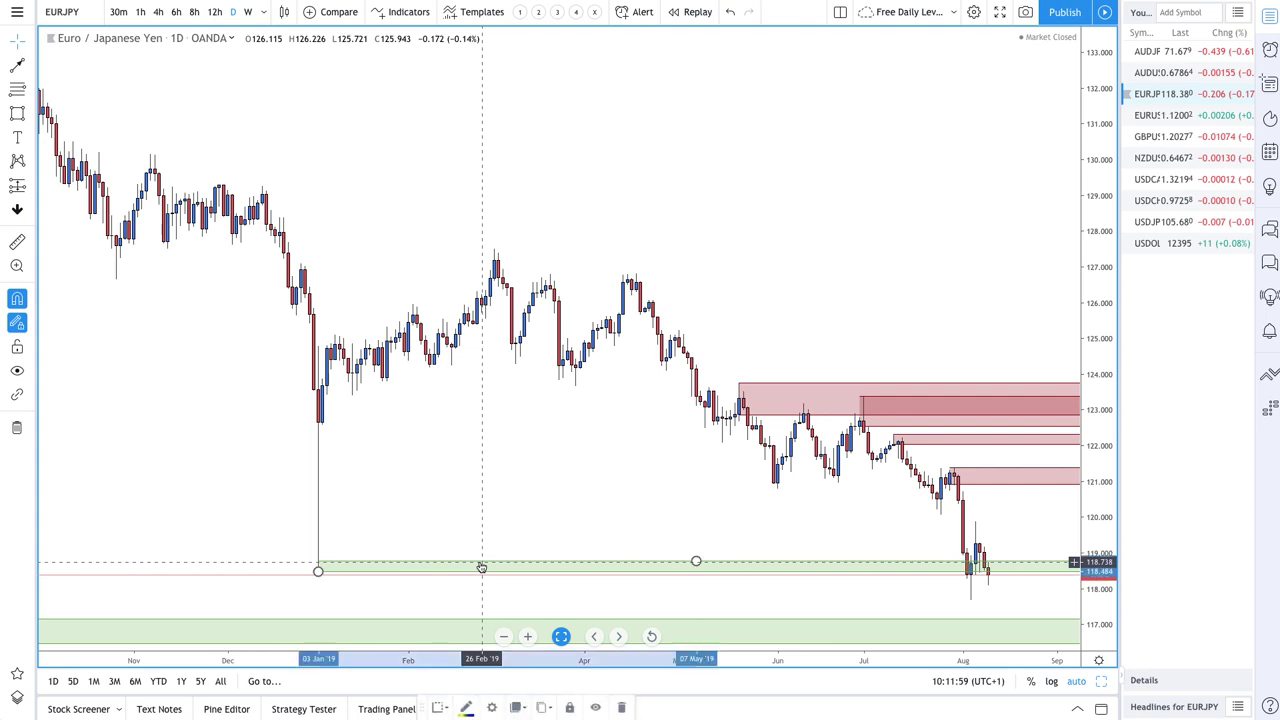
key("Delete")
scroll(561, 565, "up", 3)
scroll(561, 565, "up", 4)
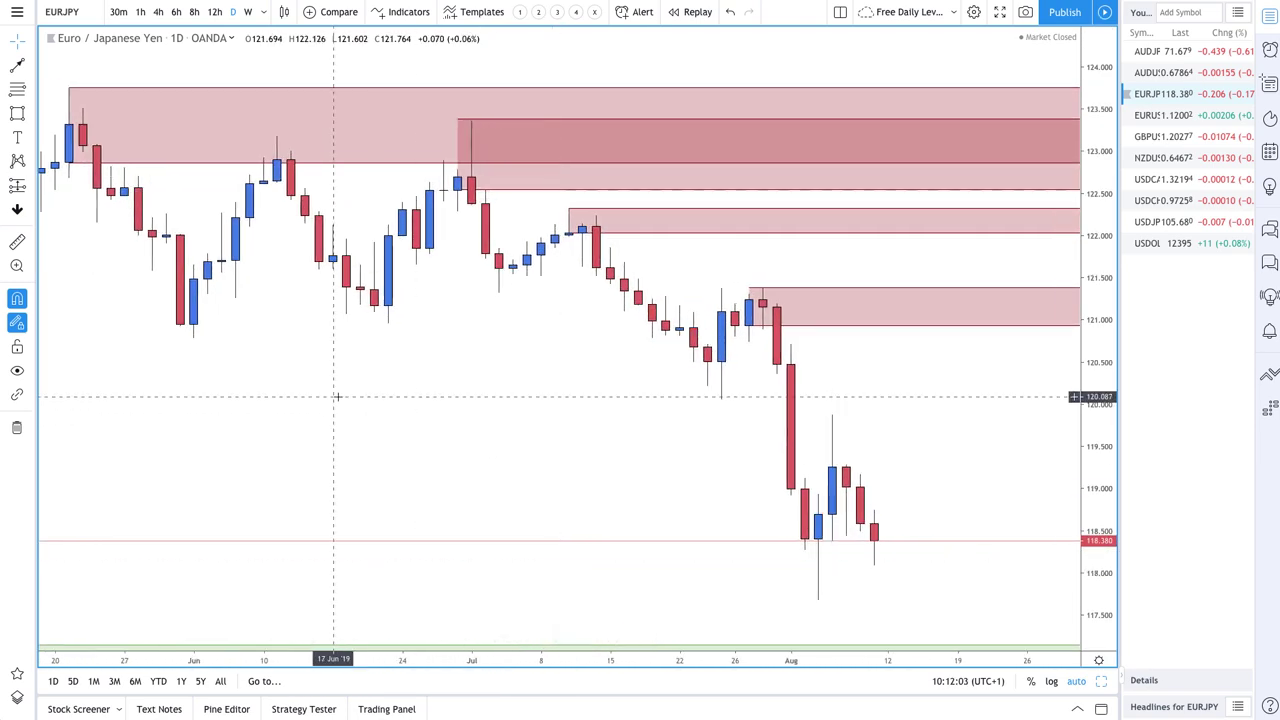
Sketch EURJPY arrows from 118.380 on 9 August up to 120.434, down to 118.087 on 22 August and up to 118.988, and undo them
left_click(17, 68)
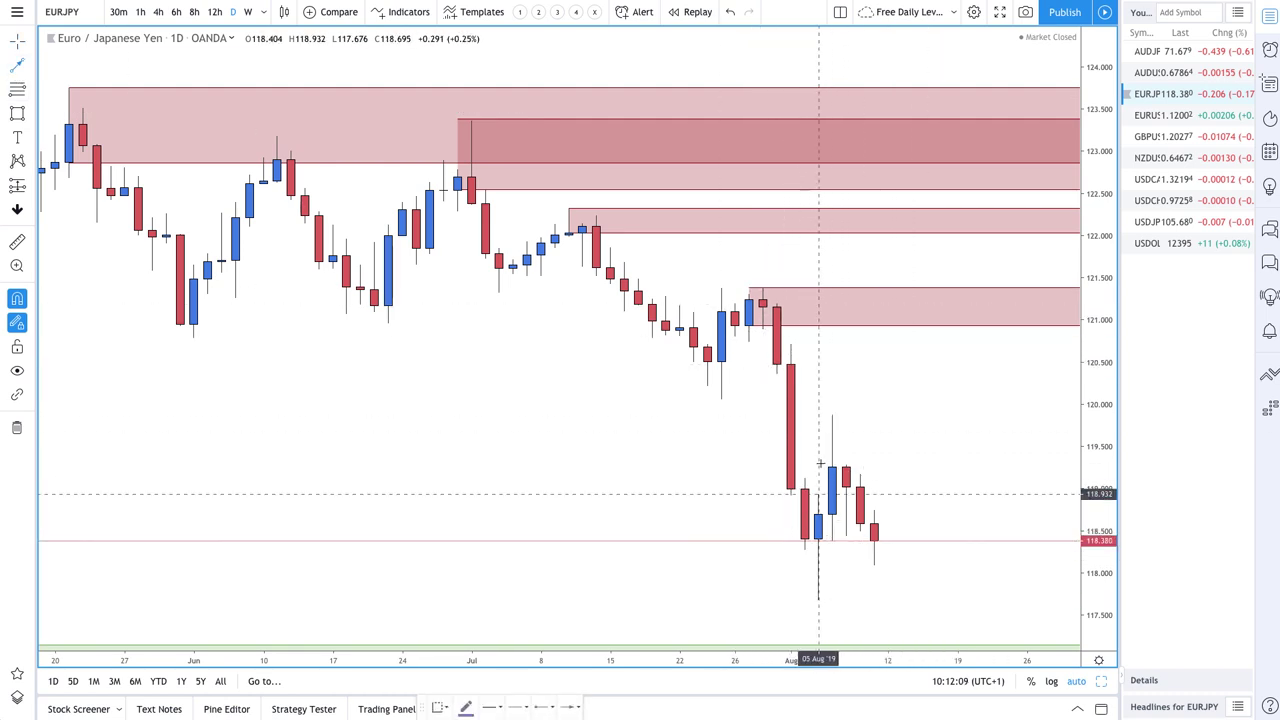
left_click(874, 541)
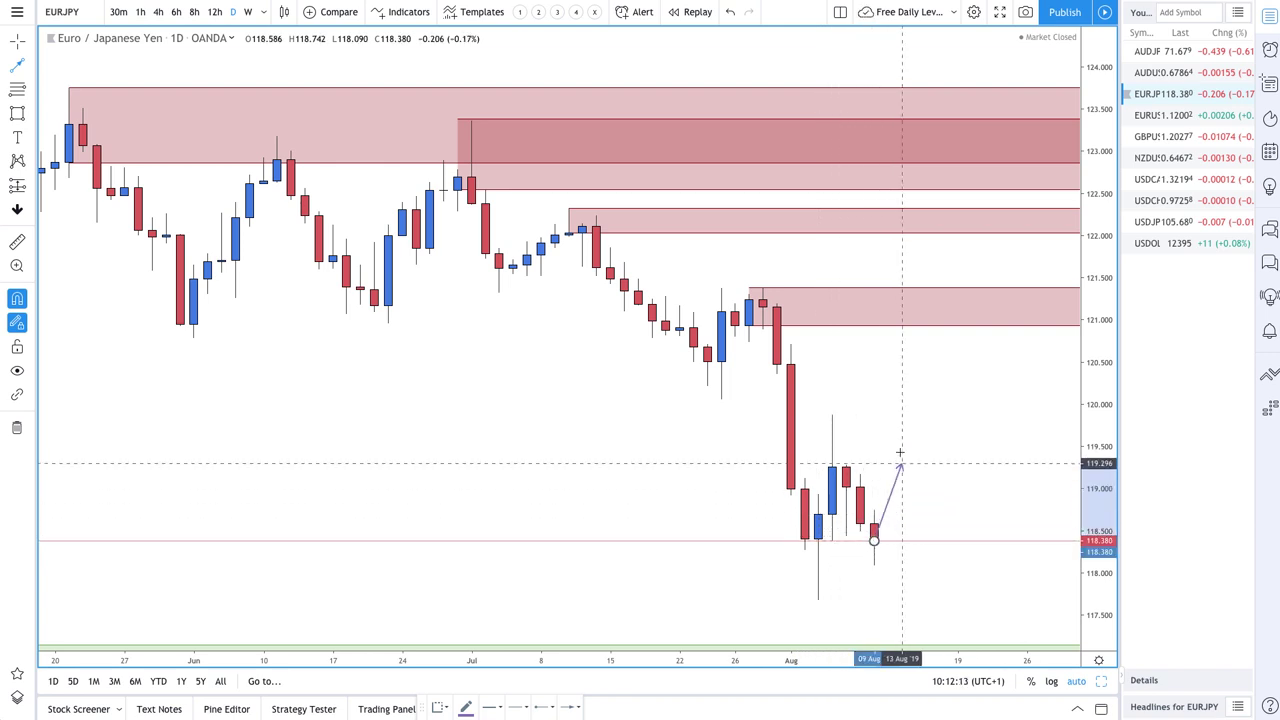
left_click(929, 368)
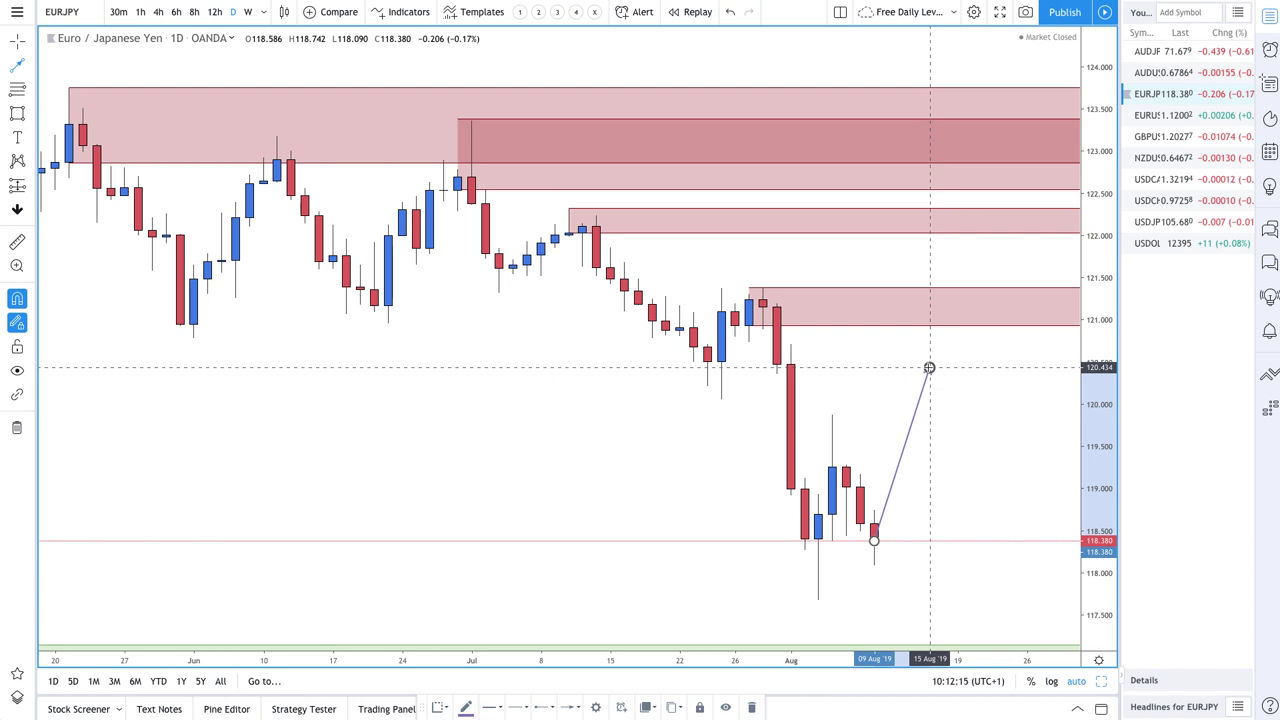
left_click(998, 565)
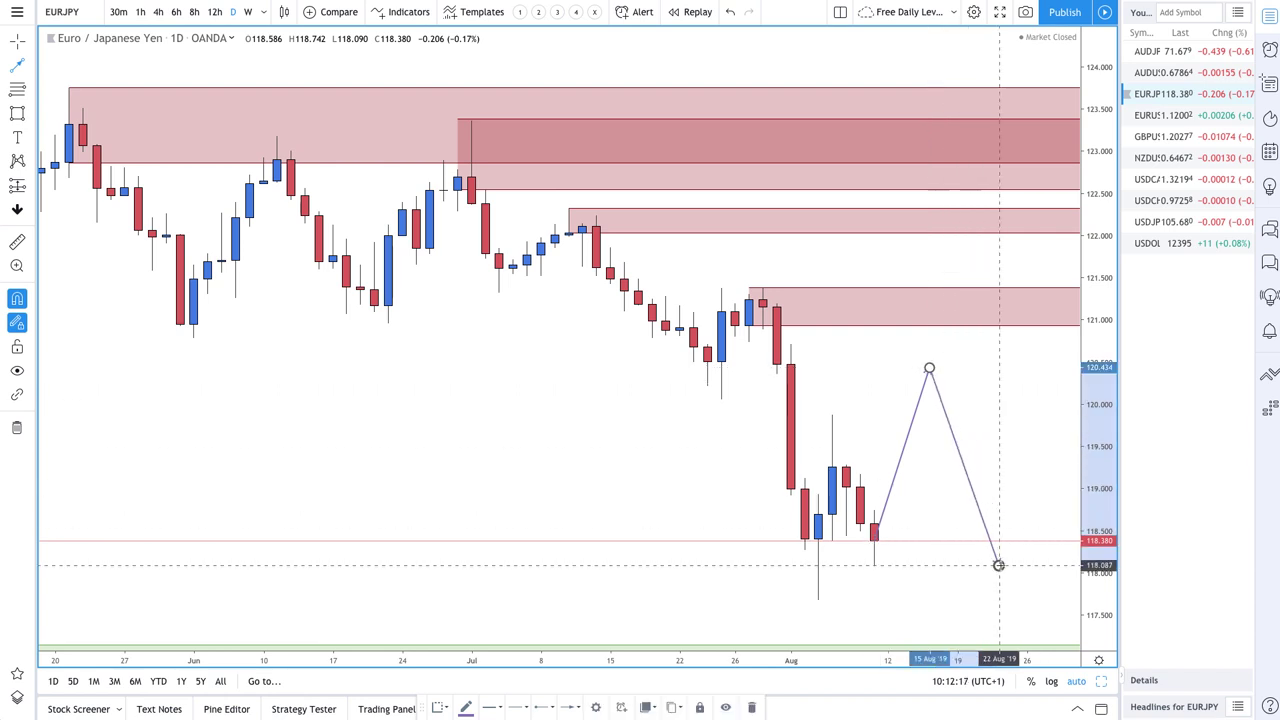
left_click(1024, 492)
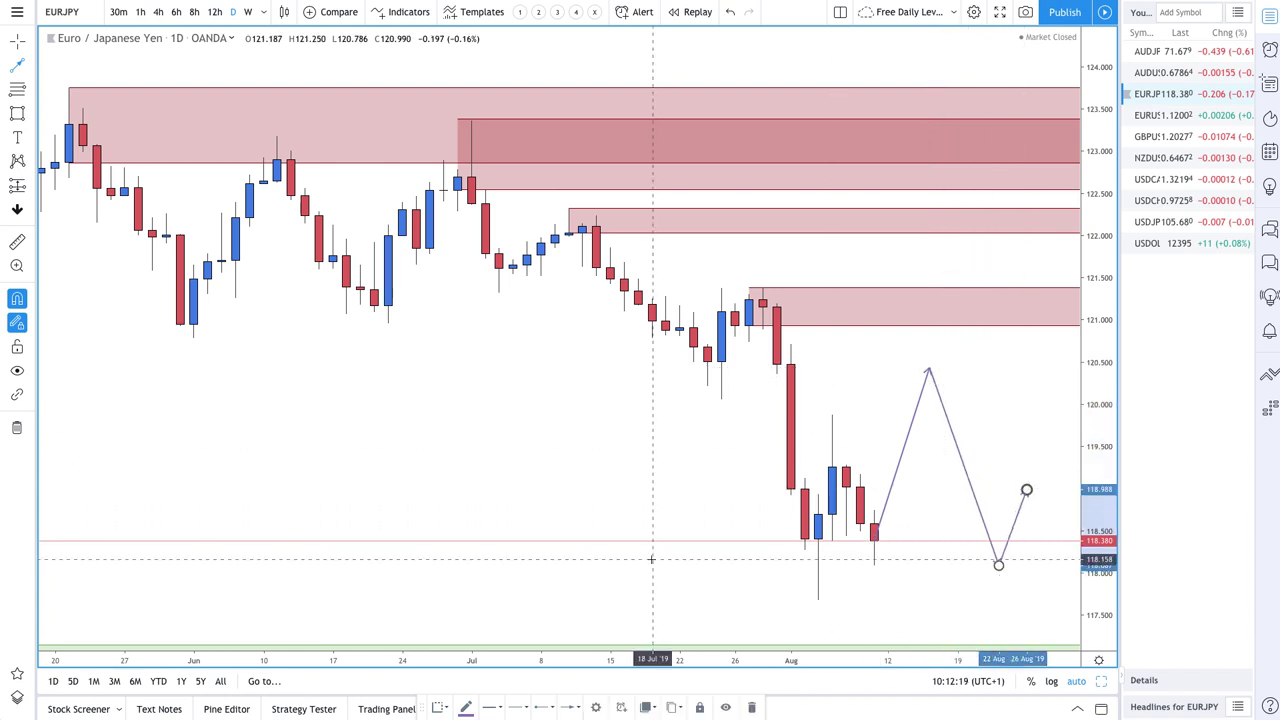
left_click(729, 13)
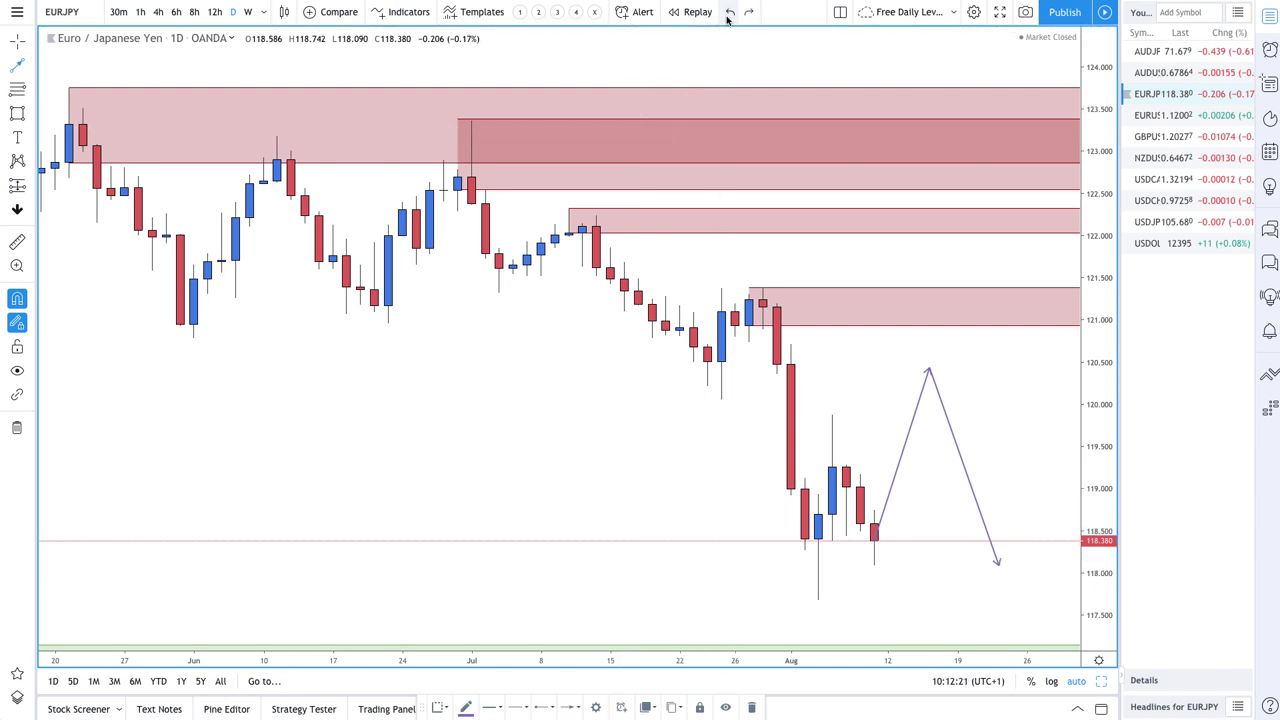
Sketch EURJPY arrows from 118.380 down to 117.170 on 13 August, up to 118.759 on 16 August and across to 12 August, and undo them
left_click(875, 541)
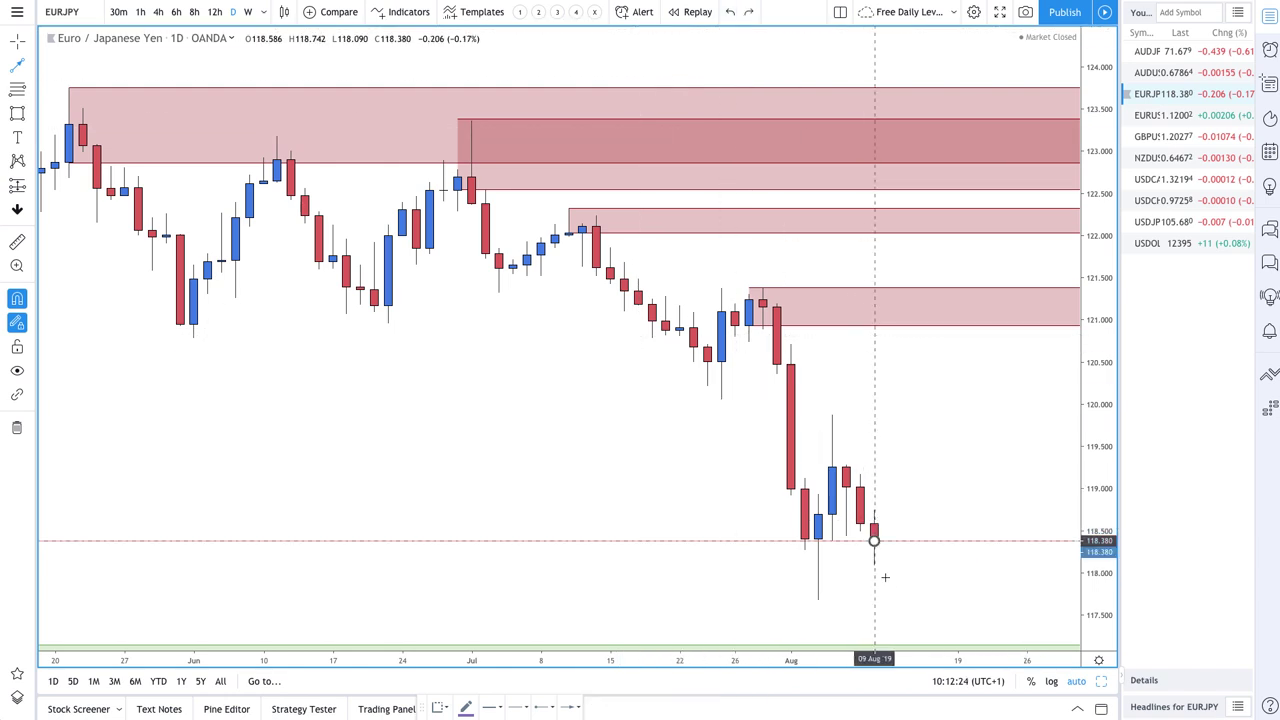
left_click(901, 640)
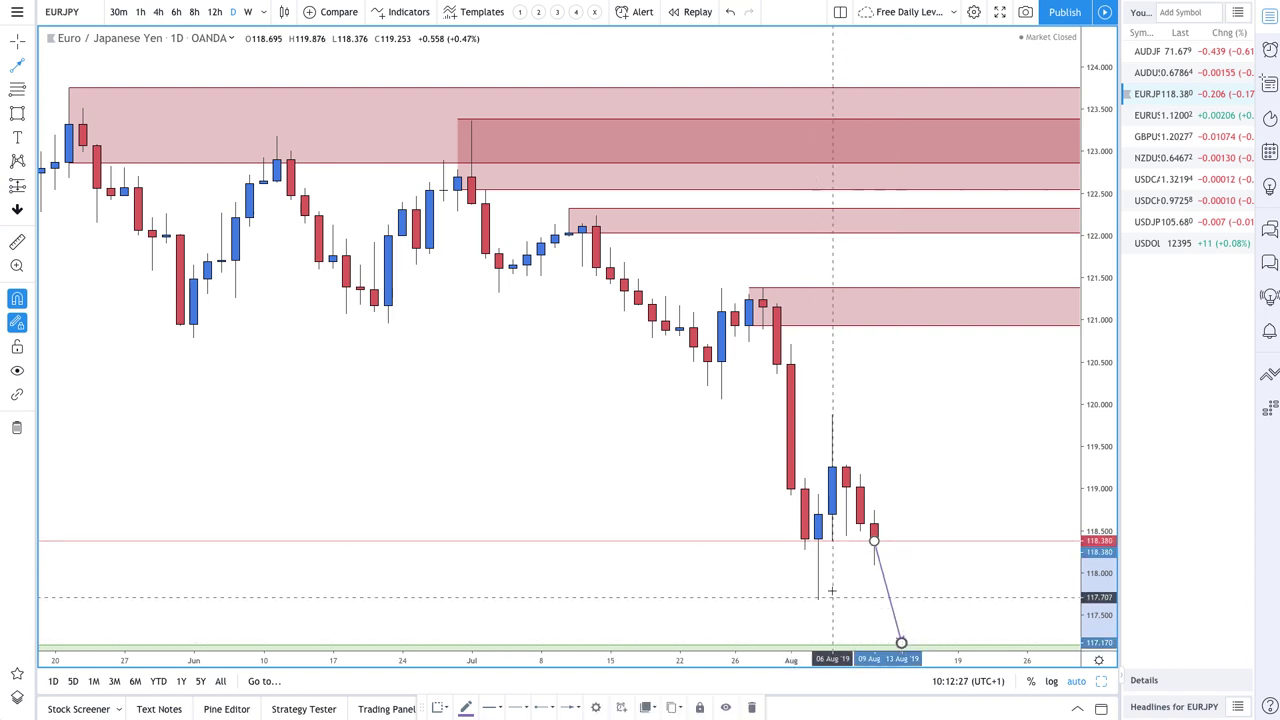
left_click(901, 642)
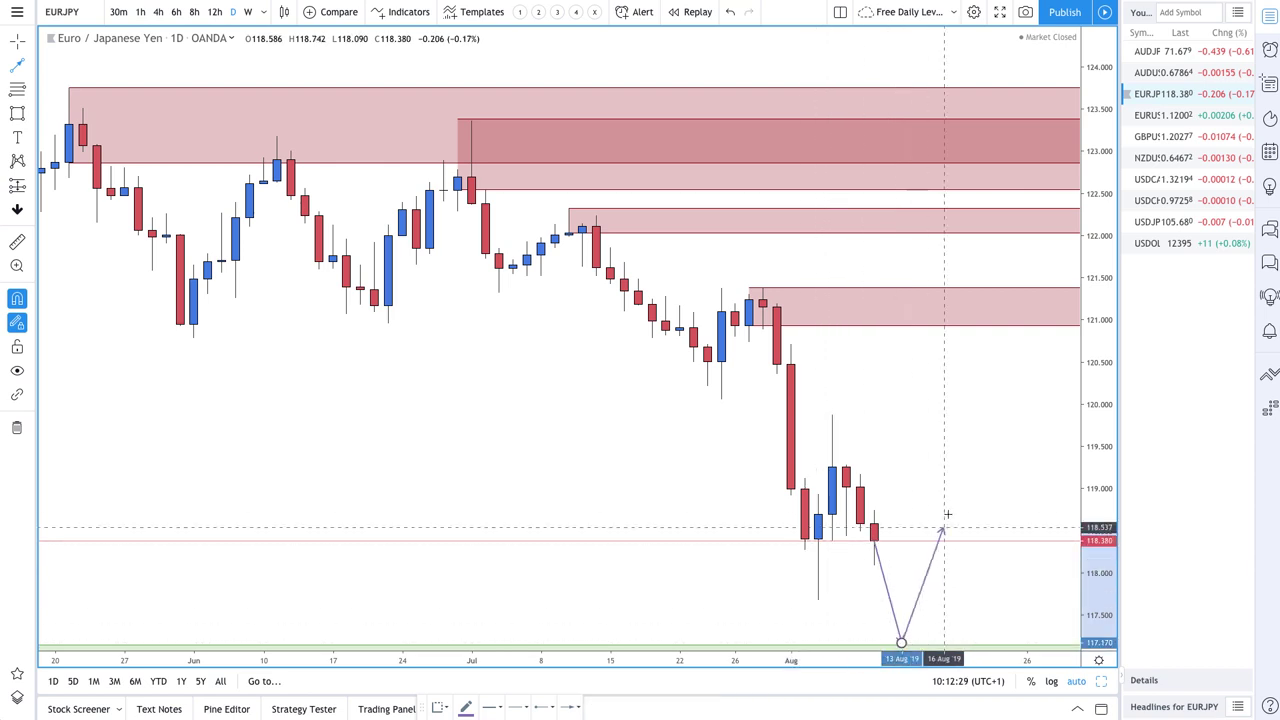
left_click(944, 509)
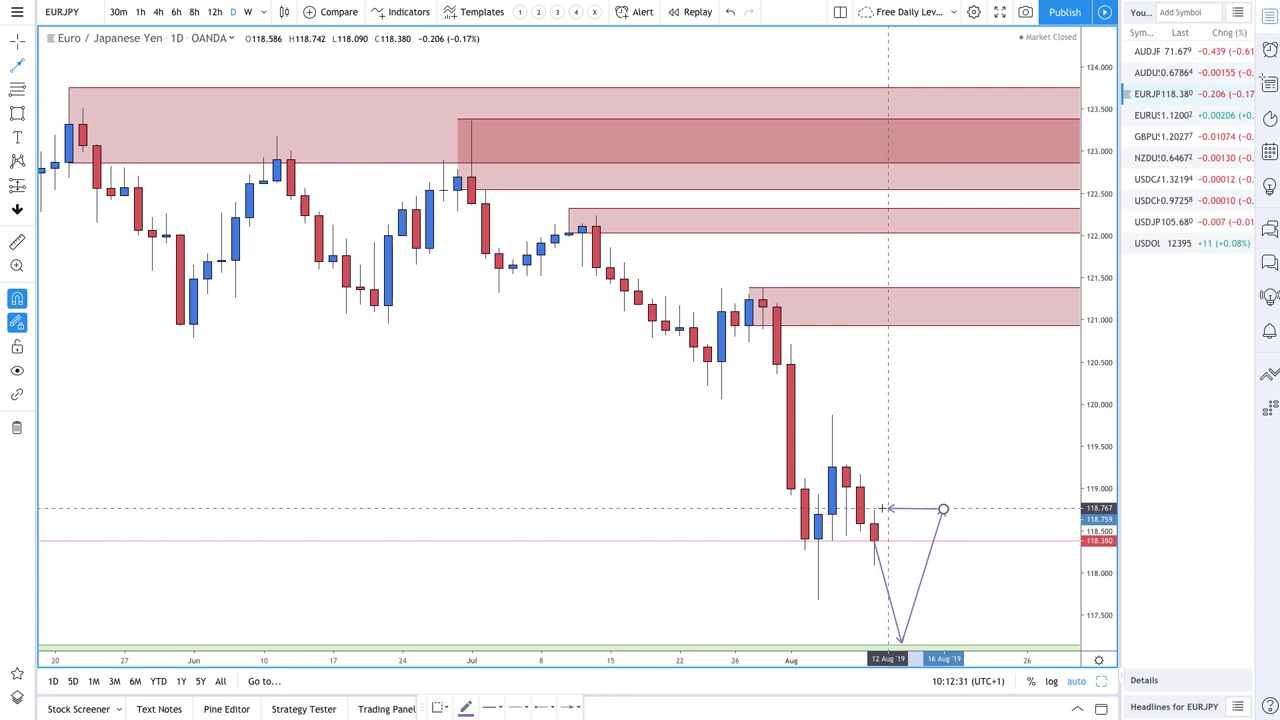
double_click(886, 509)
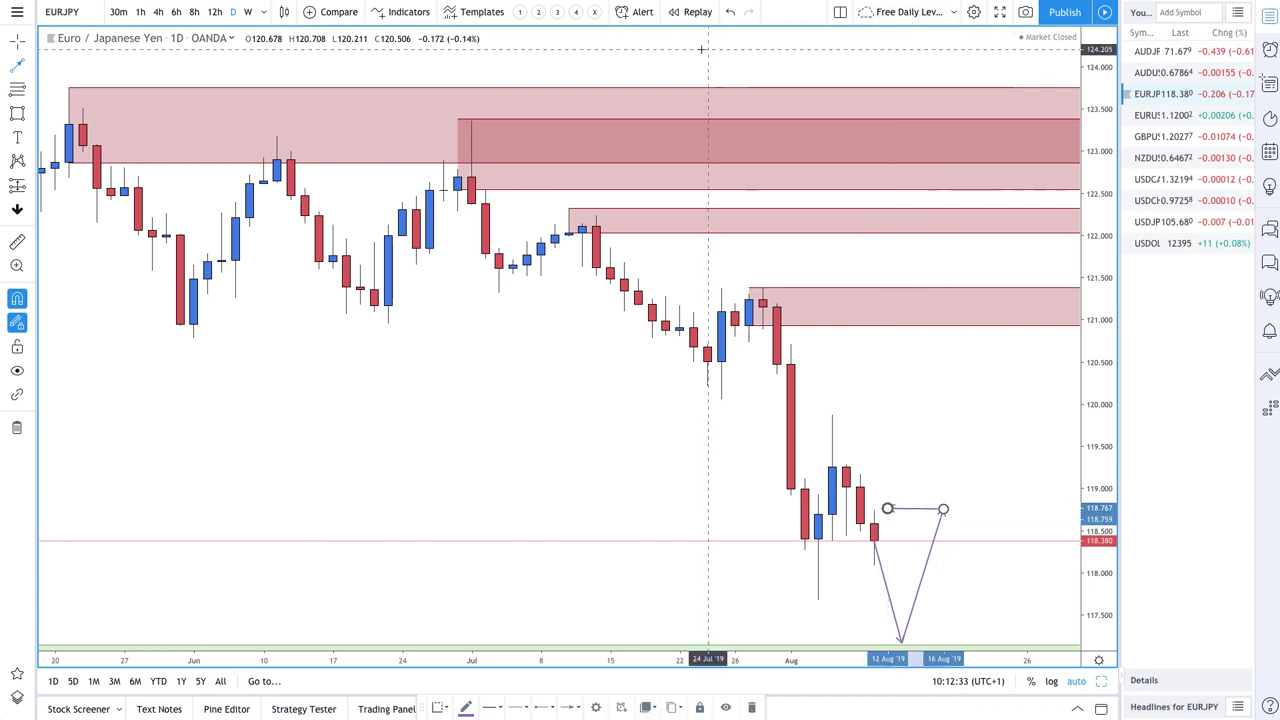
left_click(730, 12)
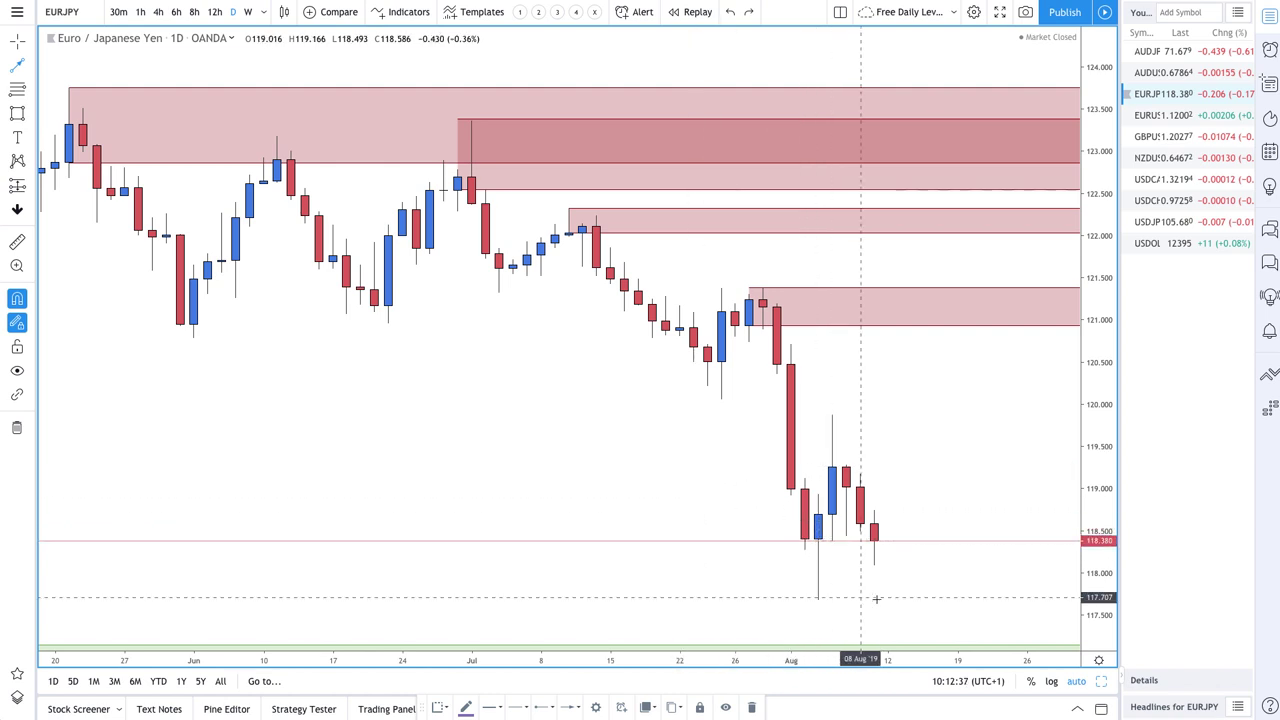
Draw EURJPY arrows from the 9 August low at 118.090 down to 116.962 on 15 August and up to 118.151 on 22 August
scroll(861, 567, "down", 3)
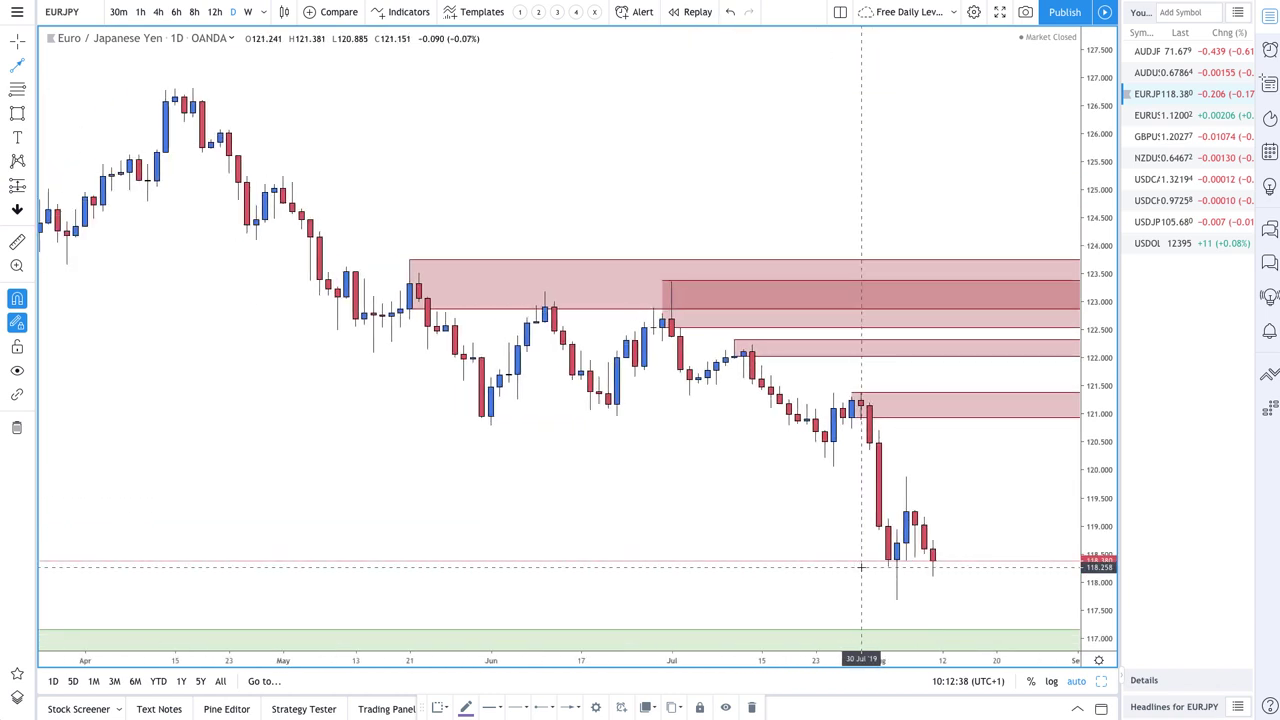
left_click(932, 575)
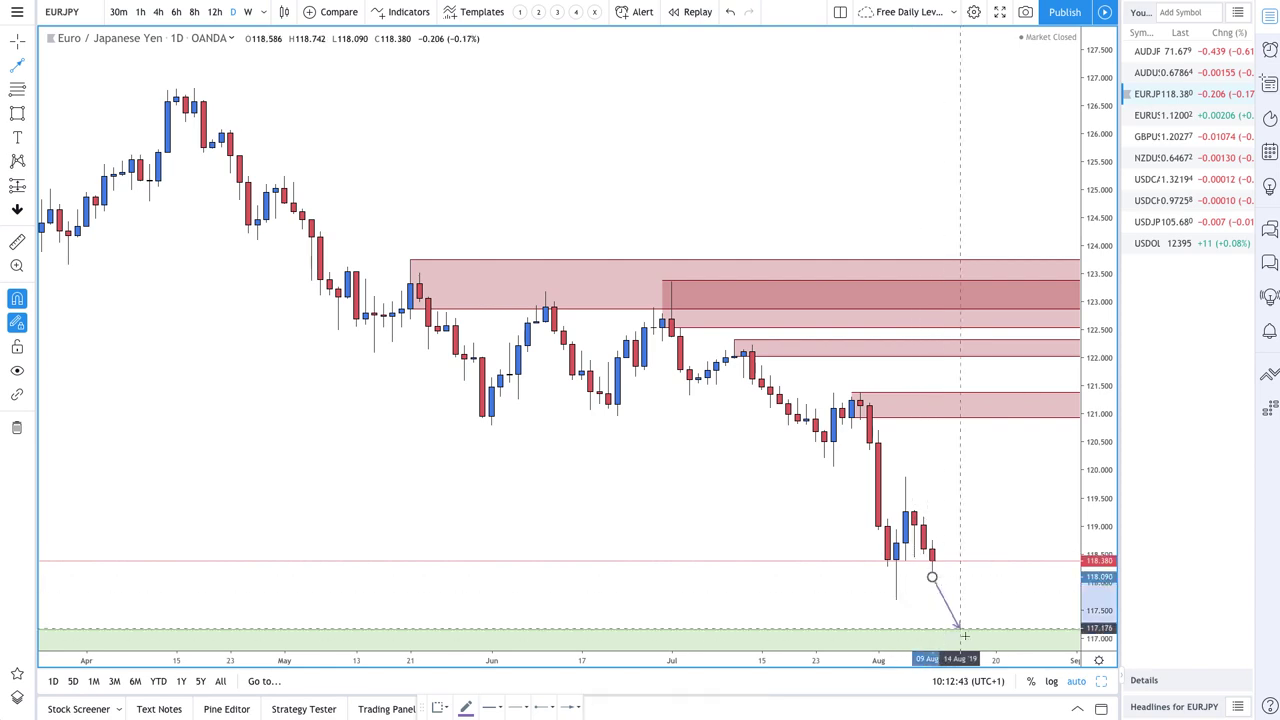
left_click(968, 640)
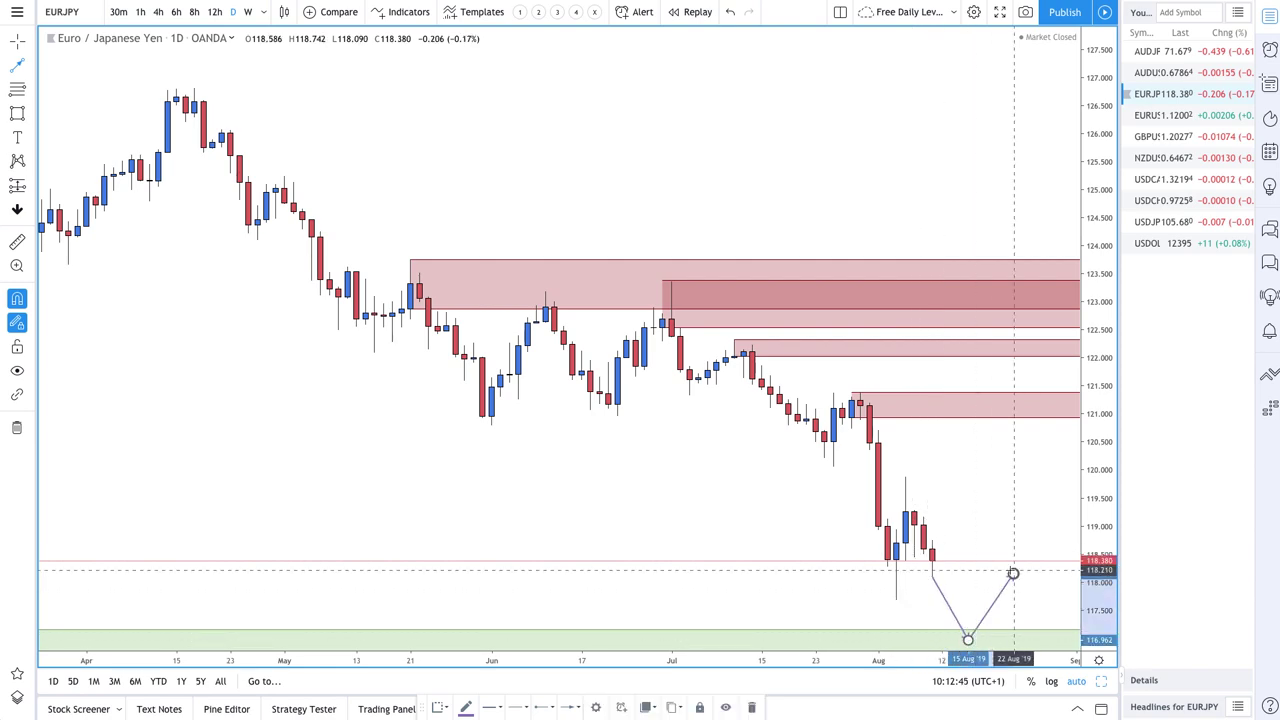
left_click(1013, 573)
scroll(1010, 572, "down", 10)
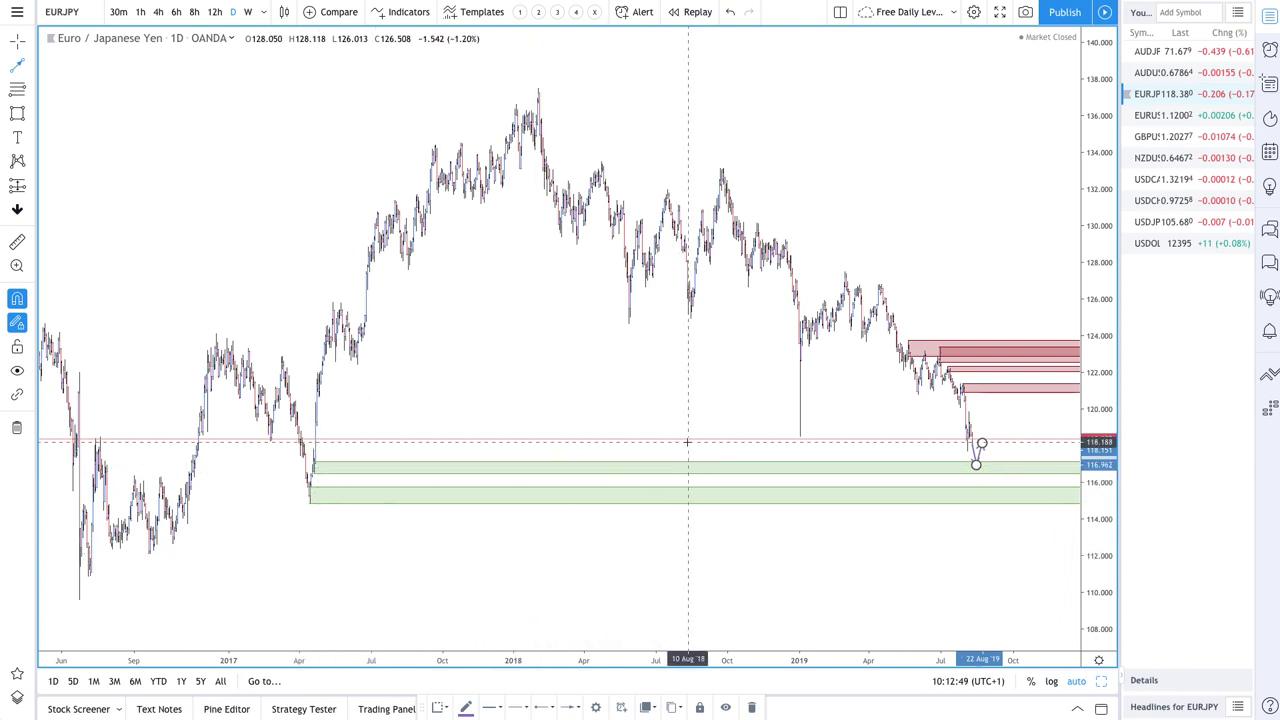
scroll(684, 442, "up", 10)
scroll(684, 442, "down", 3)
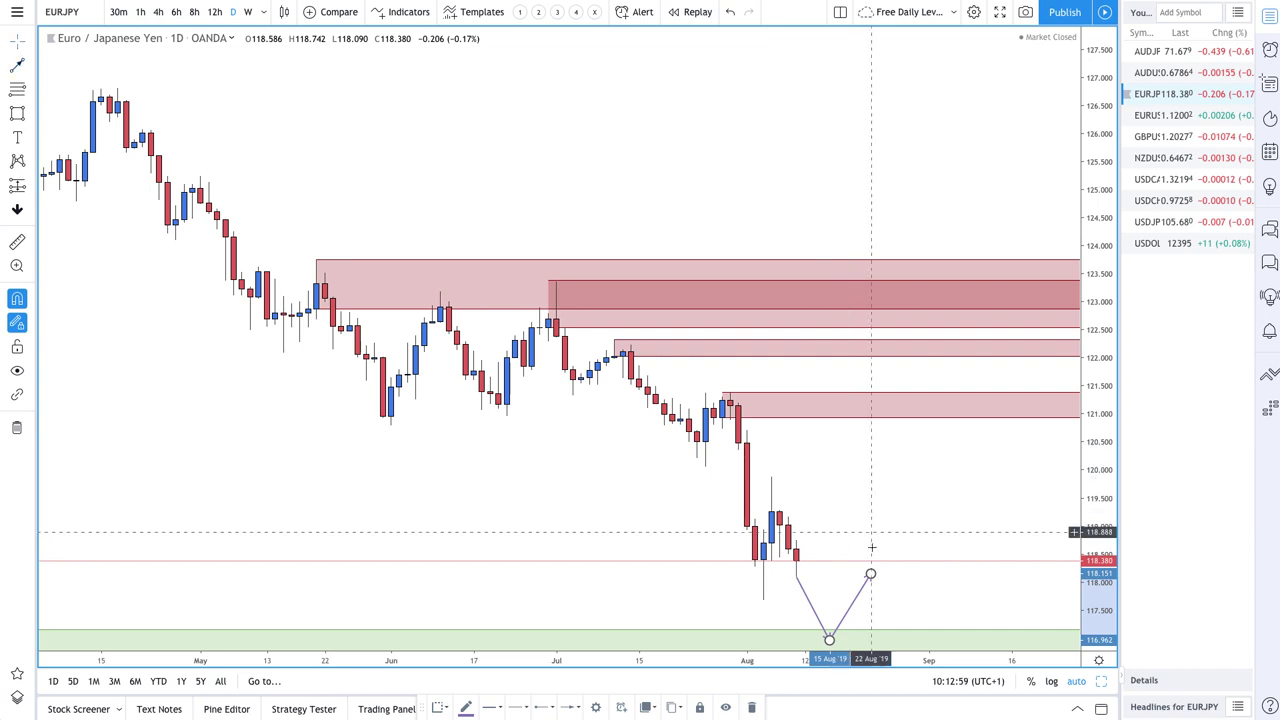
Move the rising arrow's tip to 119.566 on 20 August, and add arrows down to 116.939 on 28 August and up to 117.925 on 3 September
left_click(853, 496)
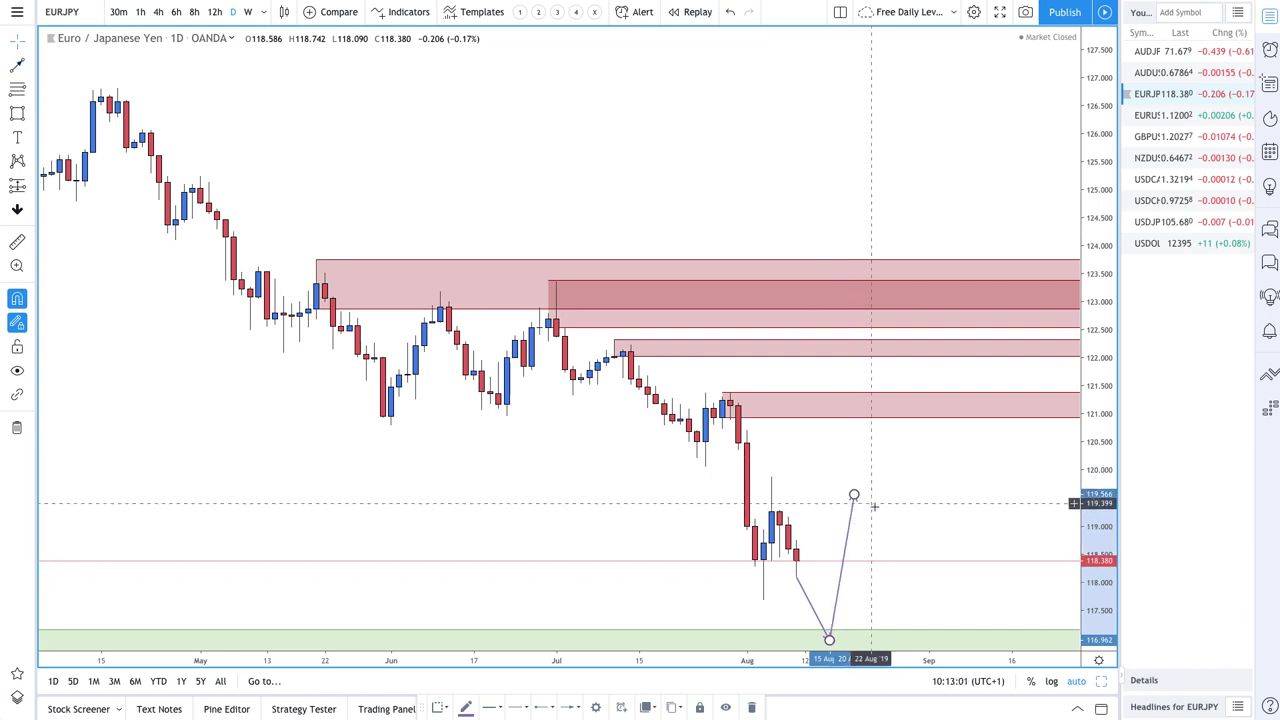
left_click(18, 66)
left_click(854, 494)
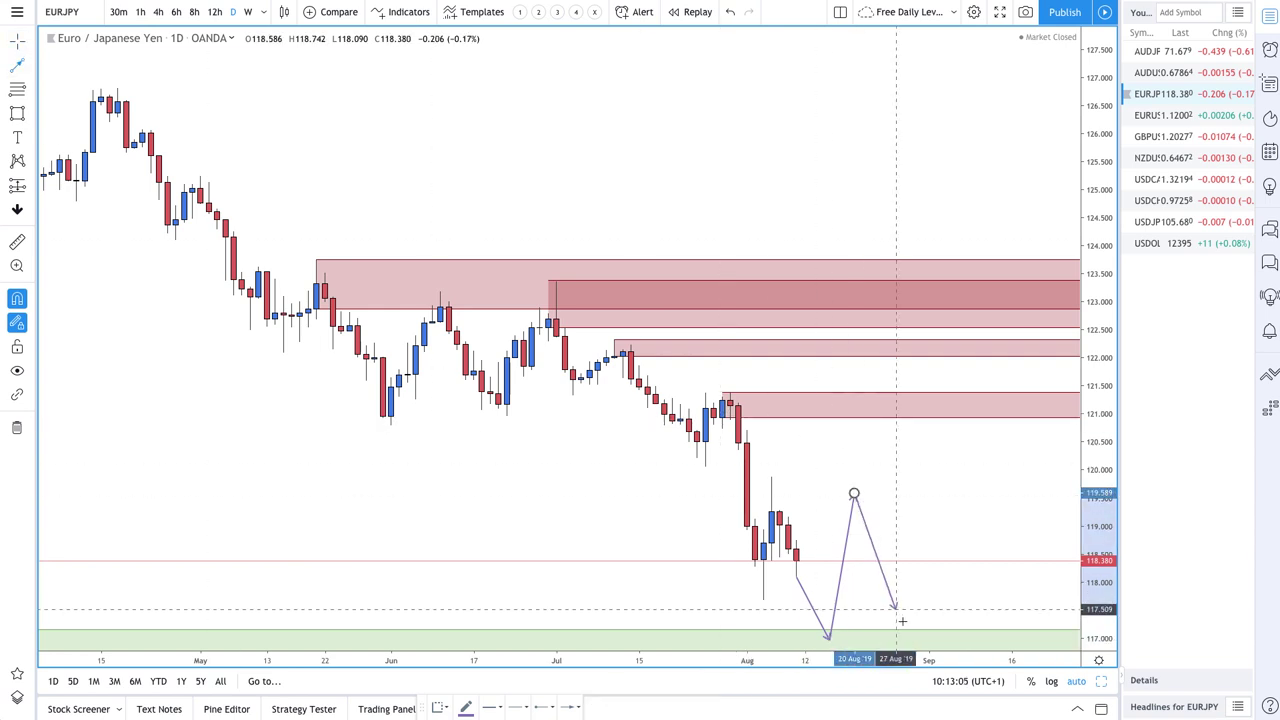
left_click(904, 641)
left_click(936, 587)
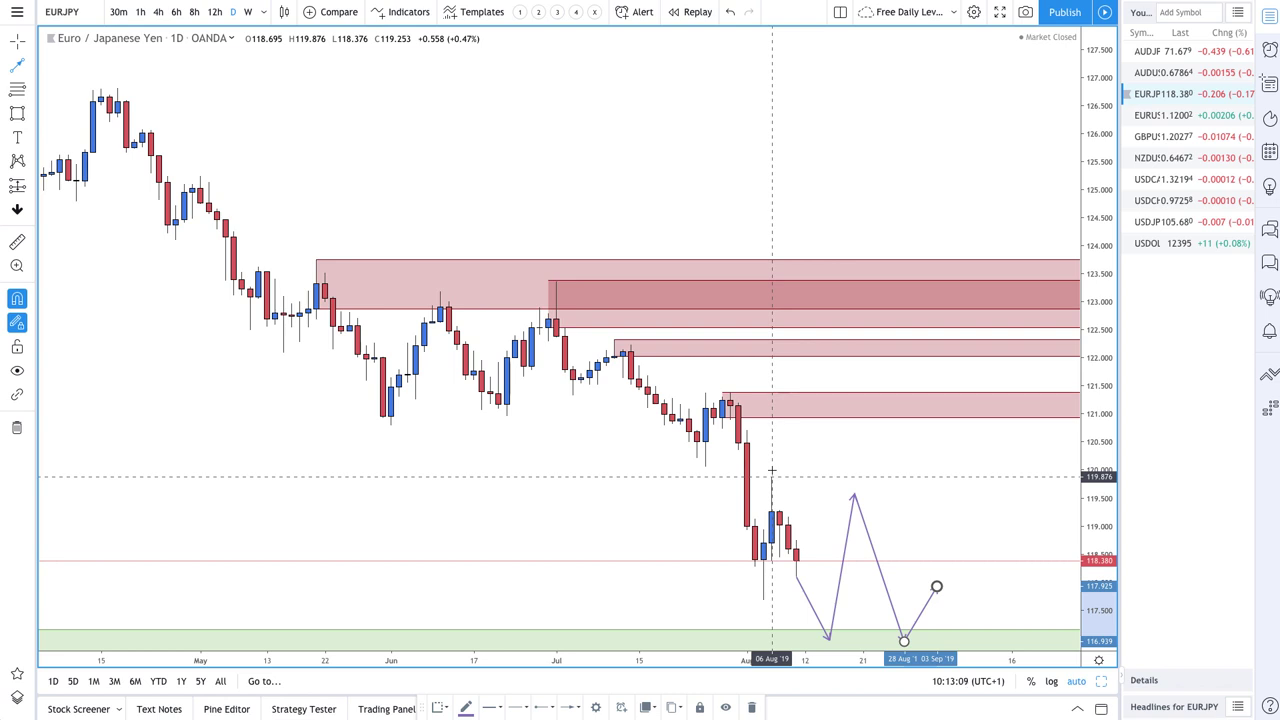
scroll(771, 470, "up", 4)
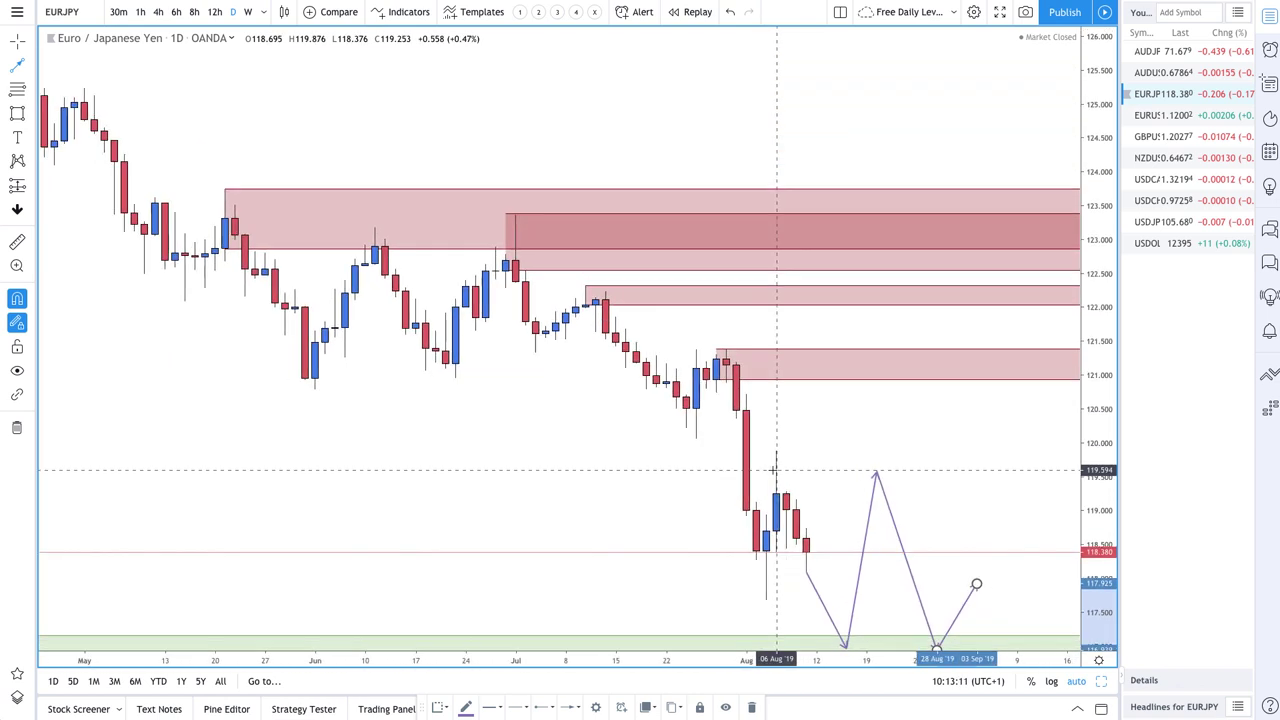
scroll(775, 470, "down", 1)
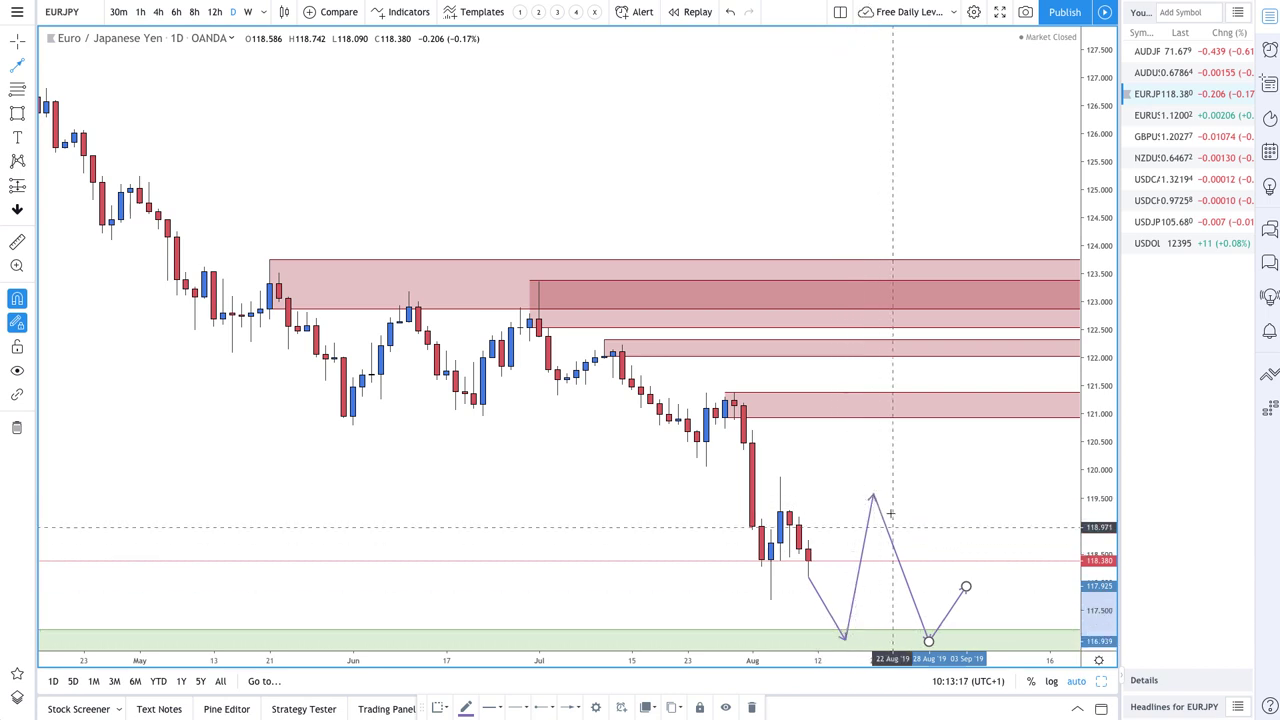
Undo the last rising EURJPY arrow and delete all four forecast arrows in the object tree
key("ctrl+z")
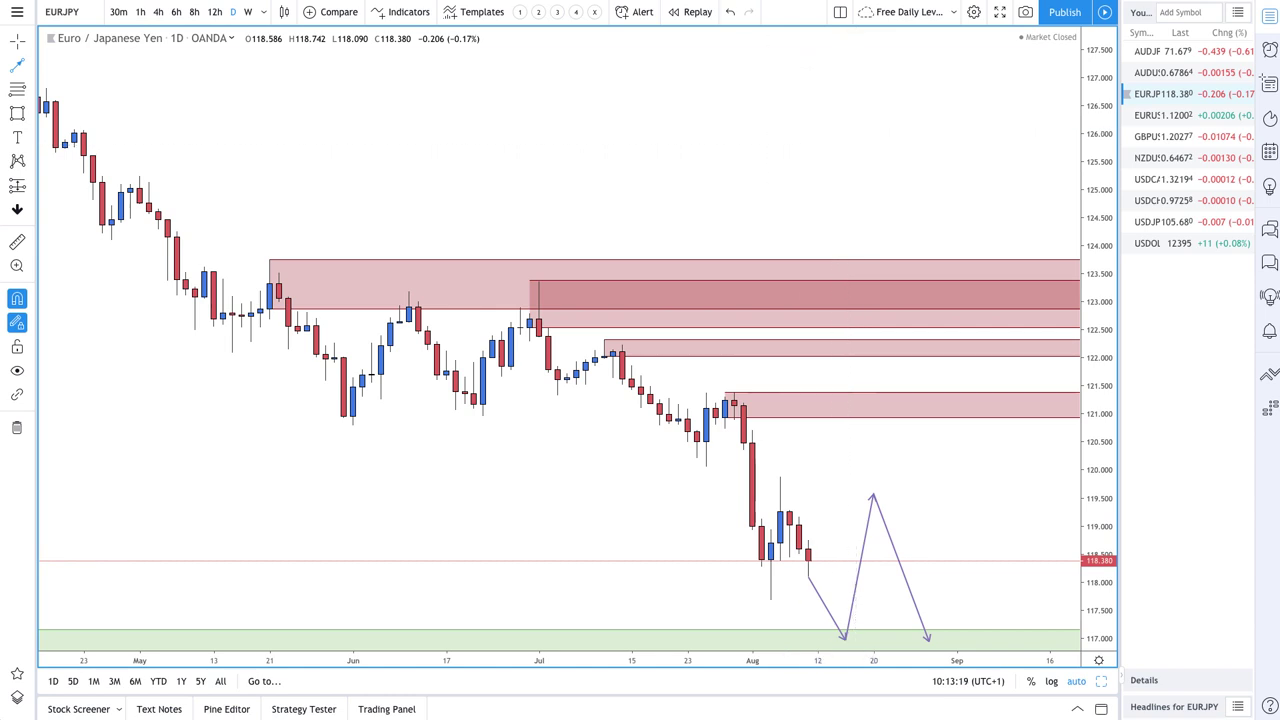
scroll(600, 350, "left", 3)
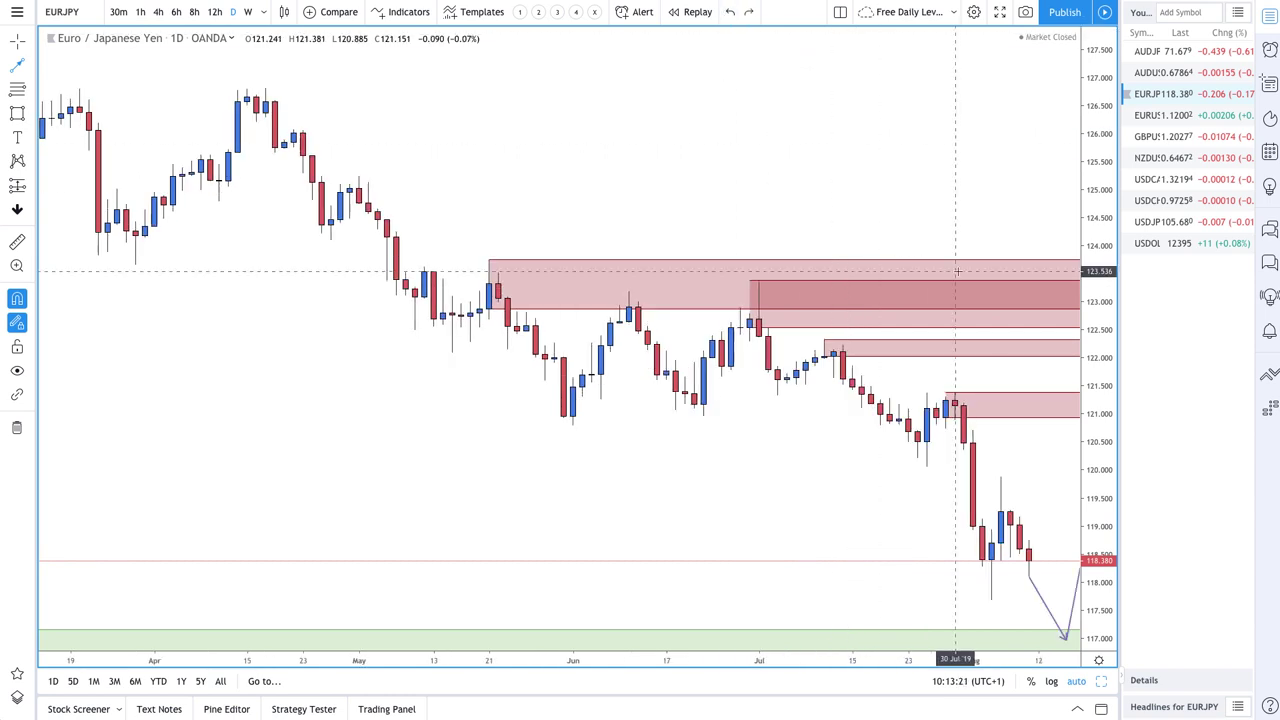
scroll(957, 271, "up", 3)
scroll(922, 490, "down", 2)
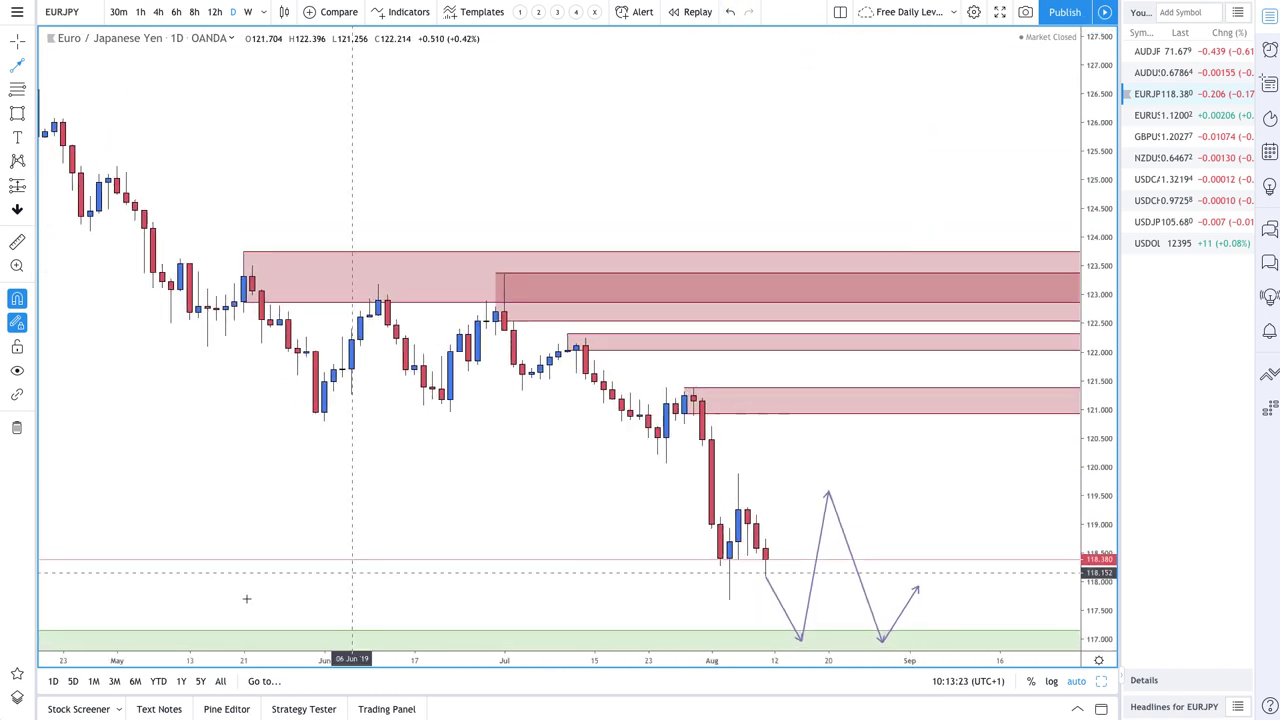
left_click(16, 699)
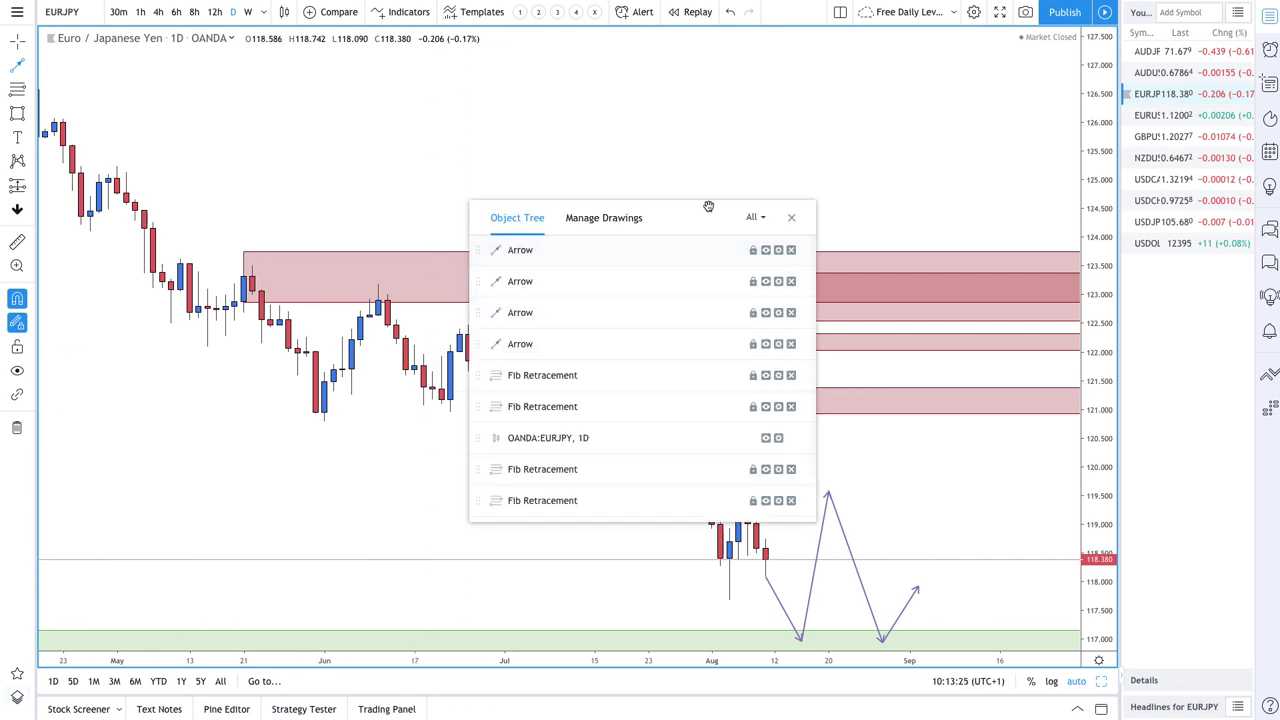
left_click(791, 251)
left_click(791, 251)
left_click(791, 251)
left_click(791, 251)
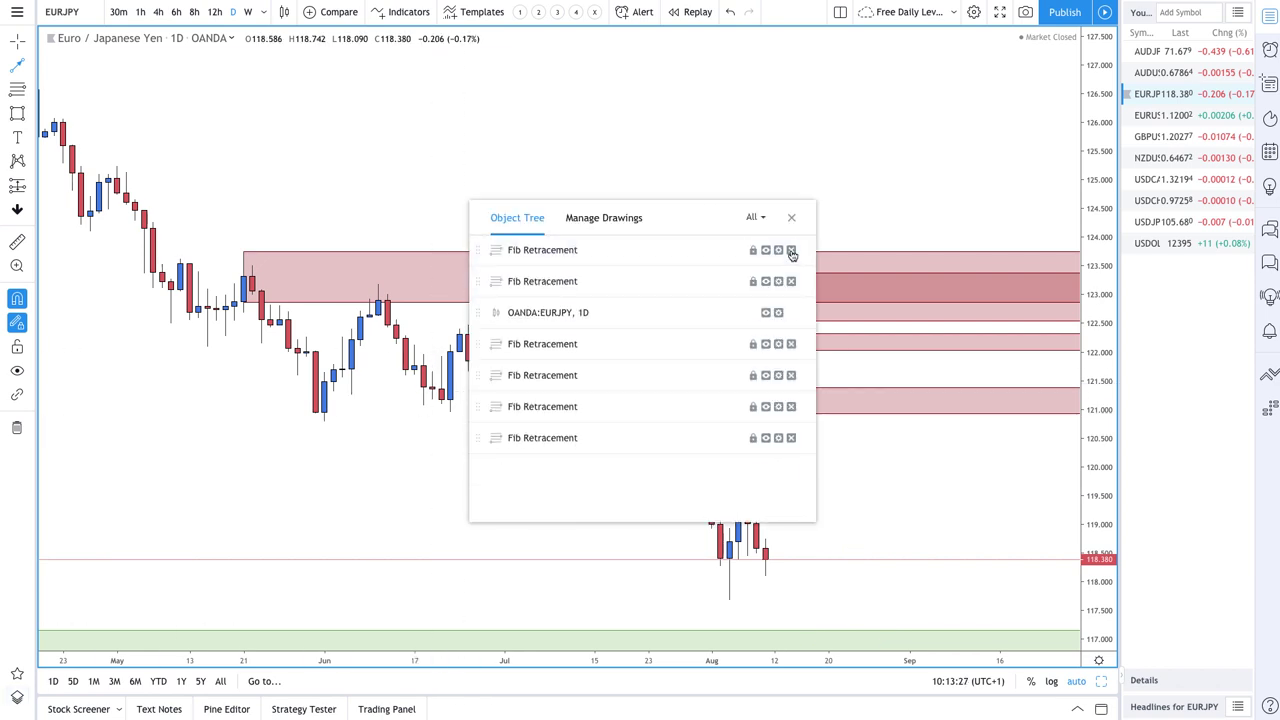
left_click(893, 494)
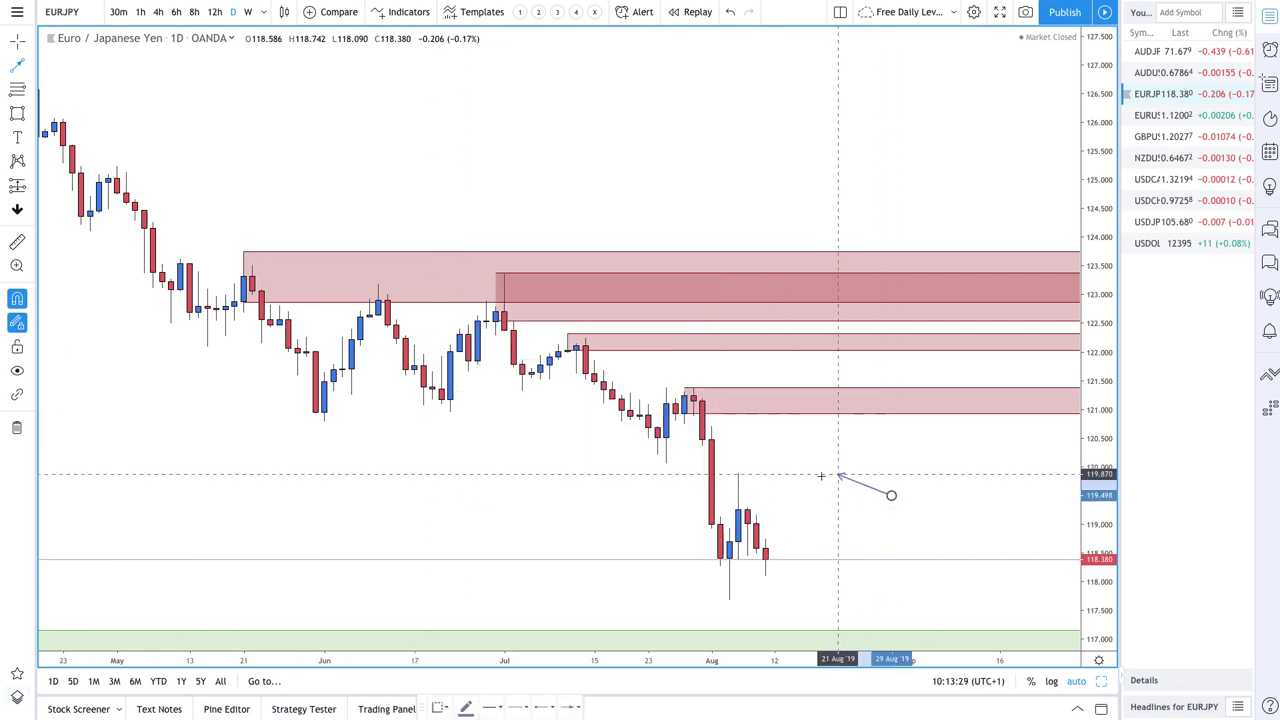
key("Escape")
Sketch EURJPY arrows from 118.586 on 9 August up to 121.278 on 19 August and down to 120.376 on 22 August, and undo them
scroll(749, 480, "up", 5)
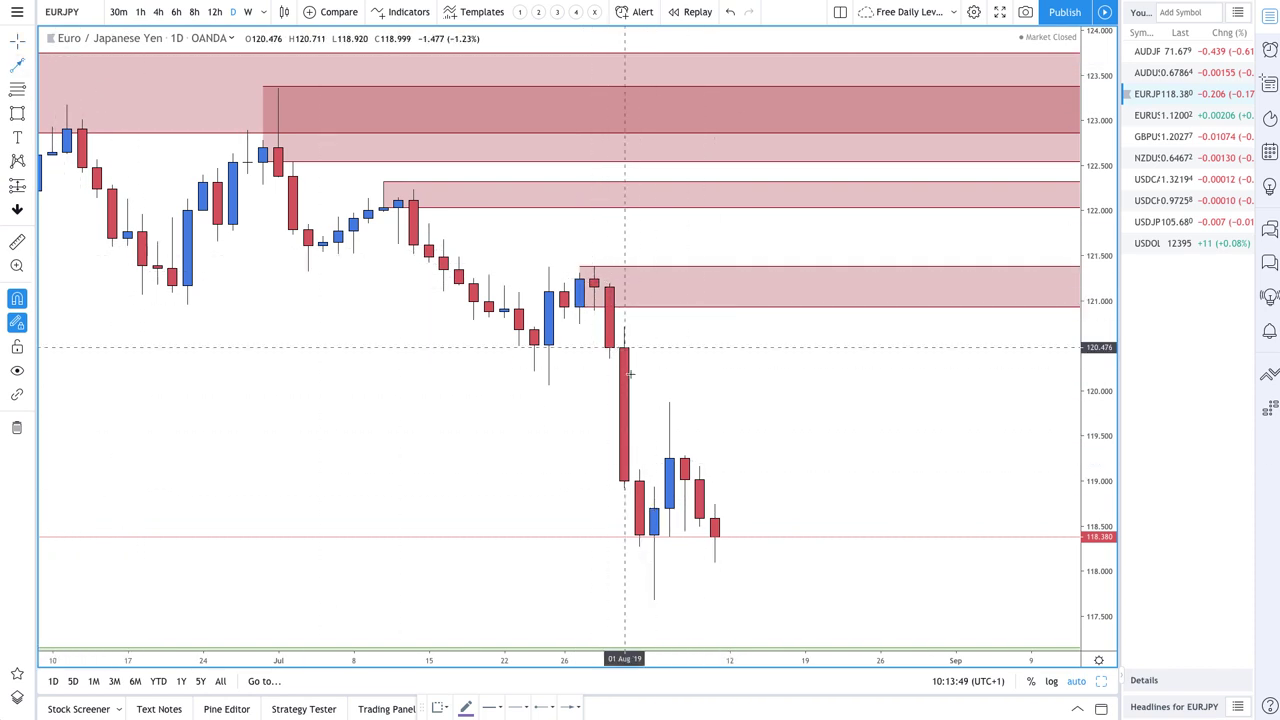
left_click(715, 519)
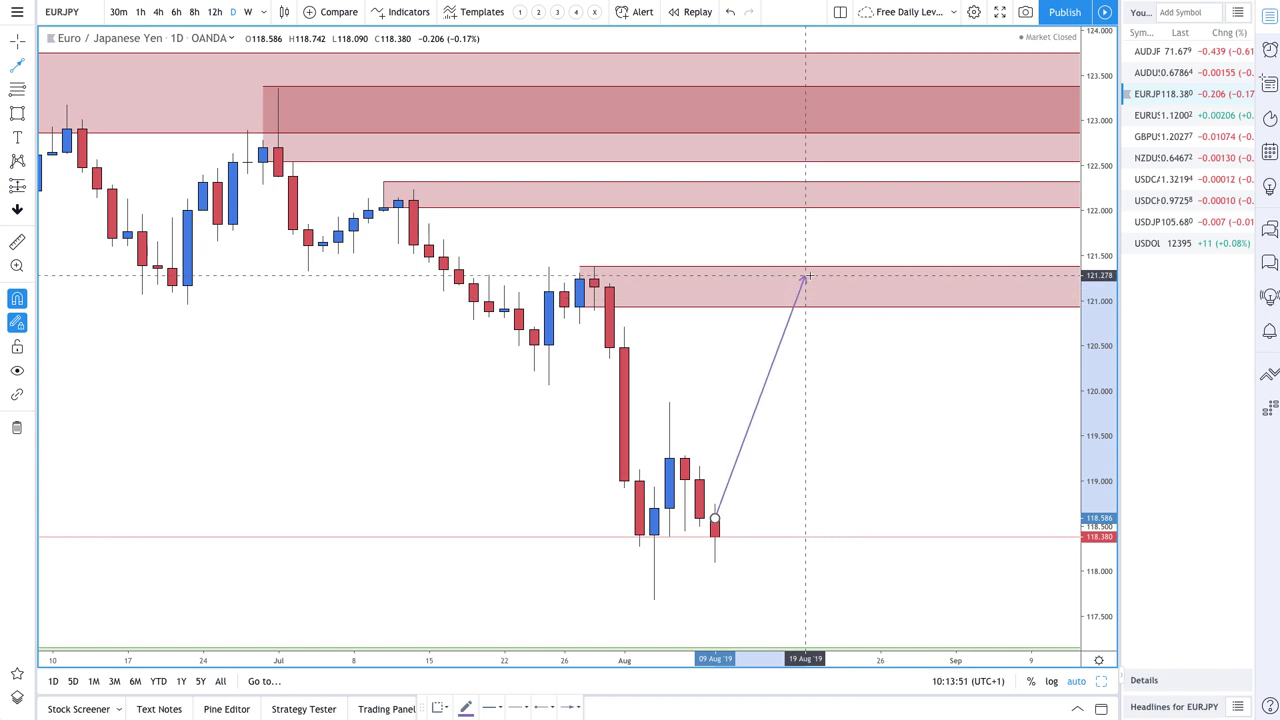
left_click(806, 274)
double_click(850, 356)
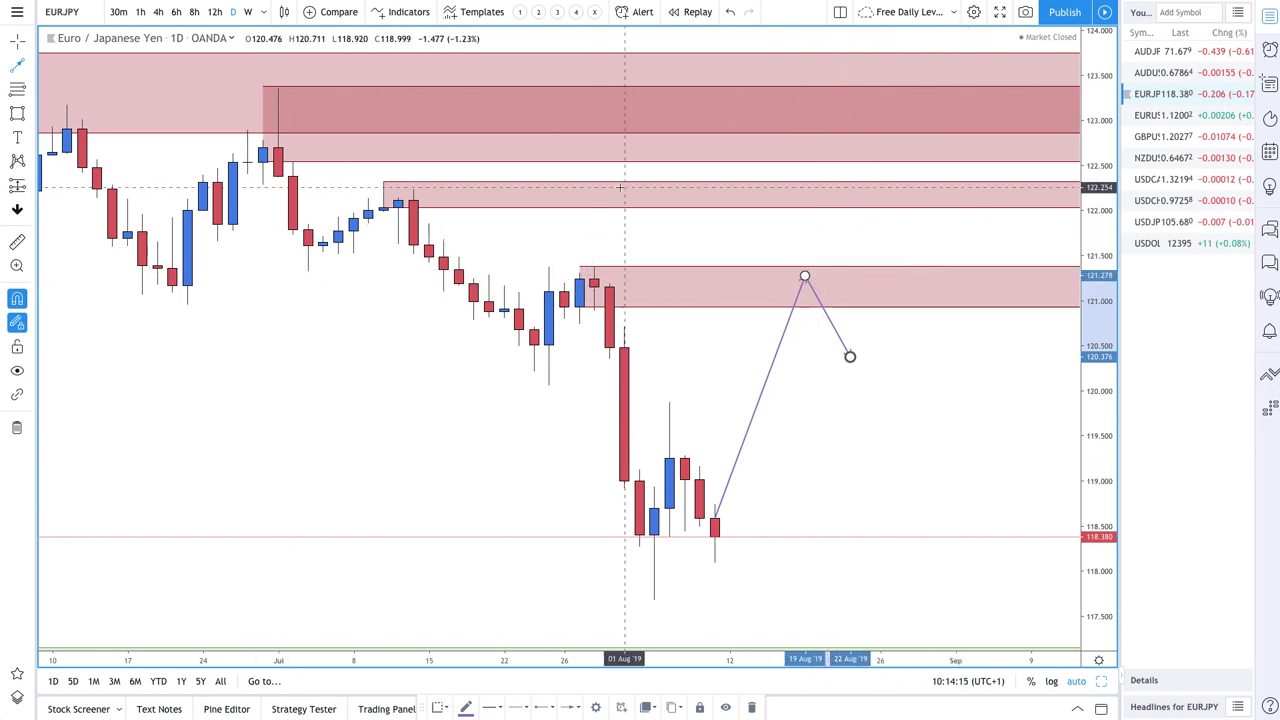
left_click(728, 11)
left_click(728, 11)
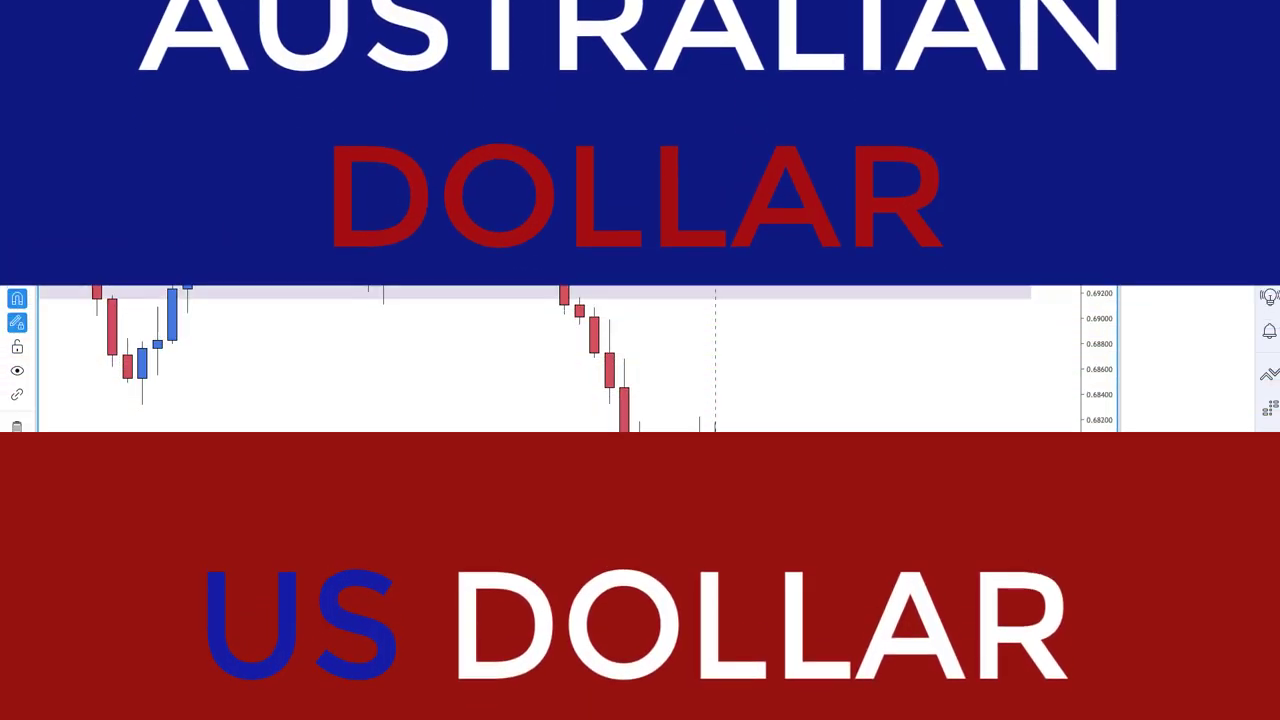
Sketch AUDUSD arrows from 0.67864 on 9 August down to 0.67038 on 13 August and up to 0.67633 on 19 August, and undo them
scroll(694, 505, "down", 5)
scroll(694, 505, "down", 5)
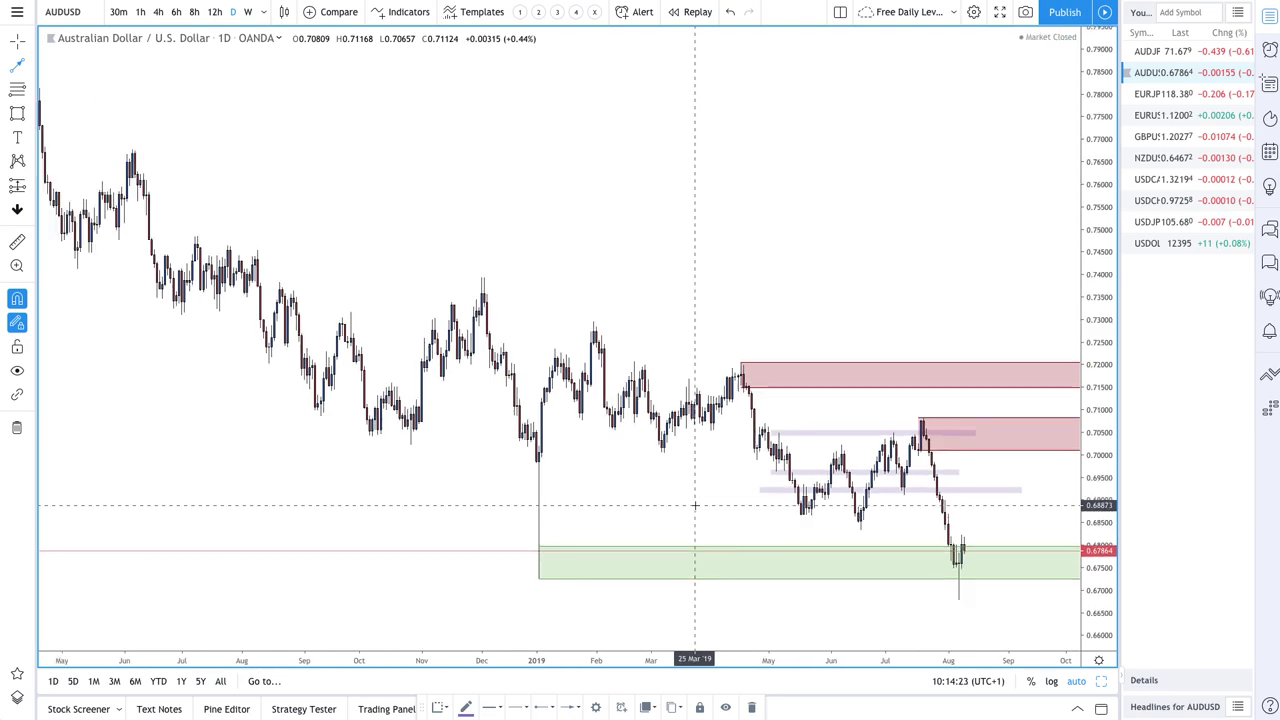
scroll(696, 505, "up", 5)
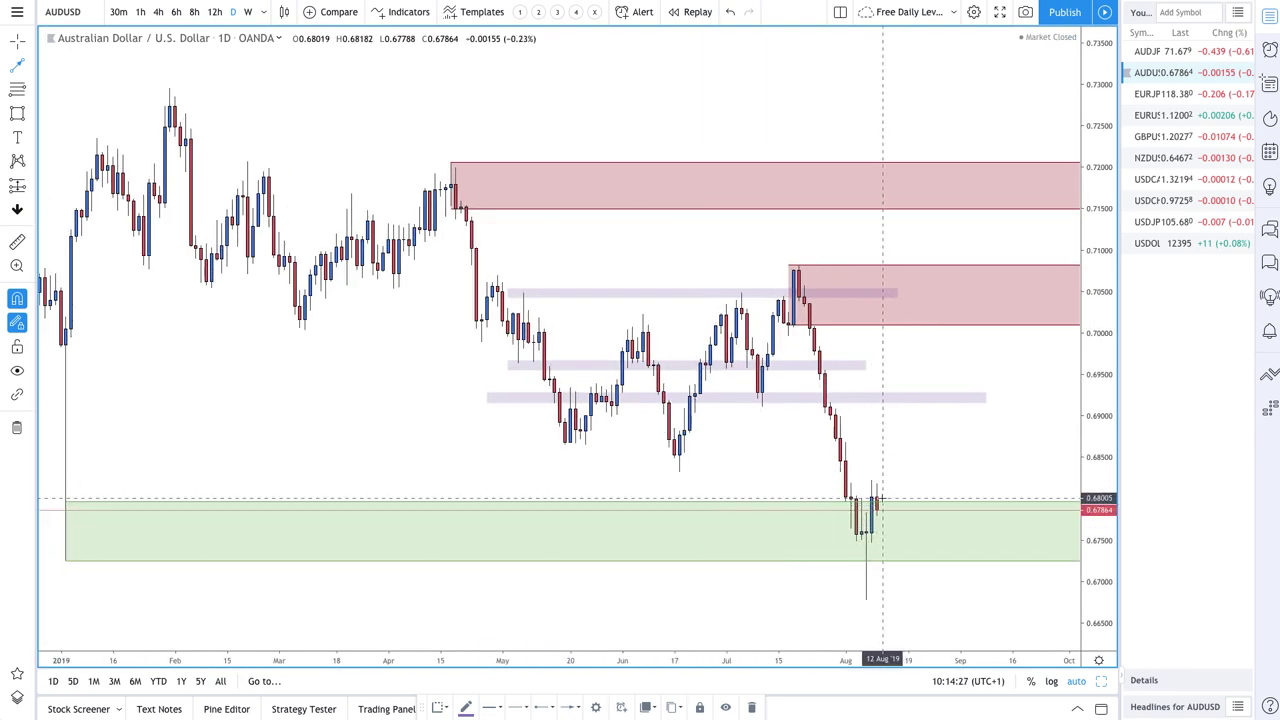
scroll(883, 503, "up", 4)
scroll(880, 497, "up", 2)
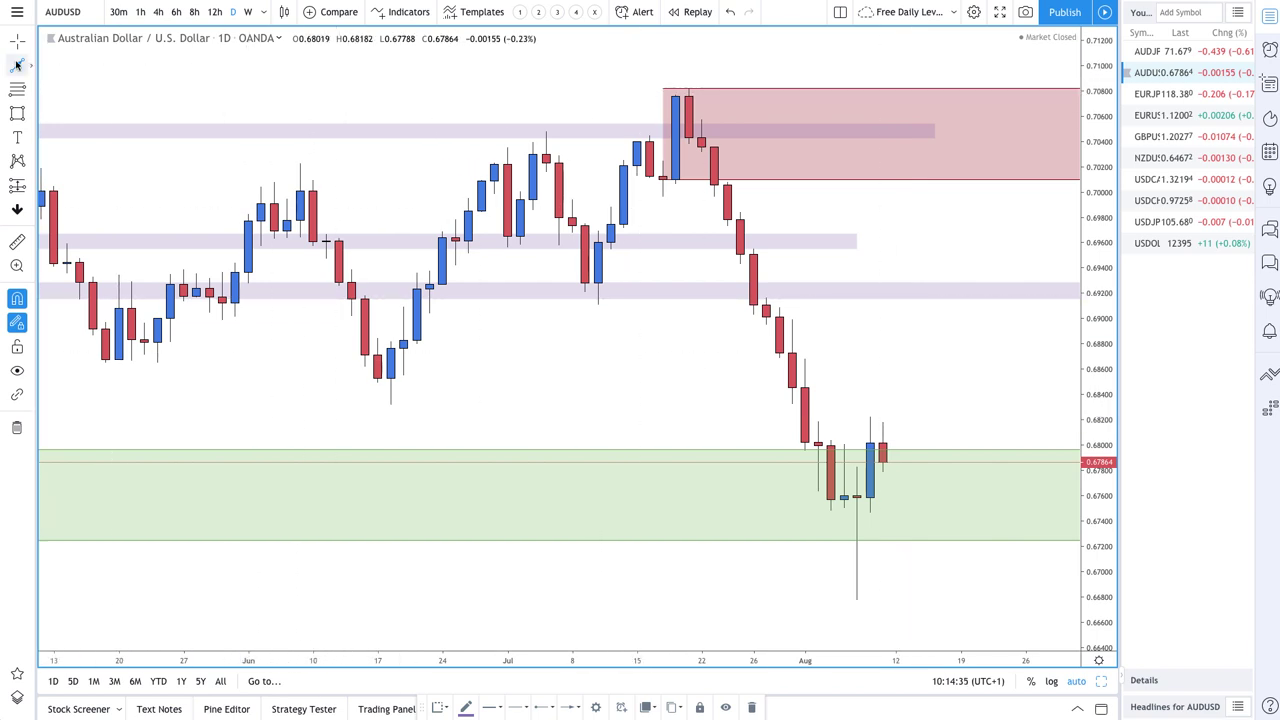
left_click(31, 65)
left_click(123, 250)
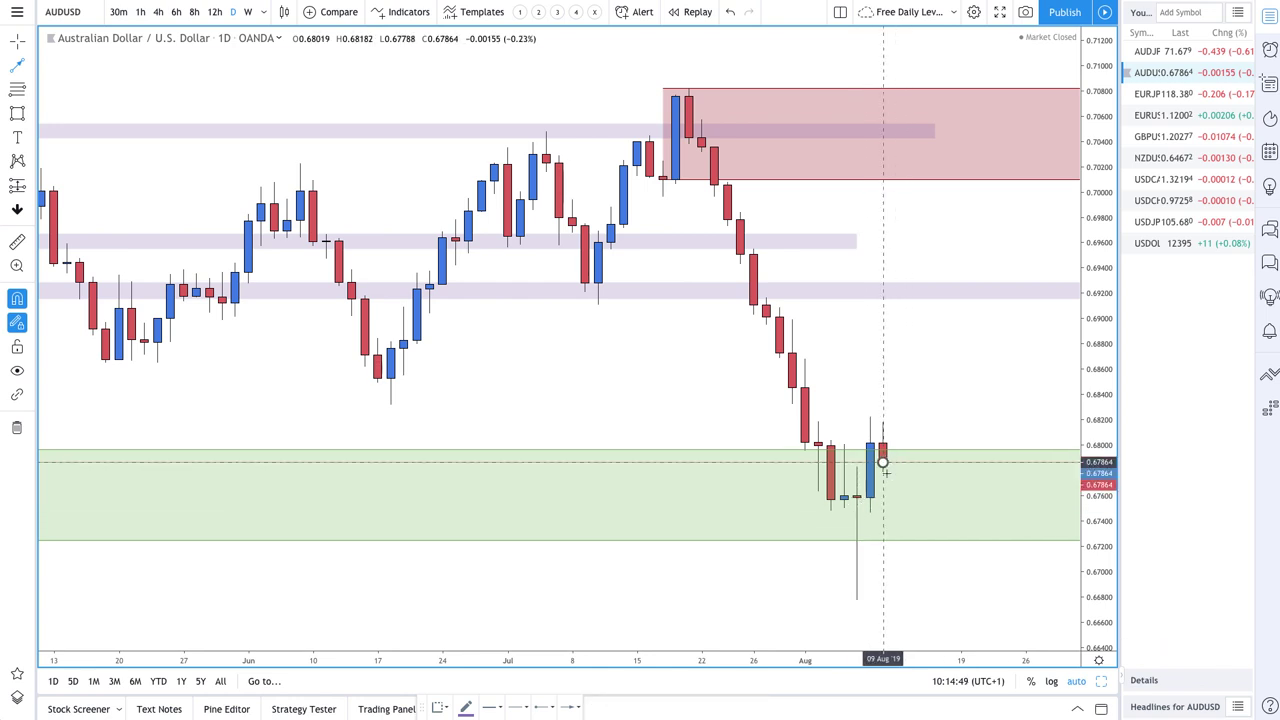
left_click(883, 461)
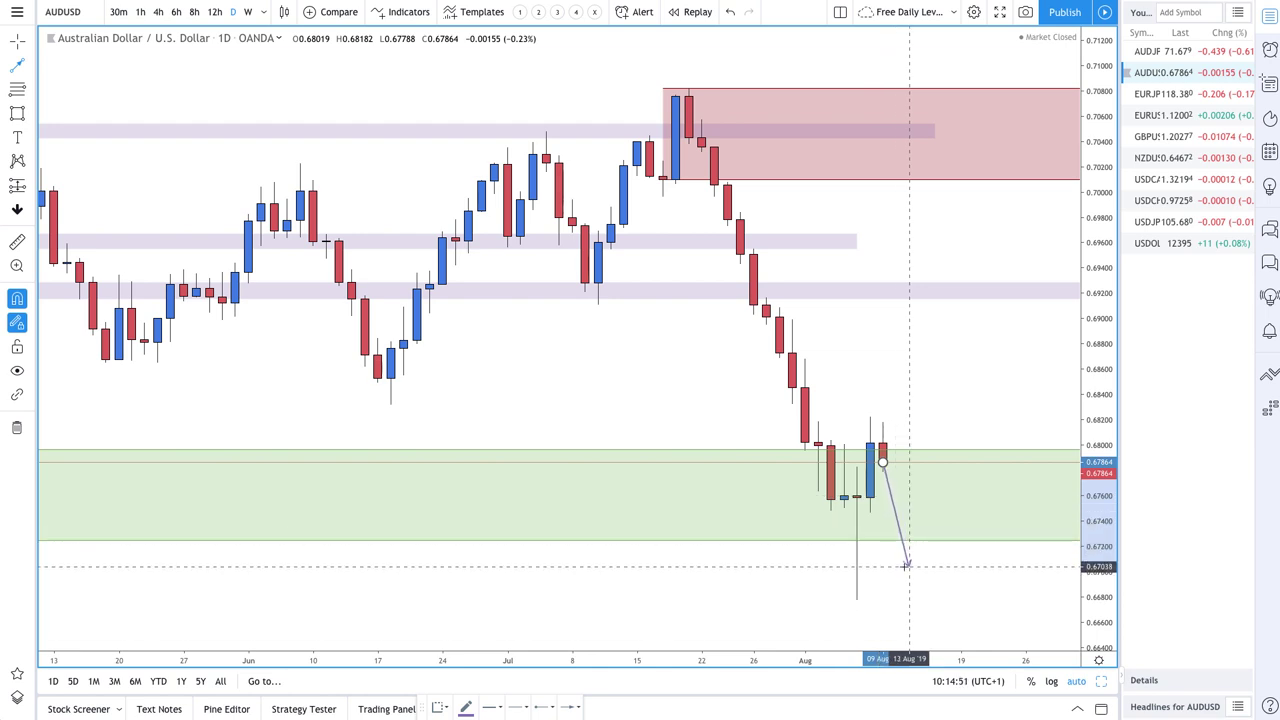
left_click(908, 566)
left_click(960, 492)
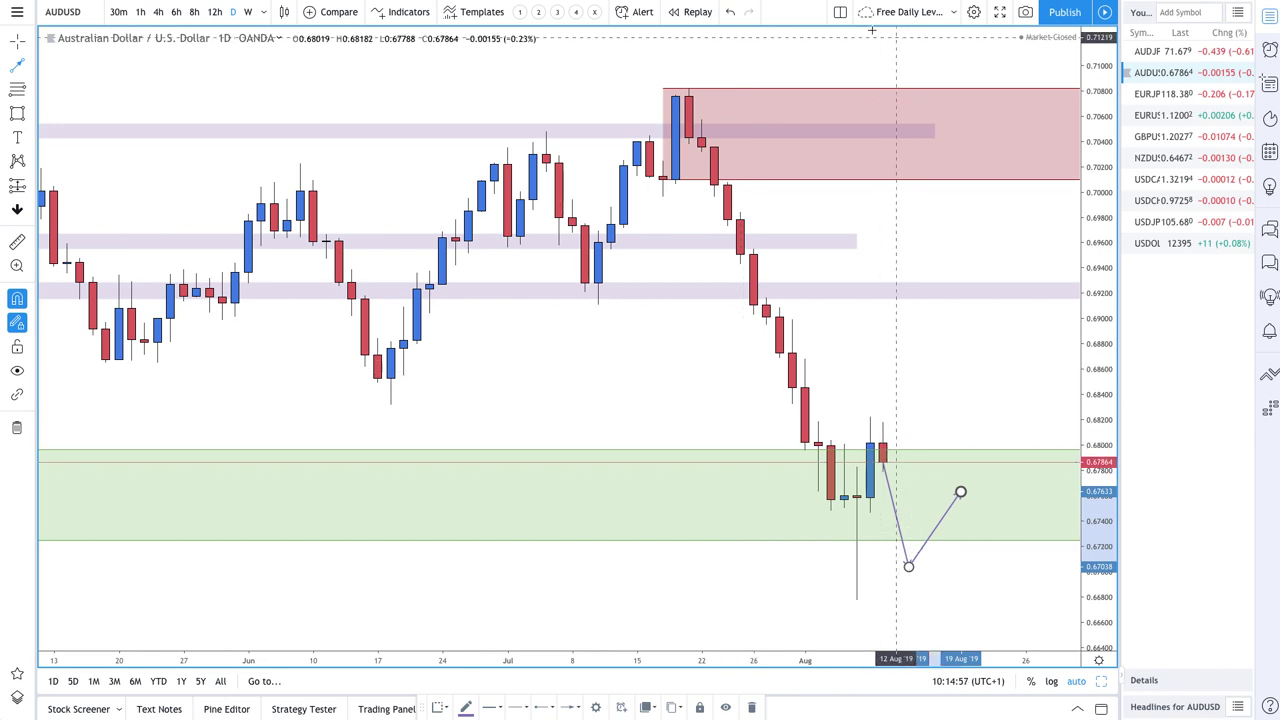
left_click(730, 12)
left_click(730, 12)
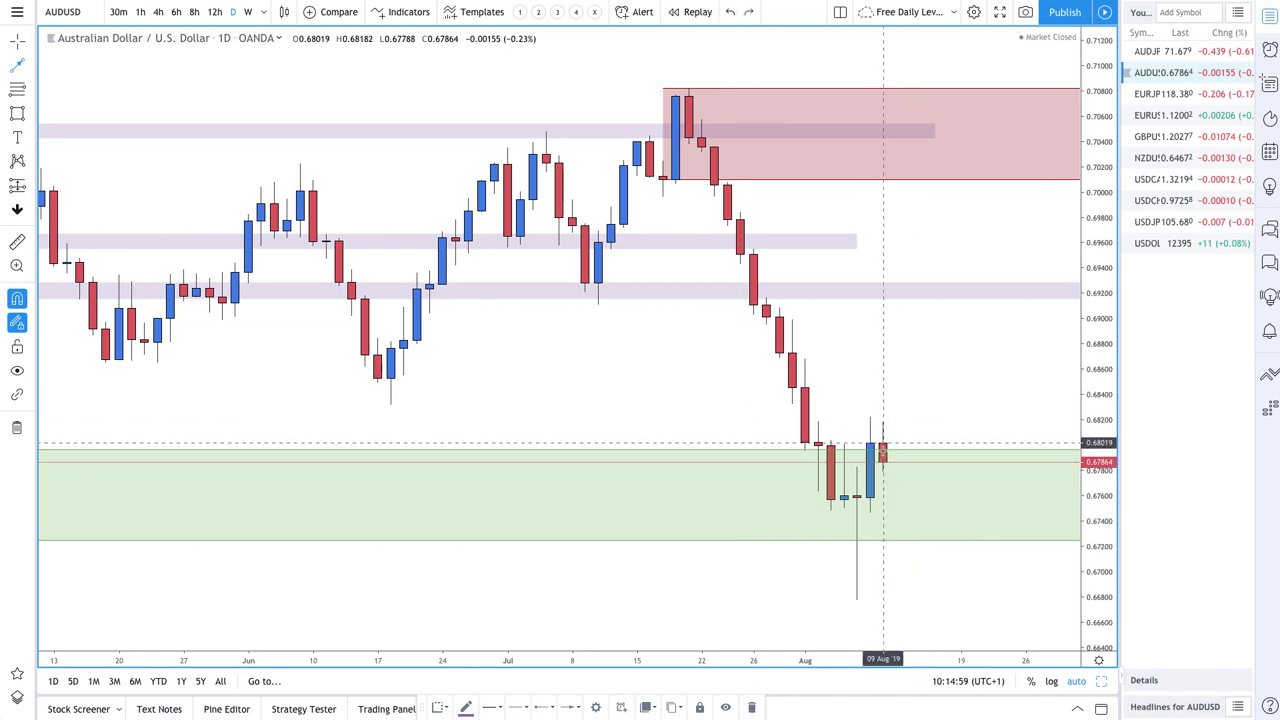
Sketch AUDUSD arrows from 0.67864 down to 0.66469, up to 0.67723 on 23 August, across to 14 August and down to 0.67075, and undo them
left_click(883, 458)
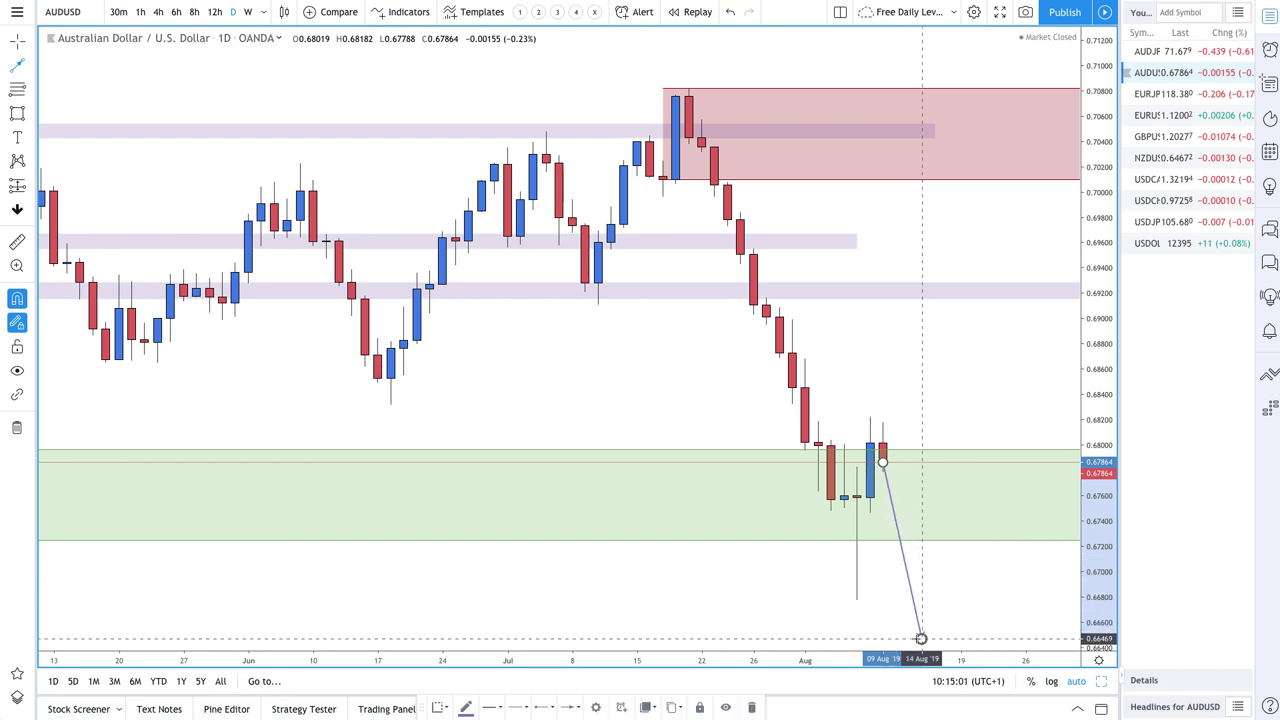
left_click(921, 638)
left_click(1011, 481)
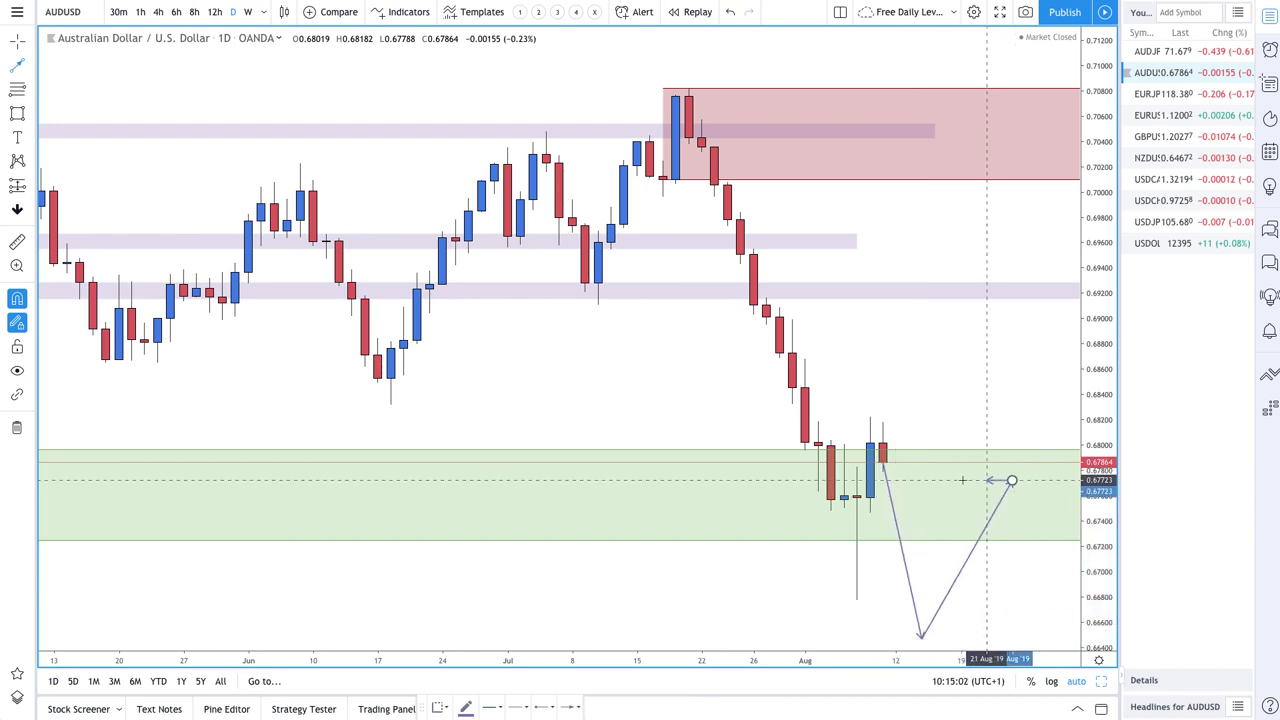
double_click(921, 481)
left_click(1011, 481)
double_click(1037, 561)
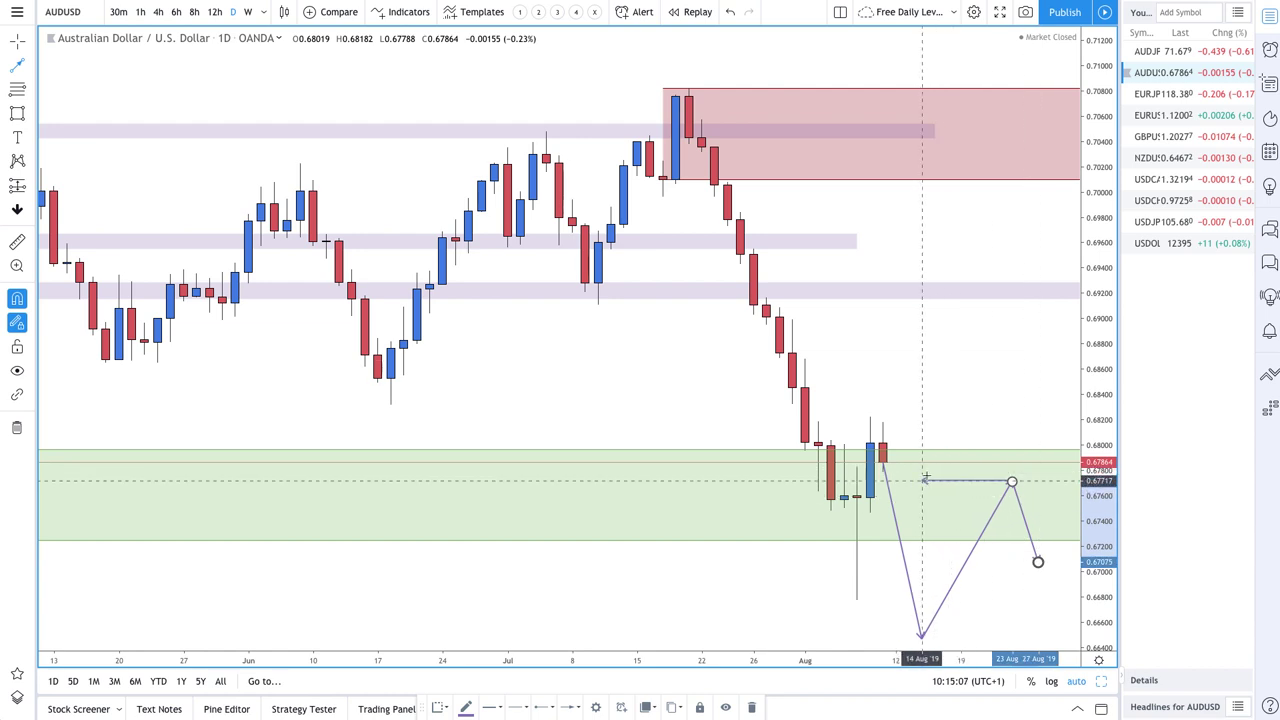
left_click(731, 12)
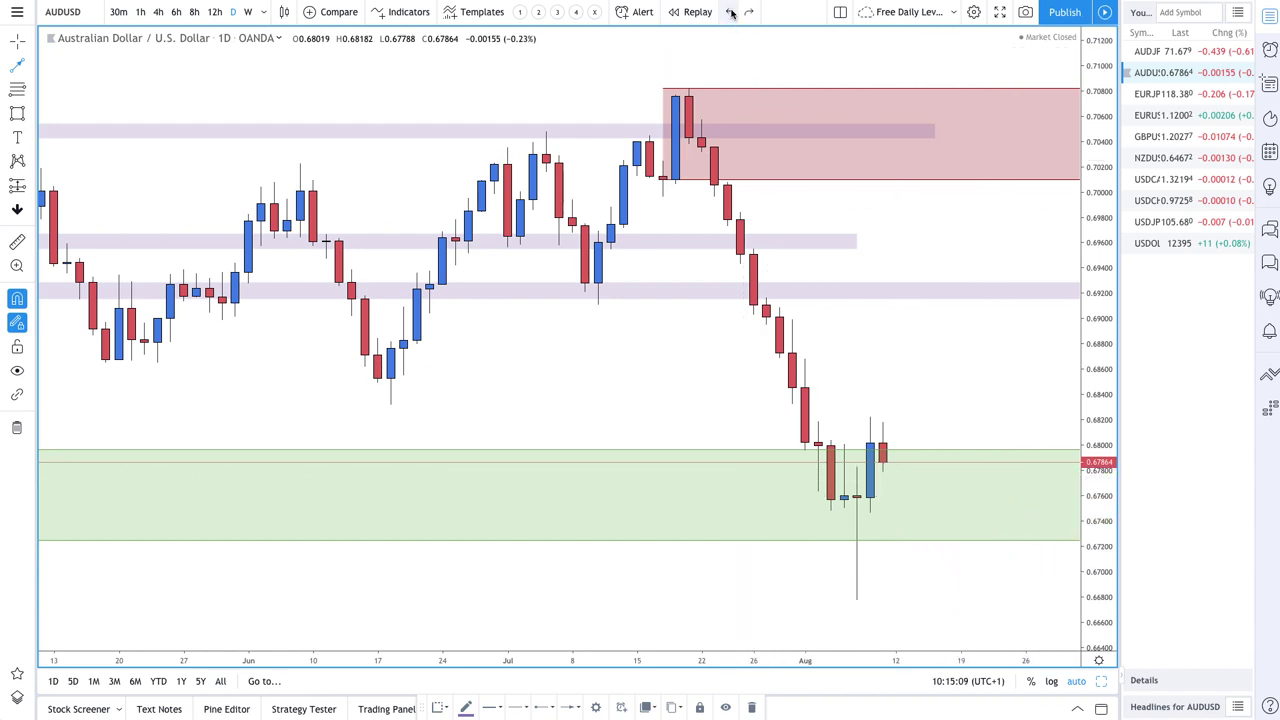
Draw AUDUSD arrows from the 9 August candle up to 0.68755, down to 14 August, up to 0.68518 and down to 0.67770 on 16 August
scroll(883, 374, "up", 4)
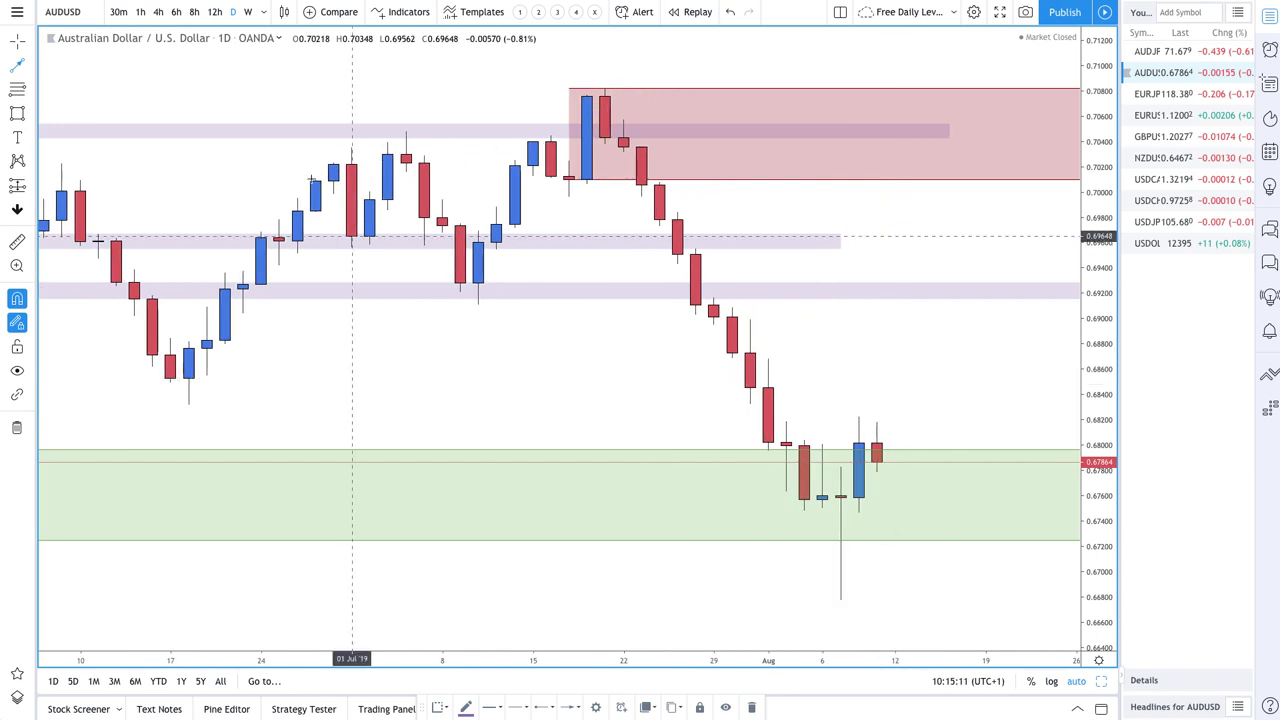
left_click(31, 65)
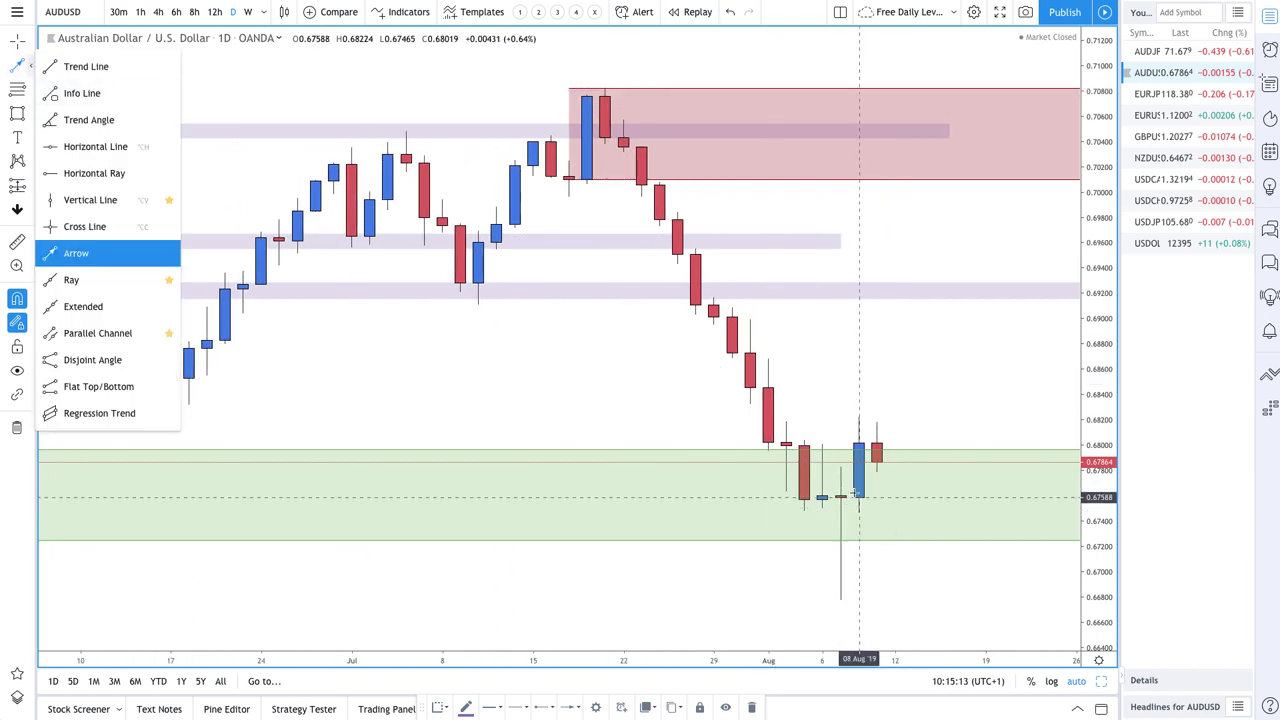
left_click(876, 462)
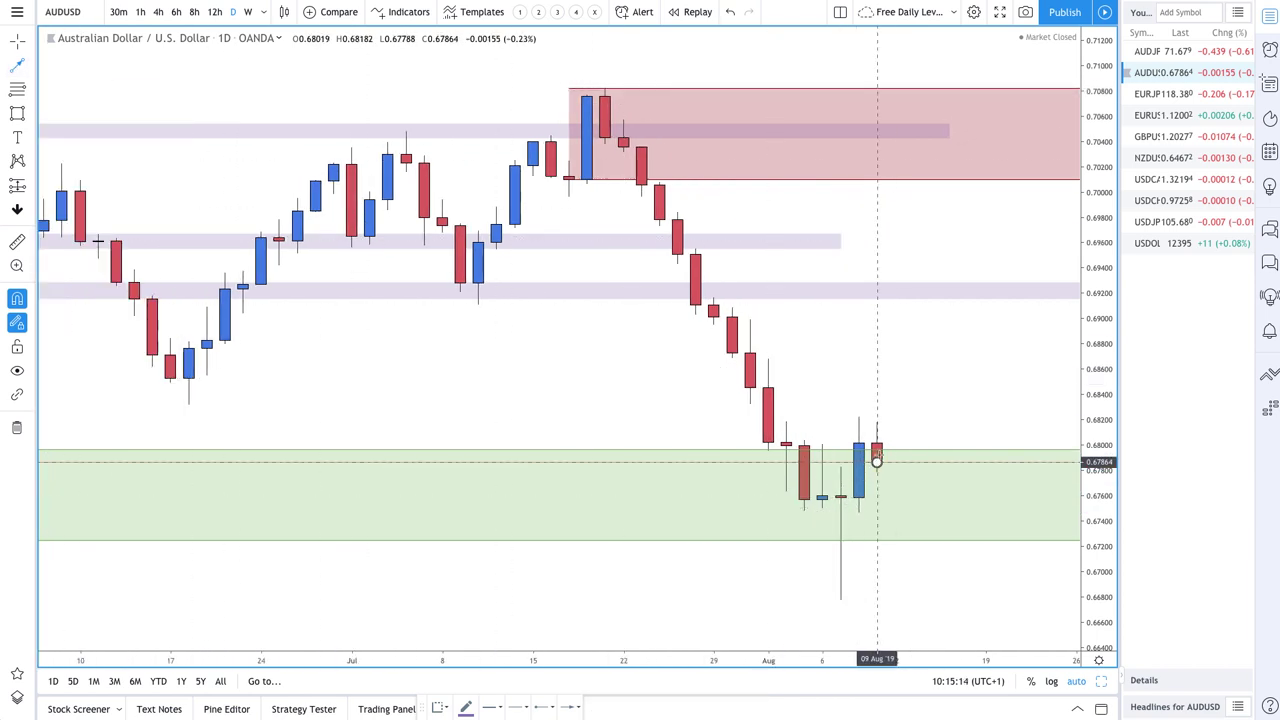
left_click(912, 350)
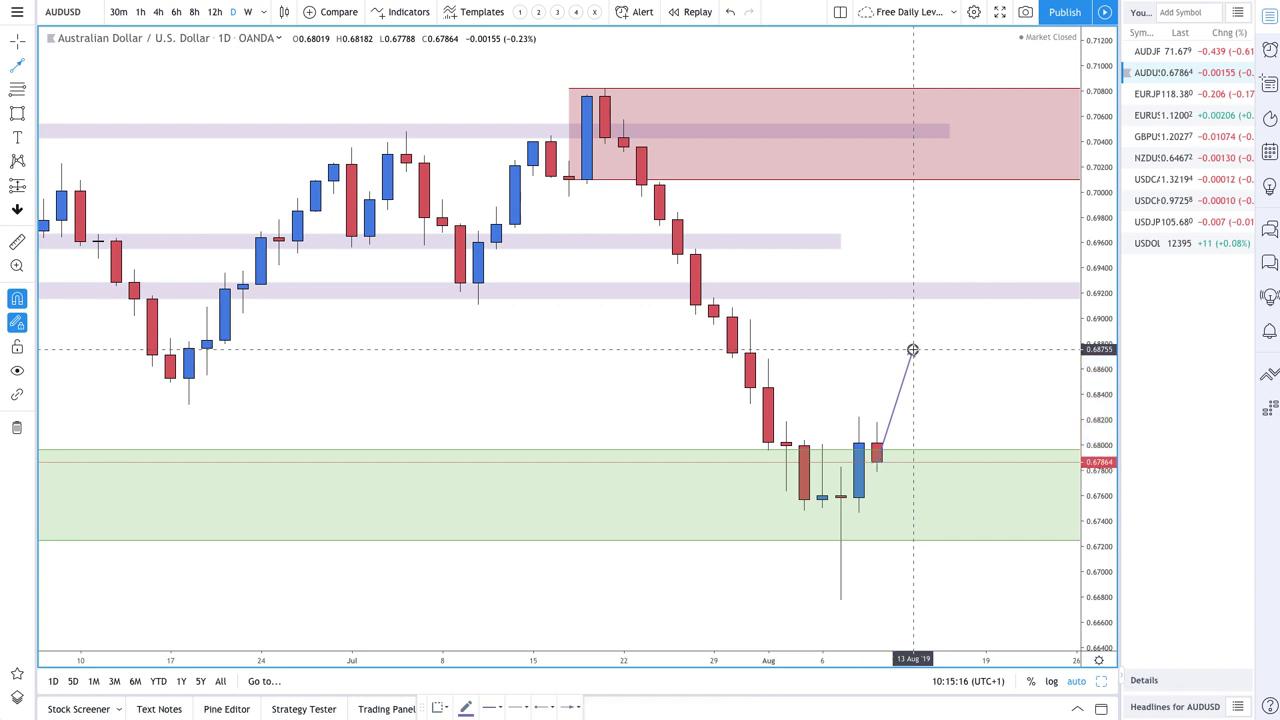
left_click(930, 406)
left_click(948, 380)
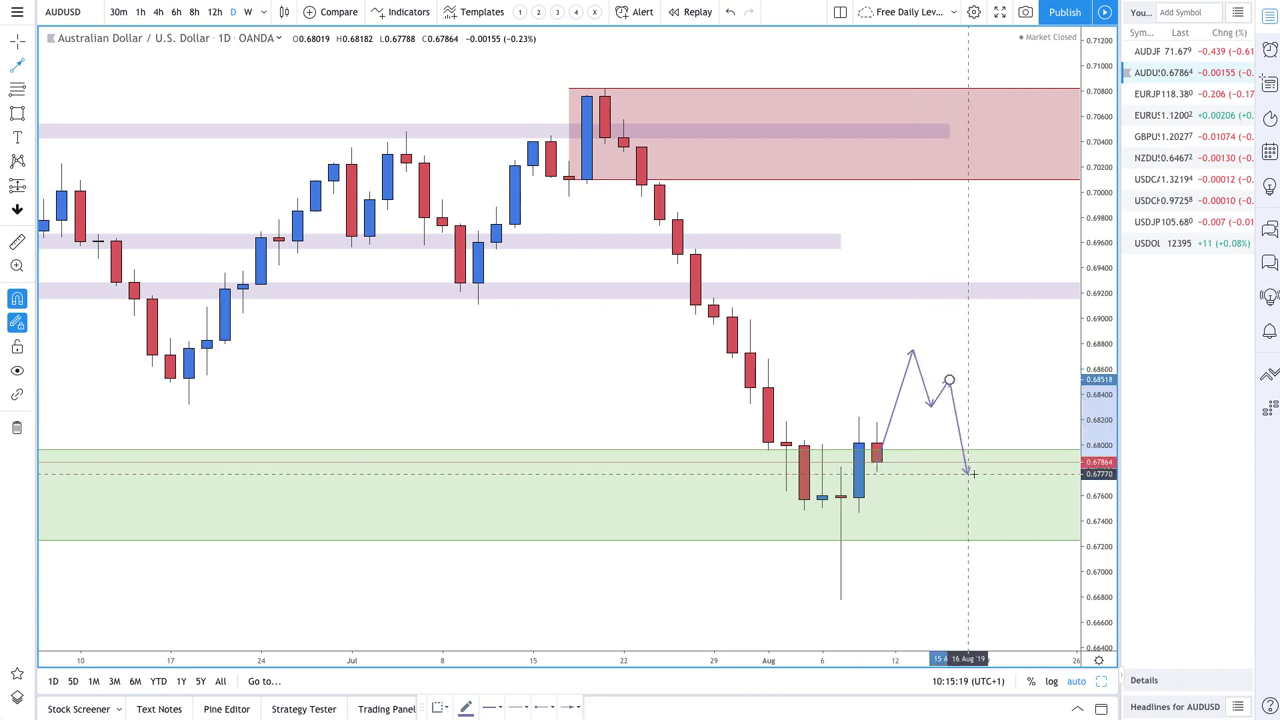
left_click(967, 474)
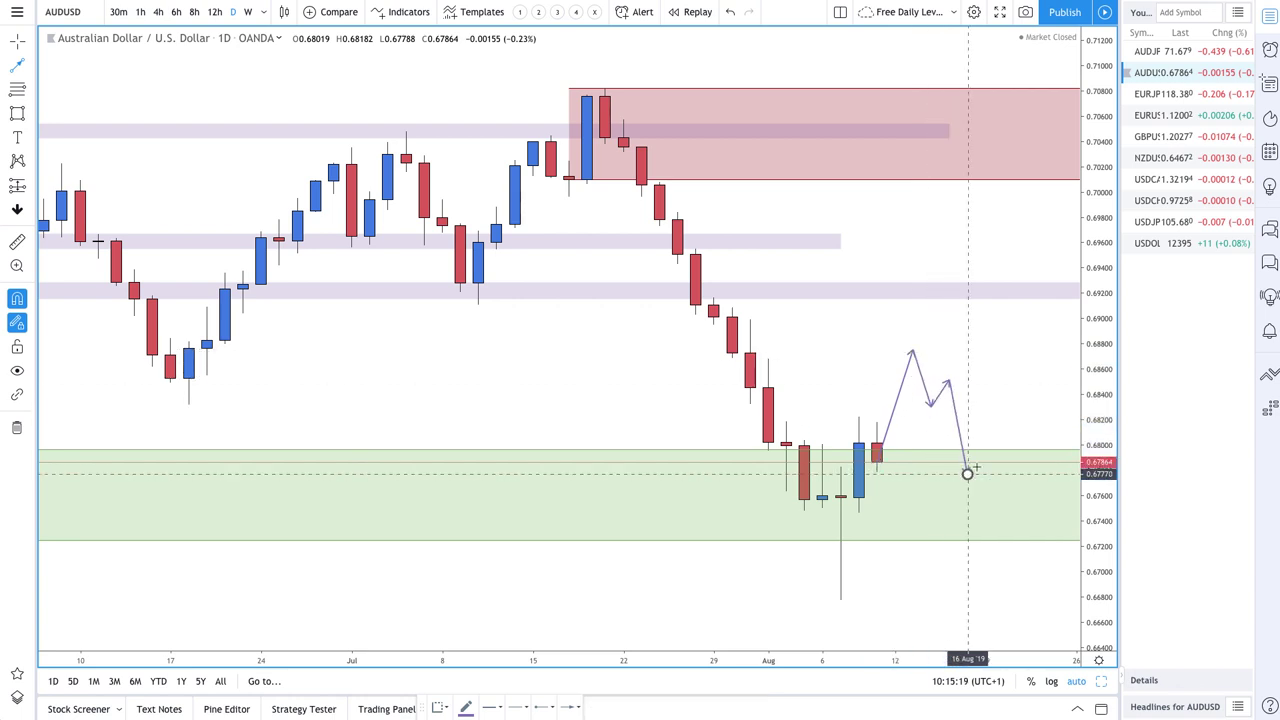
Add an AUDUSD arrow up to about 0.6874 on 22 August, sketch another down to 0.67881 on 23 August, and undo the last arrow
double_click(1039, 349)
left_click(895, 302)
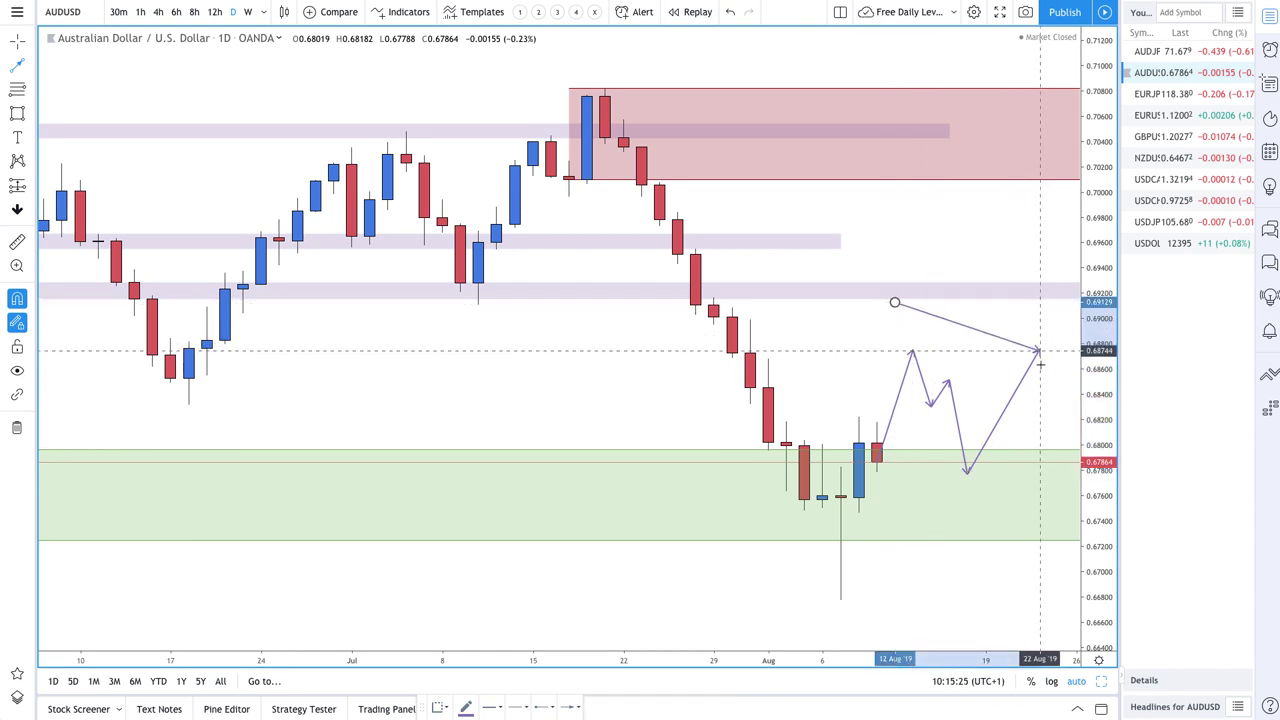
key("Escape")
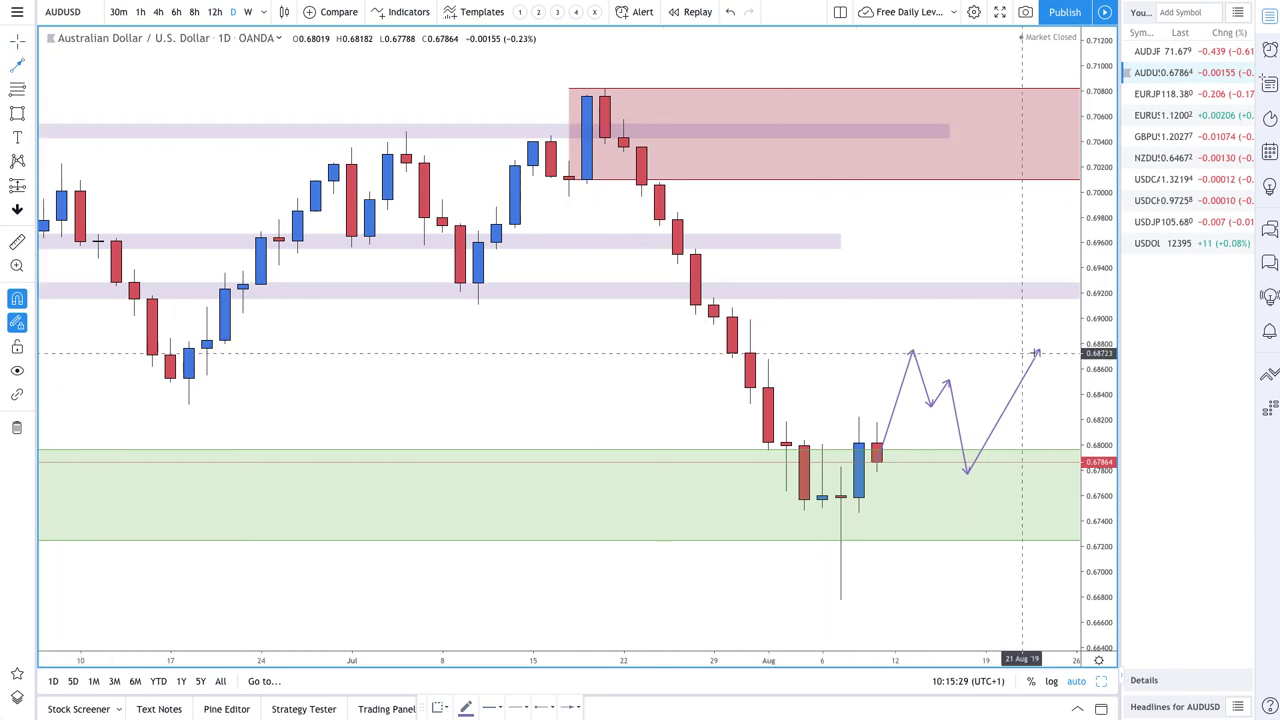
left_click_drag(1039, 352, 1058, 459)
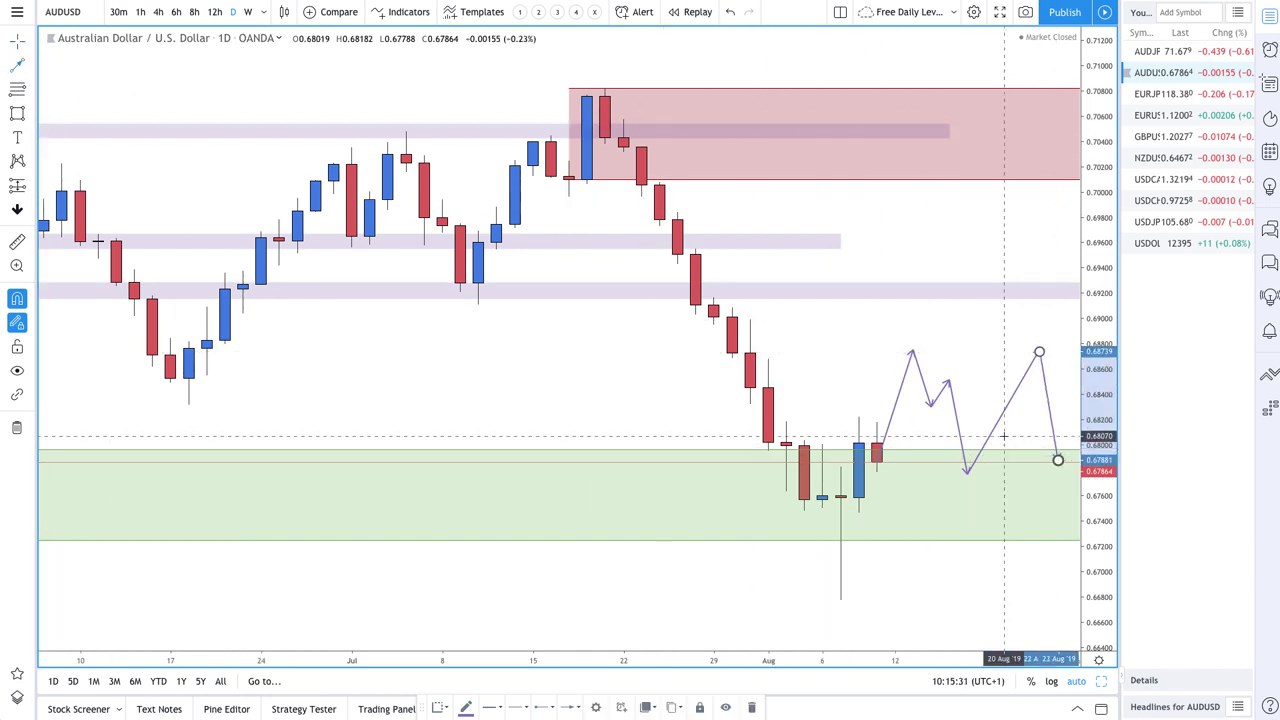
left_click(730, 12)
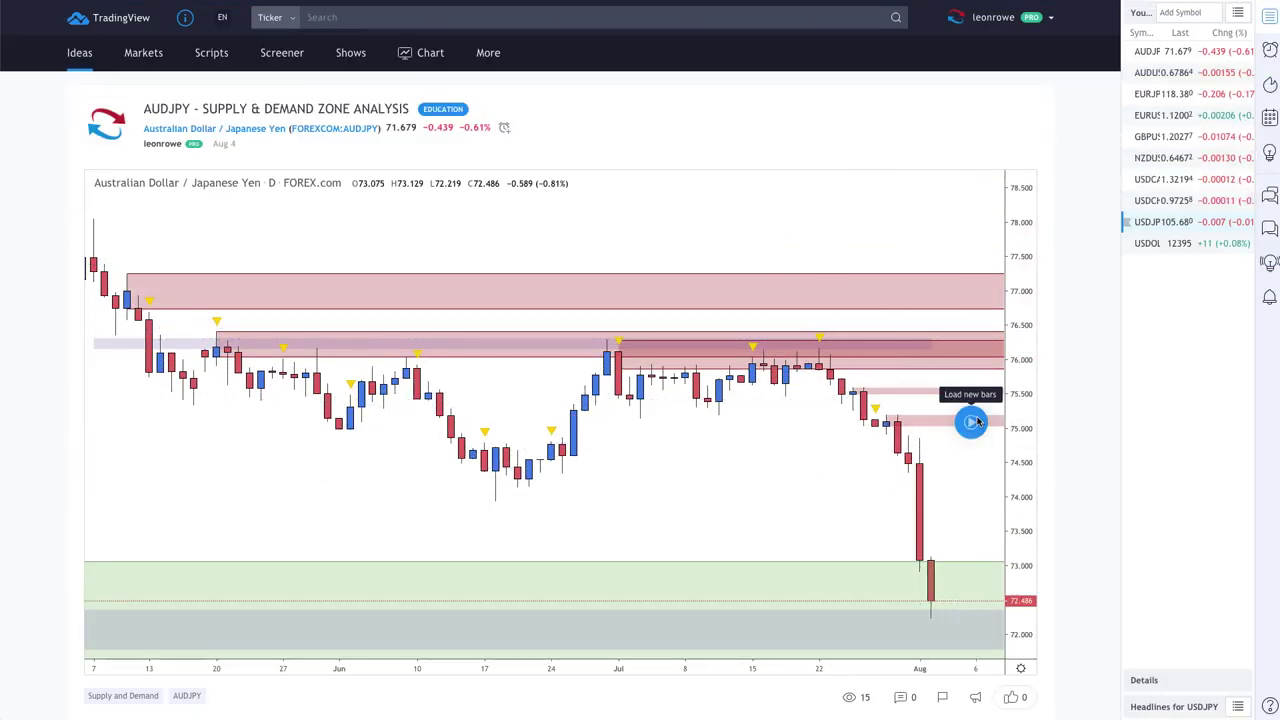
Load the new bars on the published AUDJPY analysis and examine the demand zone against the wider price history
left_click(971, 422)
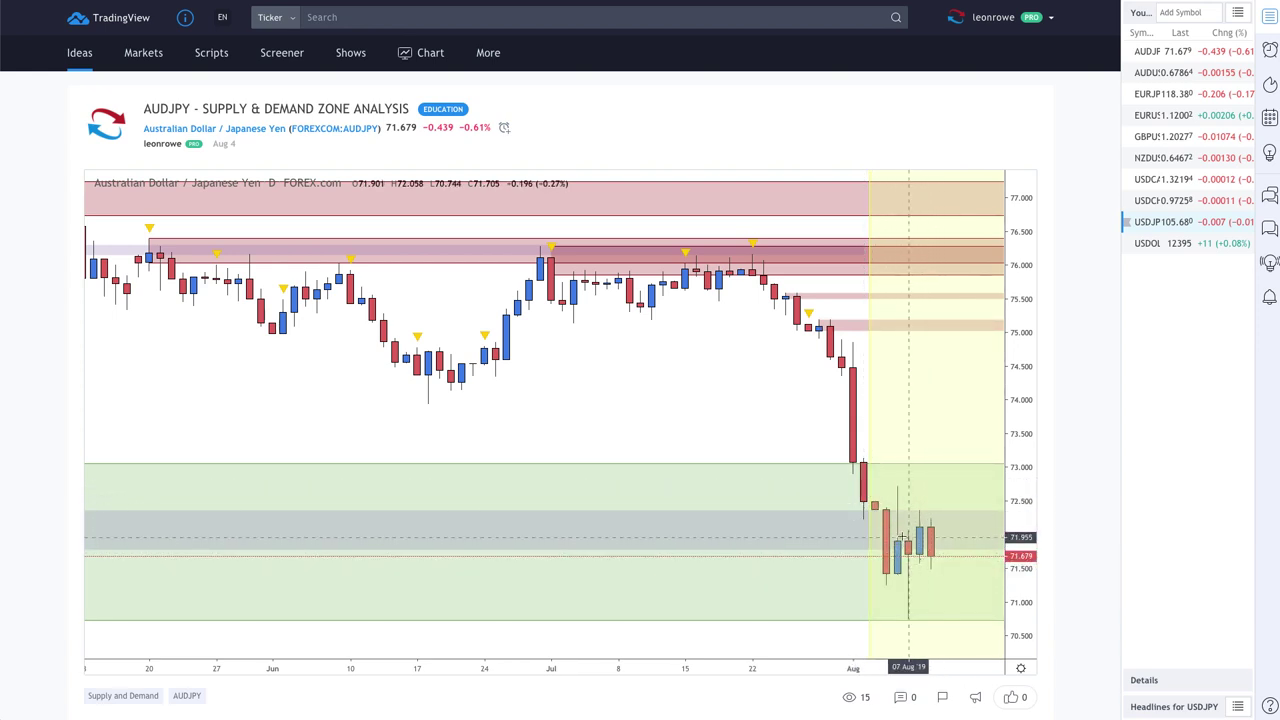
scroll(905, 457, "down", 4)
scroll(905, 457, "up", 3)
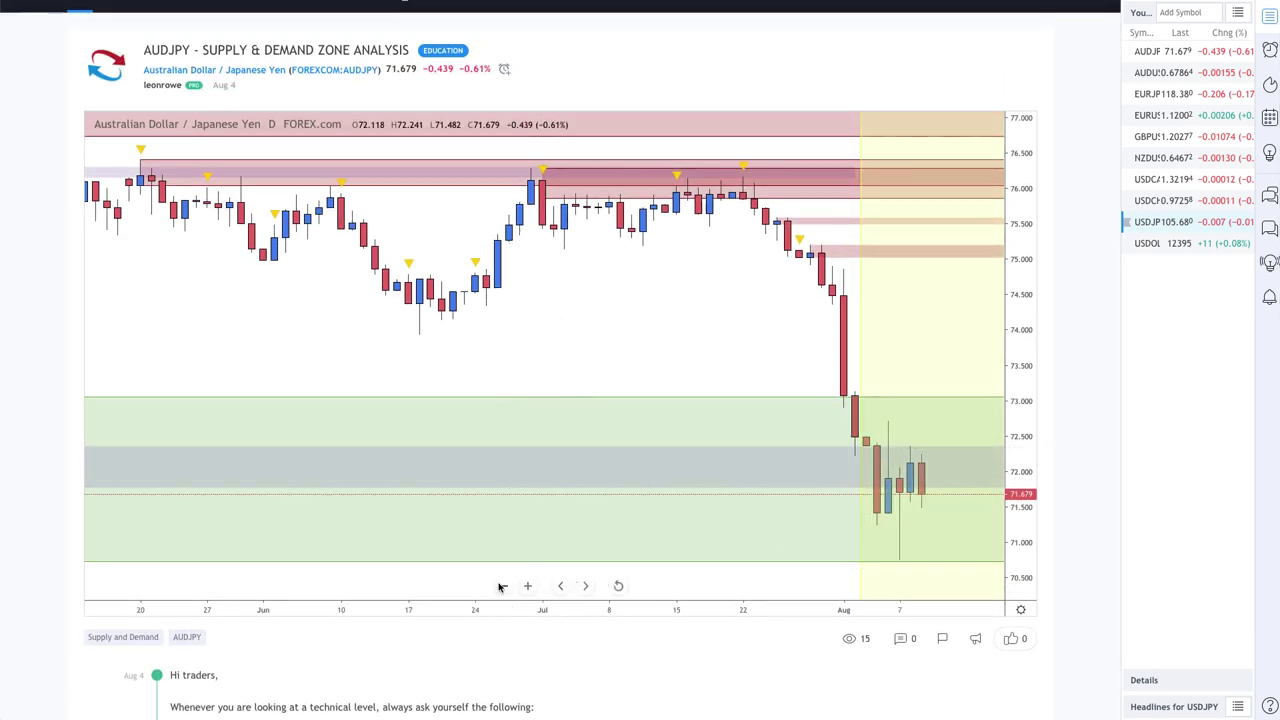
left_click(501, 586)
left_click(501, 586)
left_click(501, 586)
left_click(501, 586)
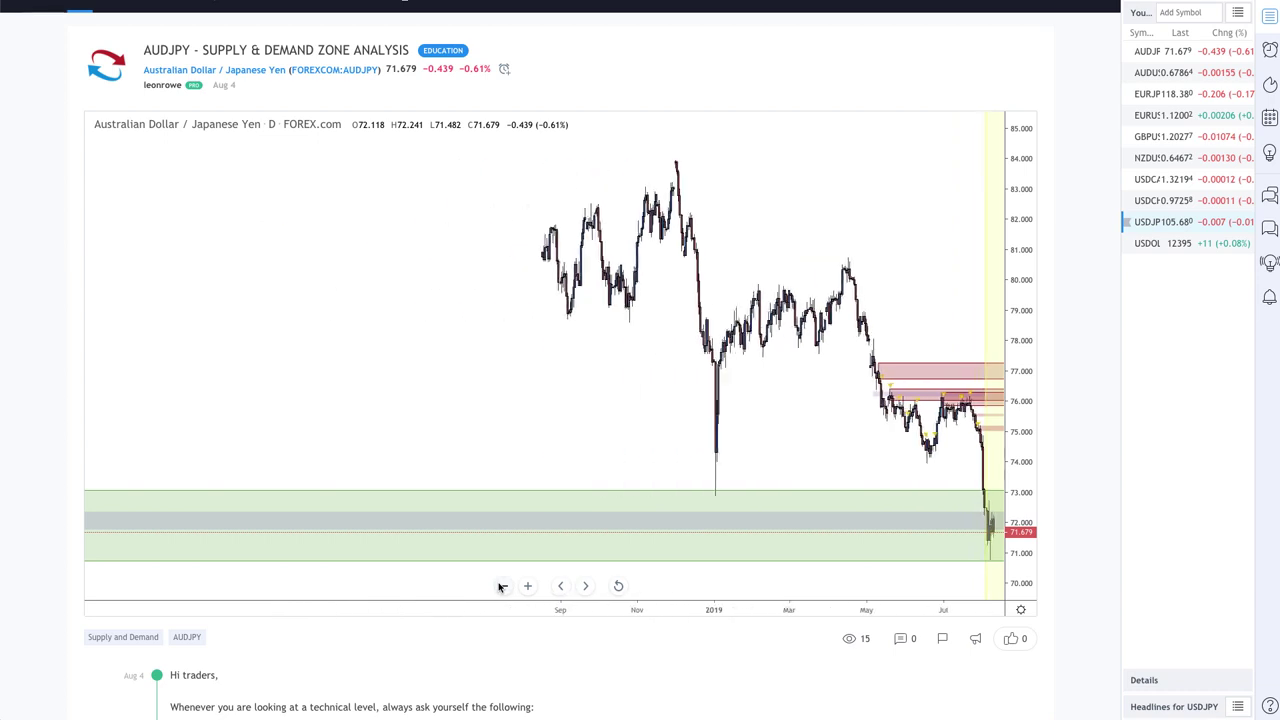
left_click(501, 586)
left_click(501, 586)
left_click(501, 586)
left_click(501, 586)
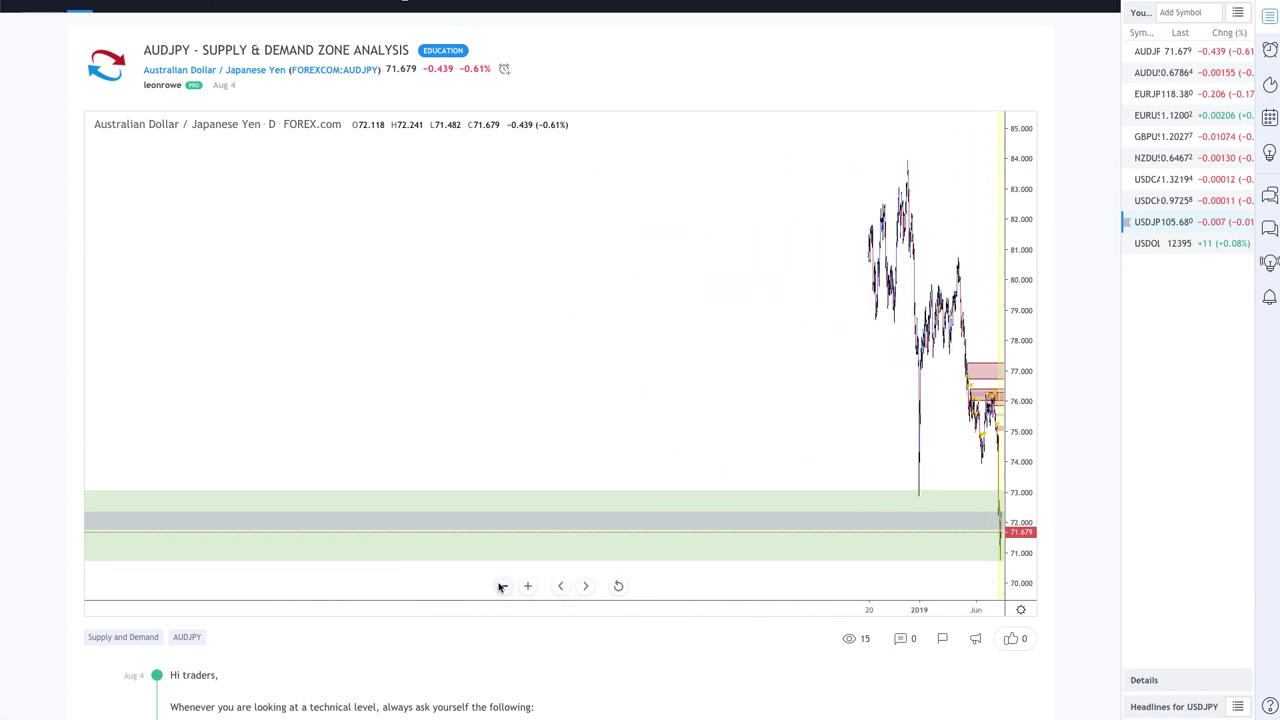
Open the AUDJPY daily chart and examine the demand zone and recent candles against the price history back to 2009
left_click(618, 586)
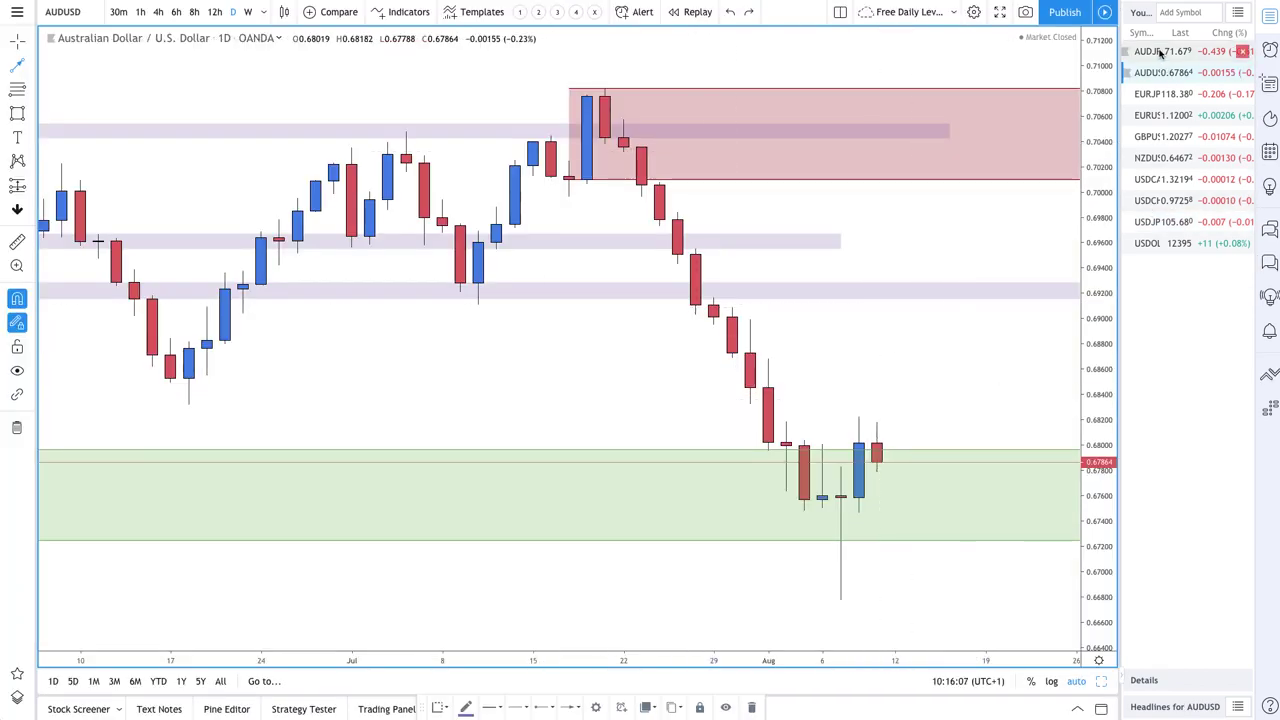
left_click(1160, 52)
scroll(790, 358, "down", 10)
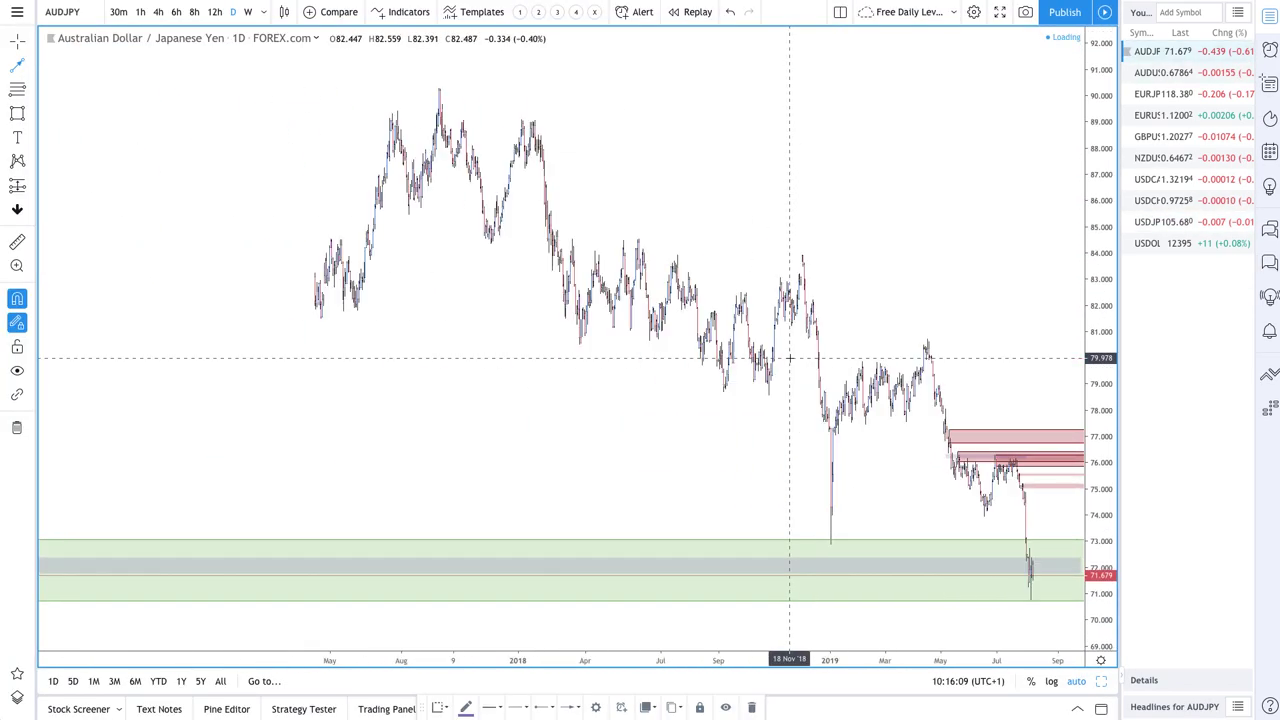
scroll(790, 358, "down", 10)
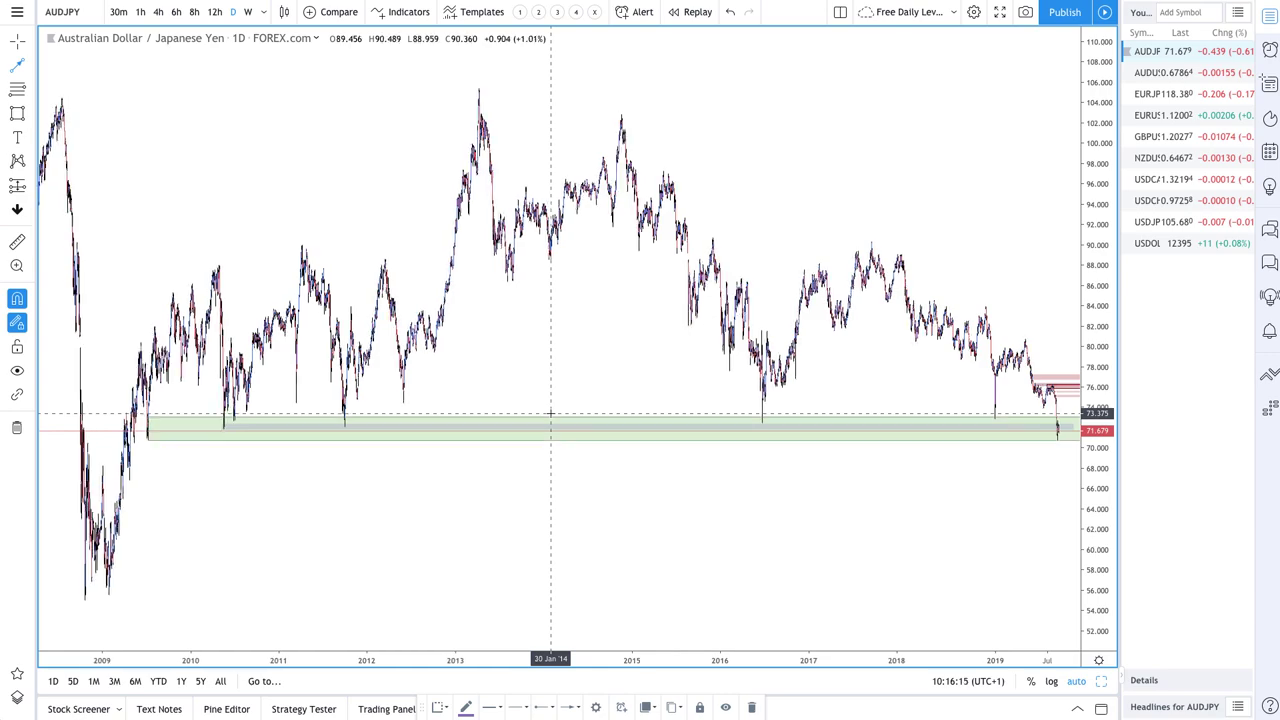
scroll(589, 400, "up", 5)
scroll(589, 400, "up", 3)
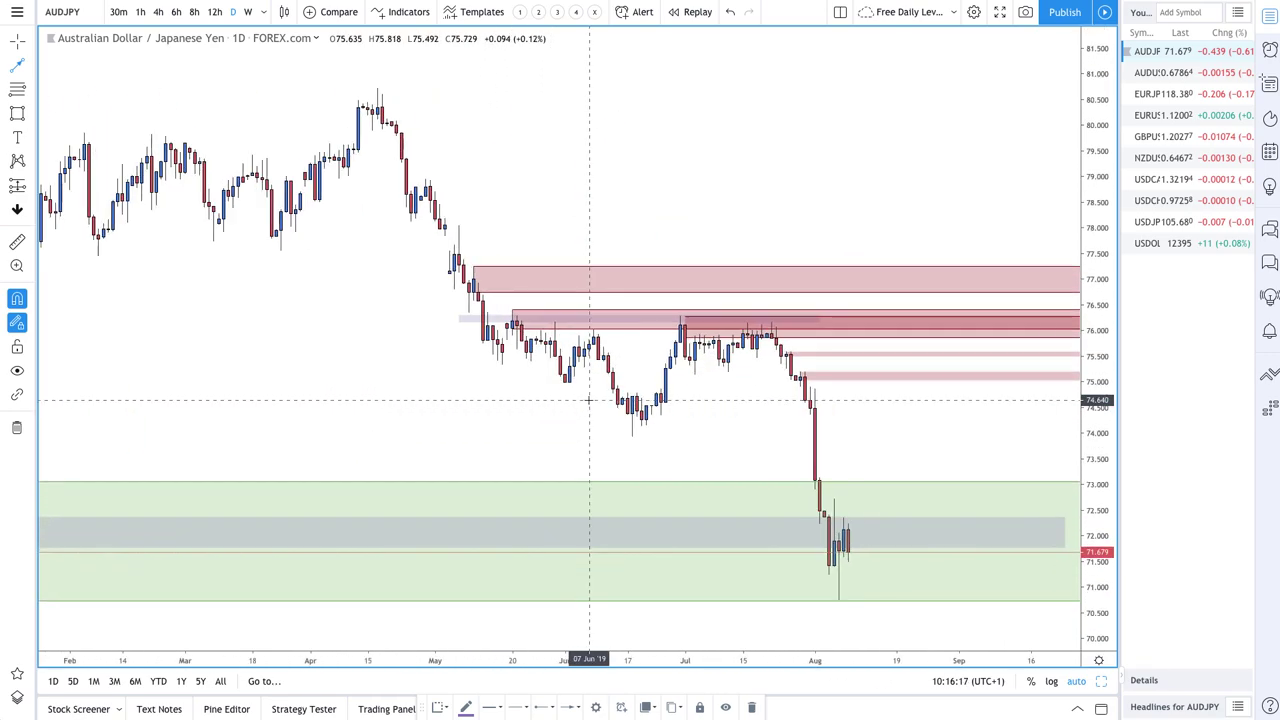
scroll(789, 461, "up", 1)
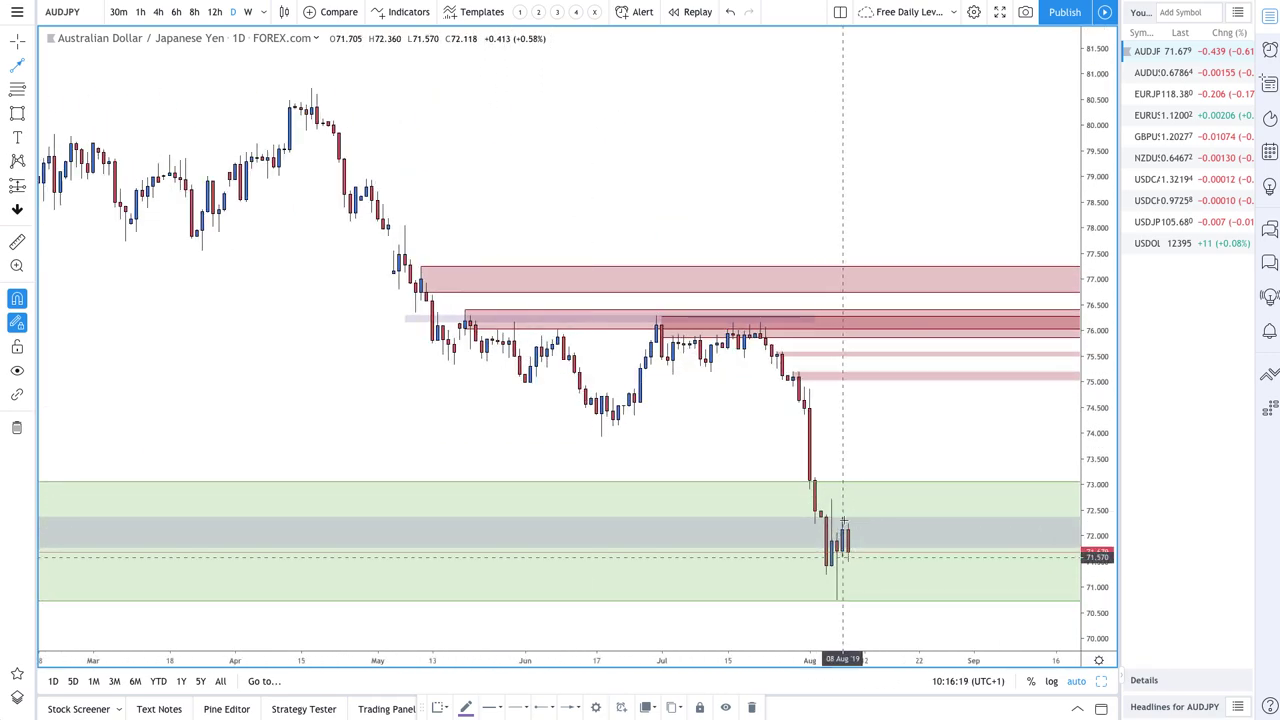
scroll(780, 486, "down", 3)
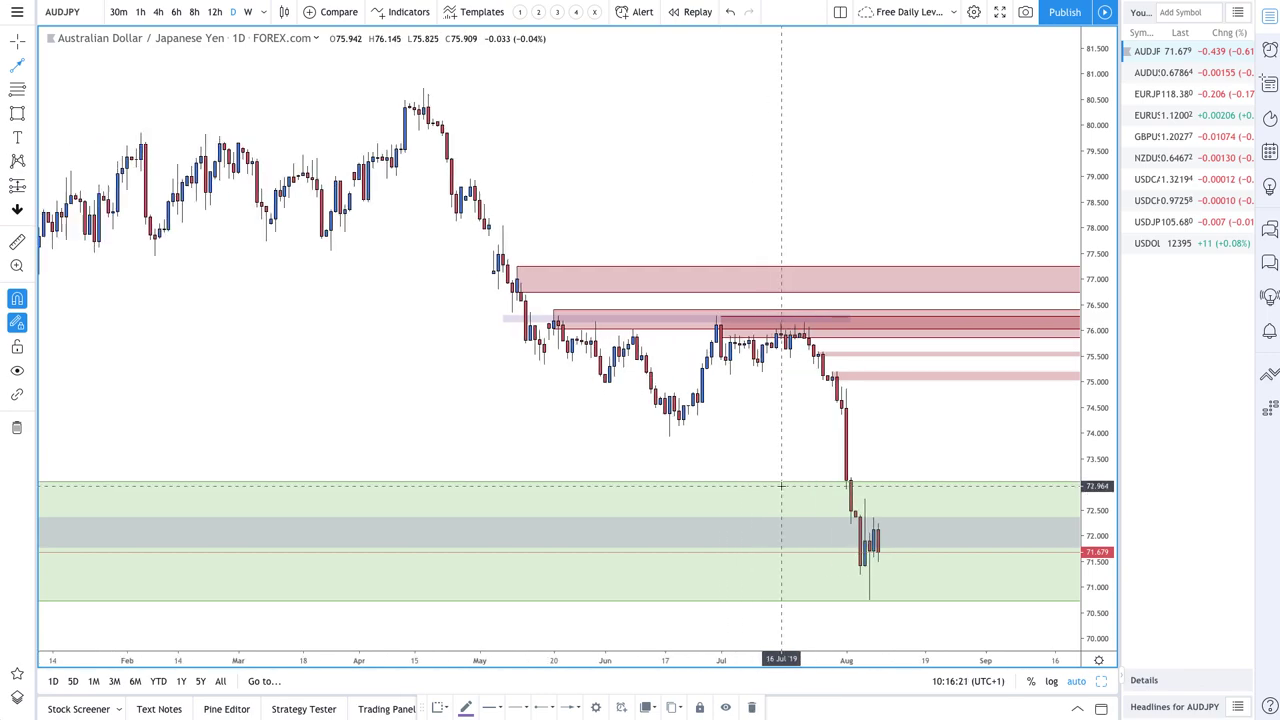
scroll(781, 486, "down", 1)
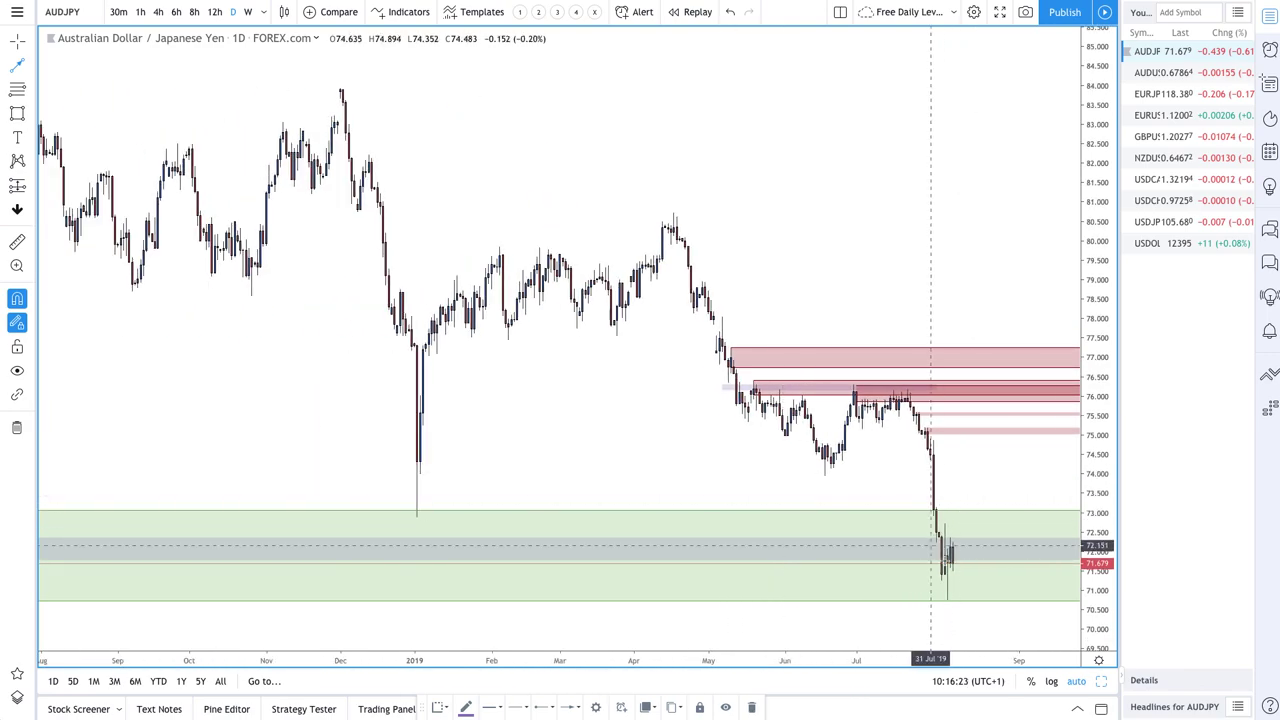
scroll(738, 505, "down", 6)
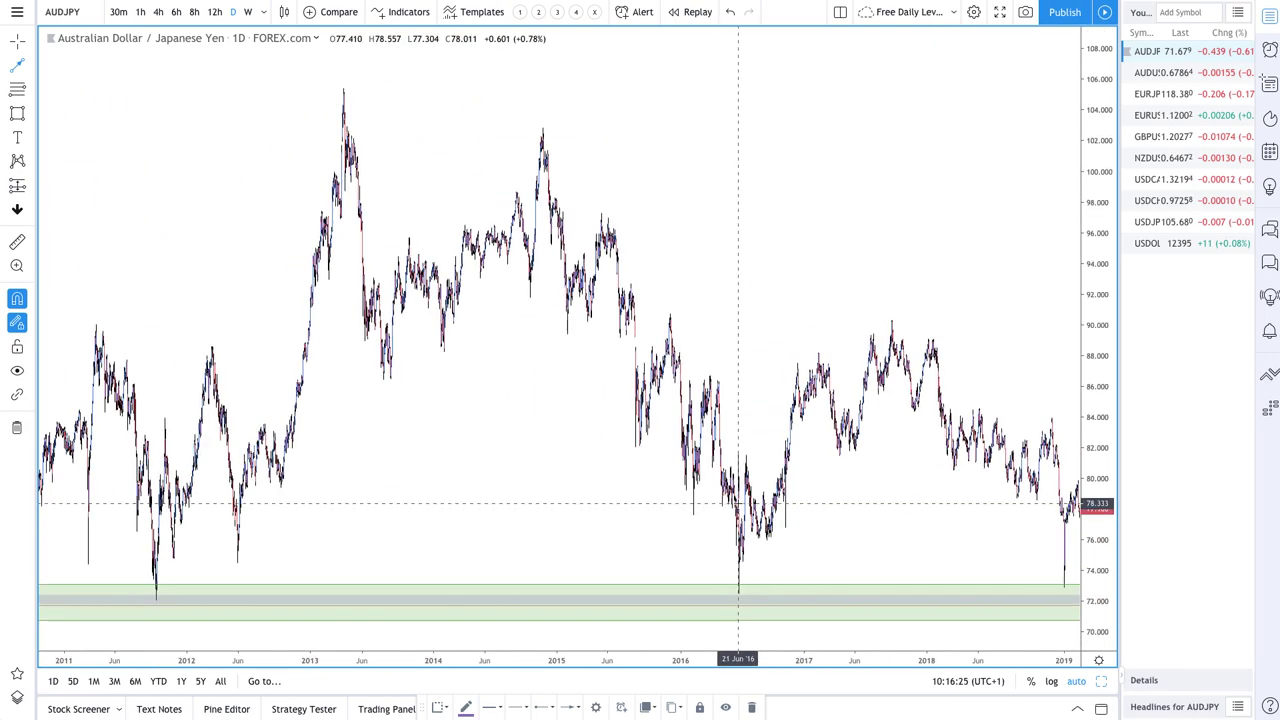
scroll(741, 505, "down", 2)
Lower the upper edge of the AUDJPY demand zone to 72.026 at its July 2009 origin
scroll(557, 471, "up", 6)
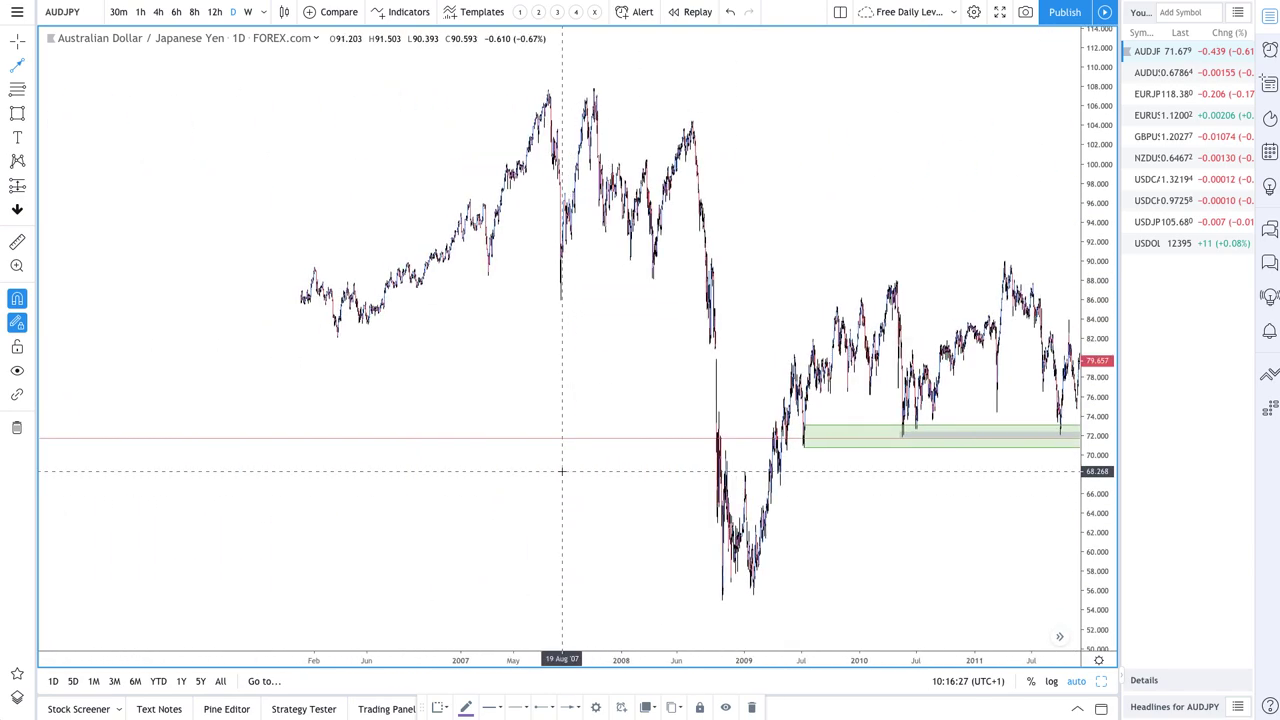
scroll(561, 471, "up", 3)
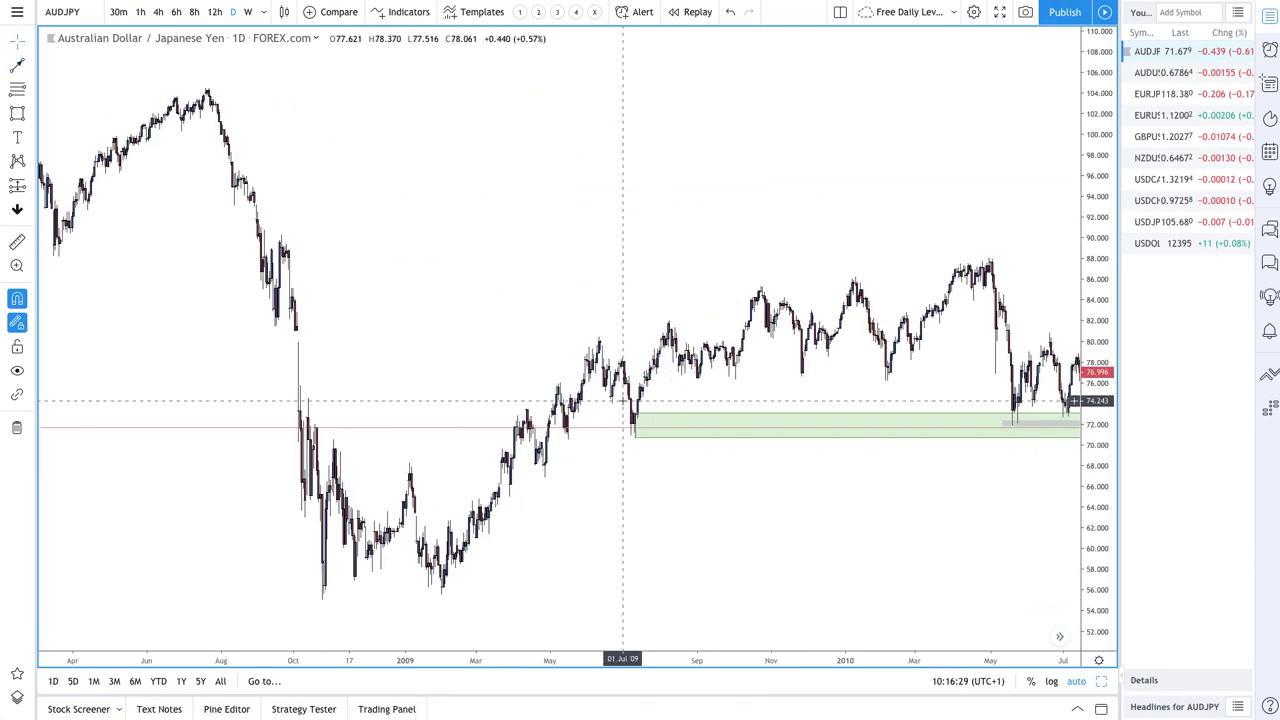
scroll(535, 424, "up", 2)
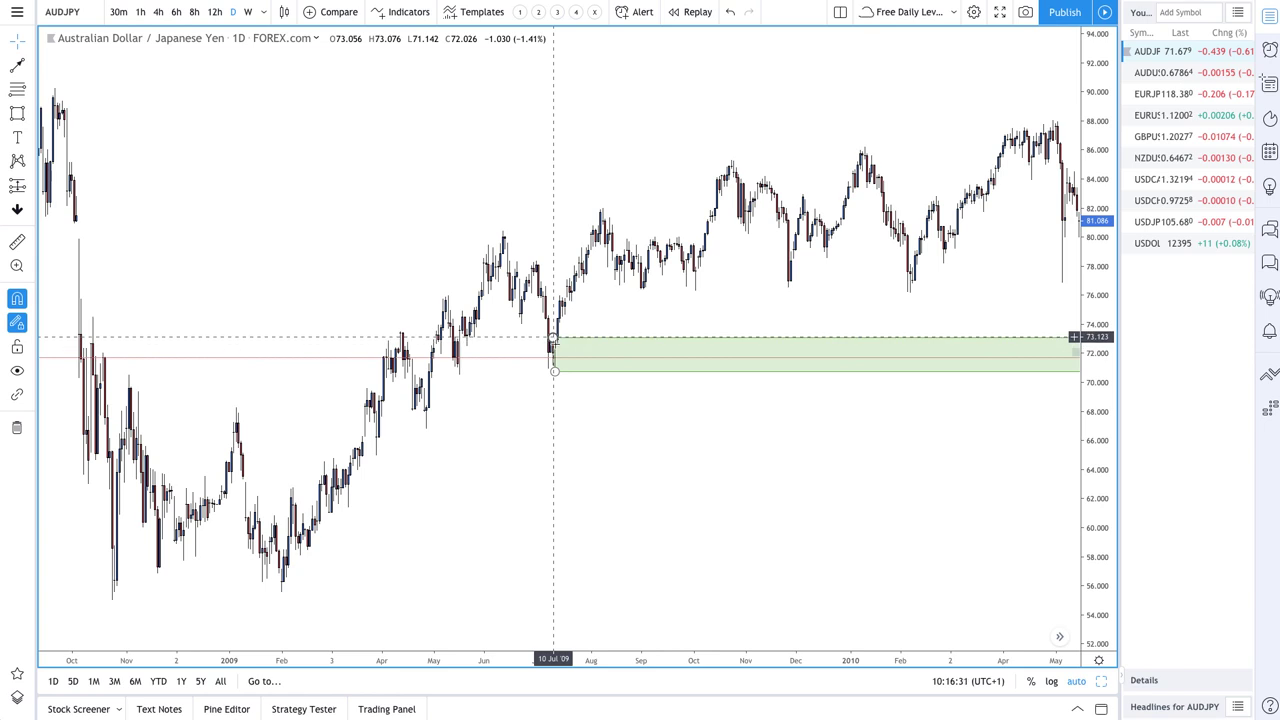
left_click(555, 347)
mouse_move(555, 347)
left_mouse_down()
mouse_move(555, 318)
mouse_move(553, 353)
left_mouse_up()
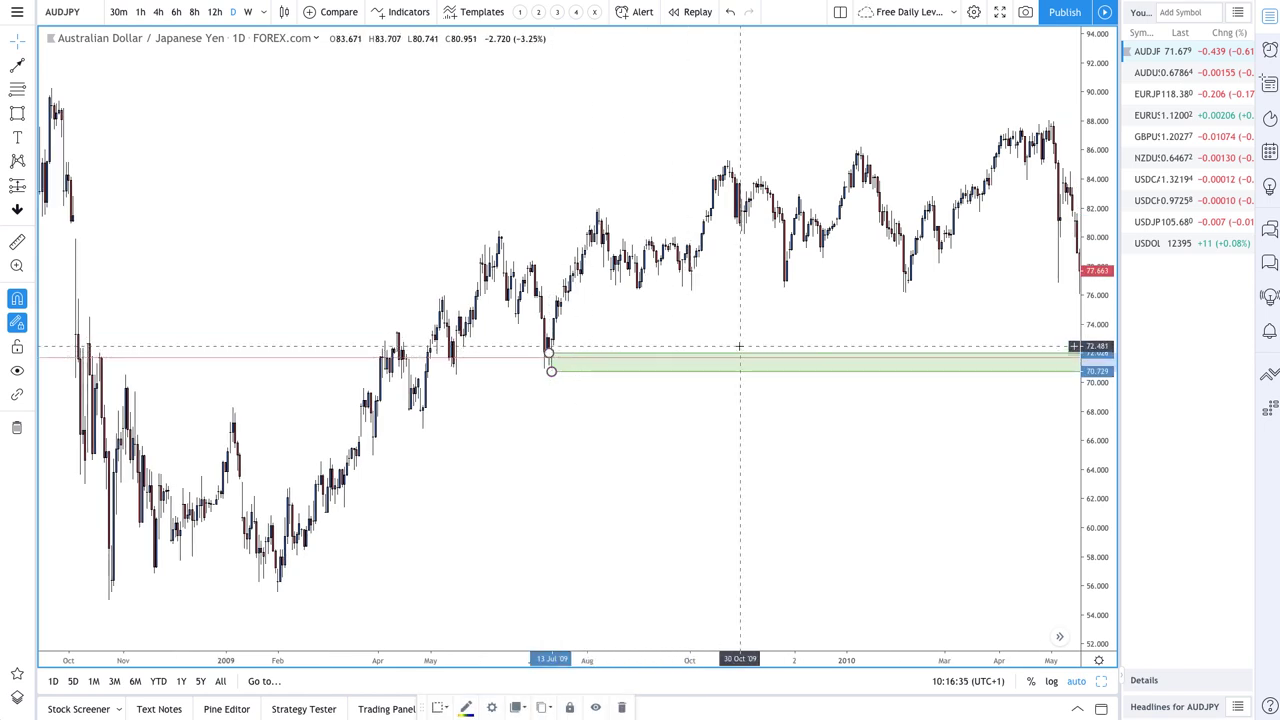
Sketch AUDJPY arrows from 71.679 up to 73.470, down to 70.989 on 24 August and up to 72.266, and undo them
scroll(663, 362, "right", 10)
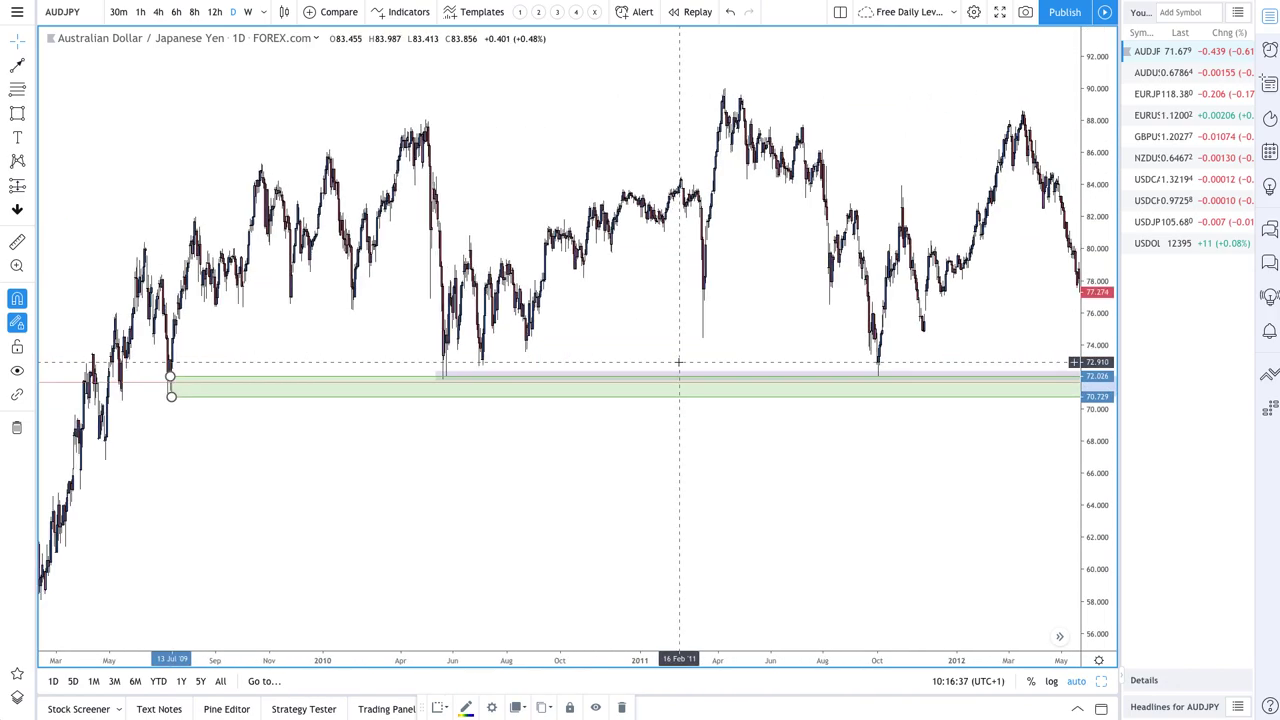
scroll(679, 362, "right", 15)
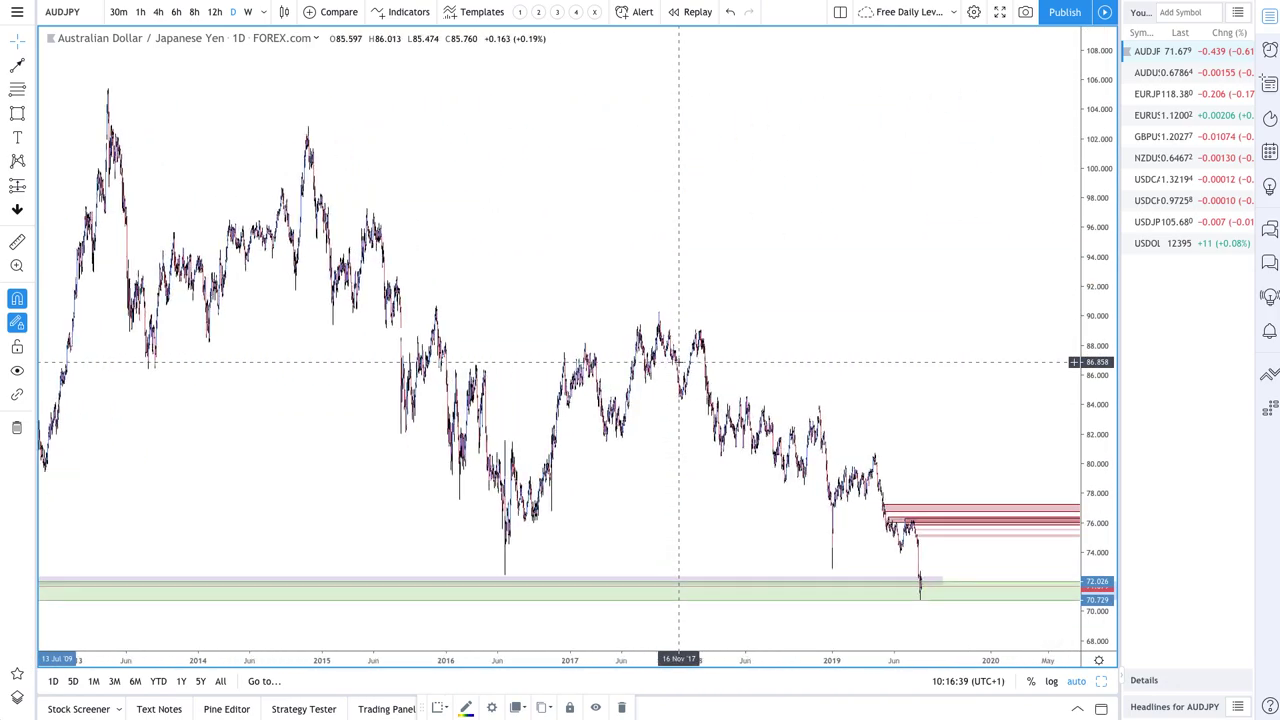
scroll(686, 362, "up", 10)
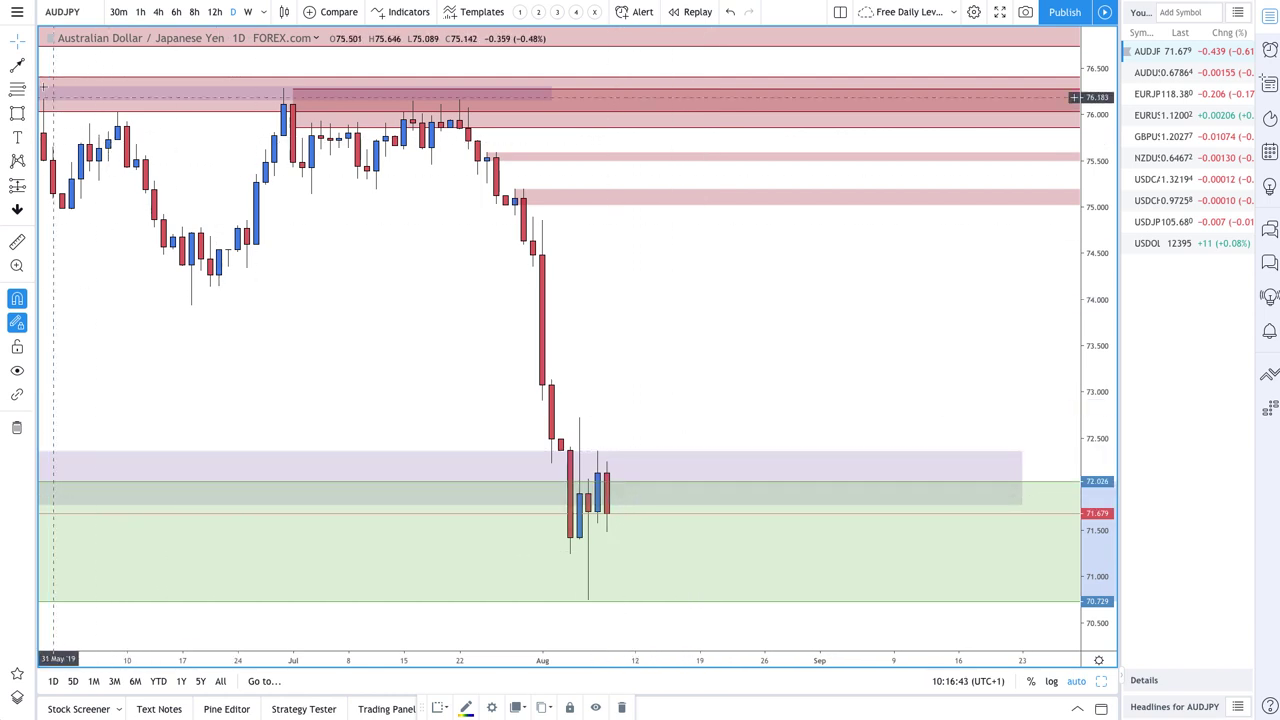
left_click(20, 65)
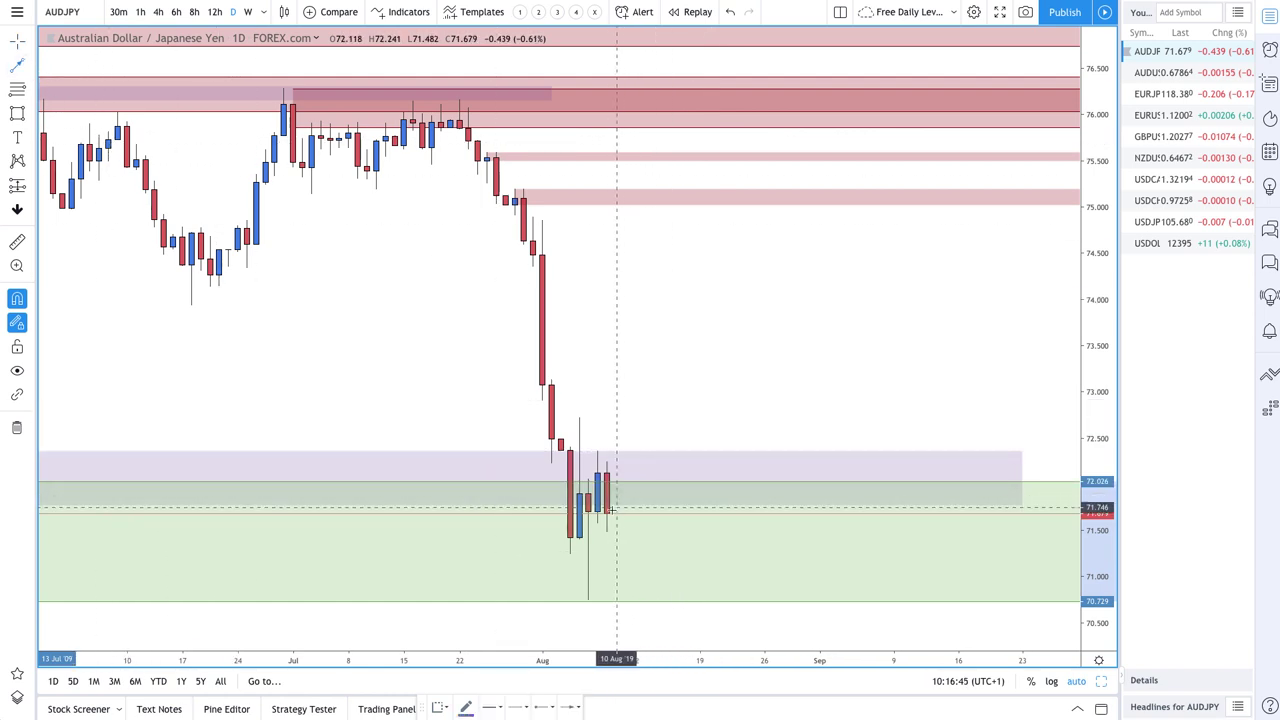
left_click(607, 513)
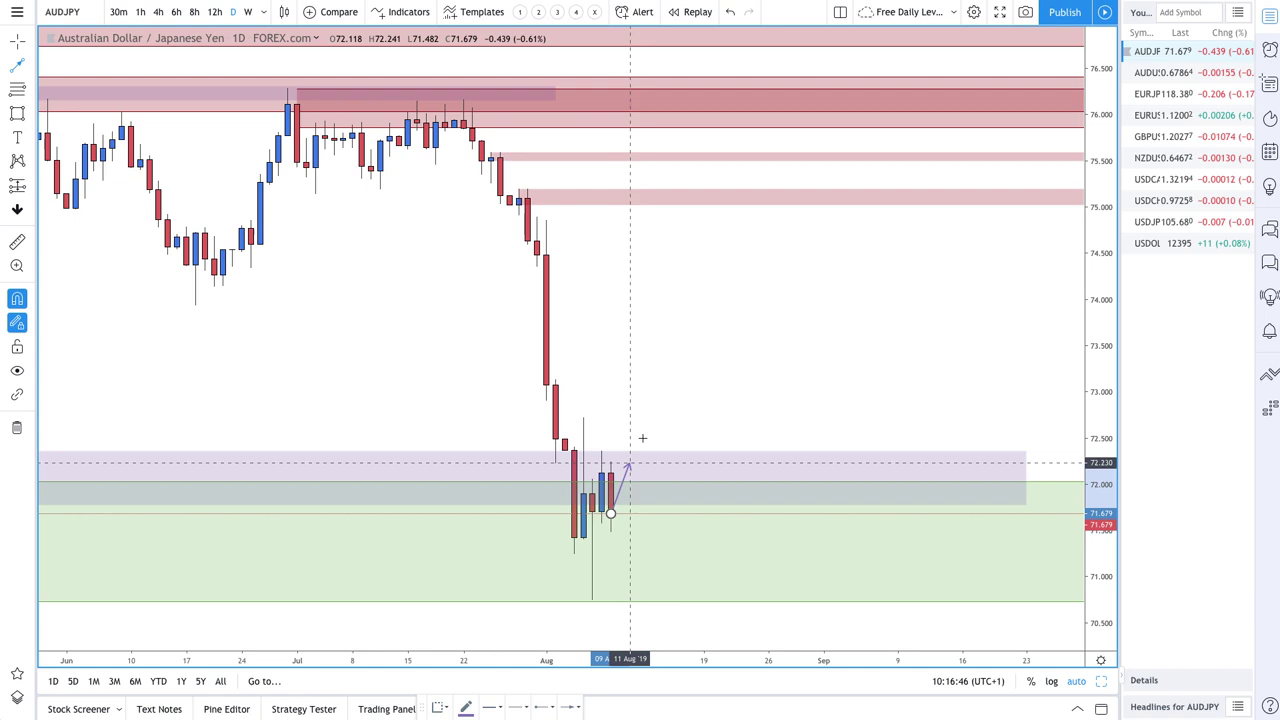
left_click(666, 349)
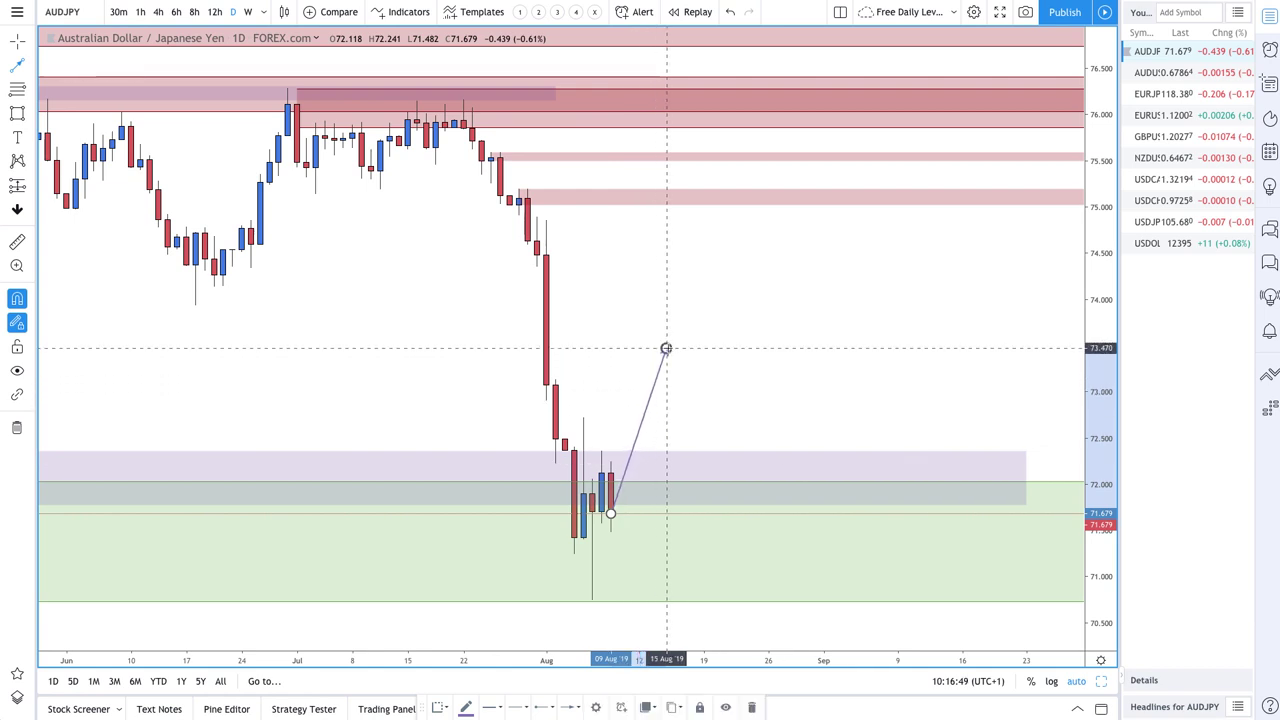
left_click(749, 577)
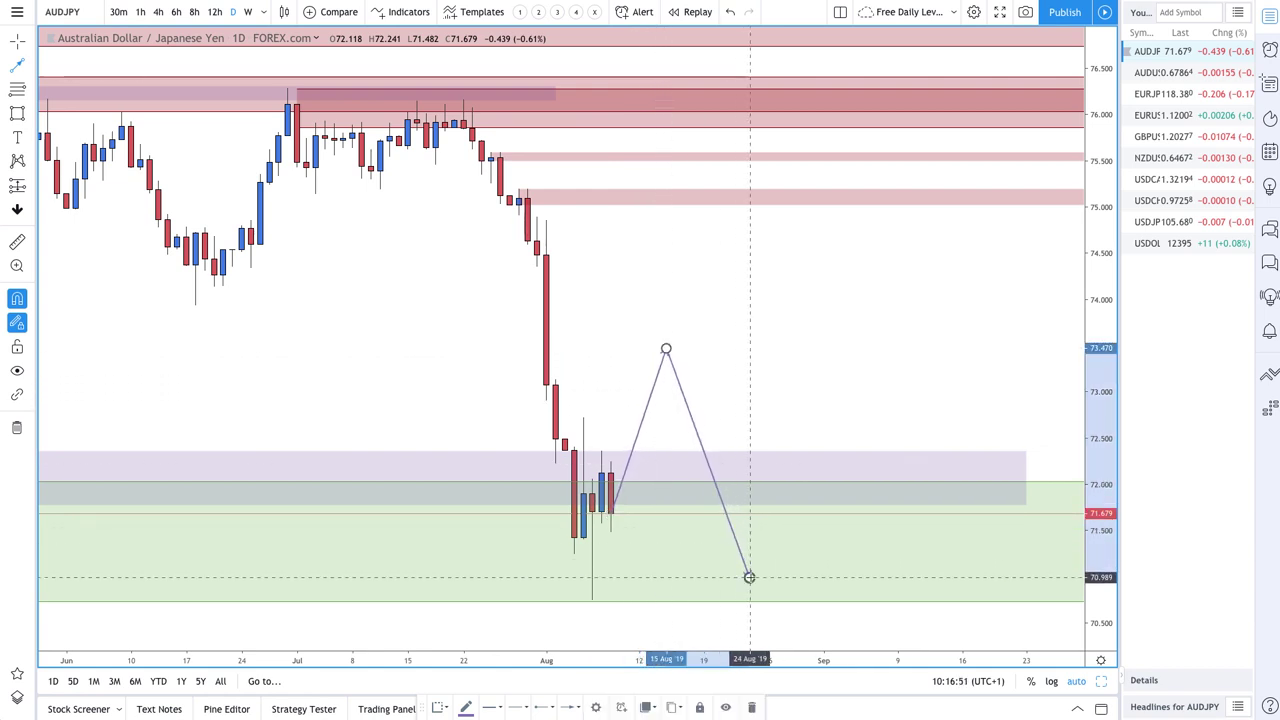
left_click(823, 460)
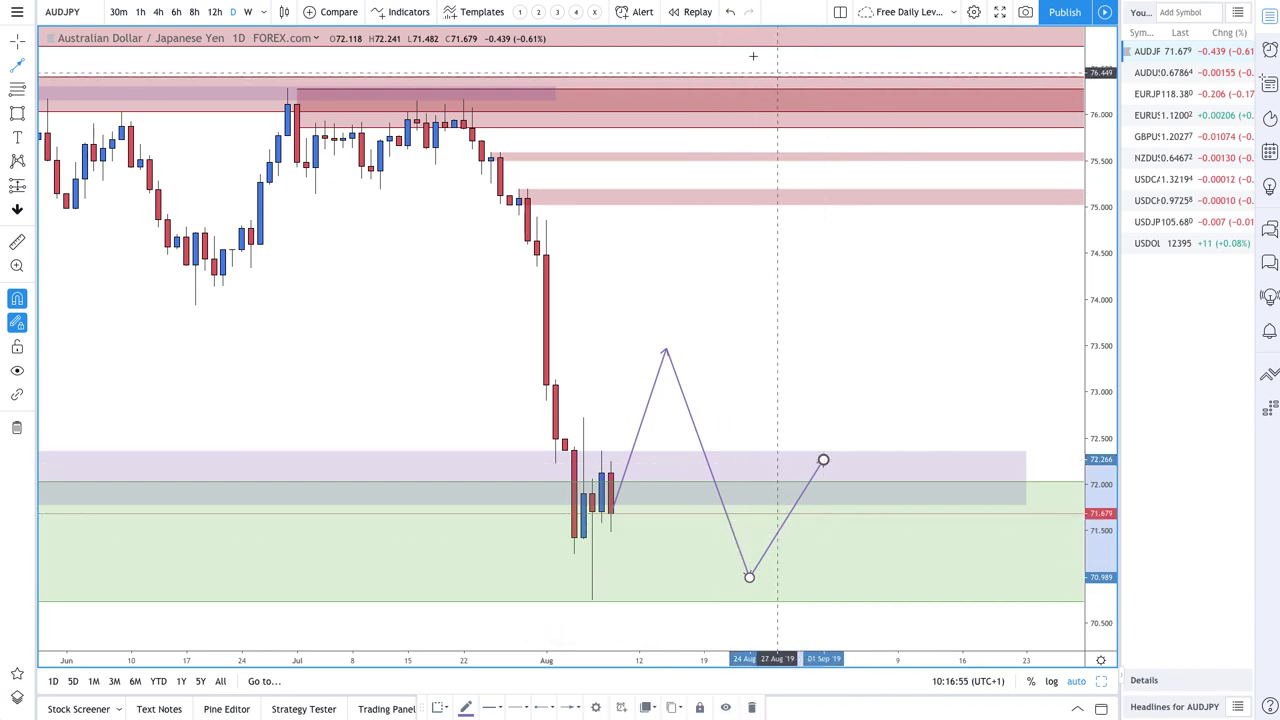
left_click(729, 12)
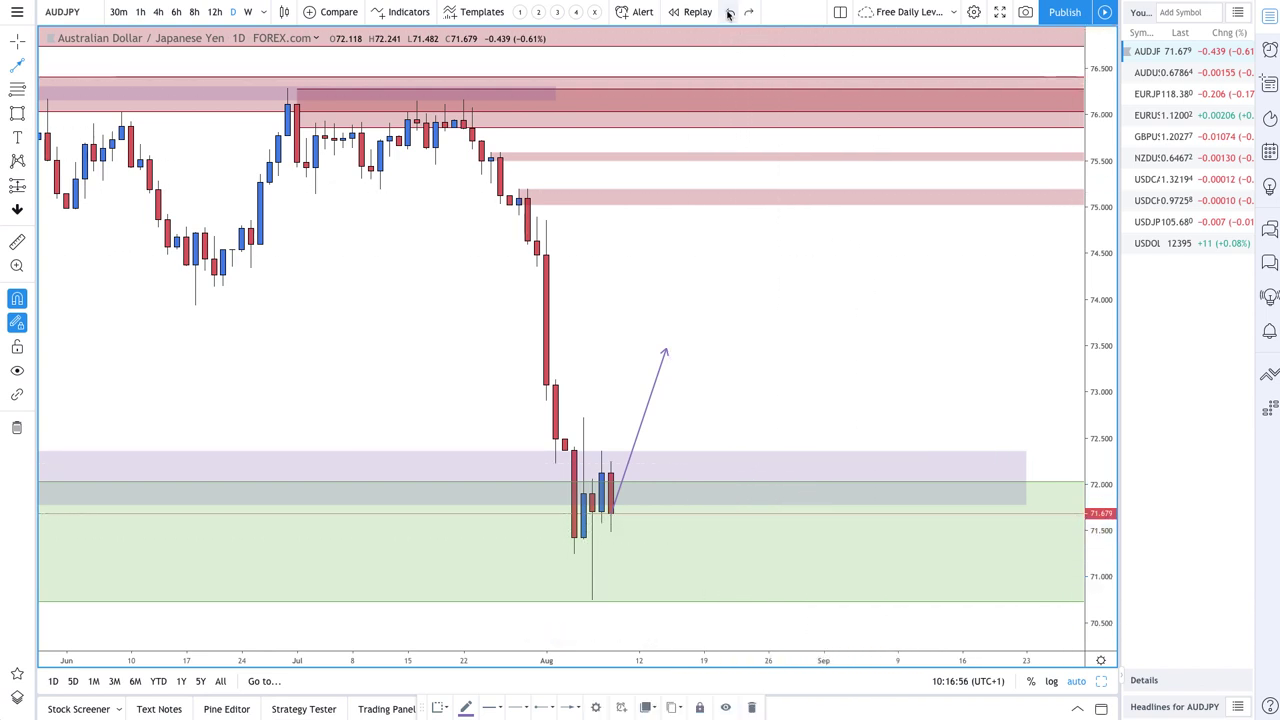
Sketch AUDJPY arrows from 71.679 down to 70.260, up to 71.746 on 23 August, across to 11 August and down to 70.693, and undo them
left_click(610, 513)
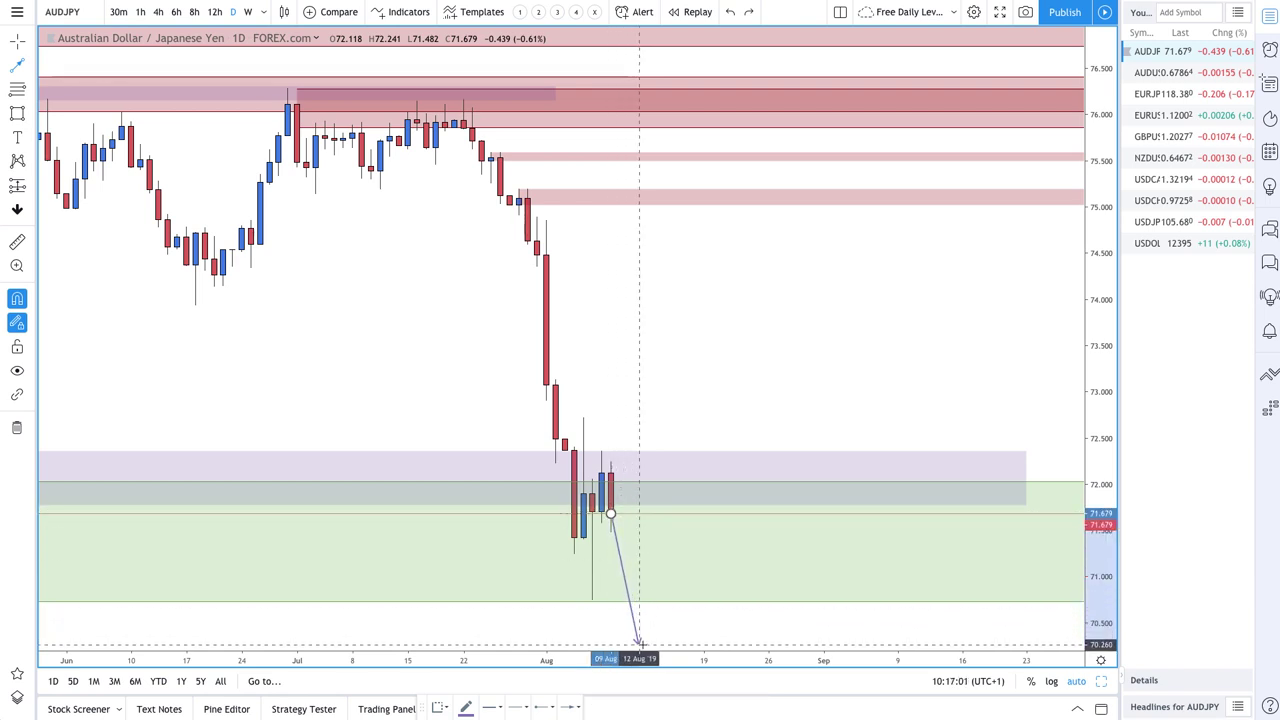
left_click(636, 643)
left_click(740, 508)
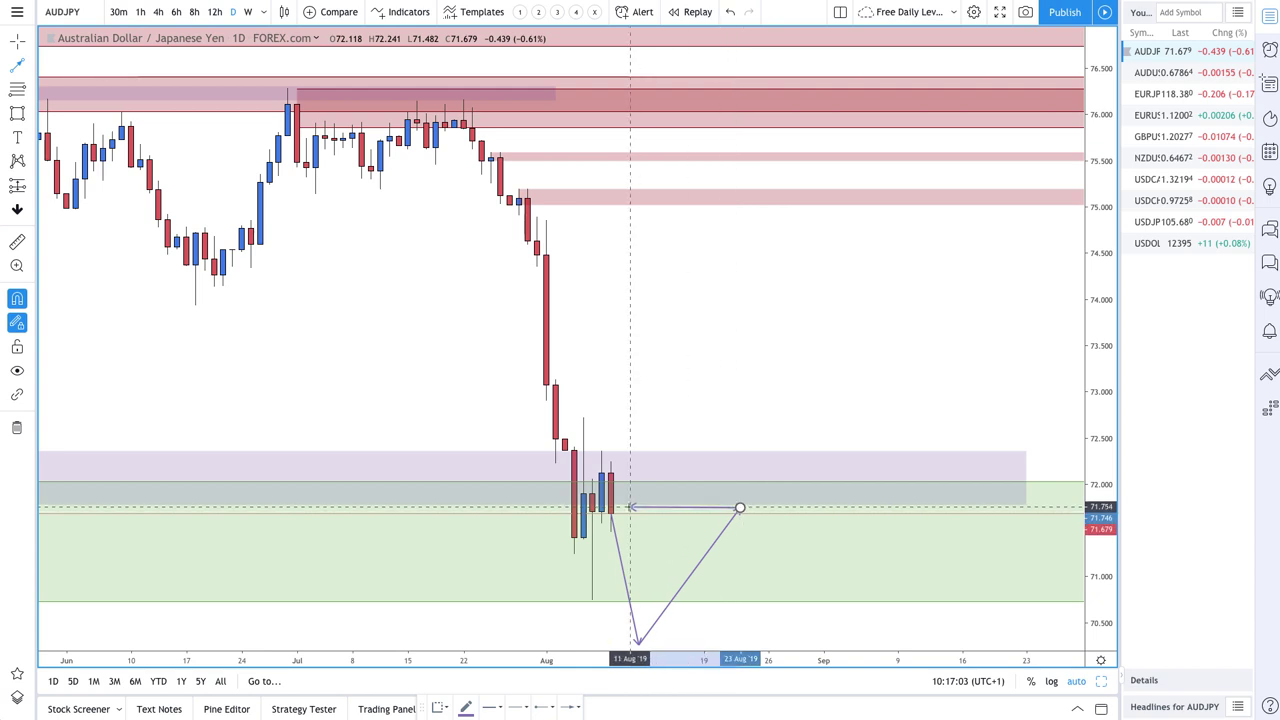
left_click(630, 507)
left_click(740, 508)
left_click(786, 604)
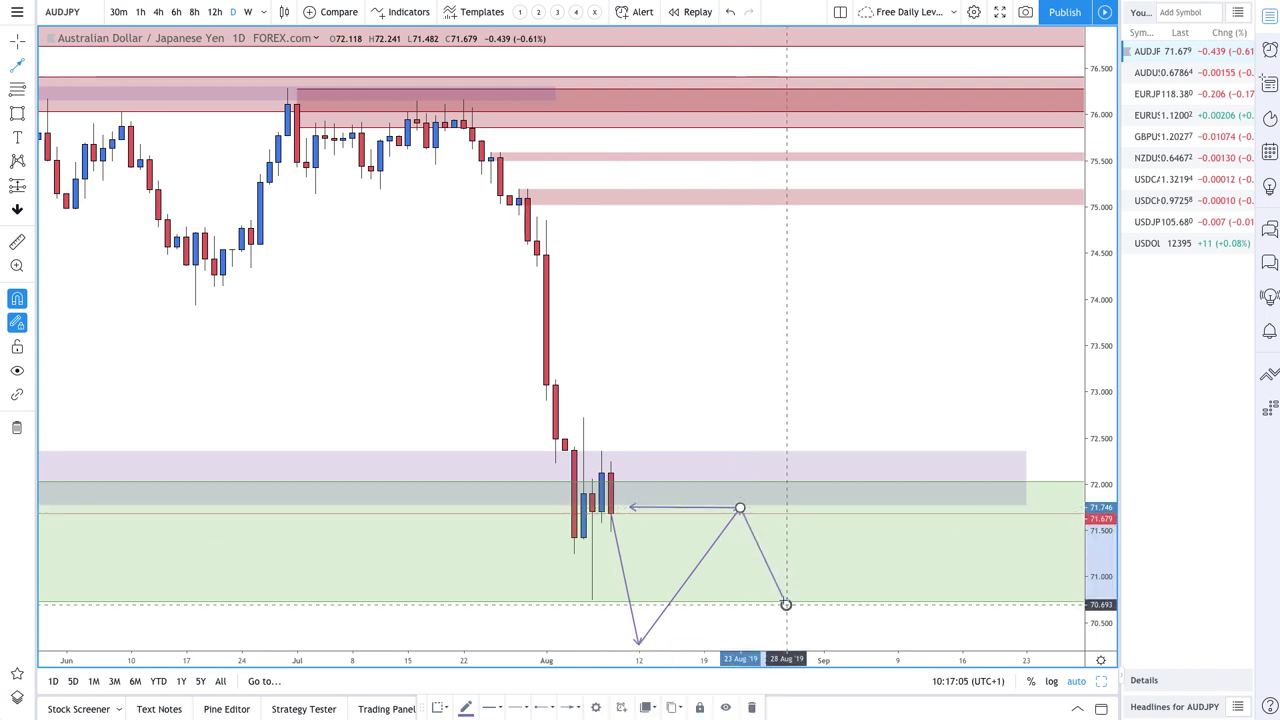
left_click(730, 13)
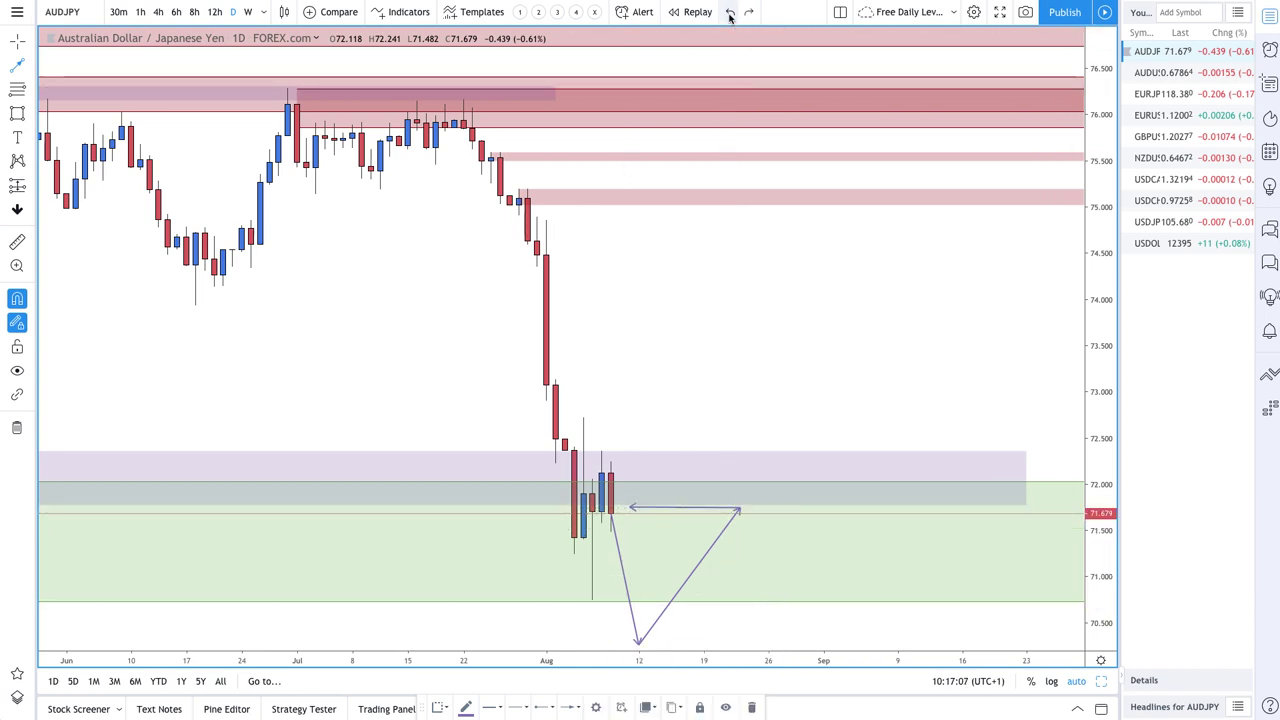
left_click(730, 13)
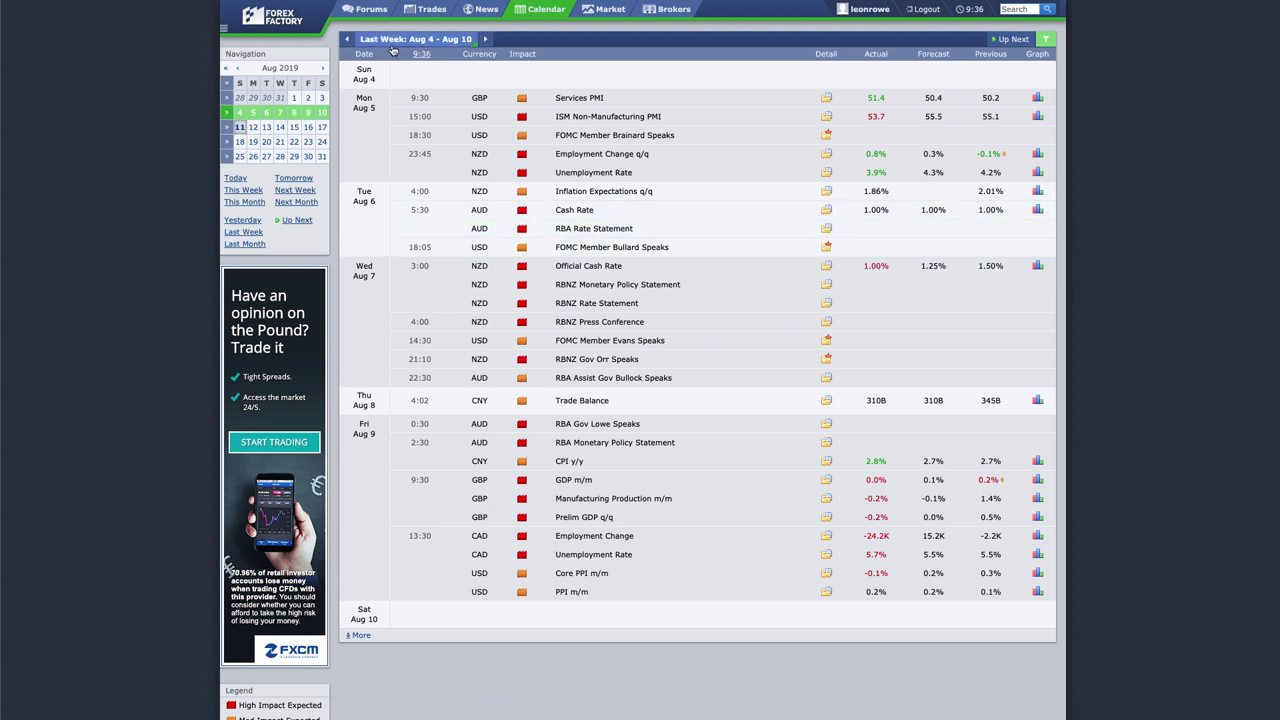
Review the Forex Factory calendar's events for 28 July to 3 August 2019 and return to the following week
left_click(346, 42)
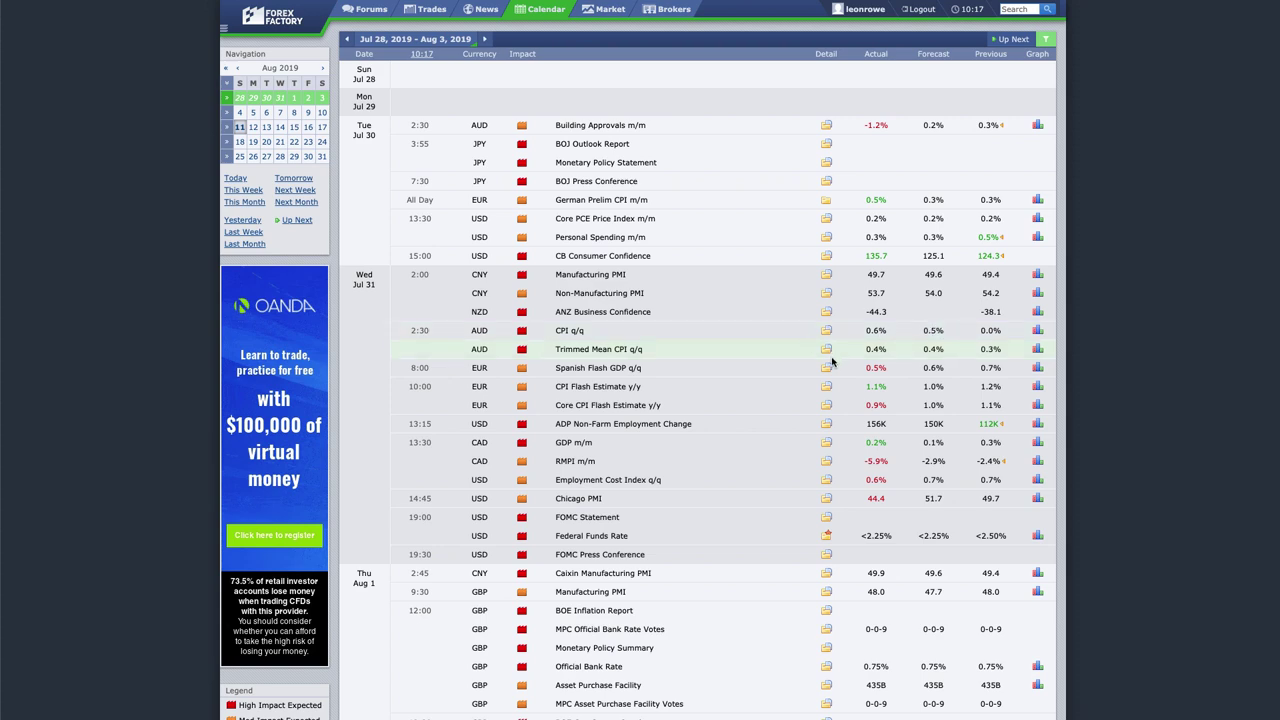
scroll(836, 373, "down", 1)
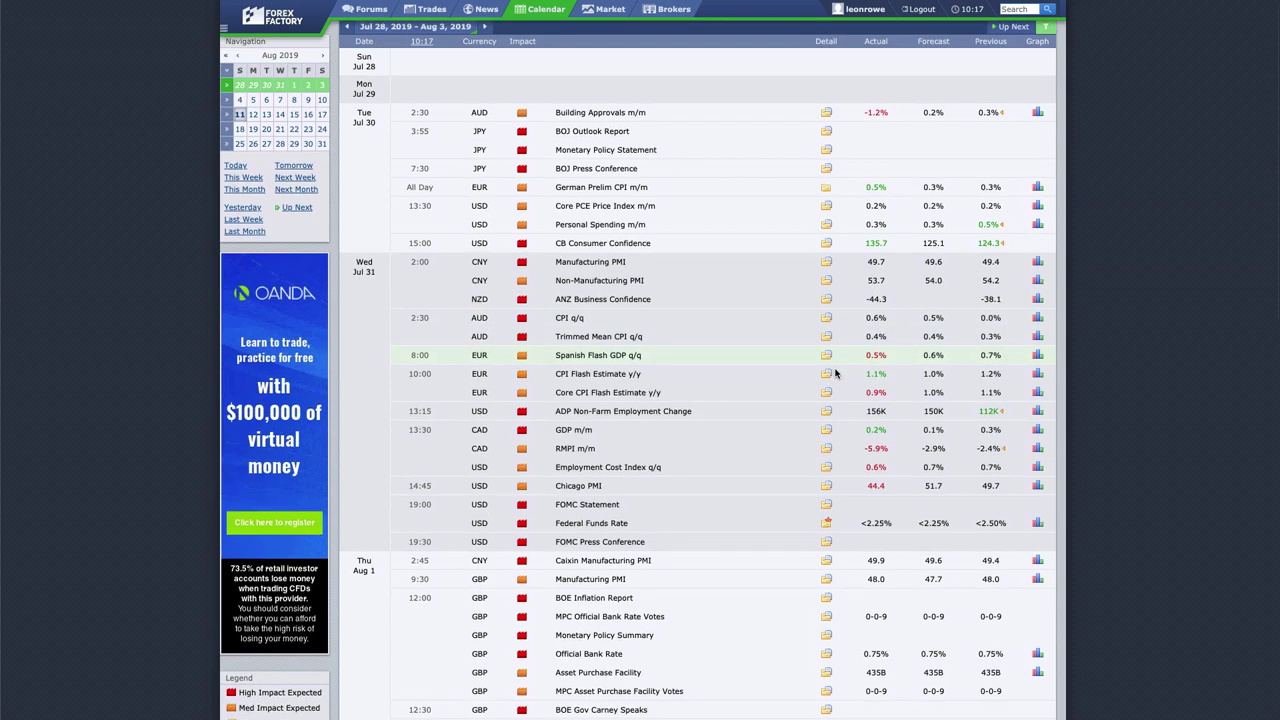
scroll(836, 373, "down", 3)
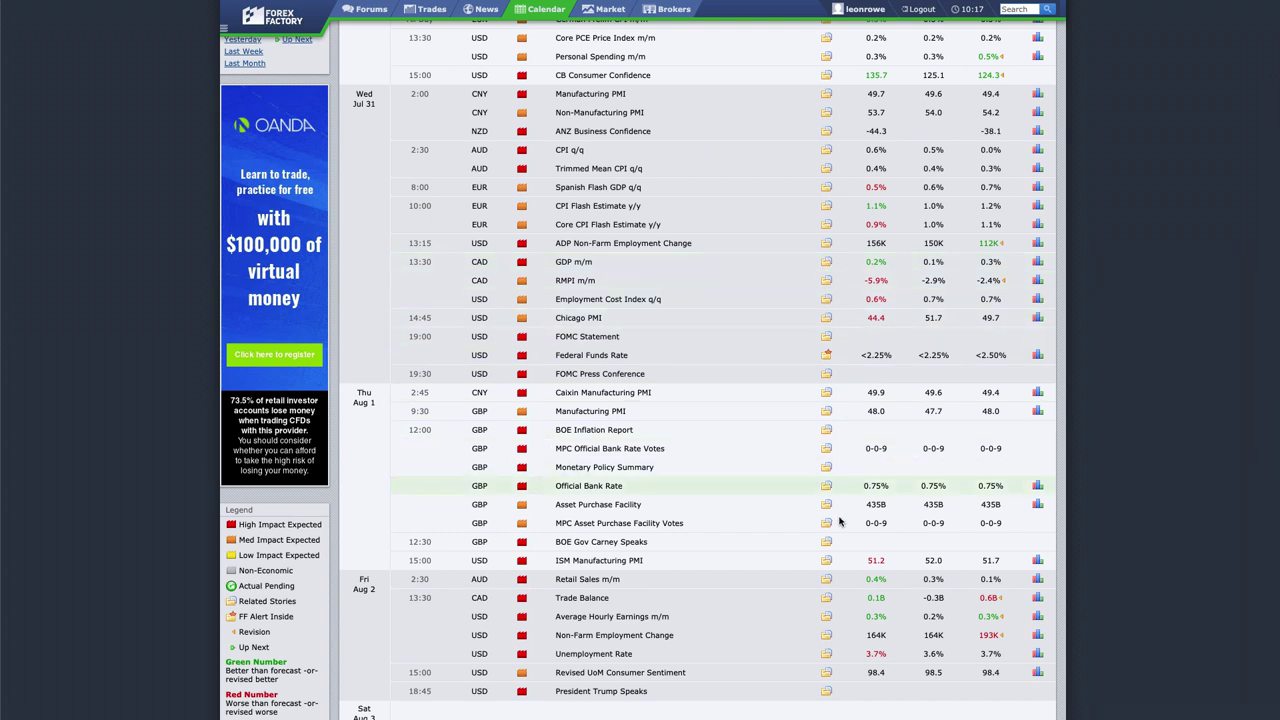
scroll(860, 560, "down", 2)
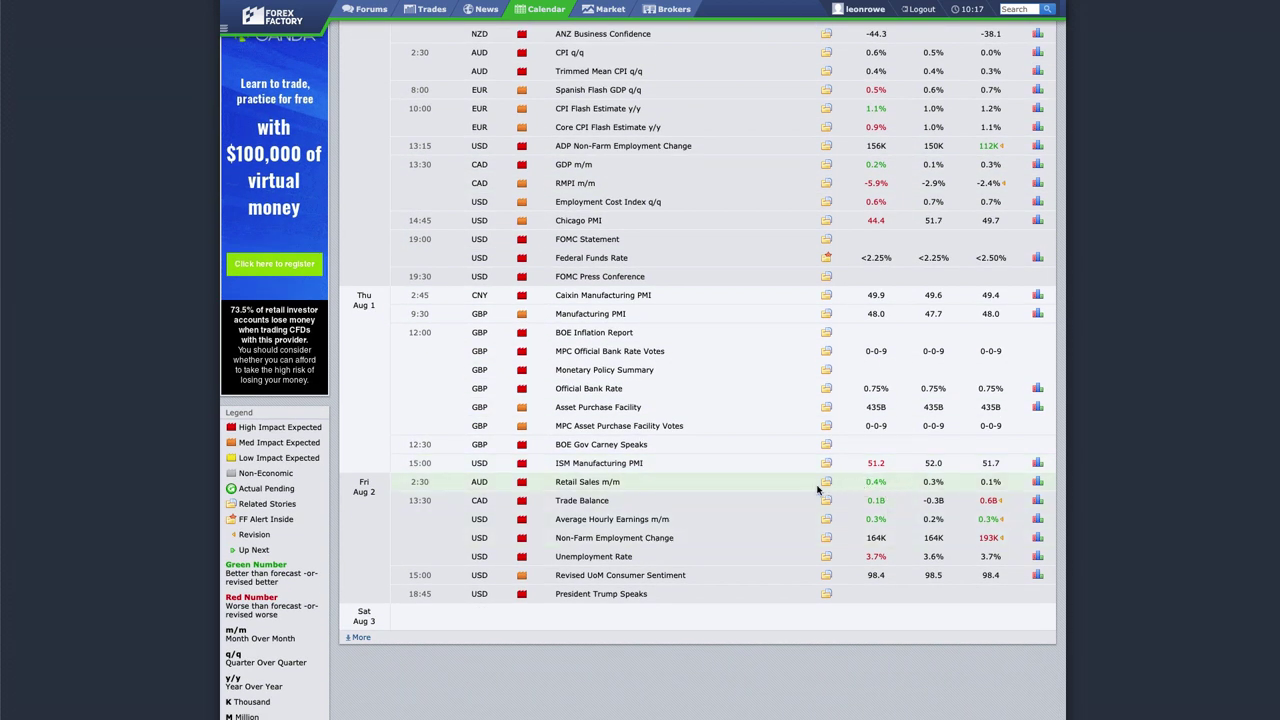
scroll(758, 257, "up", 6)
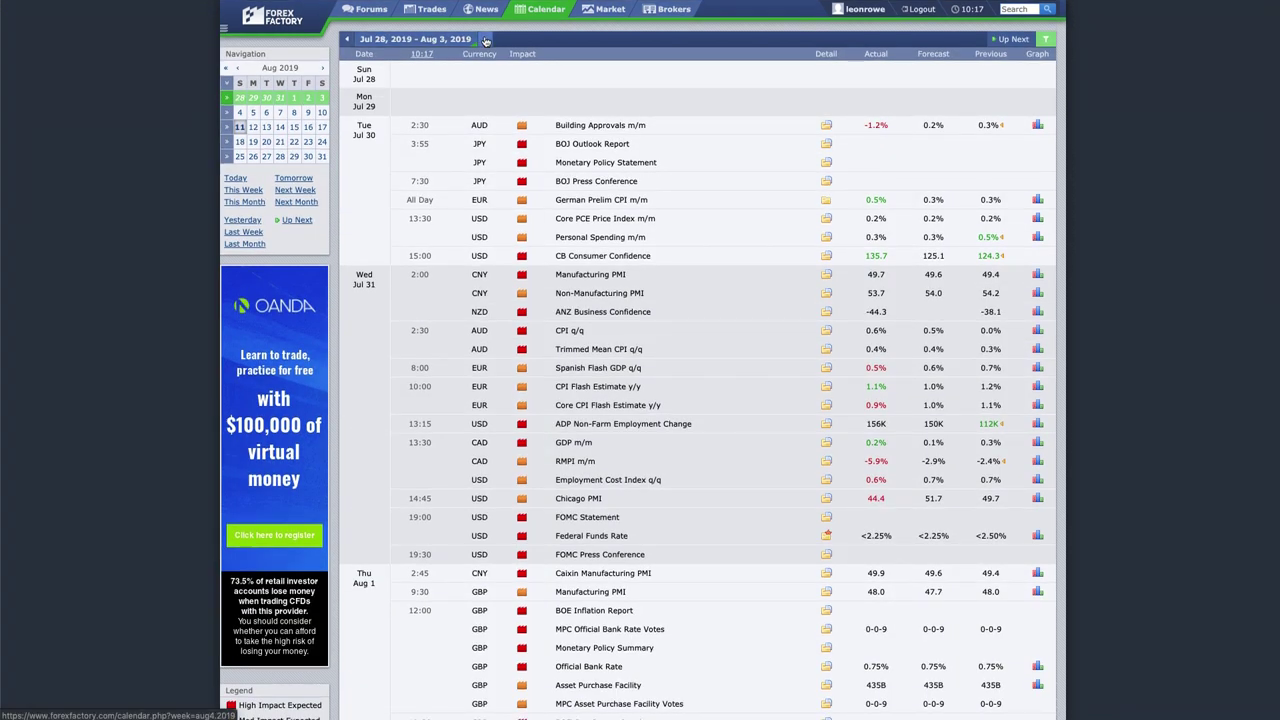
left_click(486, 40)
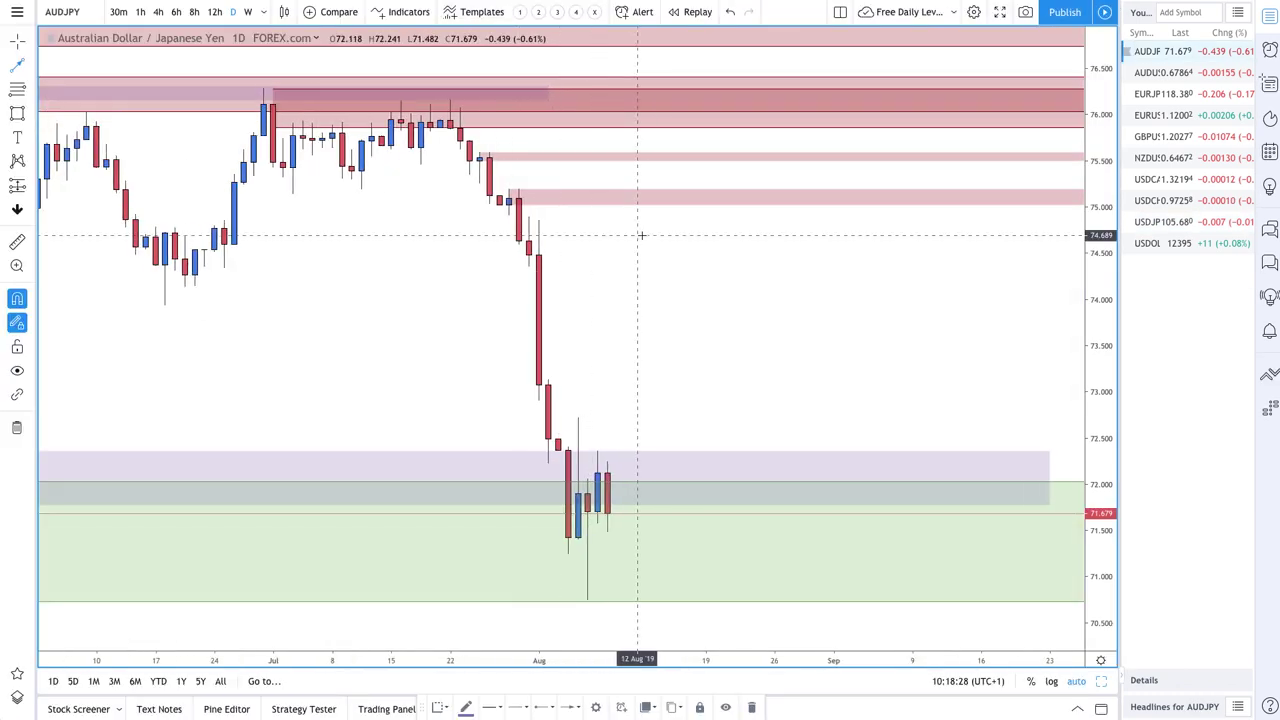
Draw a zone from 71.419 to 72.718 at the 6 August 2019 AUDJPY candle and apply the SUPPLY drawing template
scroll(594, 468, "left", 5)
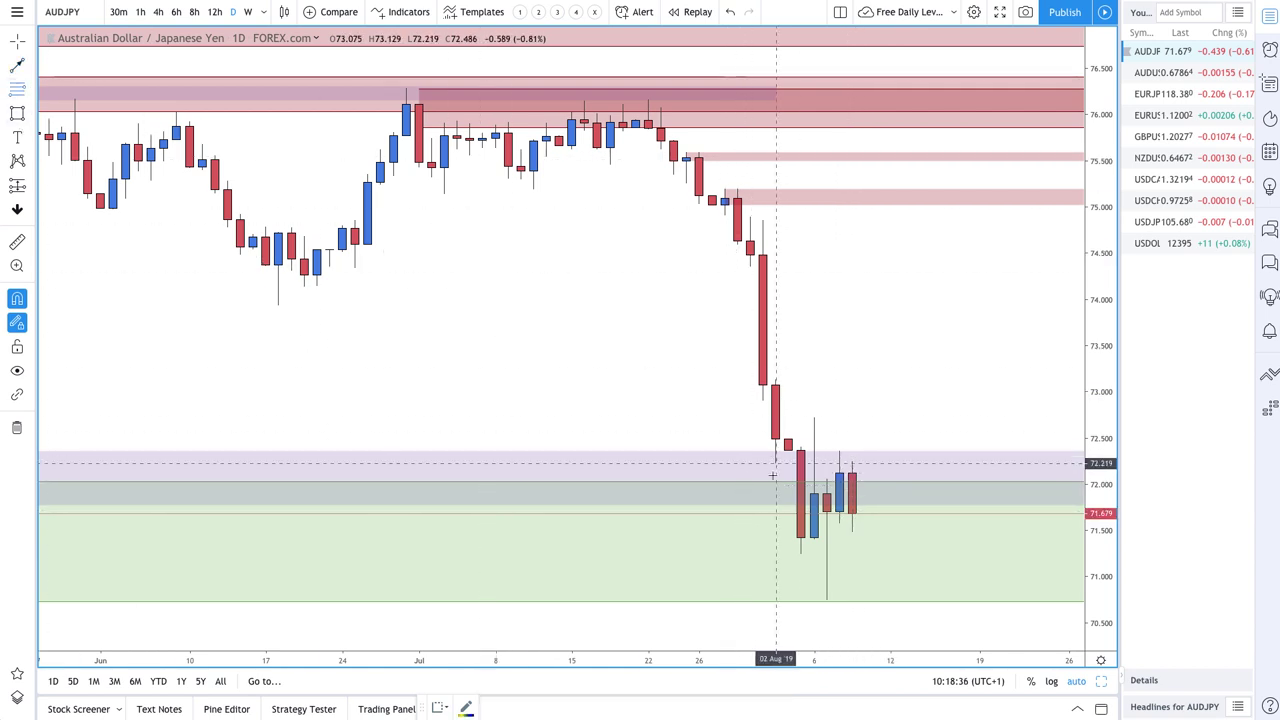
left_click(814, 537)
left_click(814, 417)
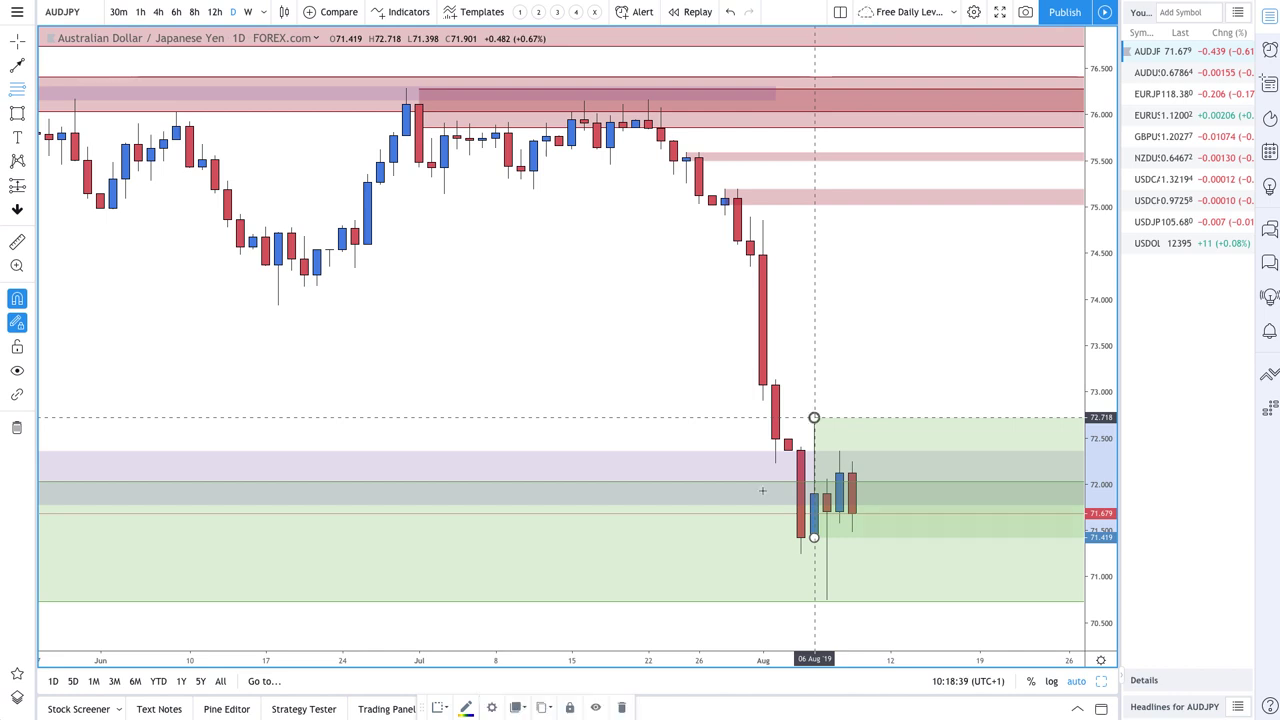
left_click(456, 704)
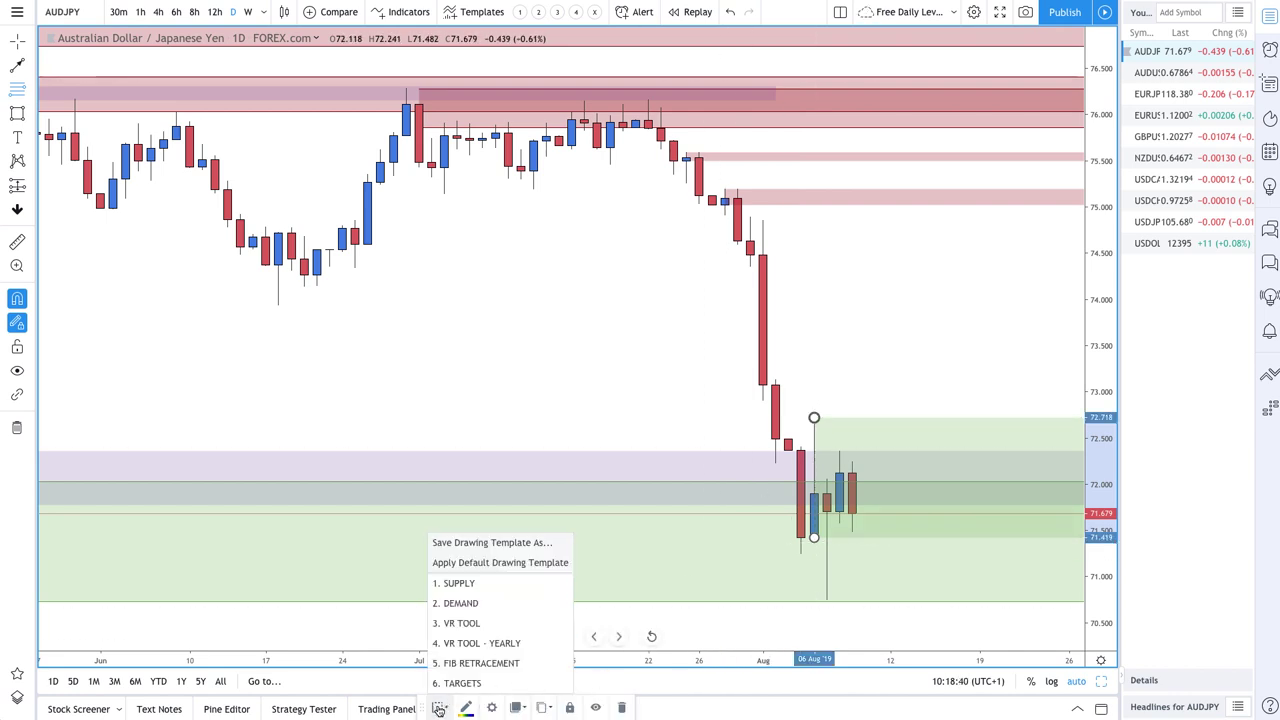
left_click(474, 584)
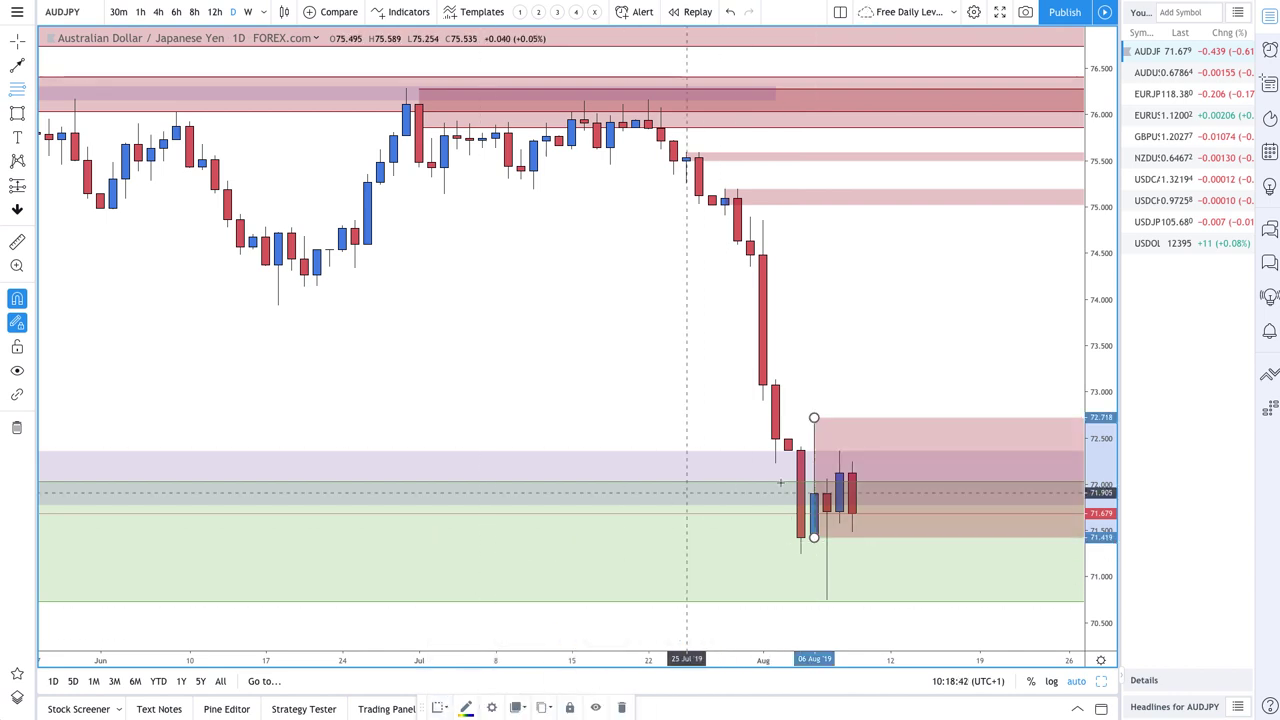
Sketch AUDJPY arrows from 71.679 up to 72.547 on 12 August and down to 71.768 on 16 August
key("alt+t")
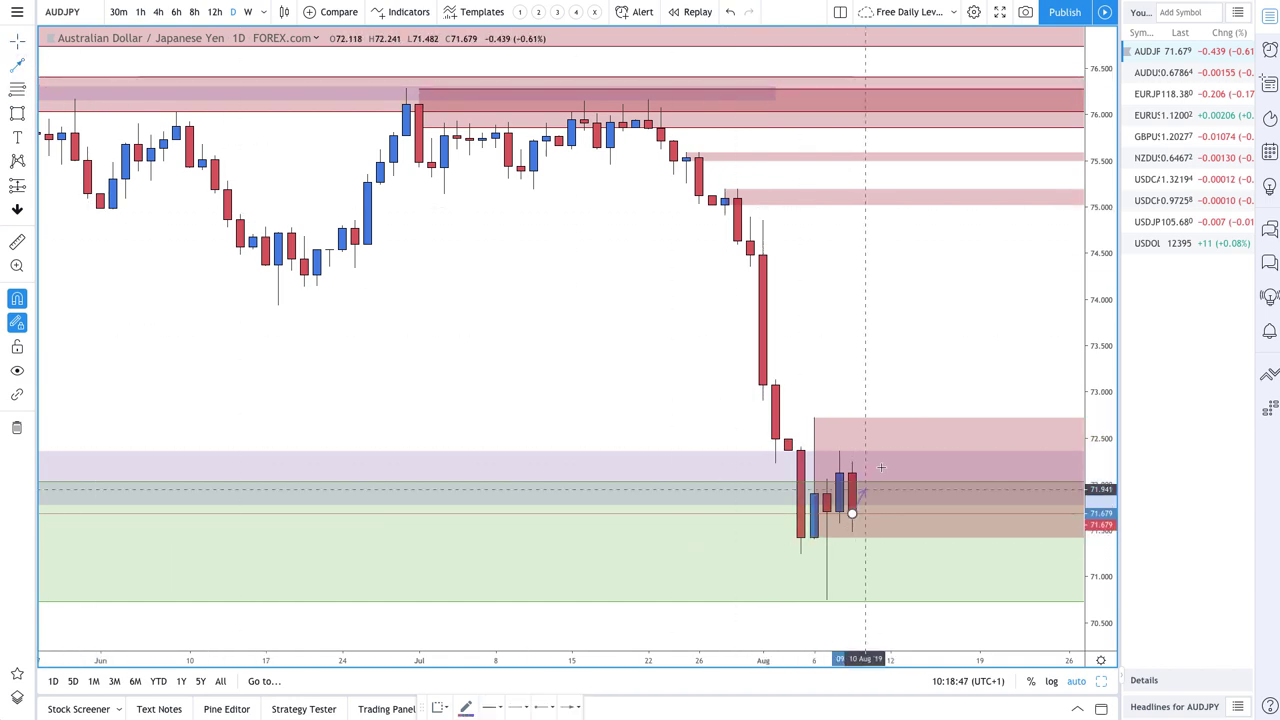
left_click(851, 514)
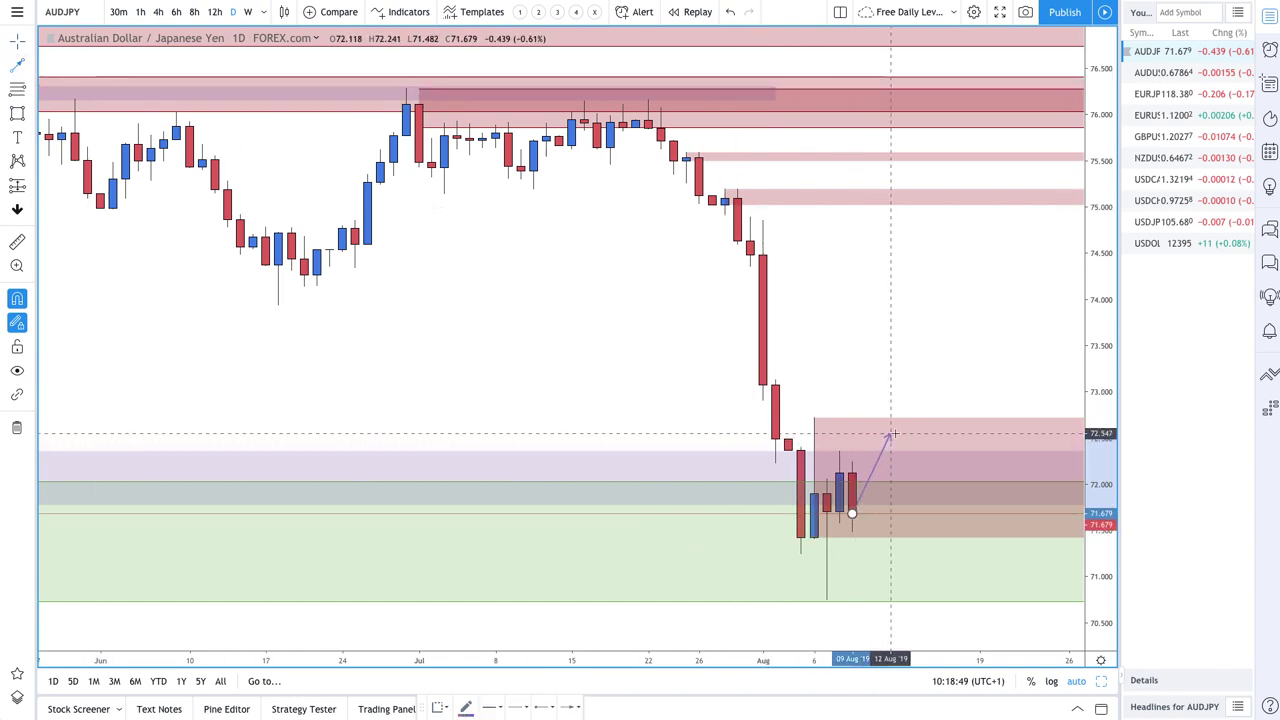
left_click(890, 434)
double_click(941, 505)
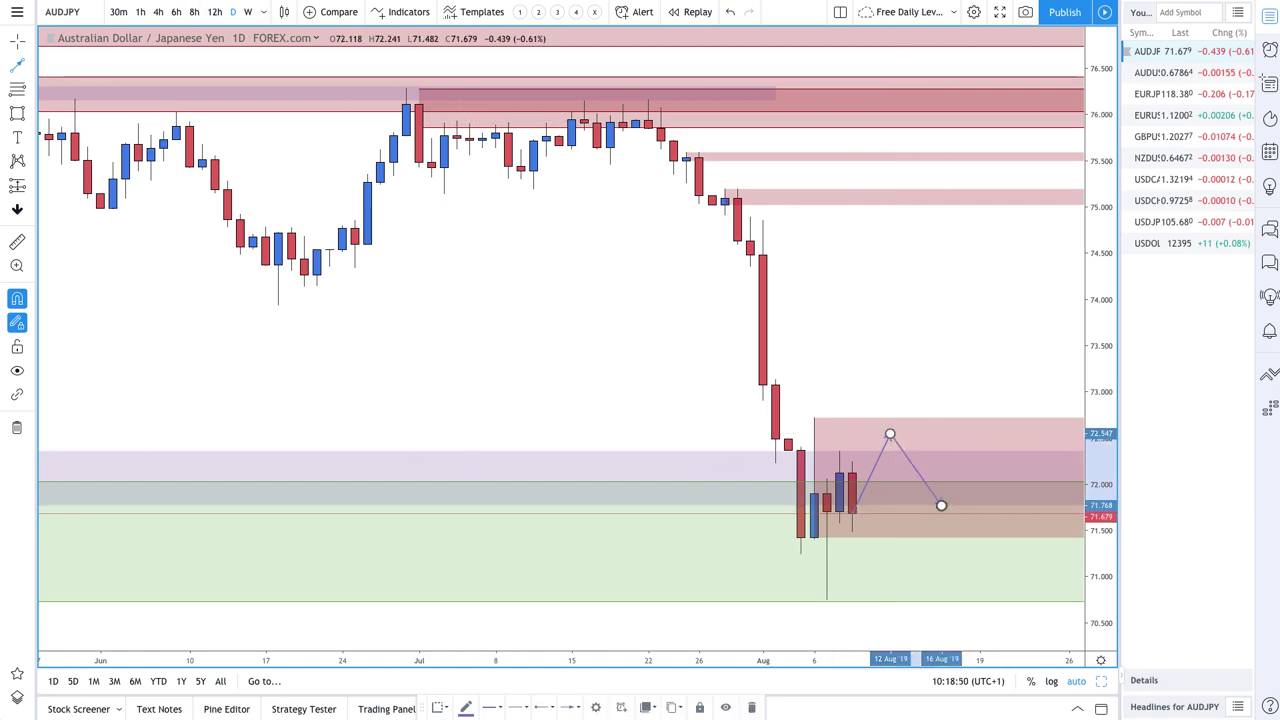
Switch AUDJPY to the 1-hour timeframe and examine recent price action against the supply zone and the sketched arrows
left_click(140, 12)
scroll(485, 220, "down", 5)
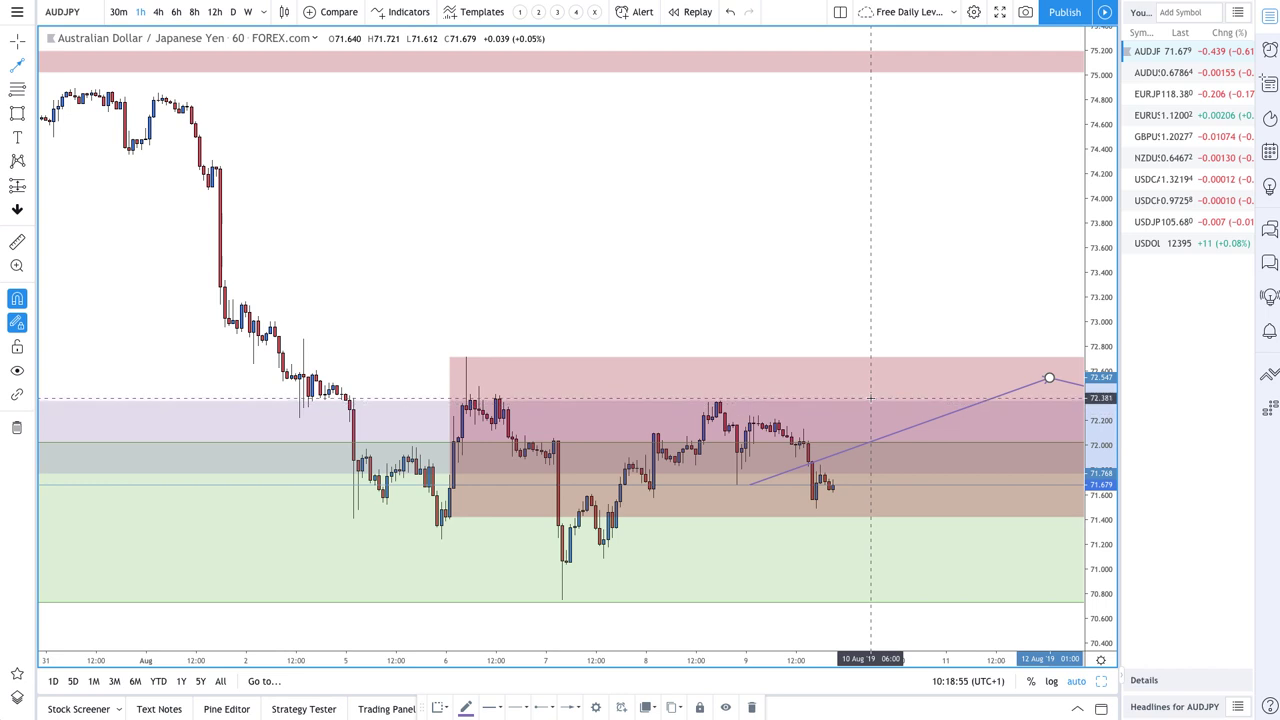
scroll(860, 396, "down", 2)
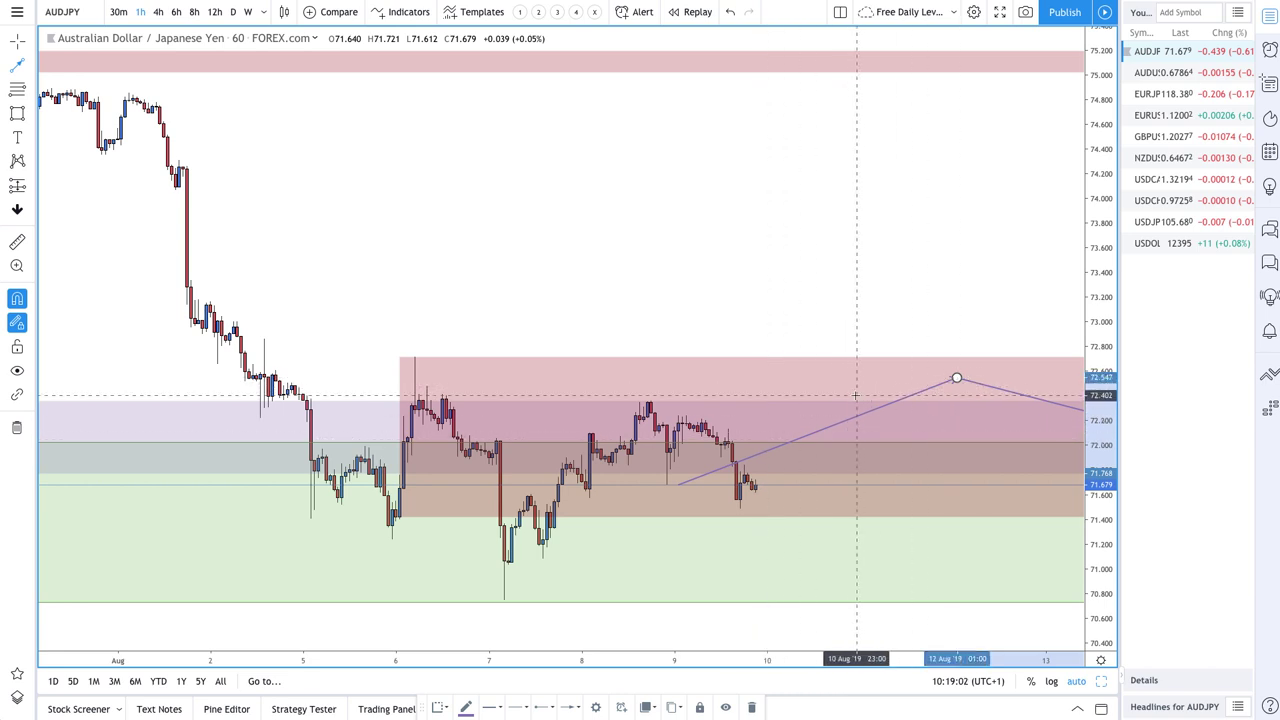
scroll(853, 390, "down", 2)
scroll(853, 393, "down", 1)
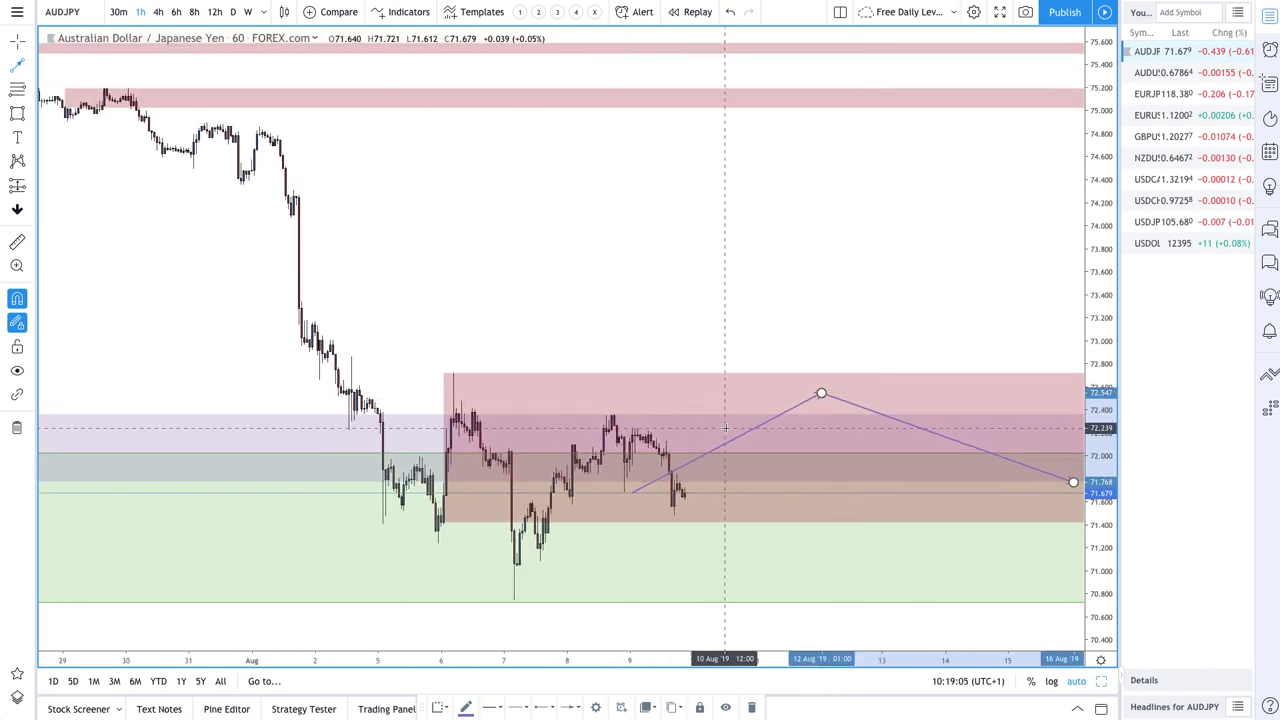